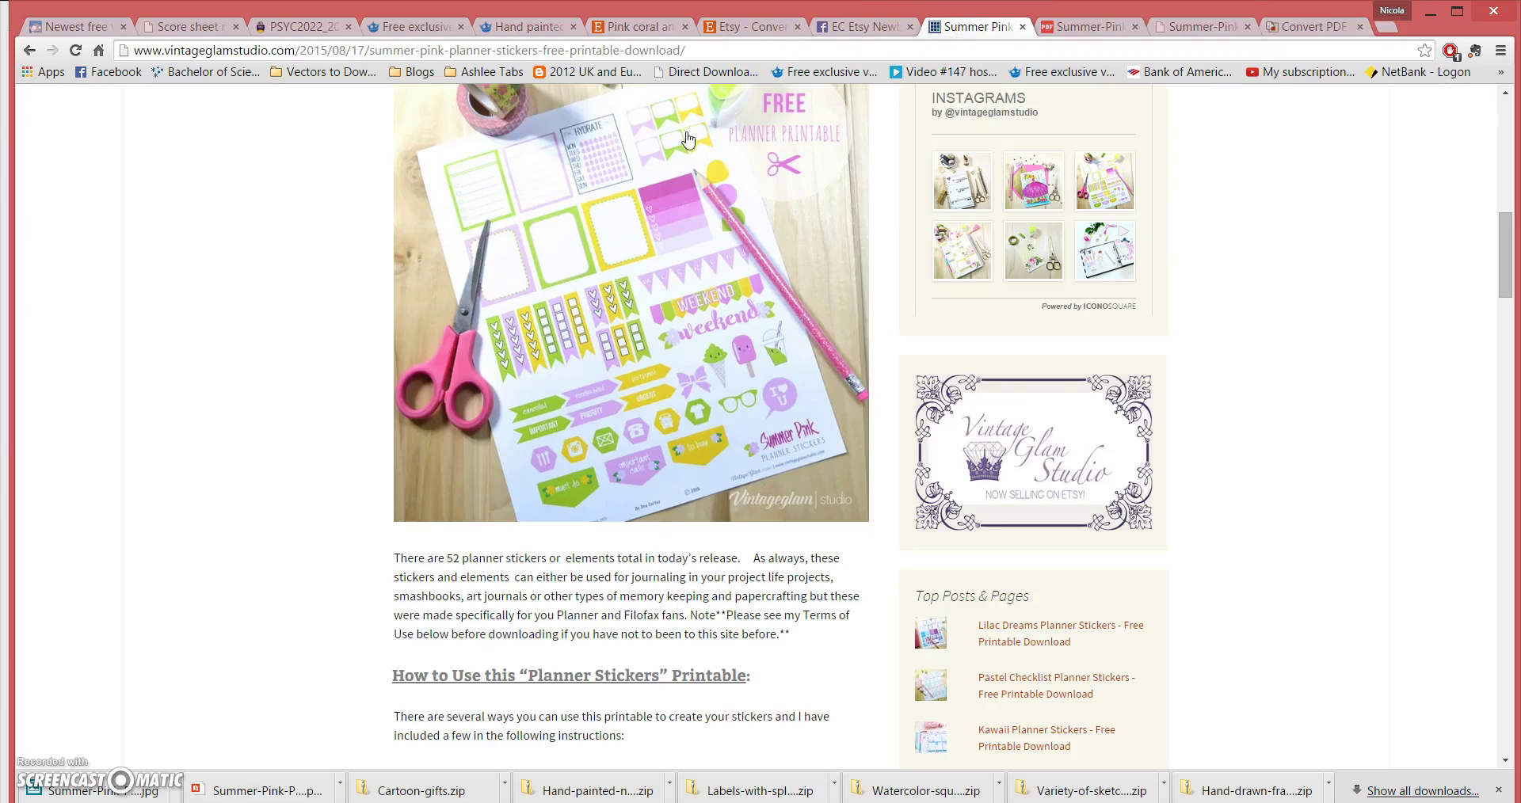
# Step: Look over the Summer Pink Planner Stickers download post and the pdf2jpg.net conversion page for the printable
pyautogui.scroll(-4, 430, 325)
pyautogui.scroll(10, 430, 325)
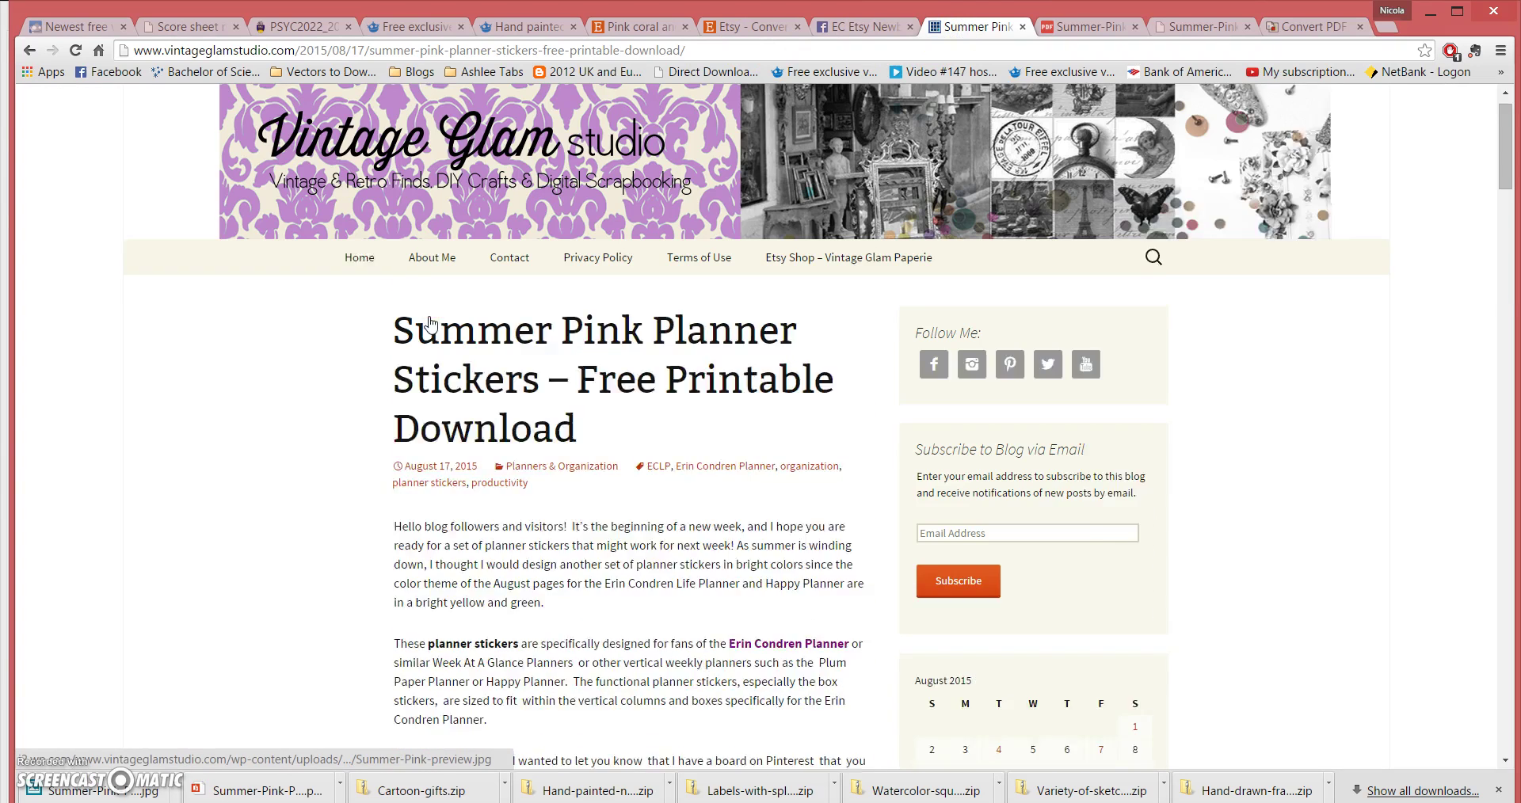
pyautogui.scroll(1, 430, 325)
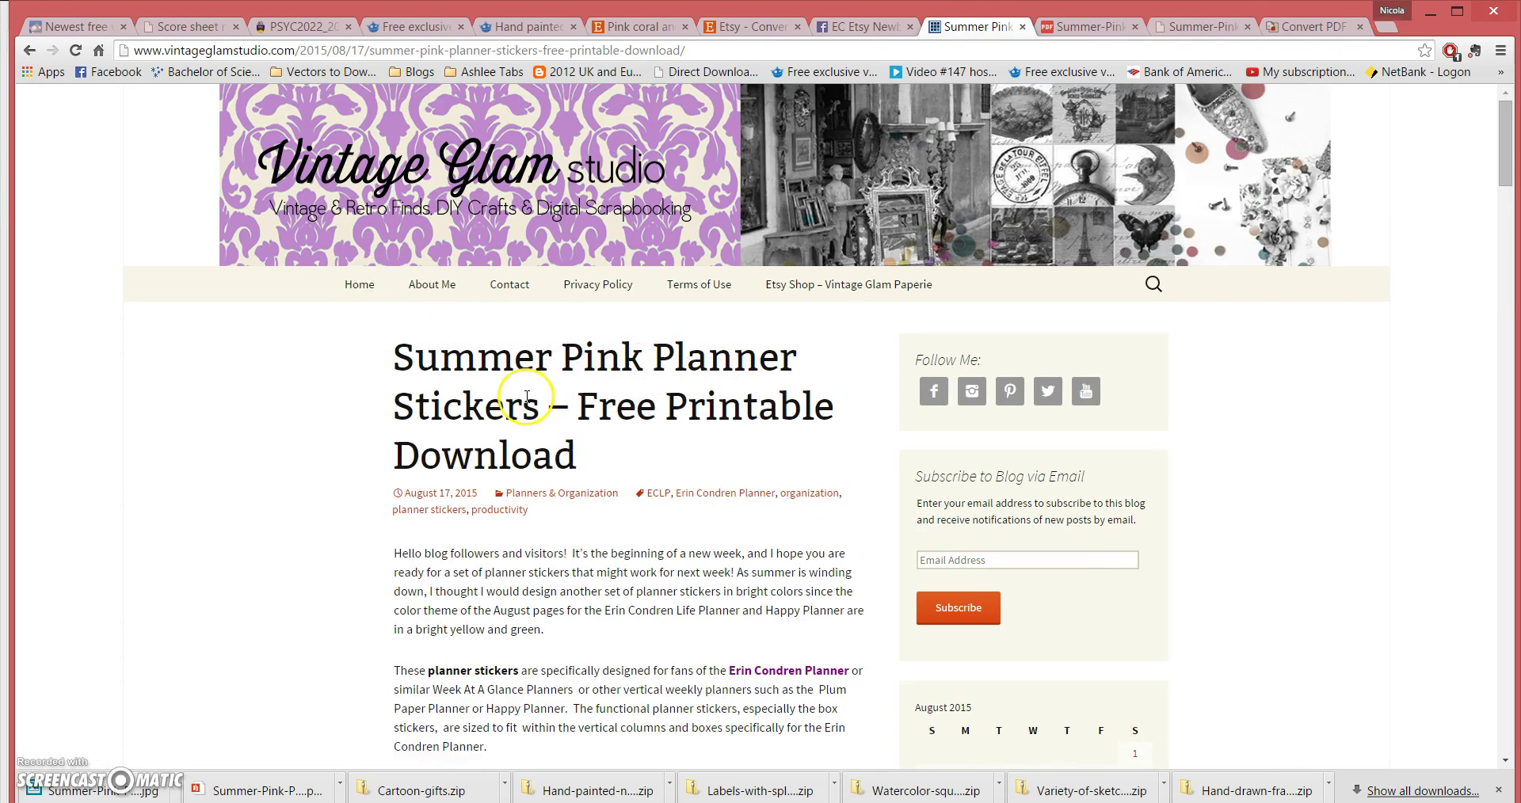
pyautogui.scroll(-15, 527, 396)
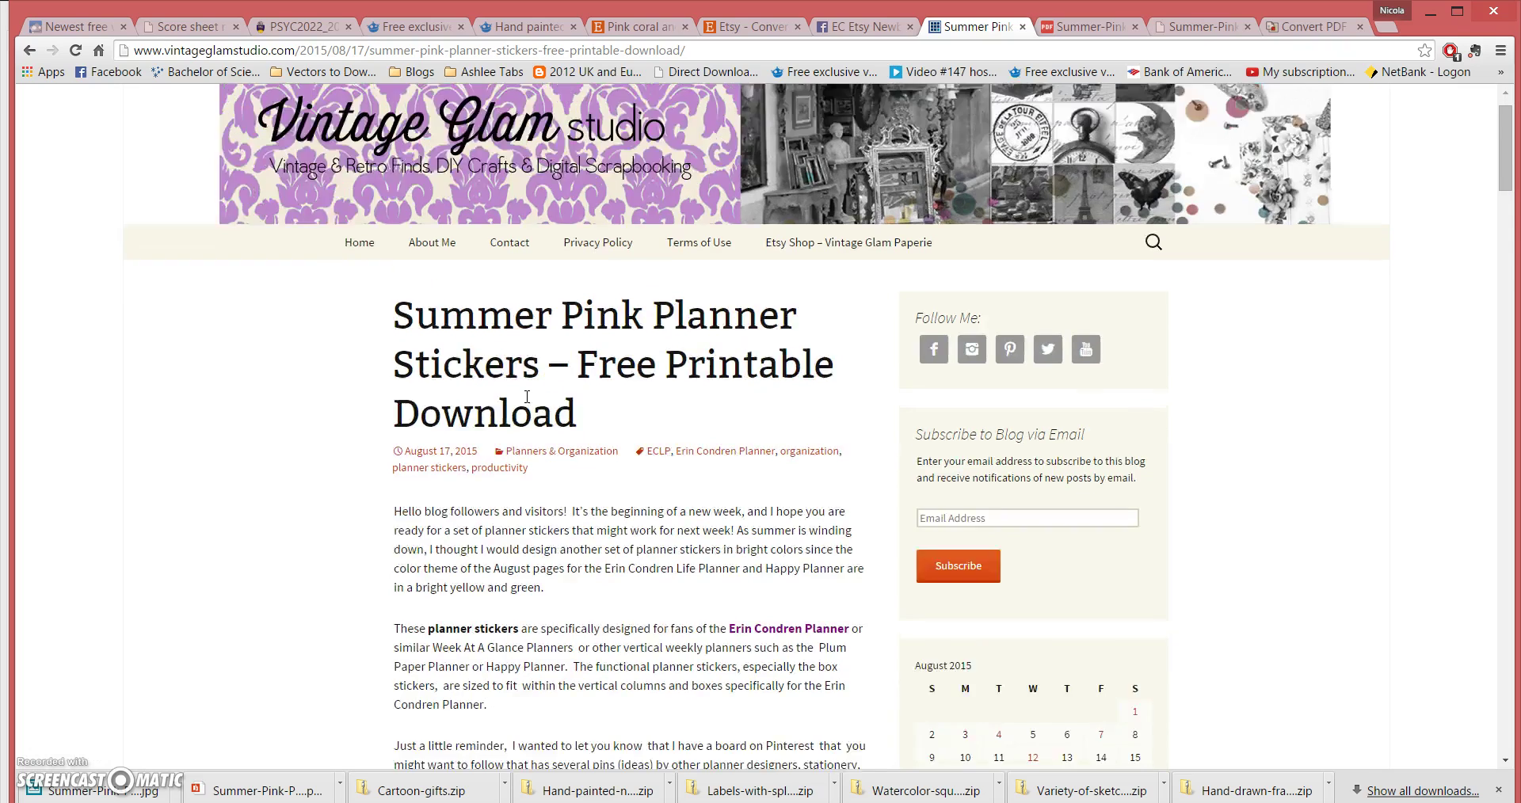
pyautogui.scroll(-2, 527, 400)
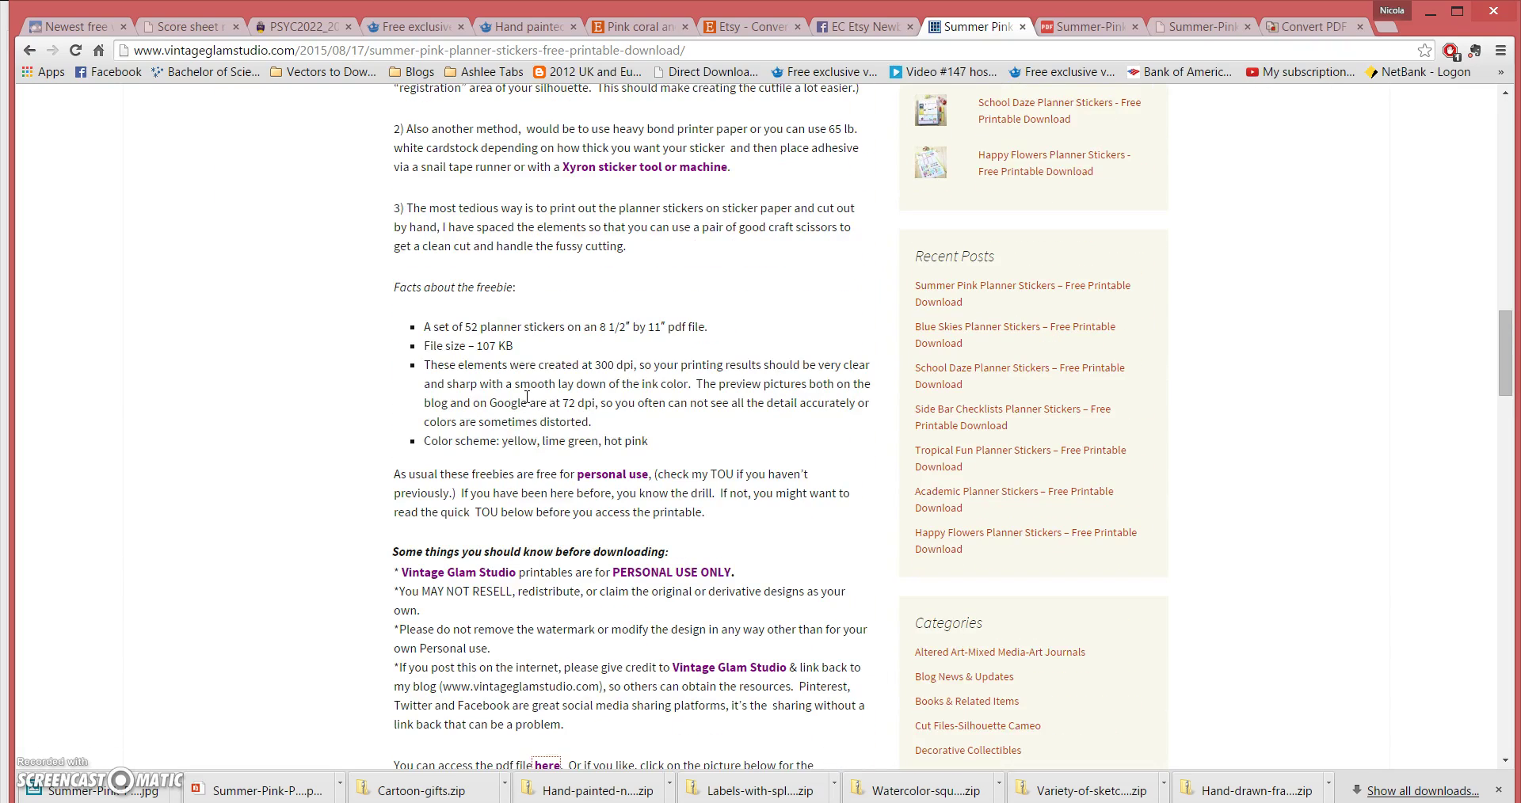
pyautogui.click(1311, 27)
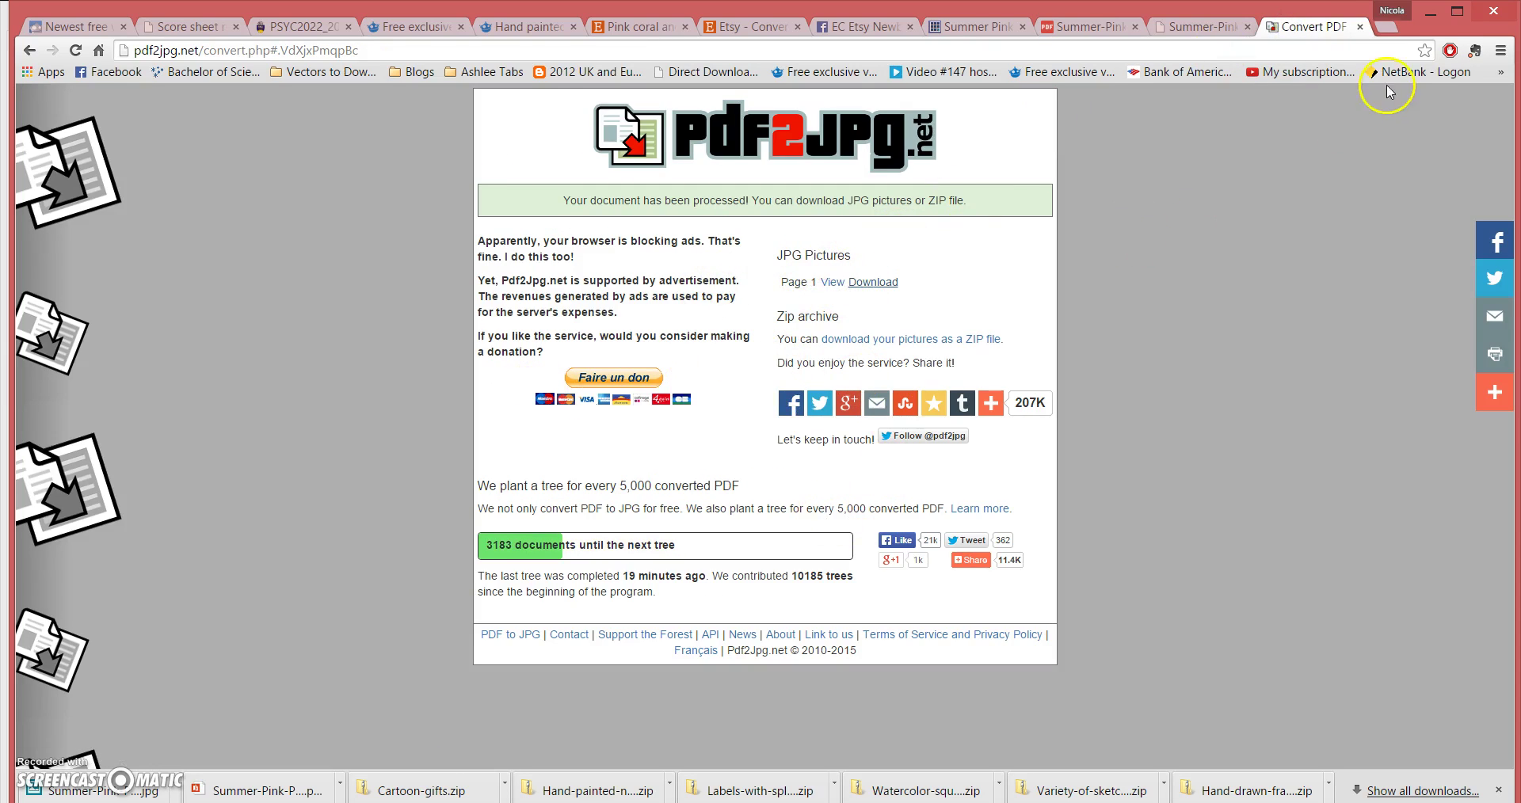
# Step: Switch to Silhouette Studio and shift the sticker sheet image slightly up and left on the page
pyautogui.click(1438, 16)
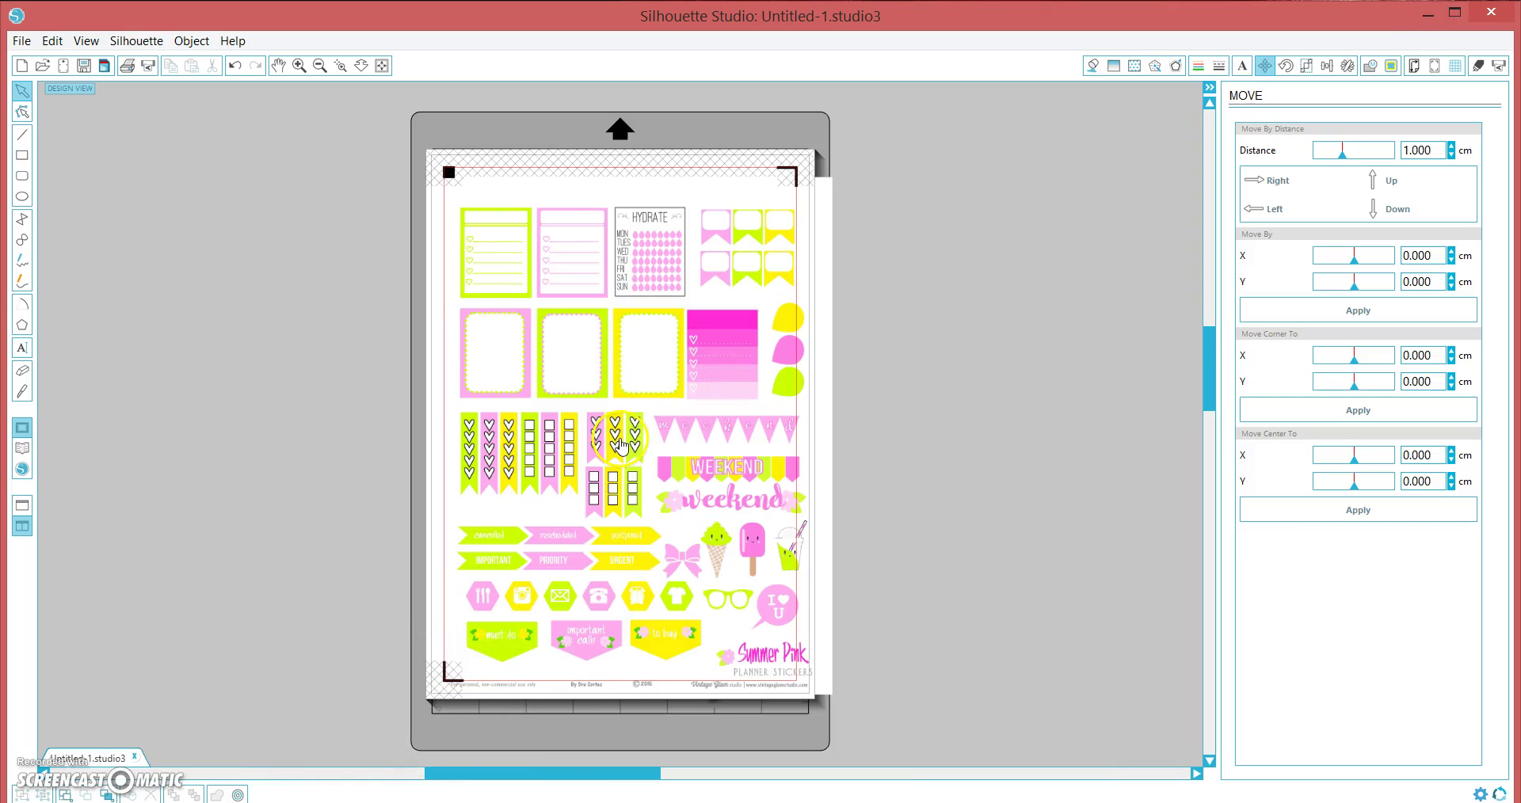
pyautogui.moveTo(658, 456)
pyautogui.mouseDown()
pyautogui.moveTo(188, 412)
pyautogui.moveTo(47, 432)
pyautogui.moveTo(495, 529)
pyautogui.moveTo(664, 464)
pyautogui.mouseUp()
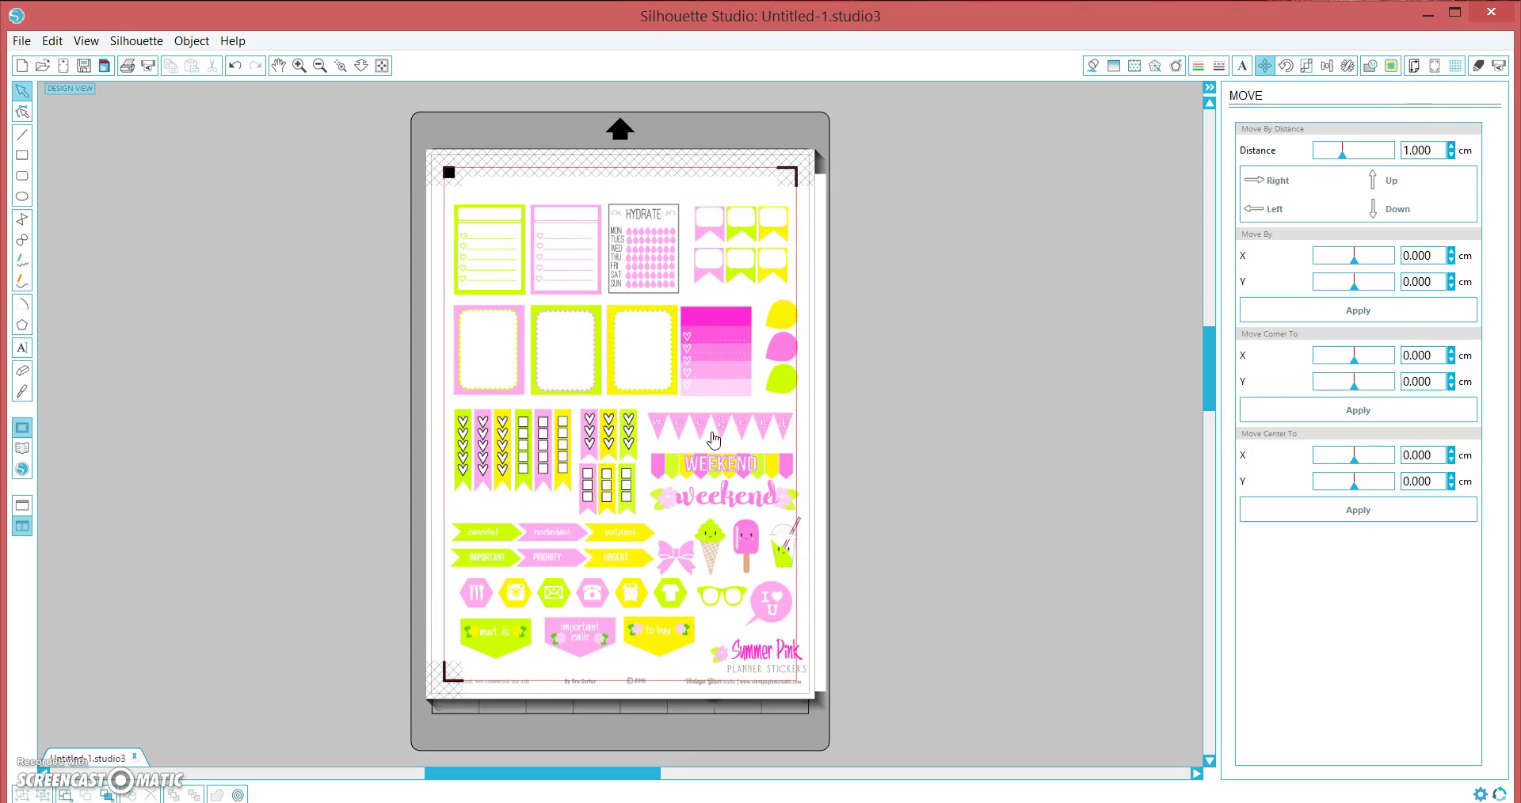
# Step: Preview the sheet's cut lines in Standard mode with the Cut Edge and Cut styles, and return to Advanced mode
pyautogui.click(1477, 65)
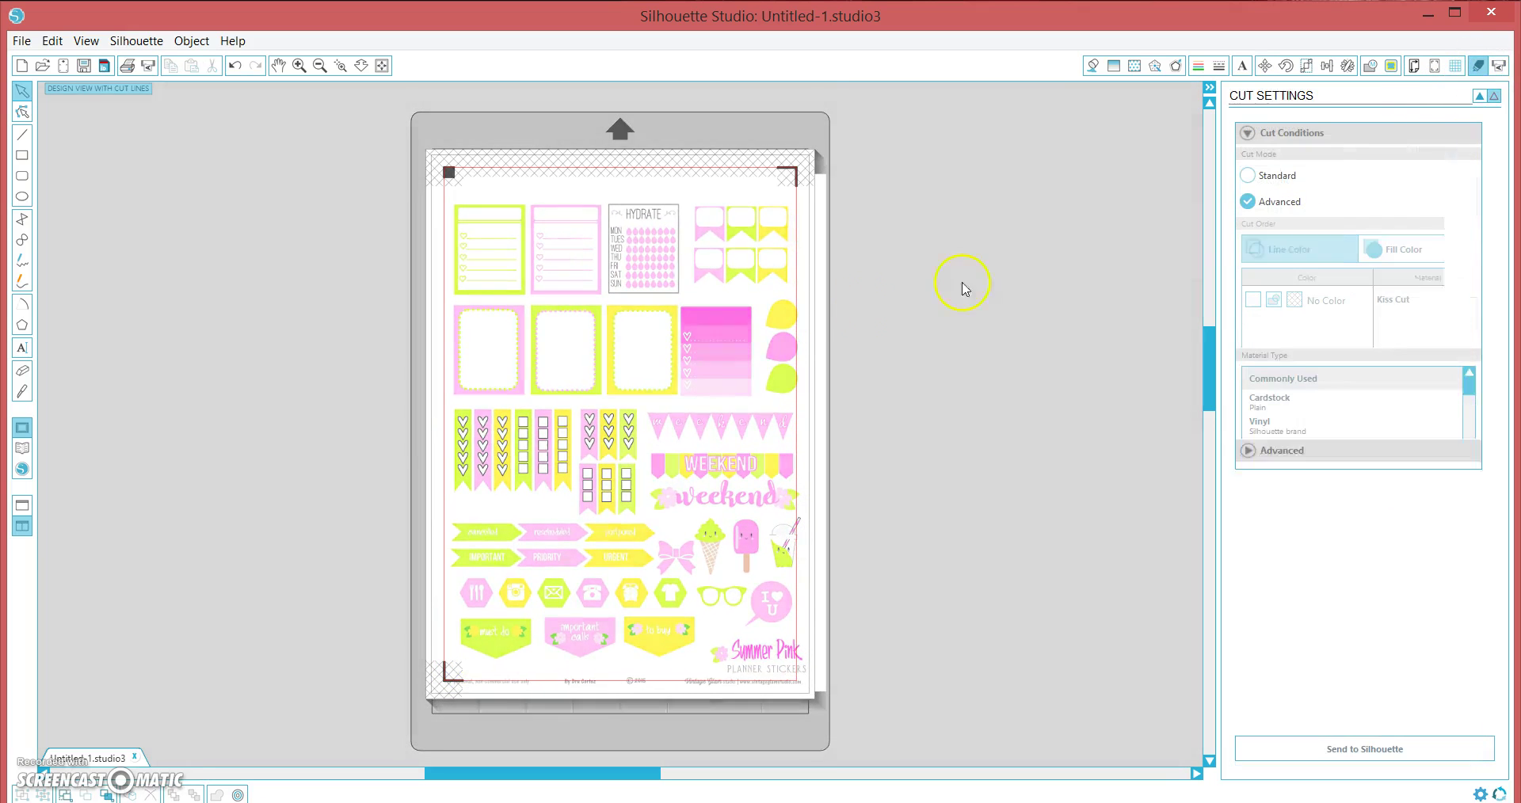
pyautogui.click(717, 336)
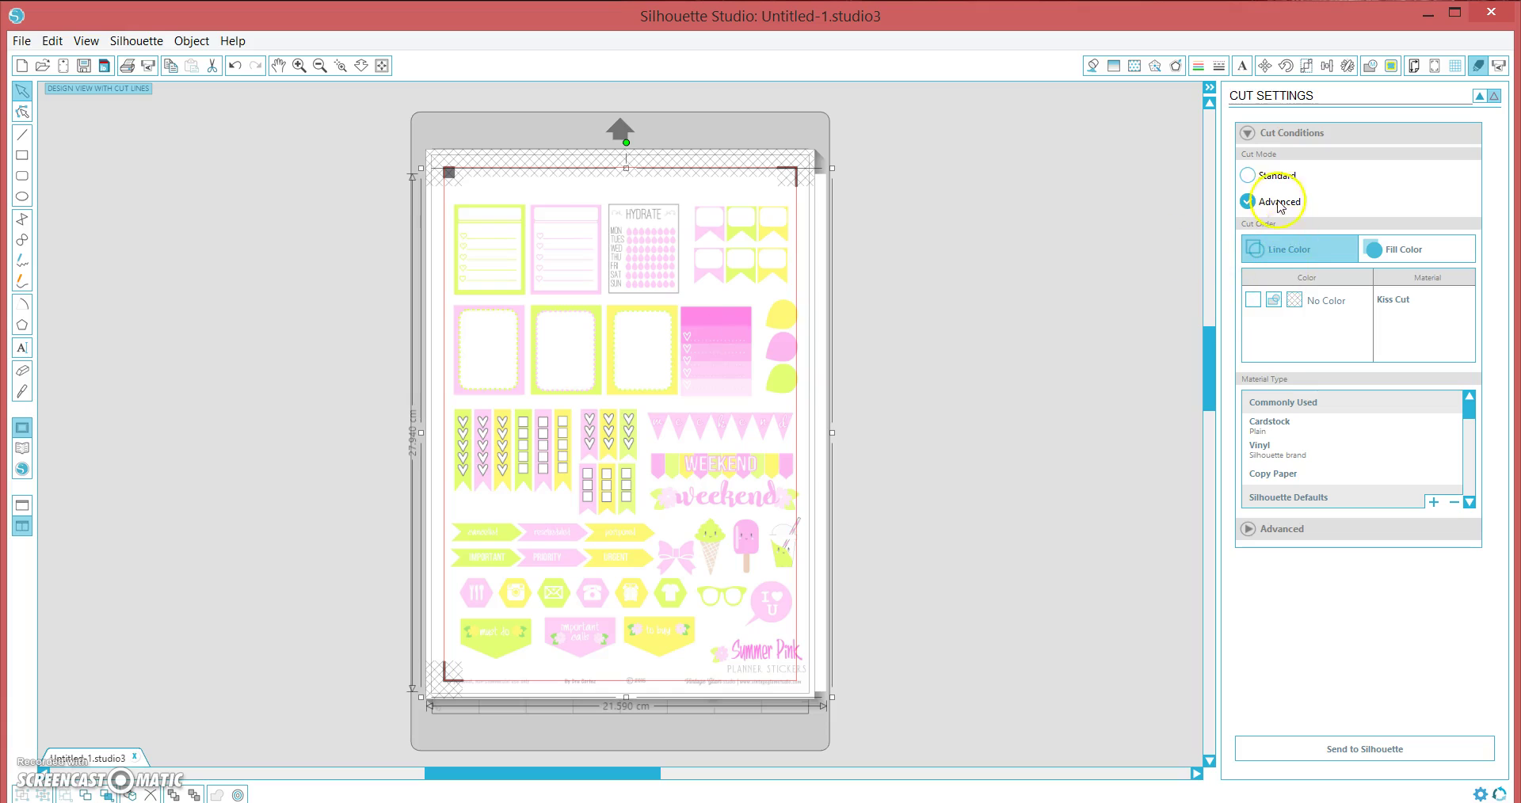
pyautogui.click(1269, 173)
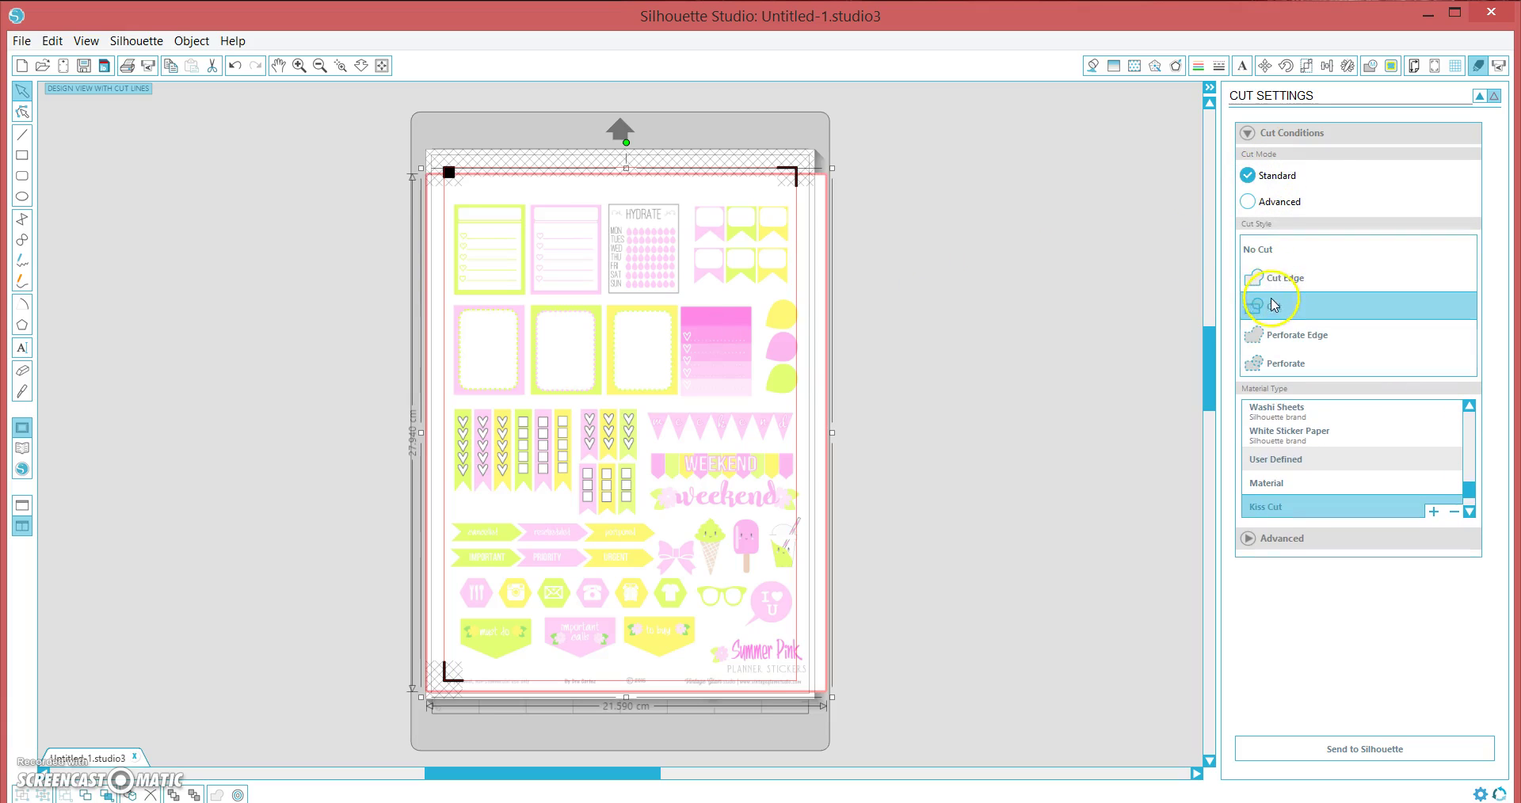
pyautogui.click(1280, 279)
pyautogui.click(1273, 309)
pyautogui.moveTo(468, 411); pyautogui.dragTo(631, 423)
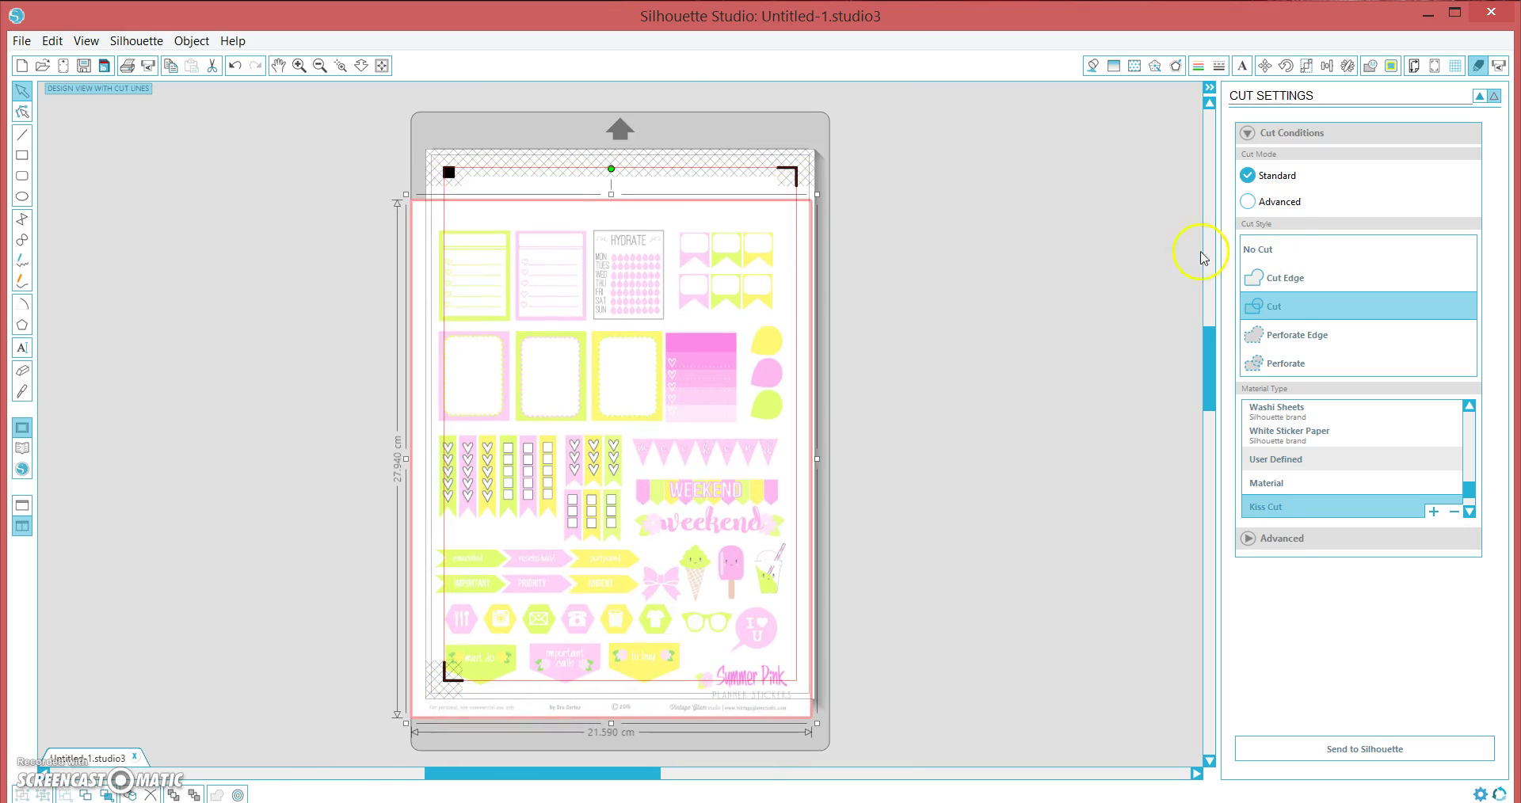
pyautogui.click(1248, 202)
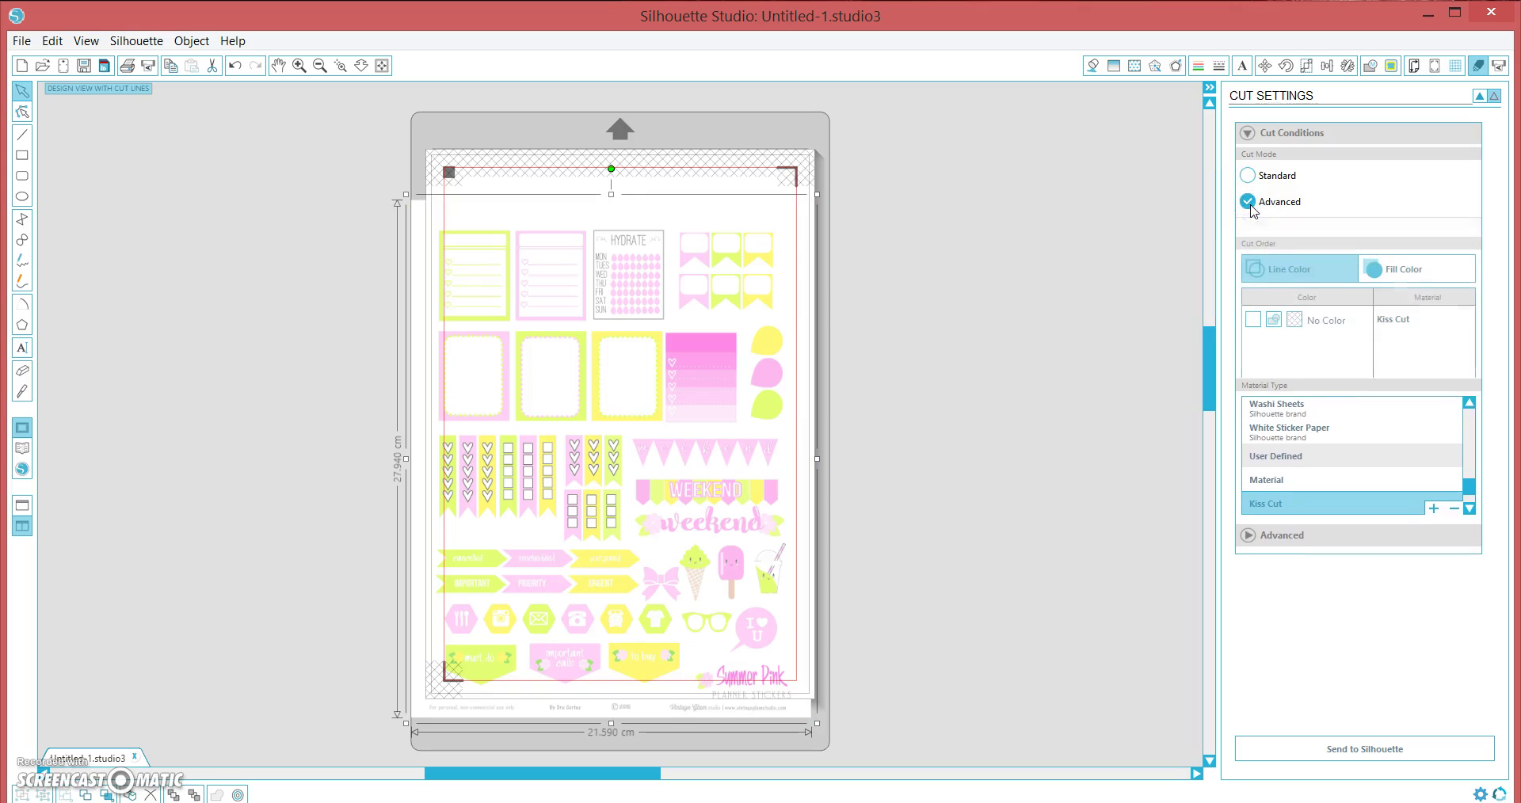
# Step: Draw a rectangle tightly around the green heart-checklist sticker and display its cut line in the cut settings
pyautogui.click(1264, 67)
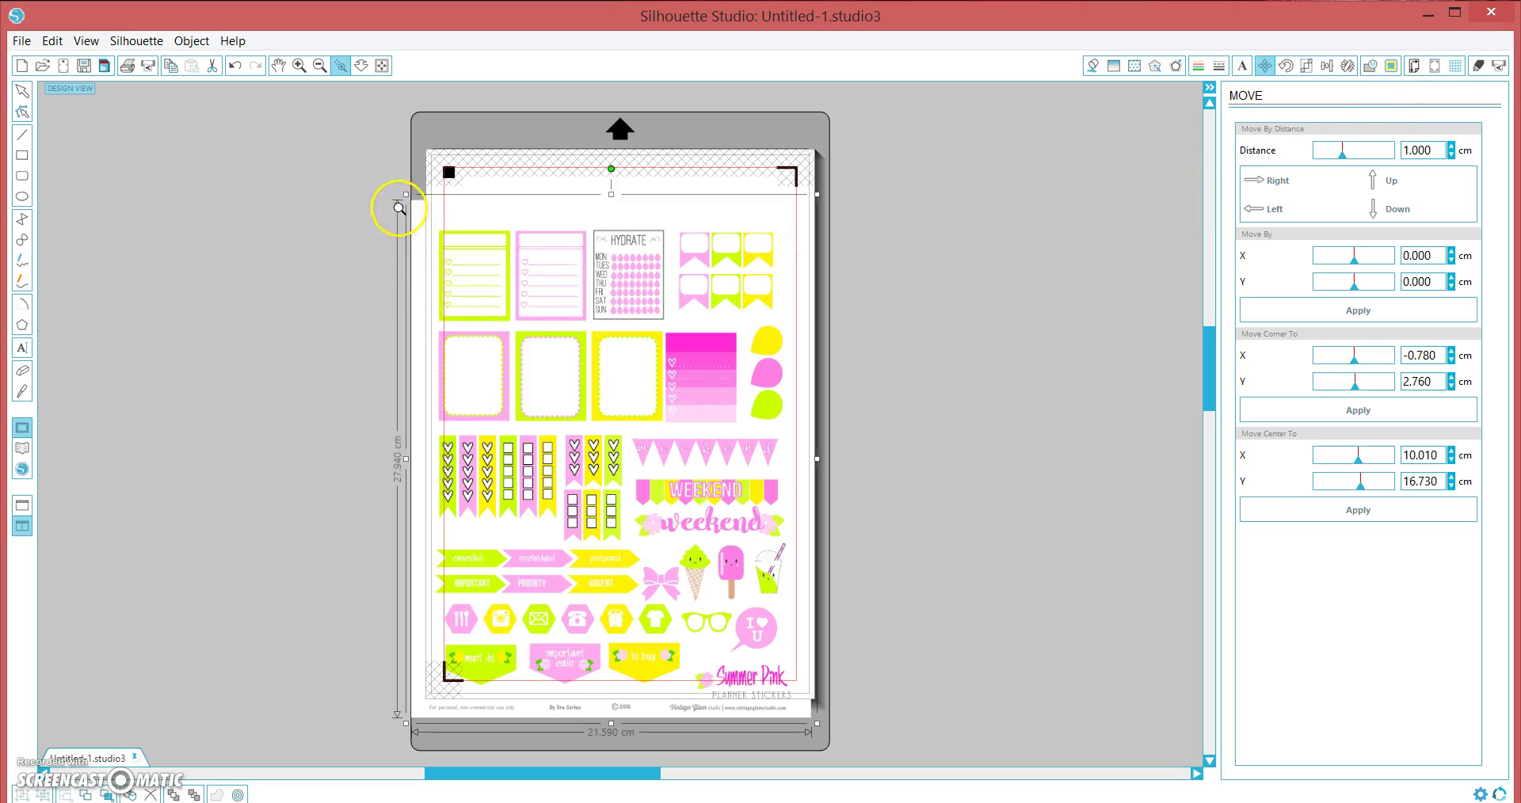
pyautogui.click(675, 412)
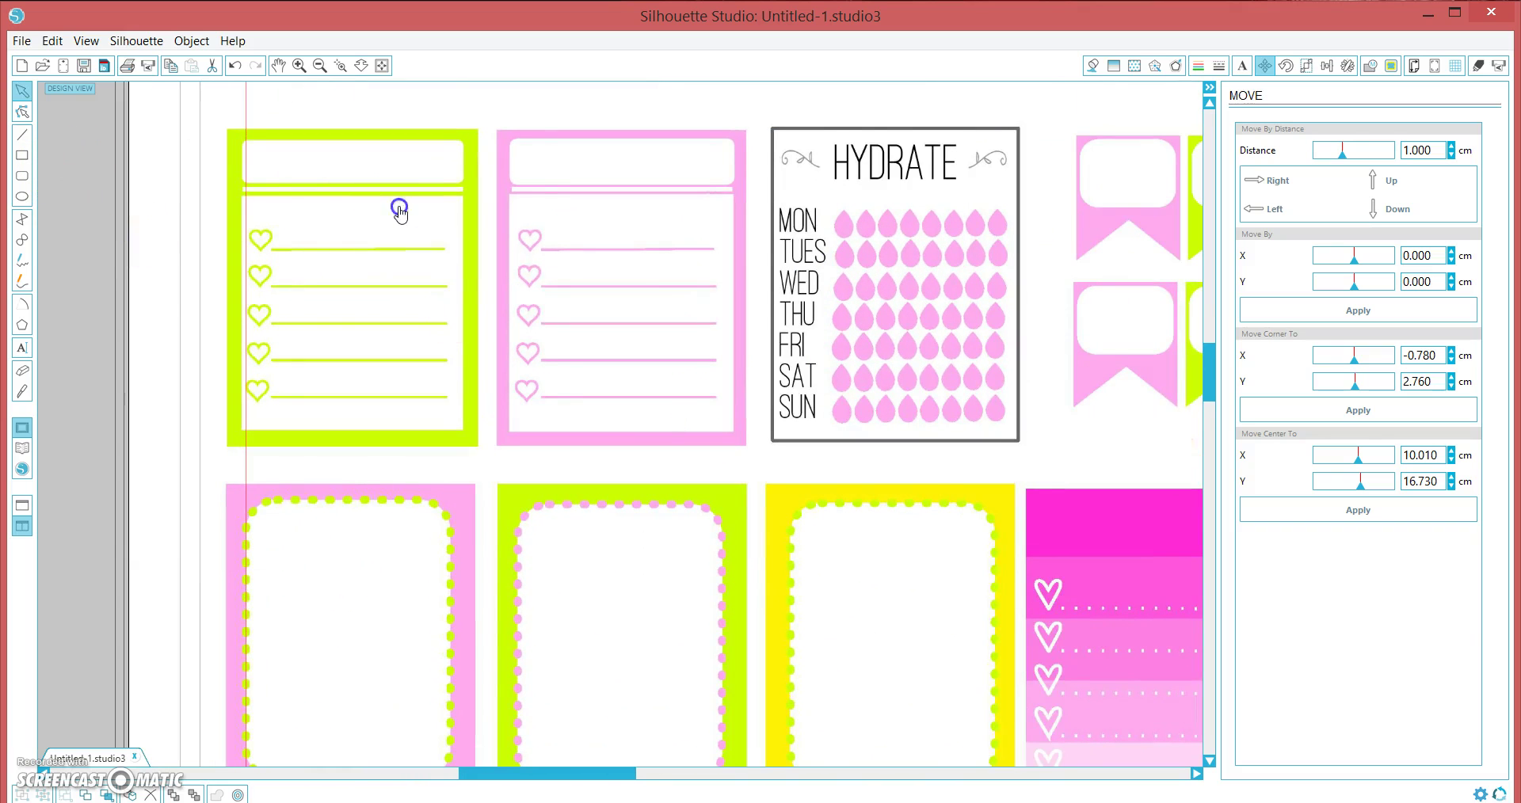
pyautogui.moveTo(386, 208); pyautogui.dragTo(435, 214)
pyautogui.click(23, 157)
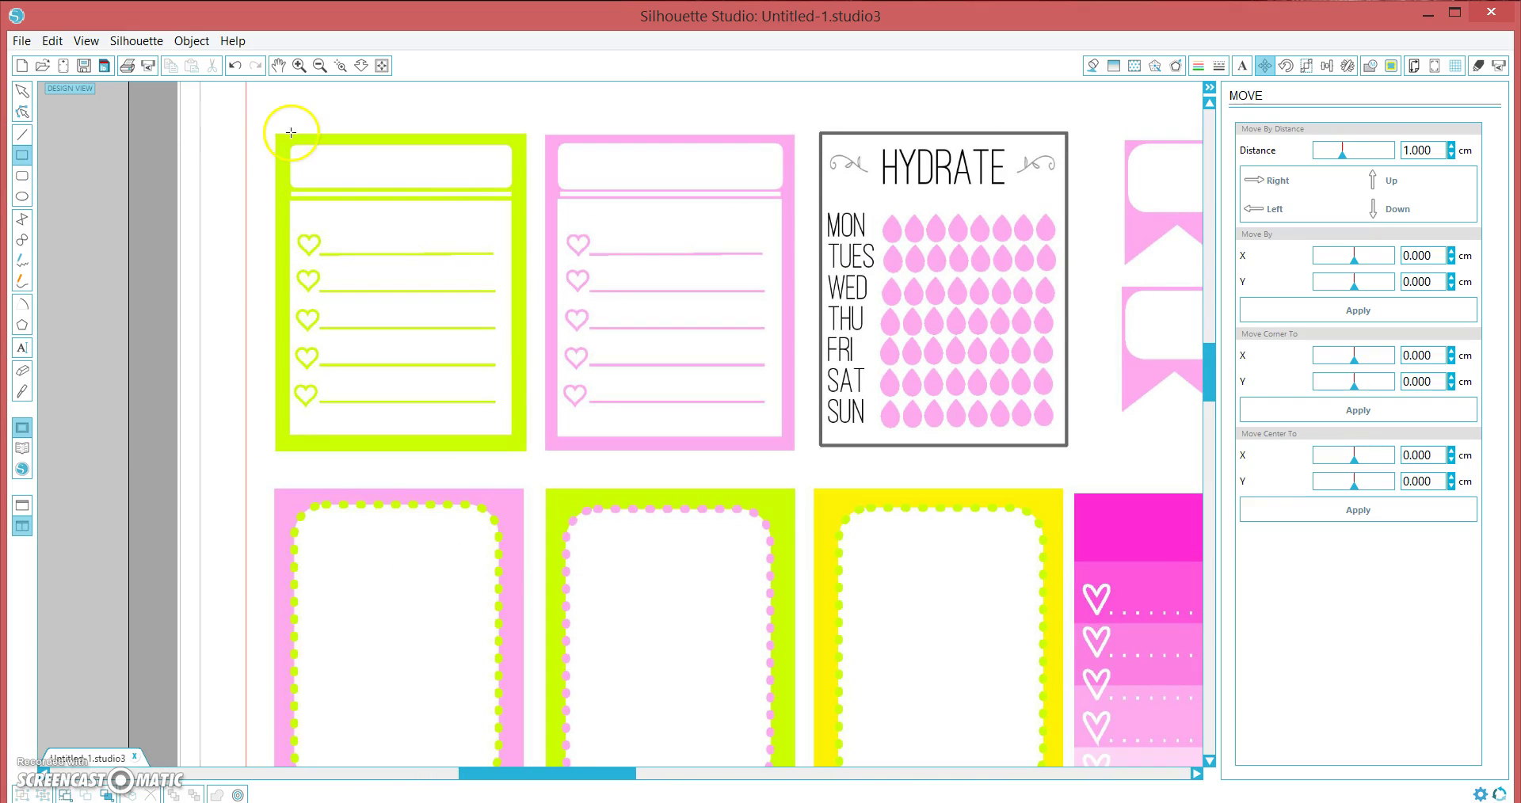
pyautogui.moveTo(275, 136); pyautogui.dragTo(526, 452)
pyautogui.click(1480, 67)
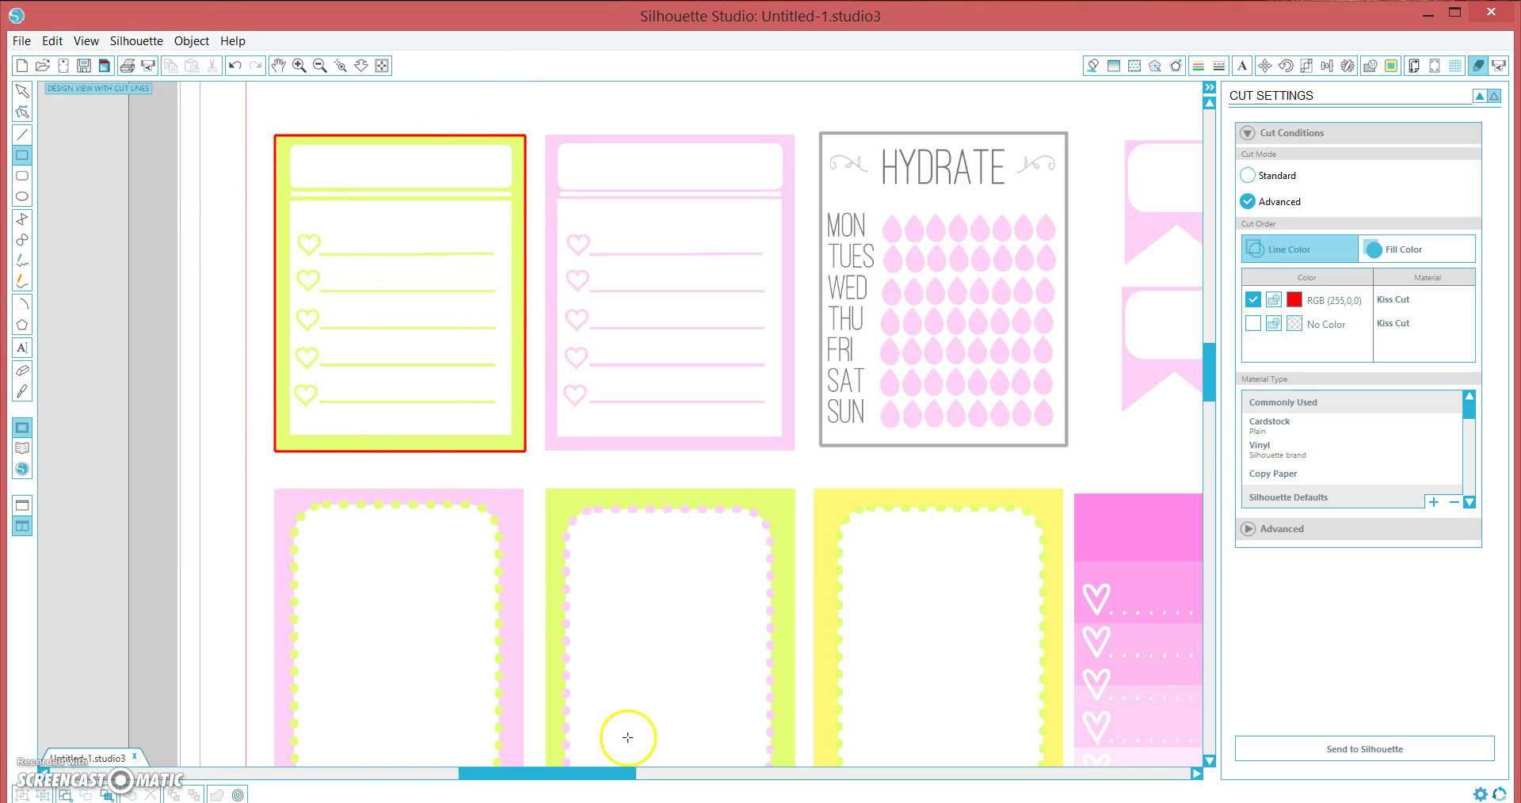
# Step: Draw a rectangle around the pink ombre checklist sticker as its cut outline
pyautogui.click(1265, 65)
pyautogui.moveTo(584, 778); pyautogui.dragTo(704, 774)
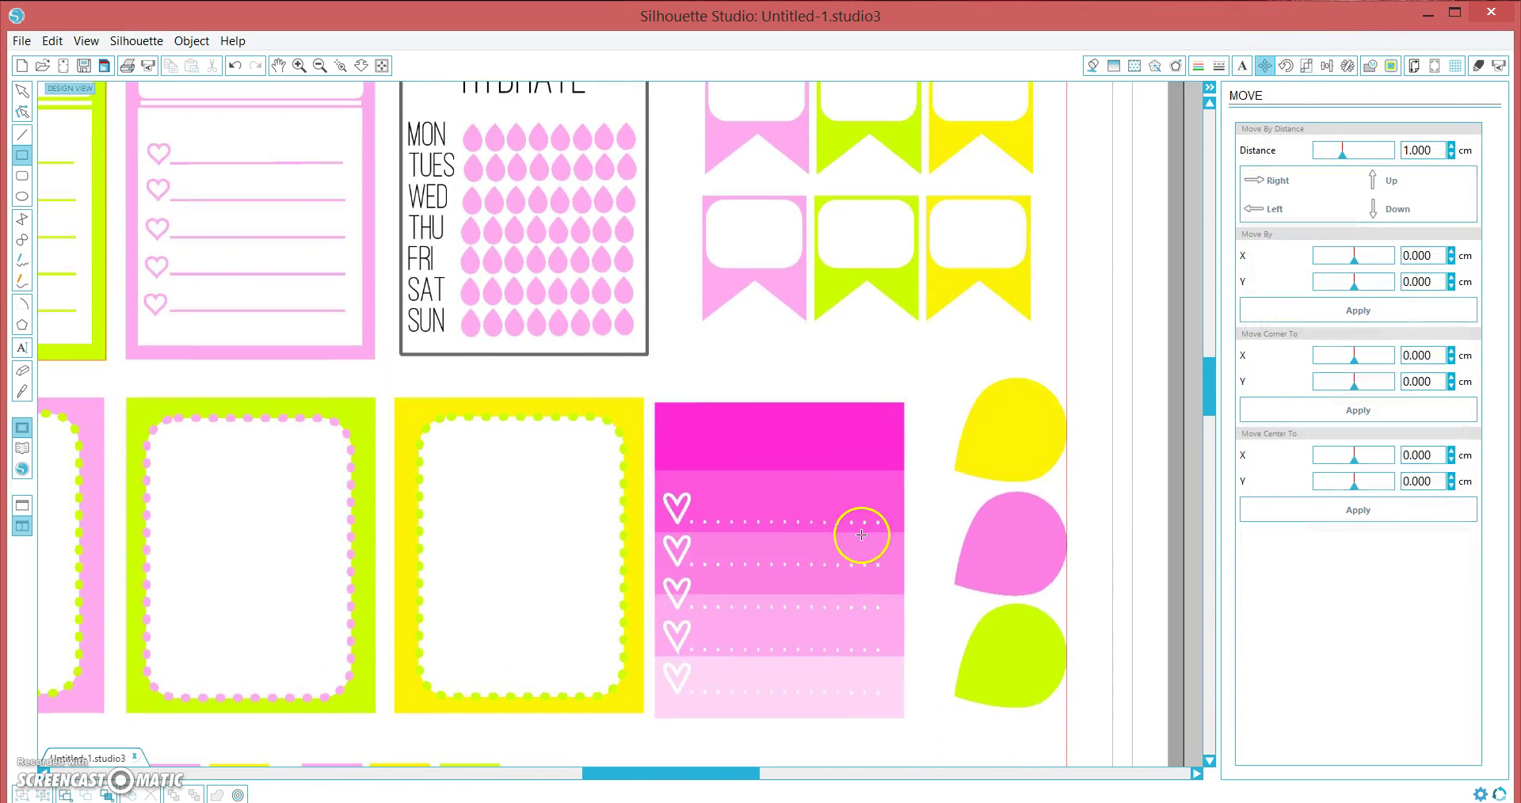
pyautogui.moveTo(656, 404)
pyautogui.mouseDown()
pyautogui.moveTo(896, 717)
pyautogui.moveTo(872, 713)
pyautogui.moveTo(902, 716)
pyautogui.mouseUp()
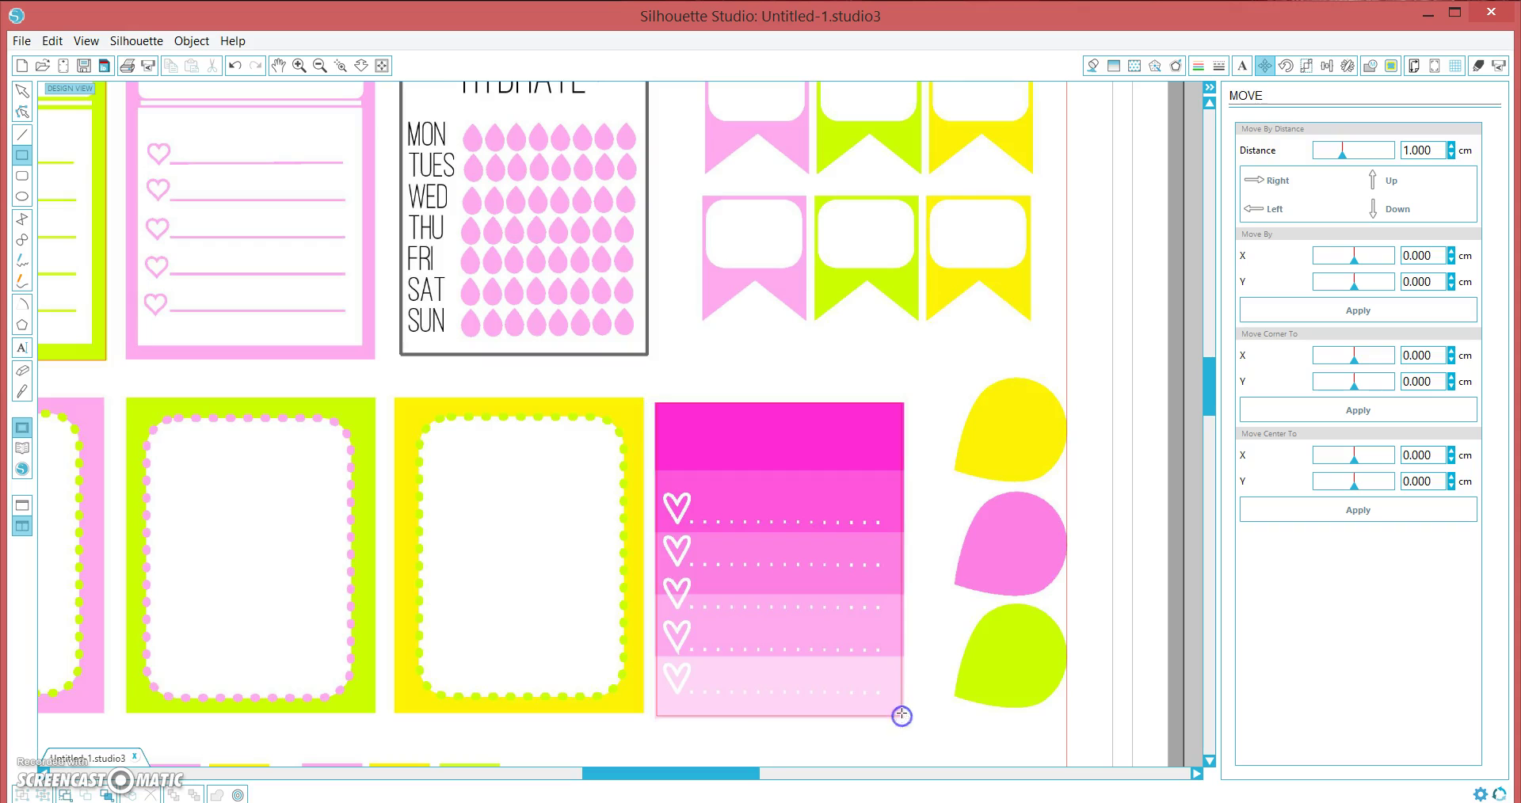
# Step: Draw a rectangle over the upper pink flag sticker, from its top edge down to the tip of the notch
pyautogui.scroll(1, 688, 364)
pyautogui.scroll(-3, 689, 364)
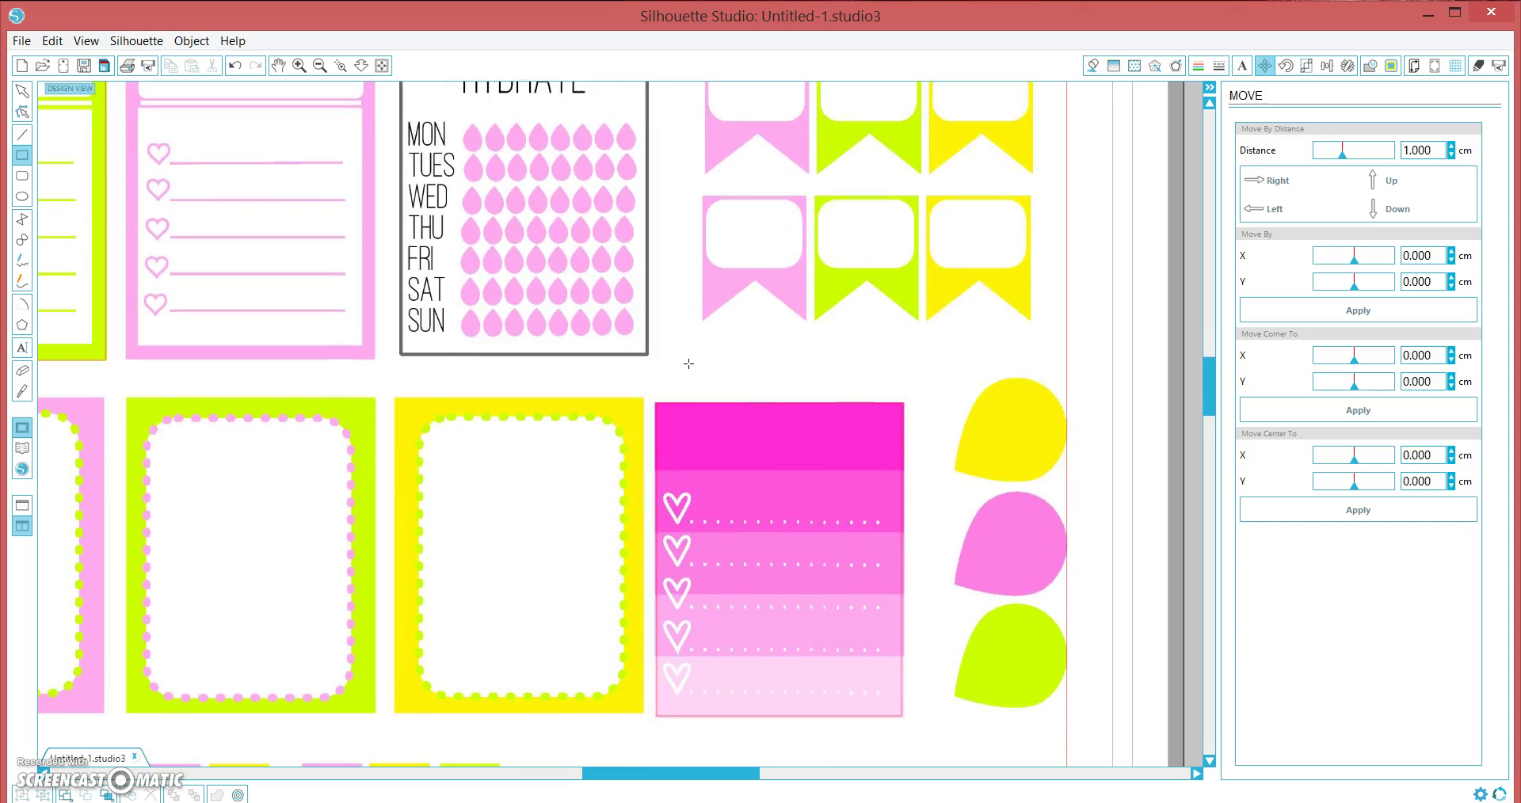
pyautogui.scroll(-2, 689, 364)
pyautogui.scroll(1, 689, 363)
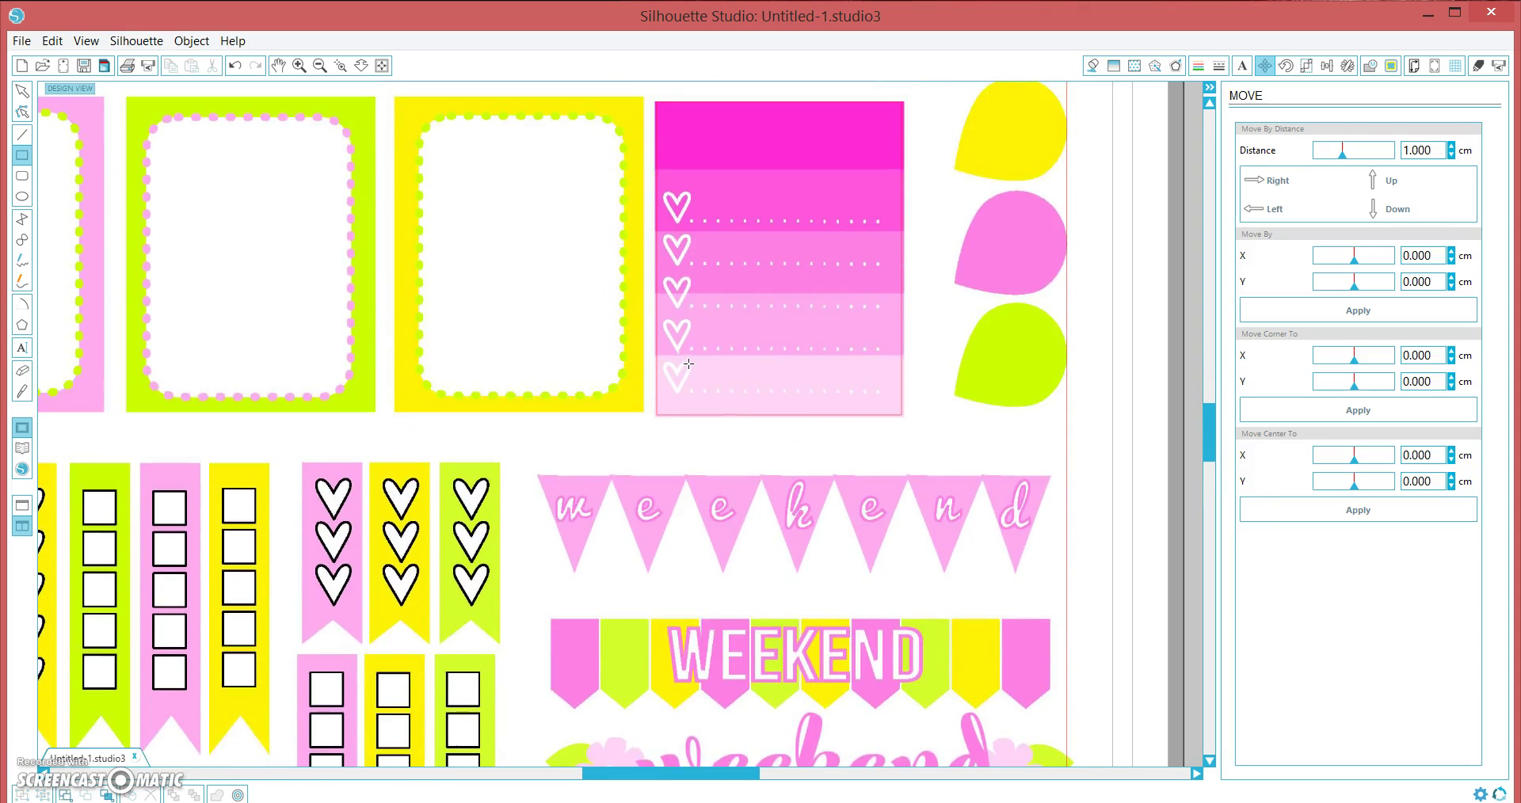
pyautogui.scroll(3, 689, 363)
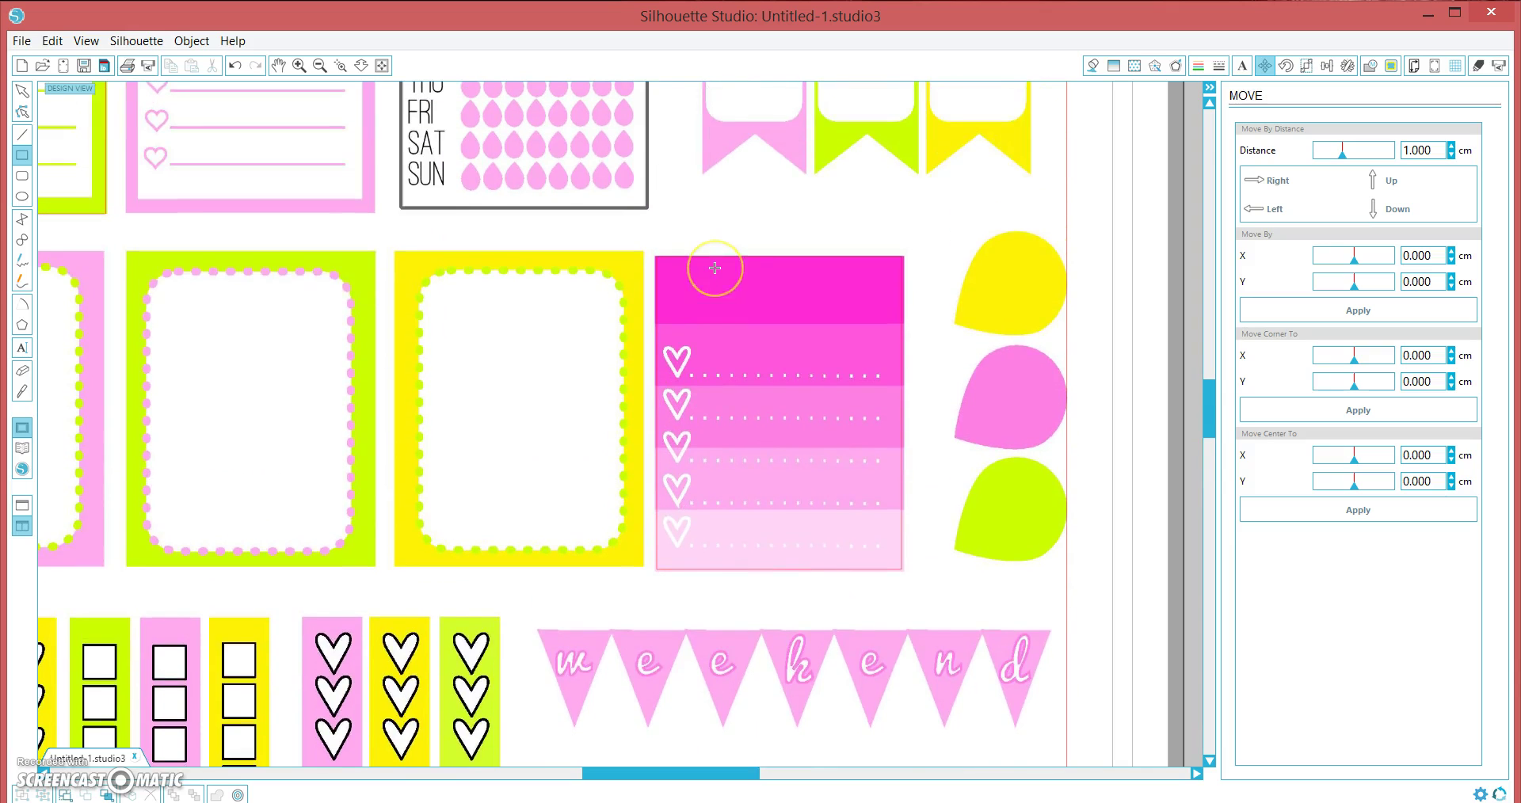
pyautogui.scroll(3, 714, 268)
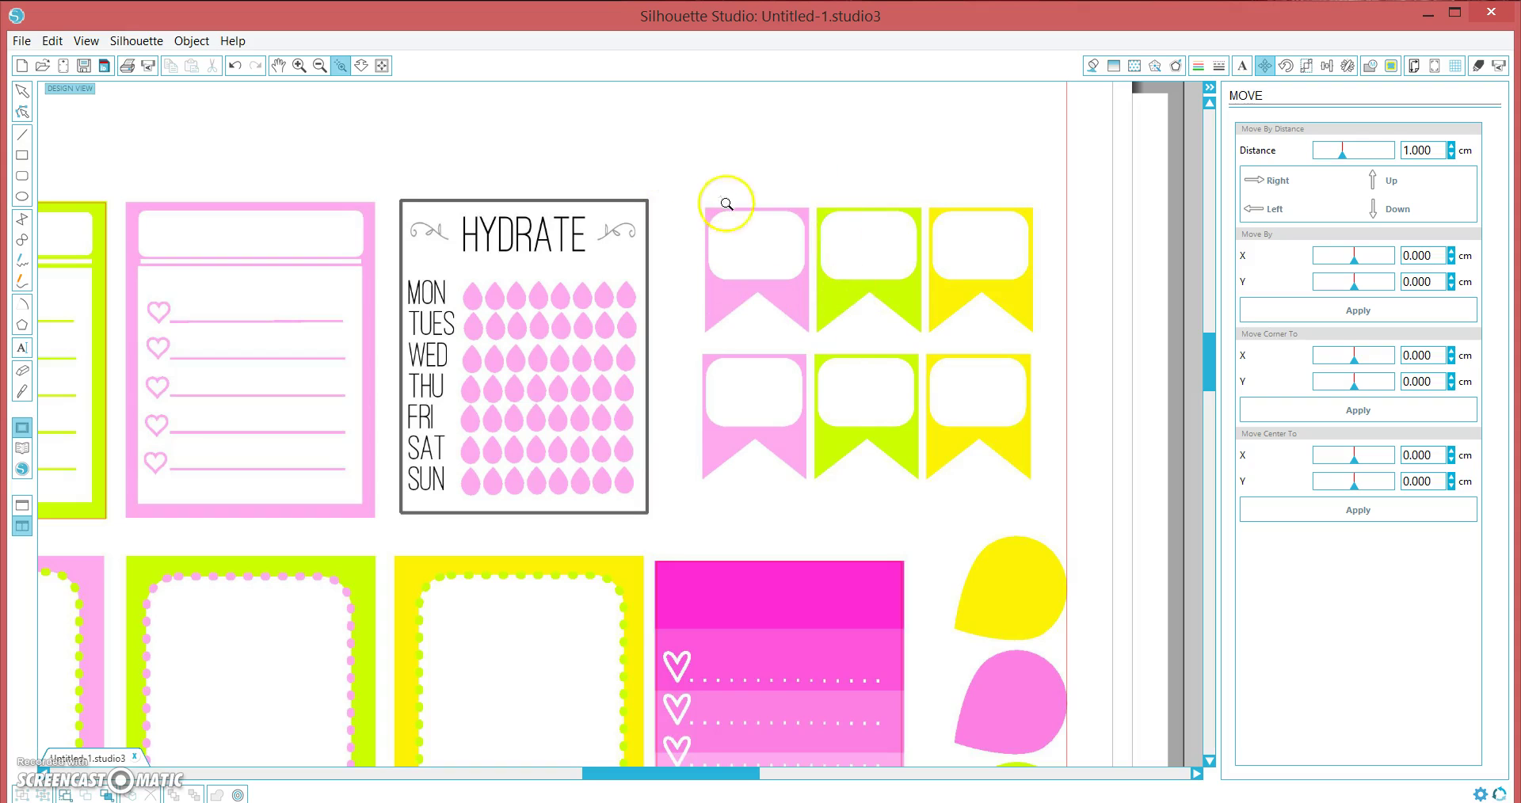
pyautogui.moveTo(842, 354); pyautogui.dragTo(672, 176)
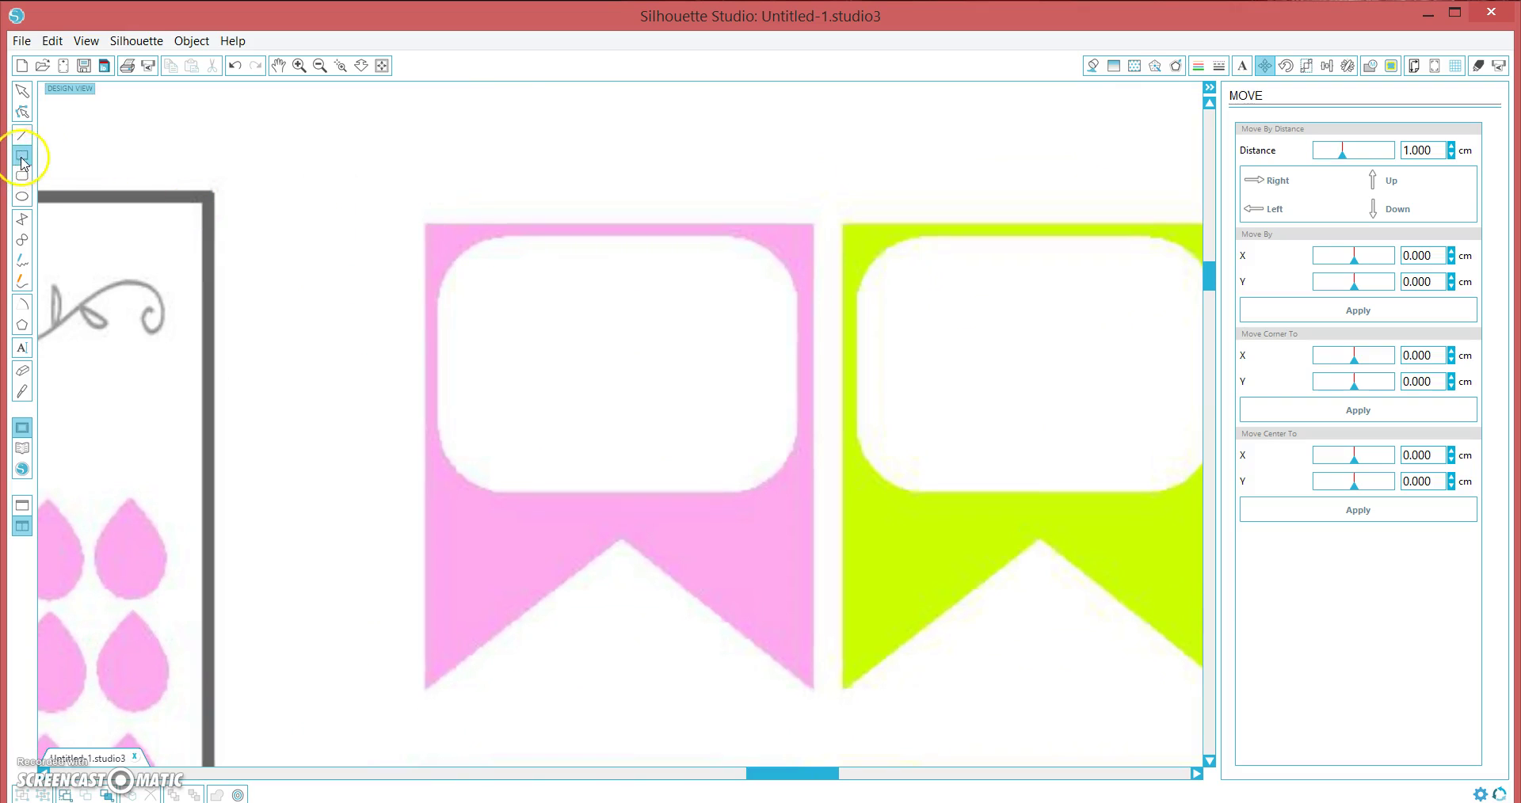
pyautogui.moveTo(424, 225); pyautogui.dragTo(814, 535)
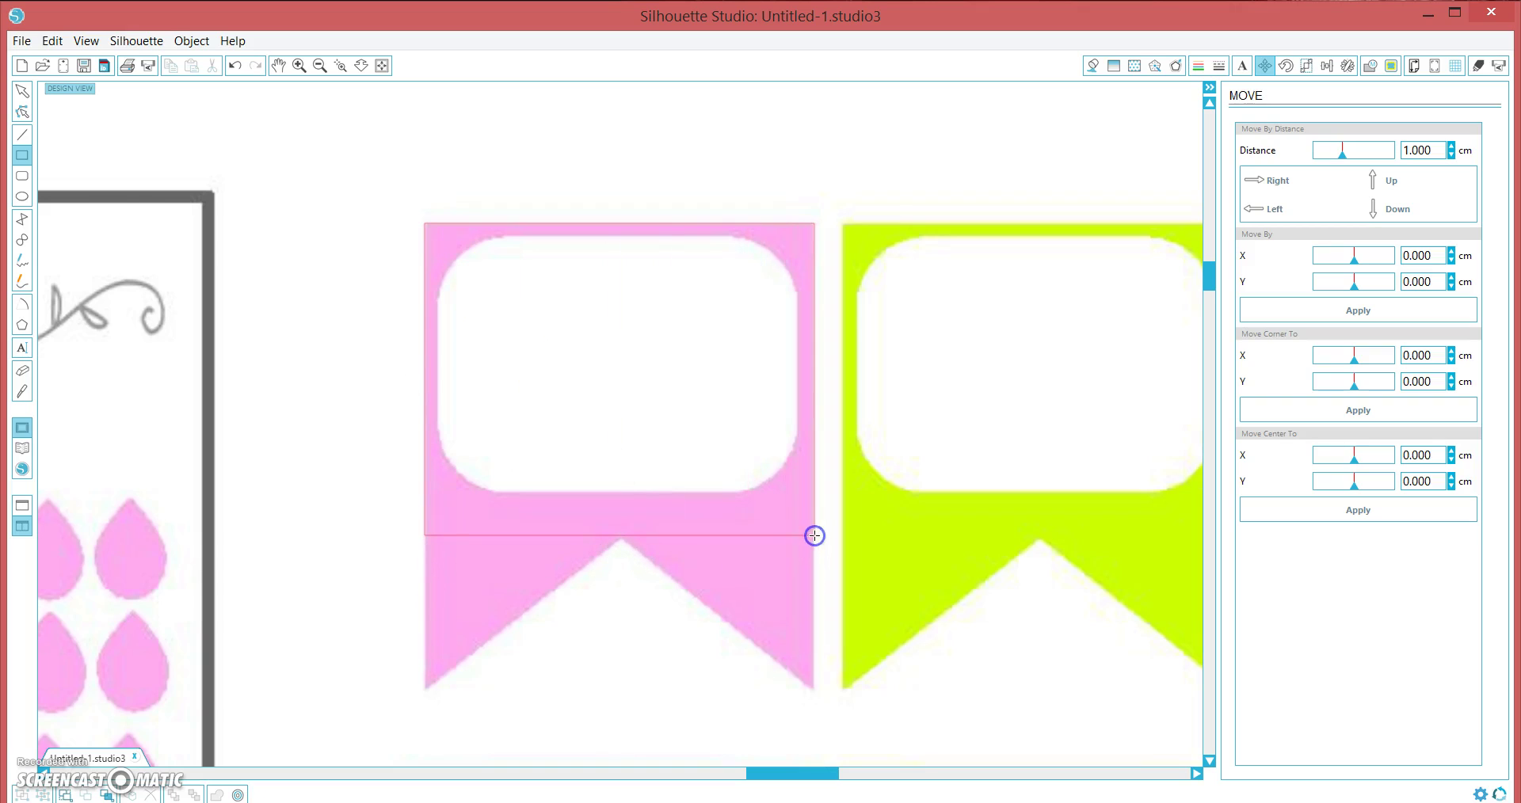
# Step: Add a point at the notch of the pink flag's rectangle and move both lower corners to the flag's tips
pyautogui.click(26, 117)
pyautogui.click(621, 537)
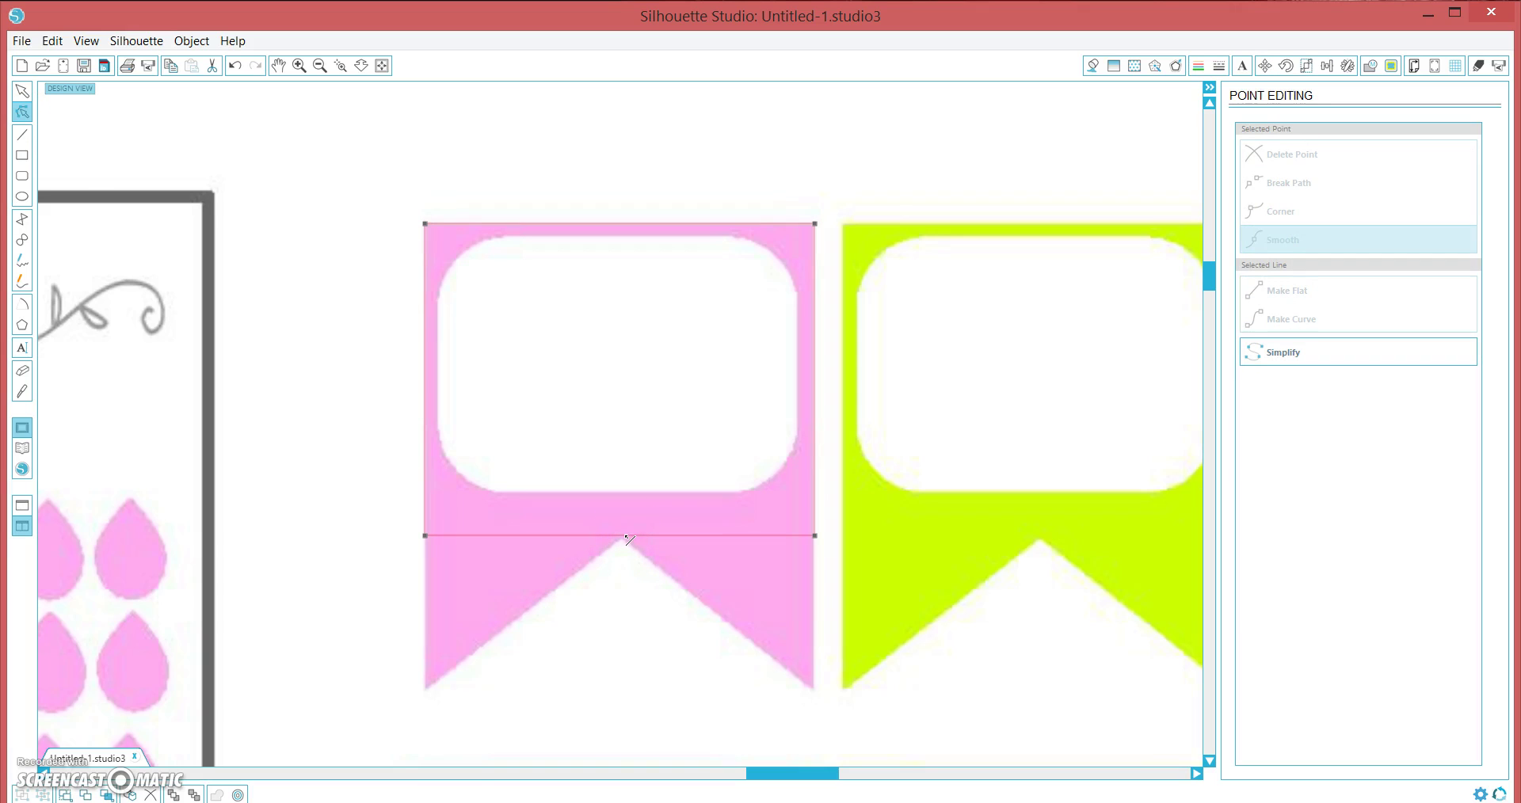
pyautogui.click(621, 536)
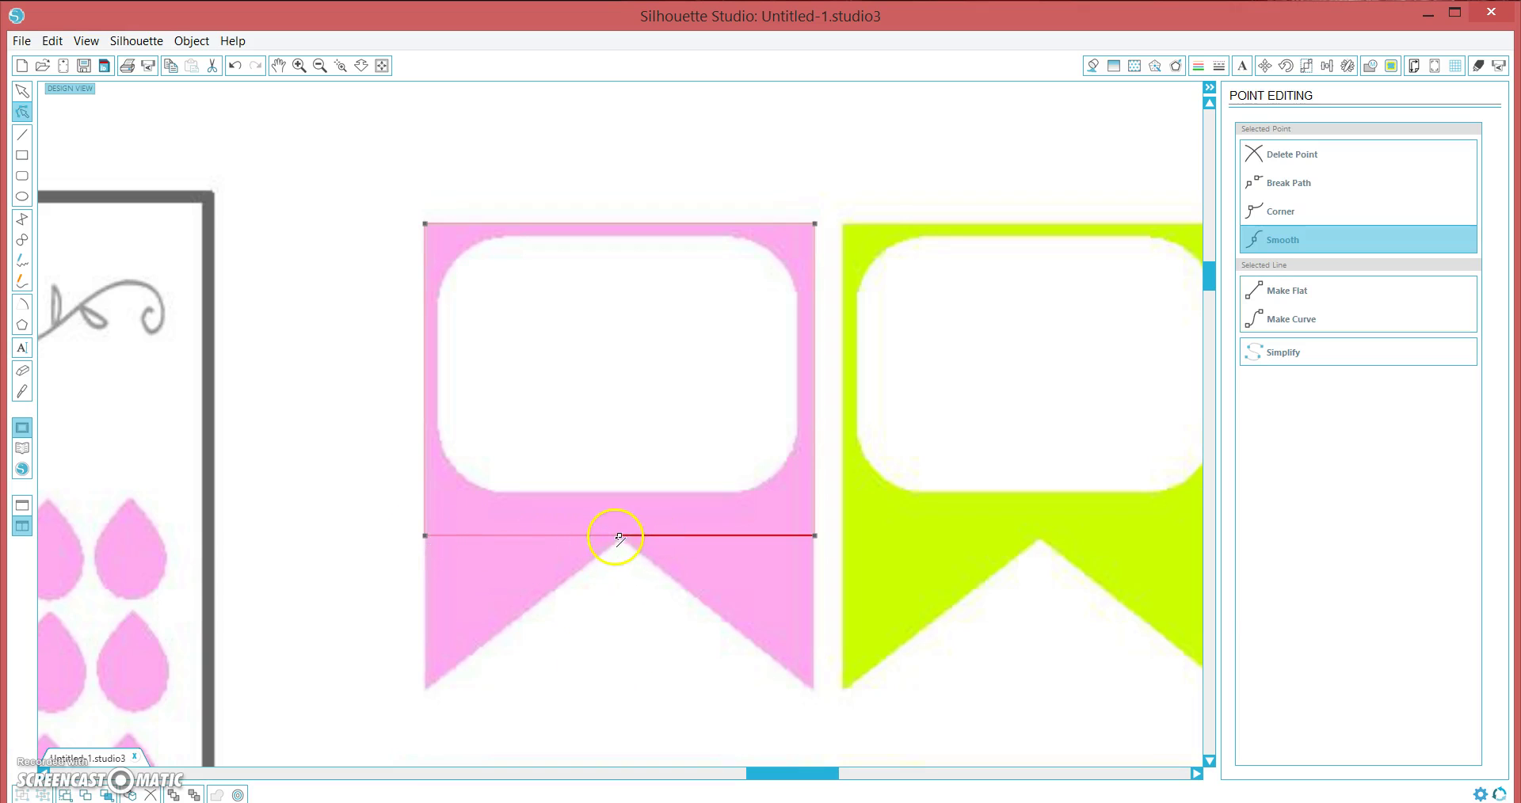
pyautogui.moveTo(430, 542); pyautogui.dragTo(428, 691)
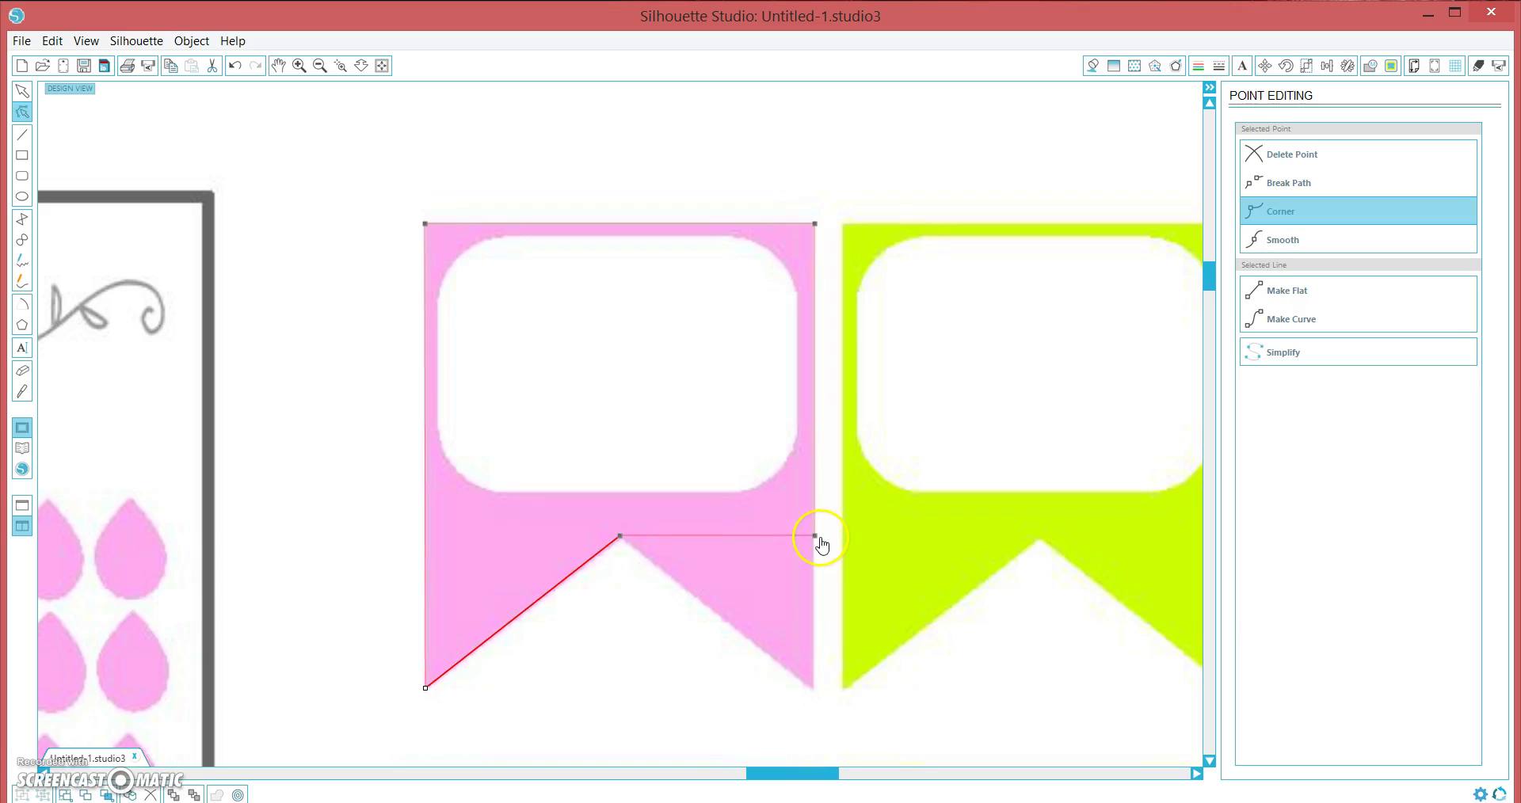
pyautogui.moveTo(820, 537); pyautogui.dragTo(813, 688)
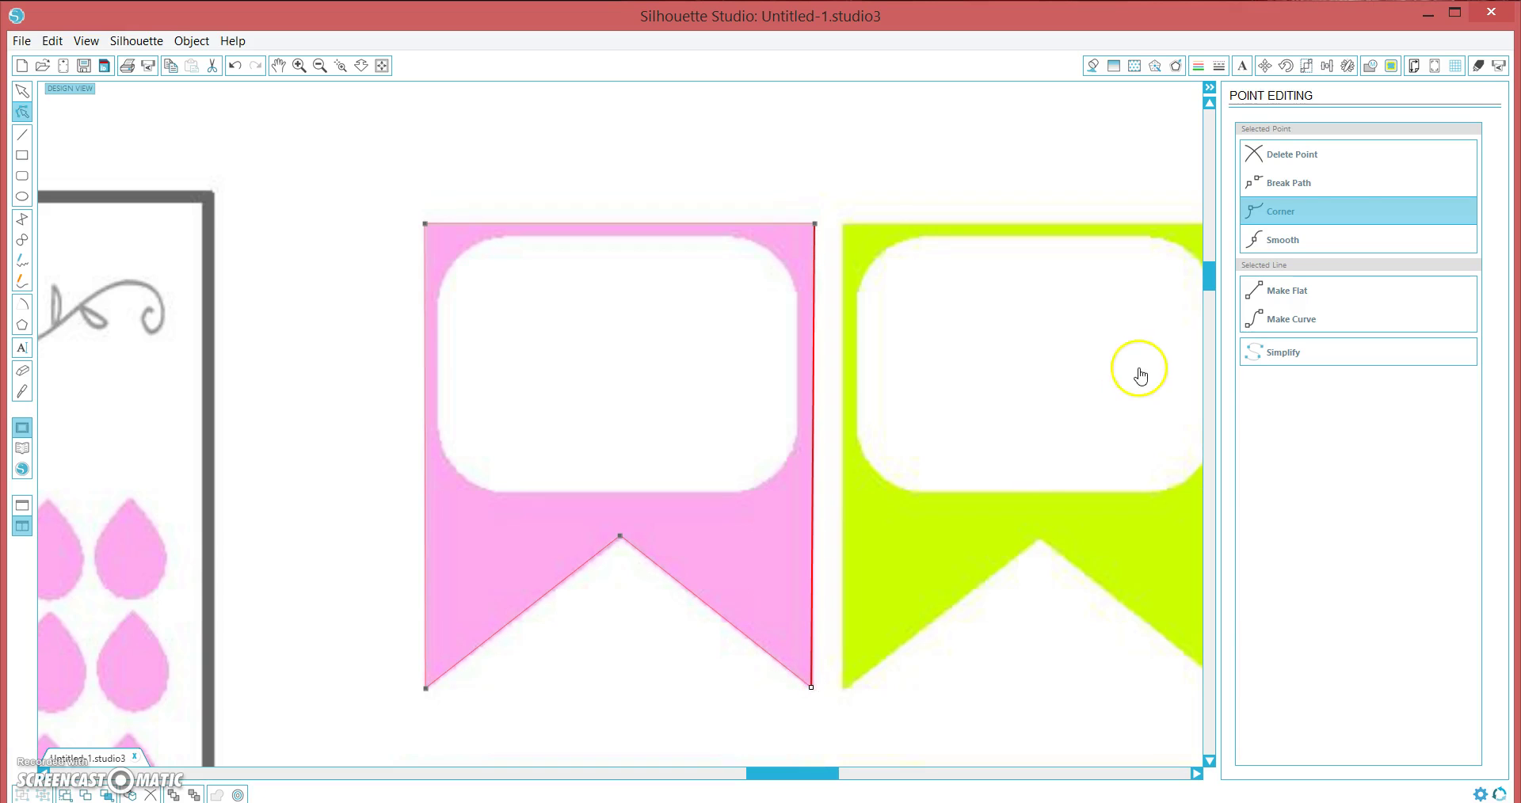
# Step: Show the cut lines, duplicate the pink flag's outline and place the copy over the adjacent green flag sticker
pyautogui.click(1478, 67)
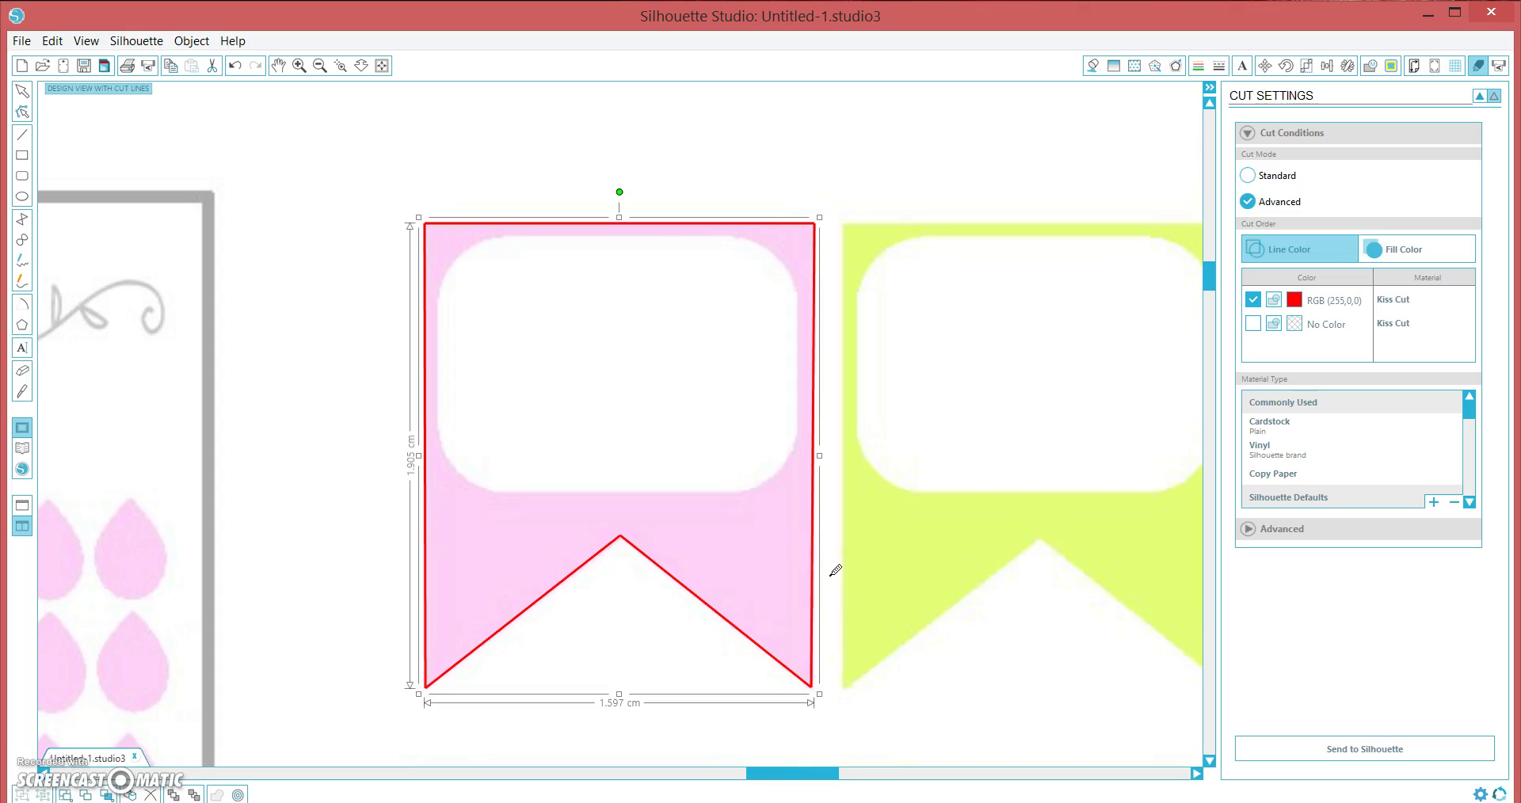
pyautogui.hotkey('ctrl', 'd')
pyautogui.moveTo(850, 337); pyautogui.dragTo(1105, 312)
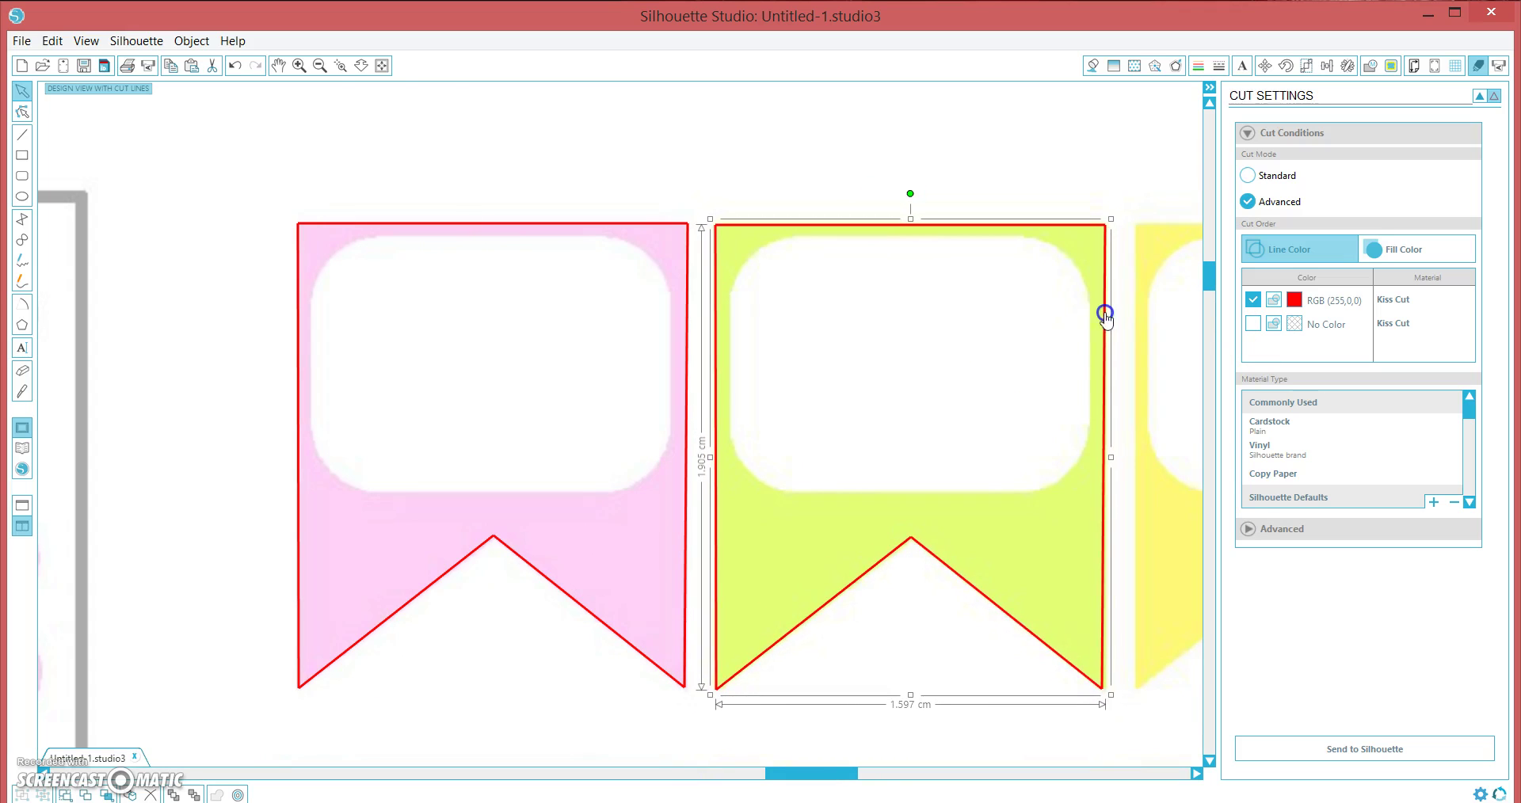
# Step: Examine the remaining stickers further down the sheet, from the checklist banners and weekend headers to the food icons and labels
pyautogui.click(320, 66)
pyautogui.click(320, 65)
pyautogui.click(320, 65)
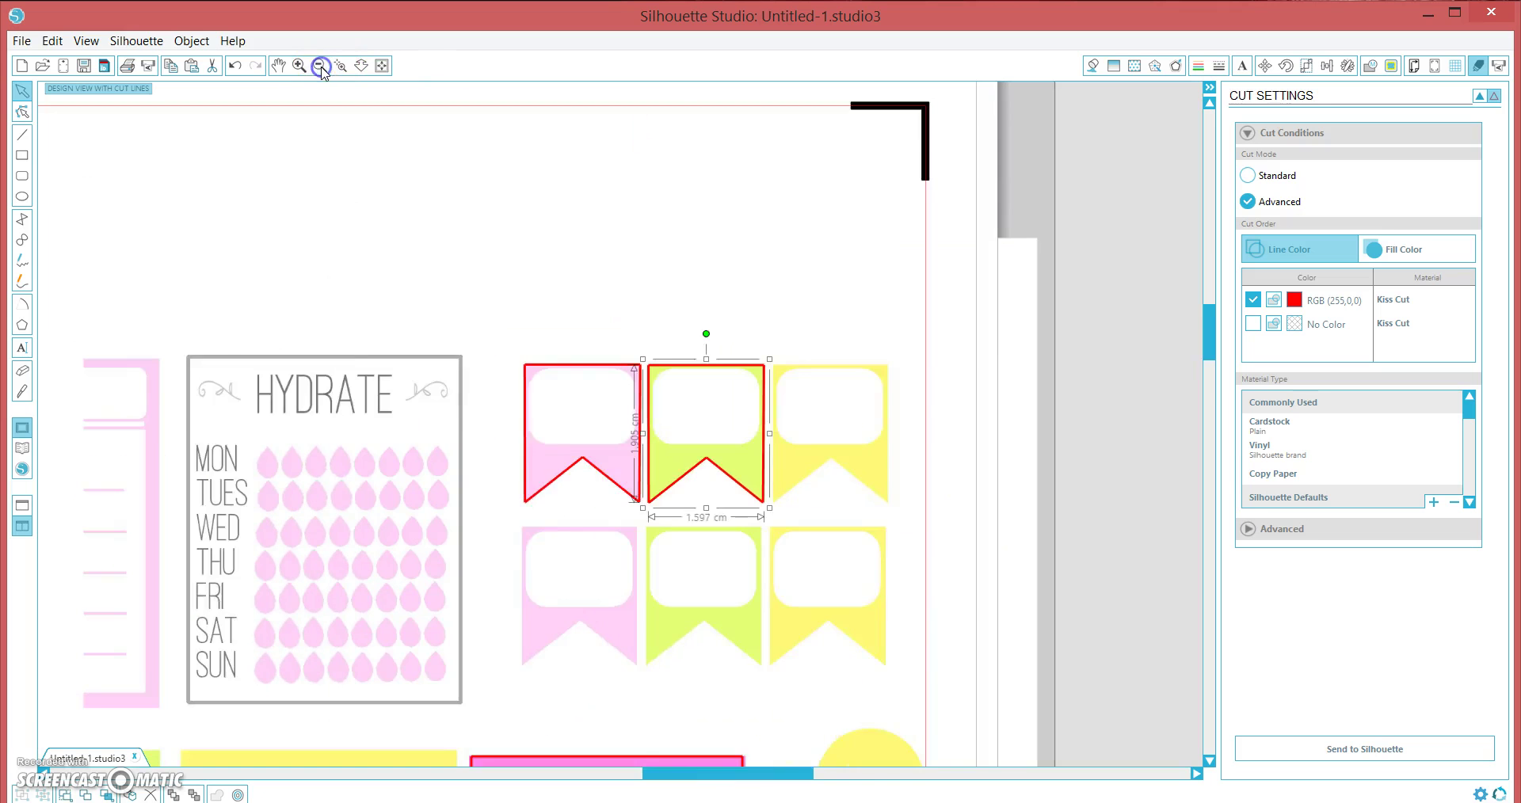
pyautogui.click(320, 66)
pyautogui.scroll(-5, 695, 485)
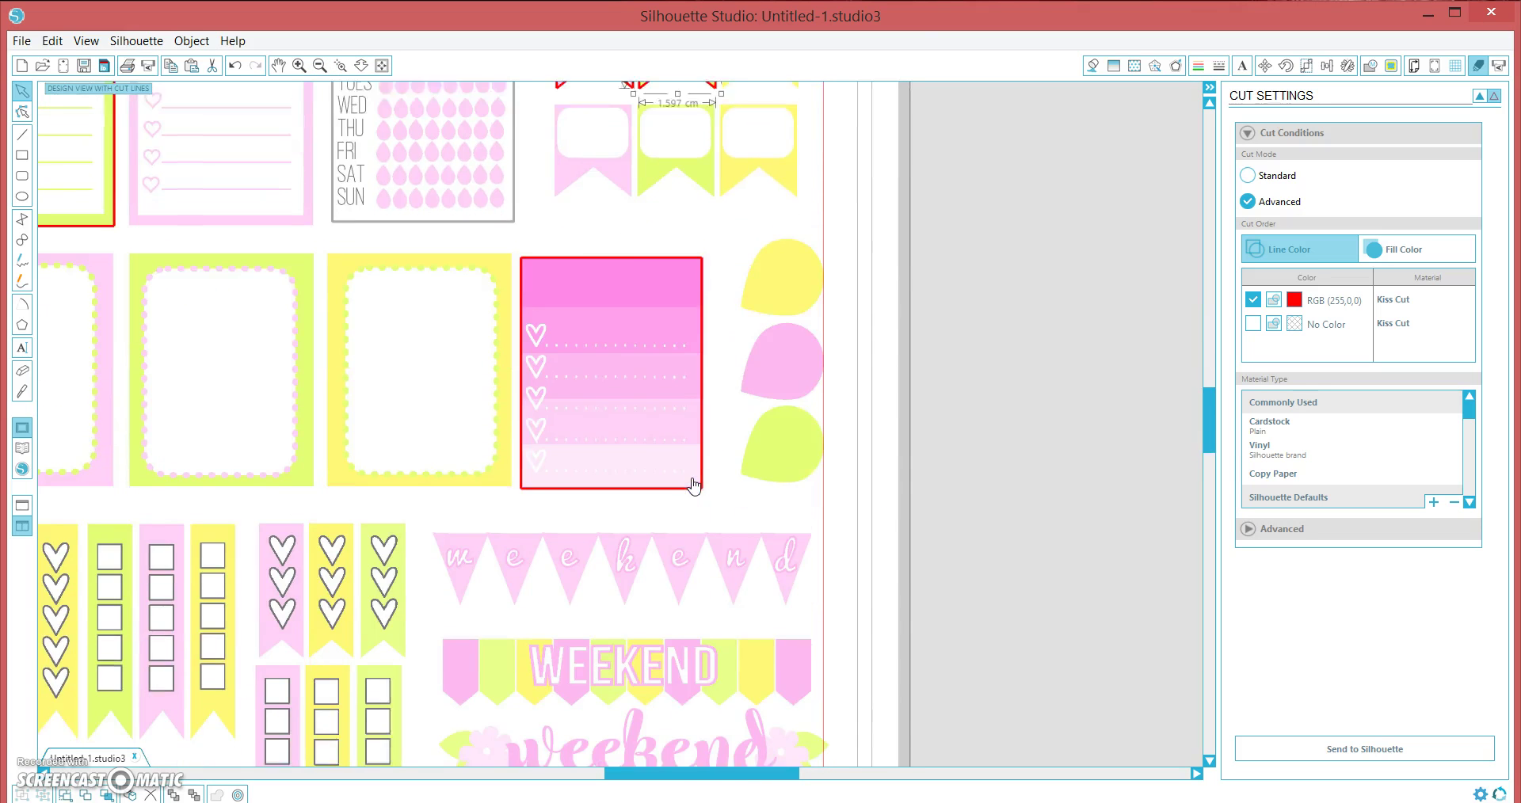
pyautogui.scroll(-1, 695, 515)
pyautogui.click(702, 768)
pyautogui.moveTo(688, 783)
pyautogui.mouseDown()
pyautogui.moveTo(554, 776)
pyautogui.moveTo(663, 779)
pyautogui.mouseUp()
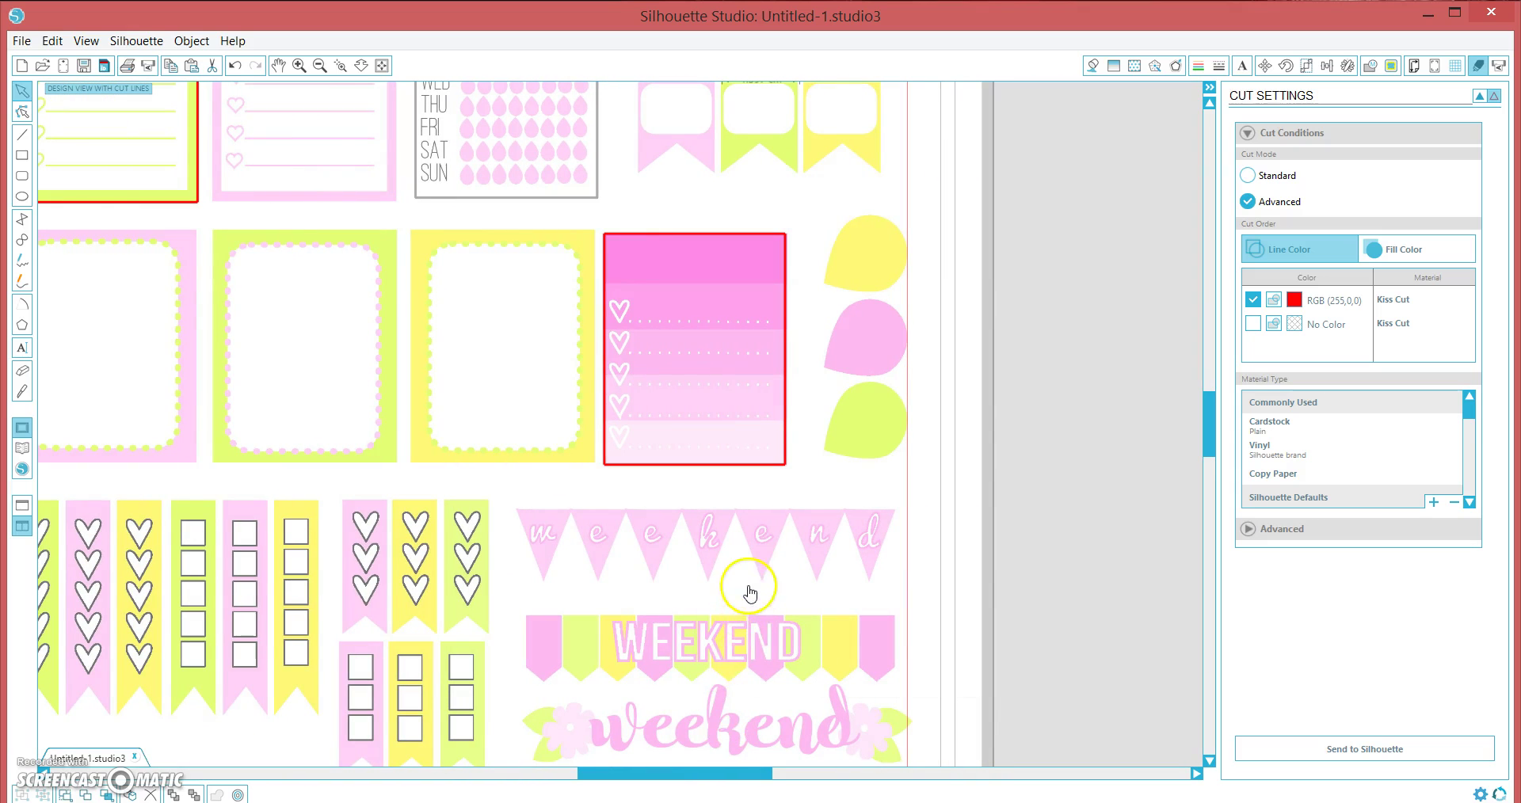
pyautogui.scroll(-5, 648, 664)
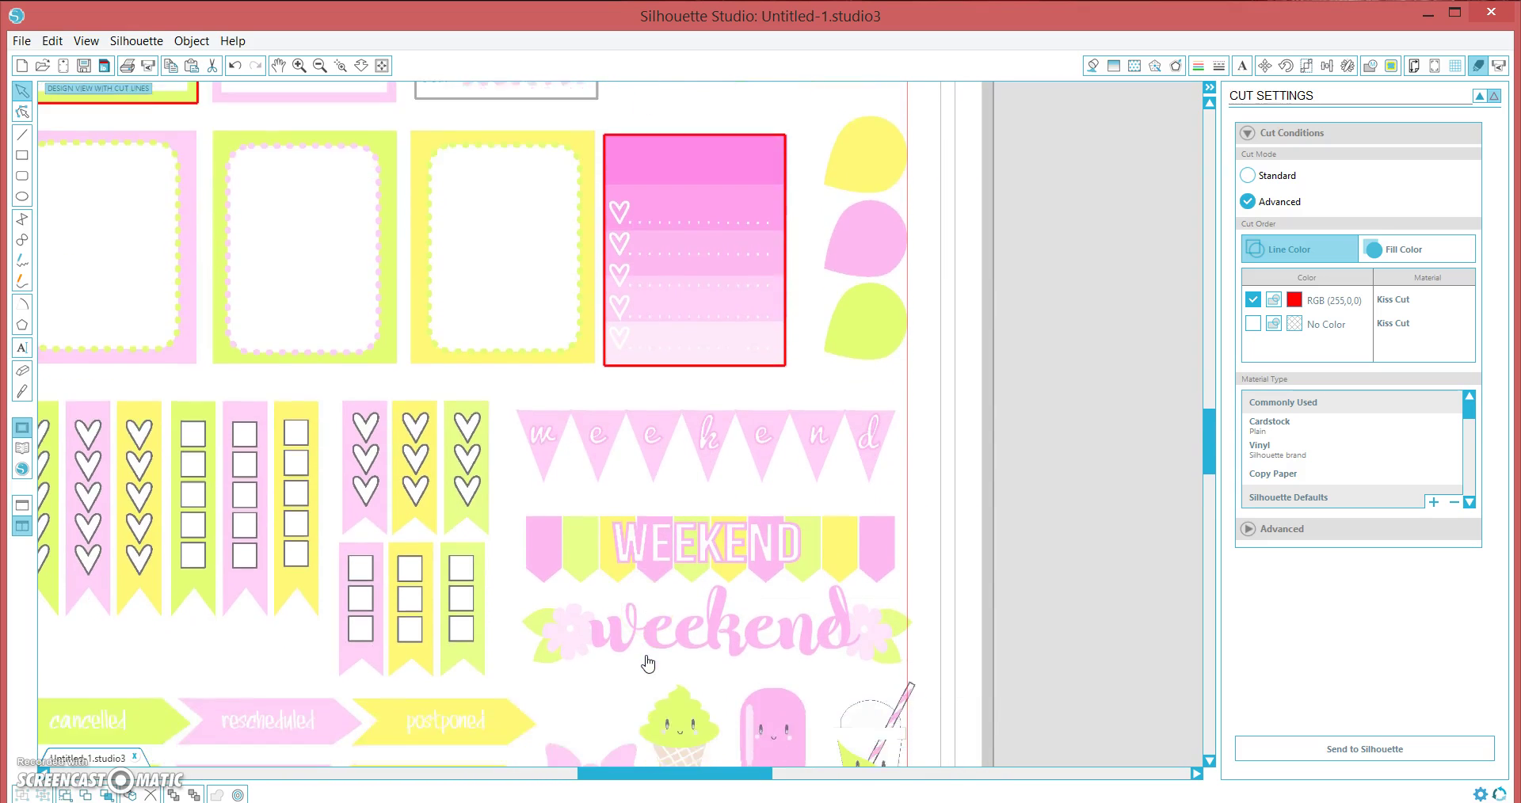
pyautogui.scroll(-1, 648, 663)
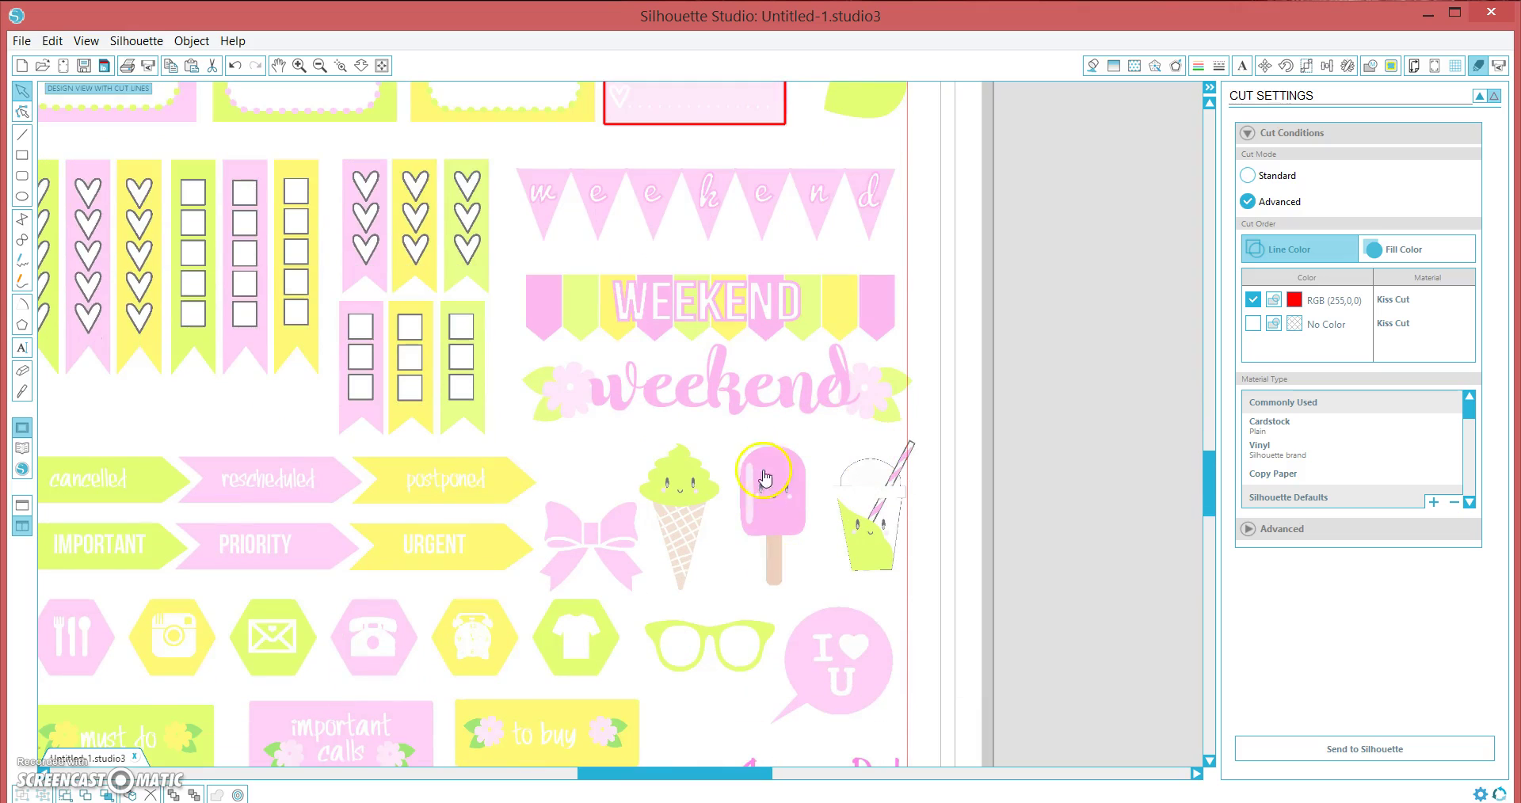
# Step: Select a trace area about 2 by 3.1 cm that encloses the whole pink popsicle sticker with a margin above it
pyautogui.press('z')
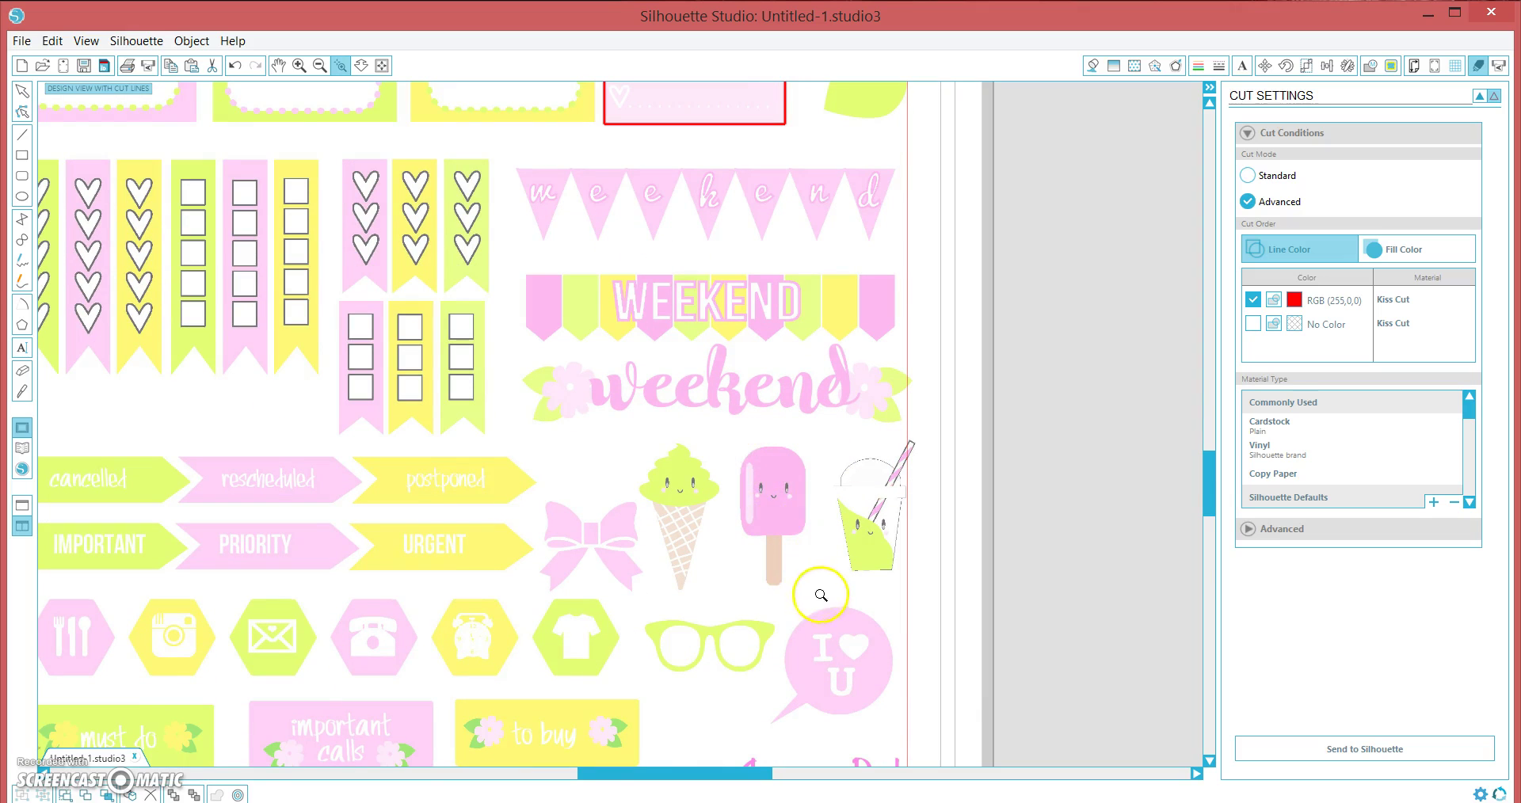
pyautogui.moveTo(725, 440); pyautogui.dragTo(725, 440)
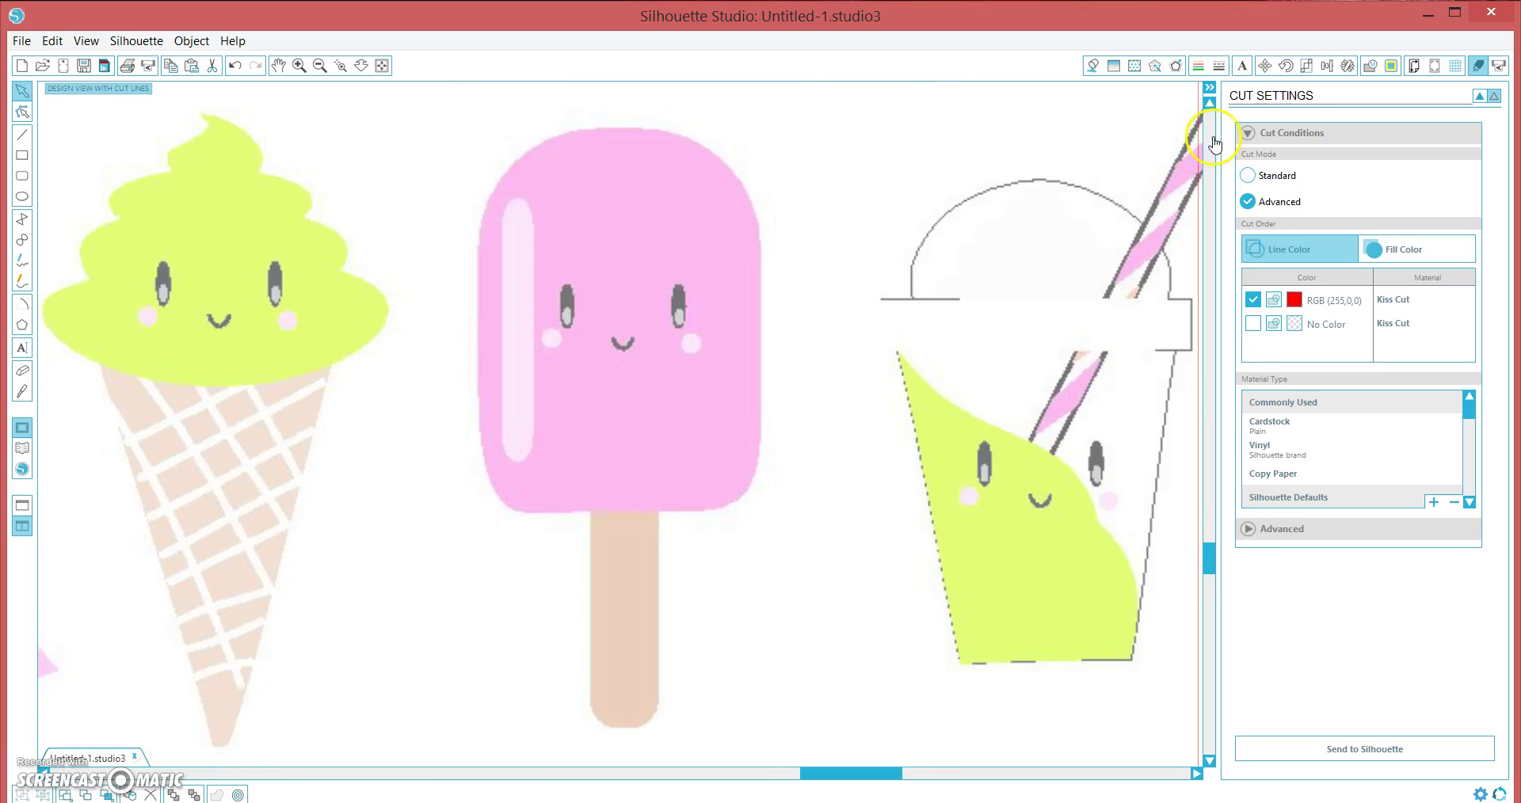
pyautogui.click(387, 98)
pyautogui.moveTo(686, 474); pyautogui.dragTo(868, 744)
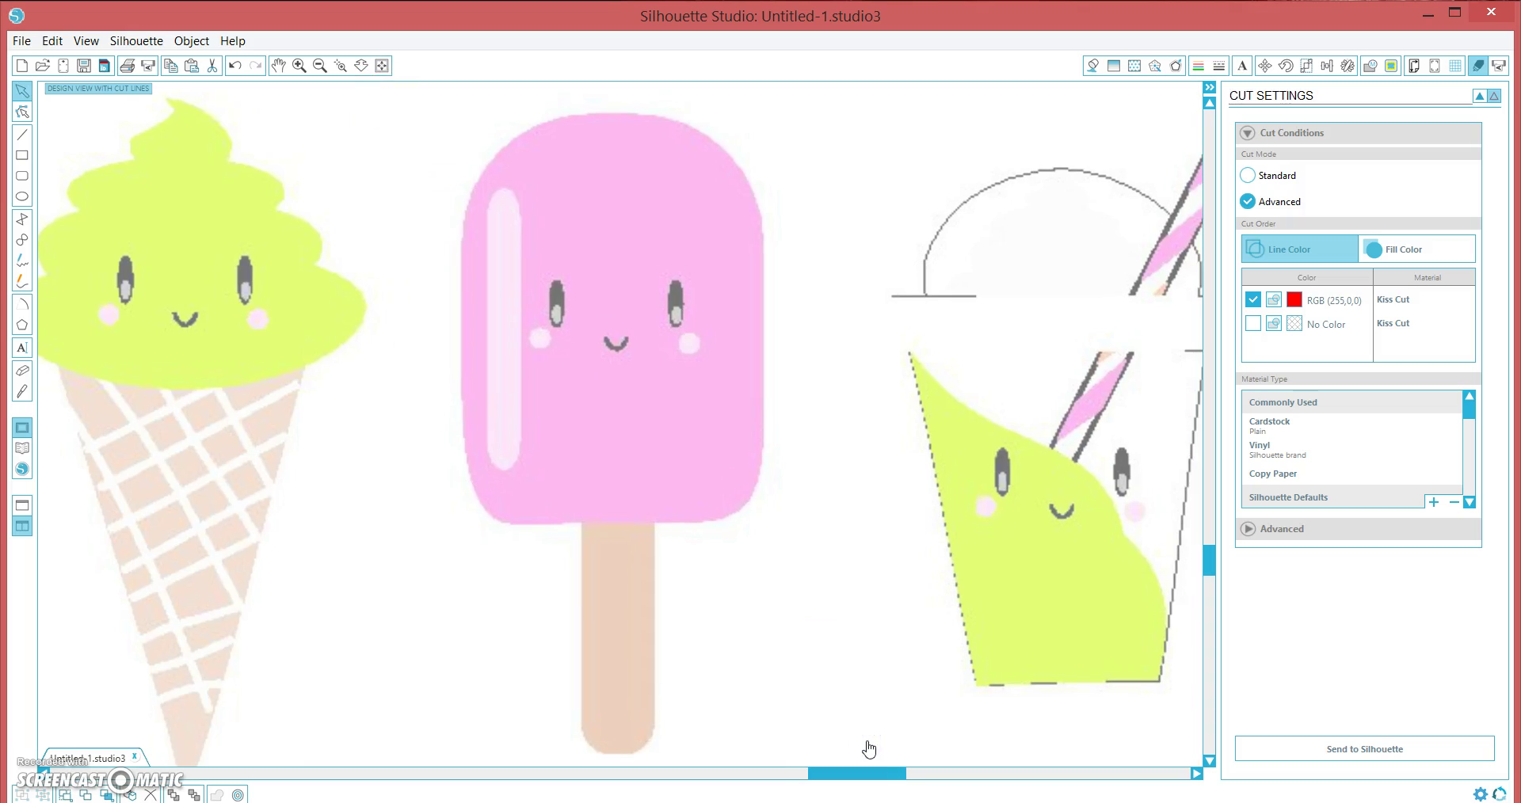
pyautogui.click(1391, 68)
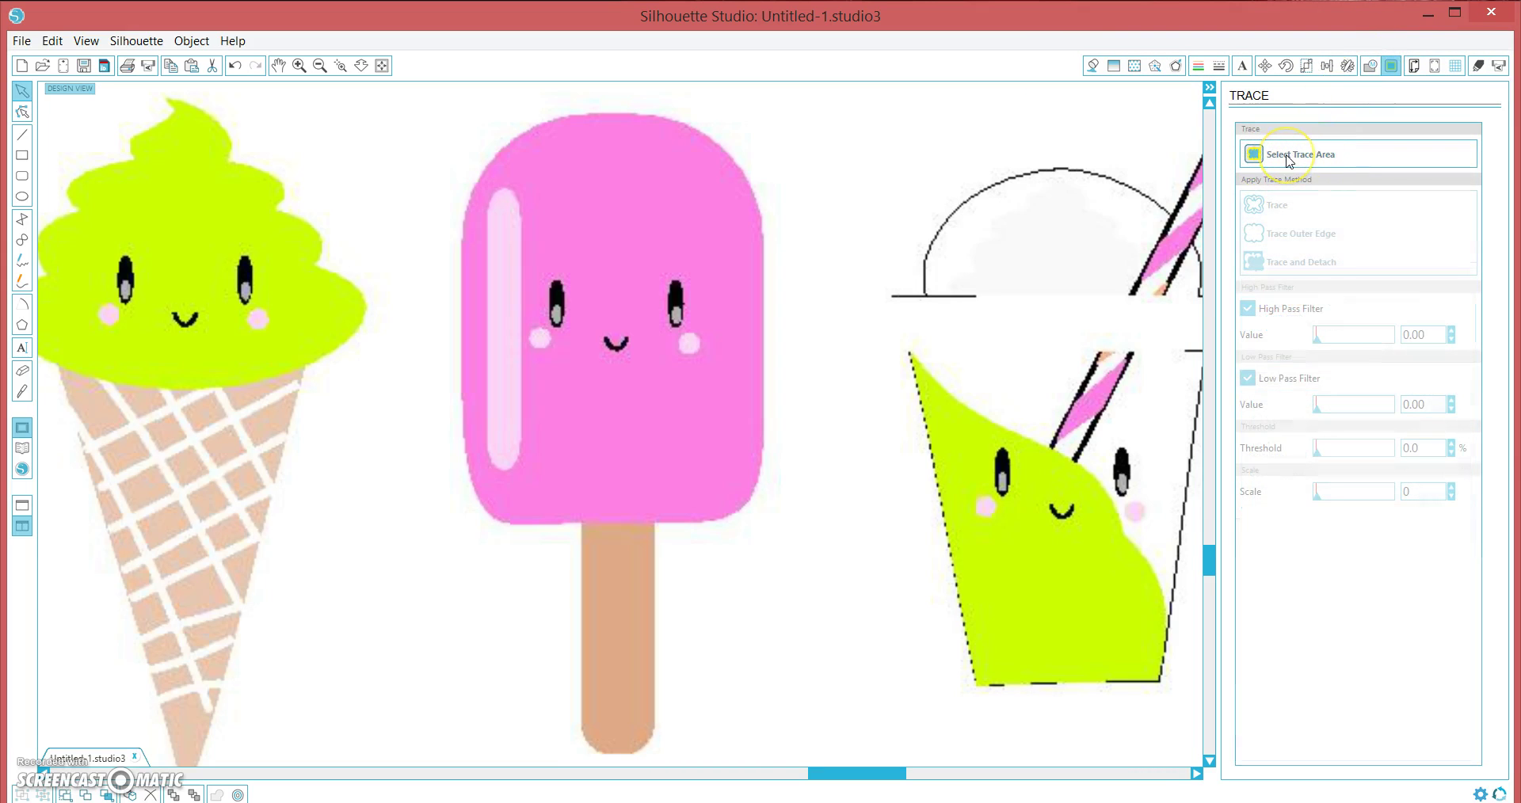
pyautogui.click(1289, 161)
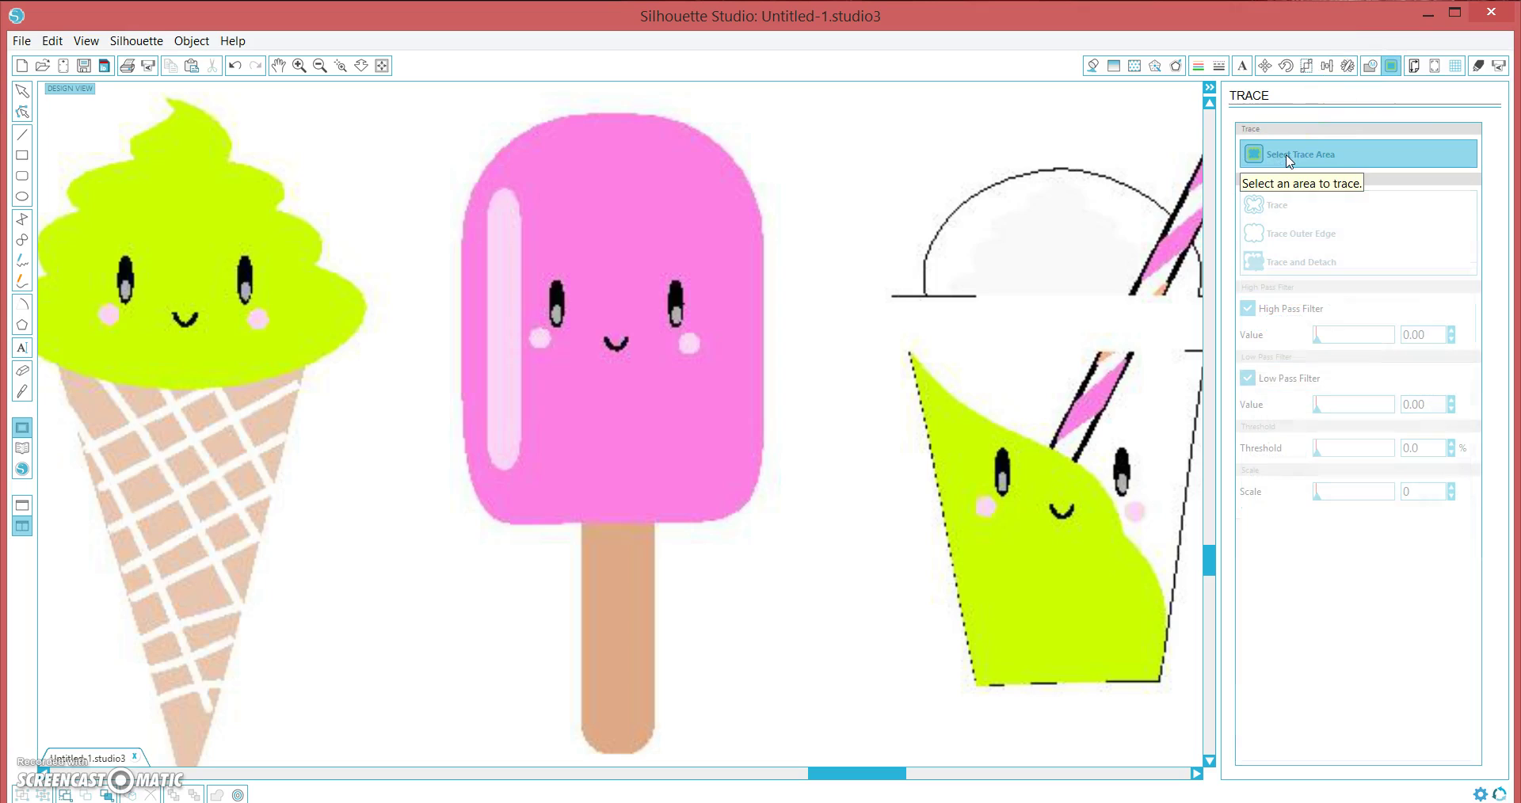
pyautogui.moveTo(385, 91)
pyautogui.mouseDown()
pyautogui.moveTo(645, 451)
pyautogui.moveTo(787, 728)
pyautogui.moveTo(842, 770)
pyautogui.moveTo(842, 722)
pyautogui.mouseUp()
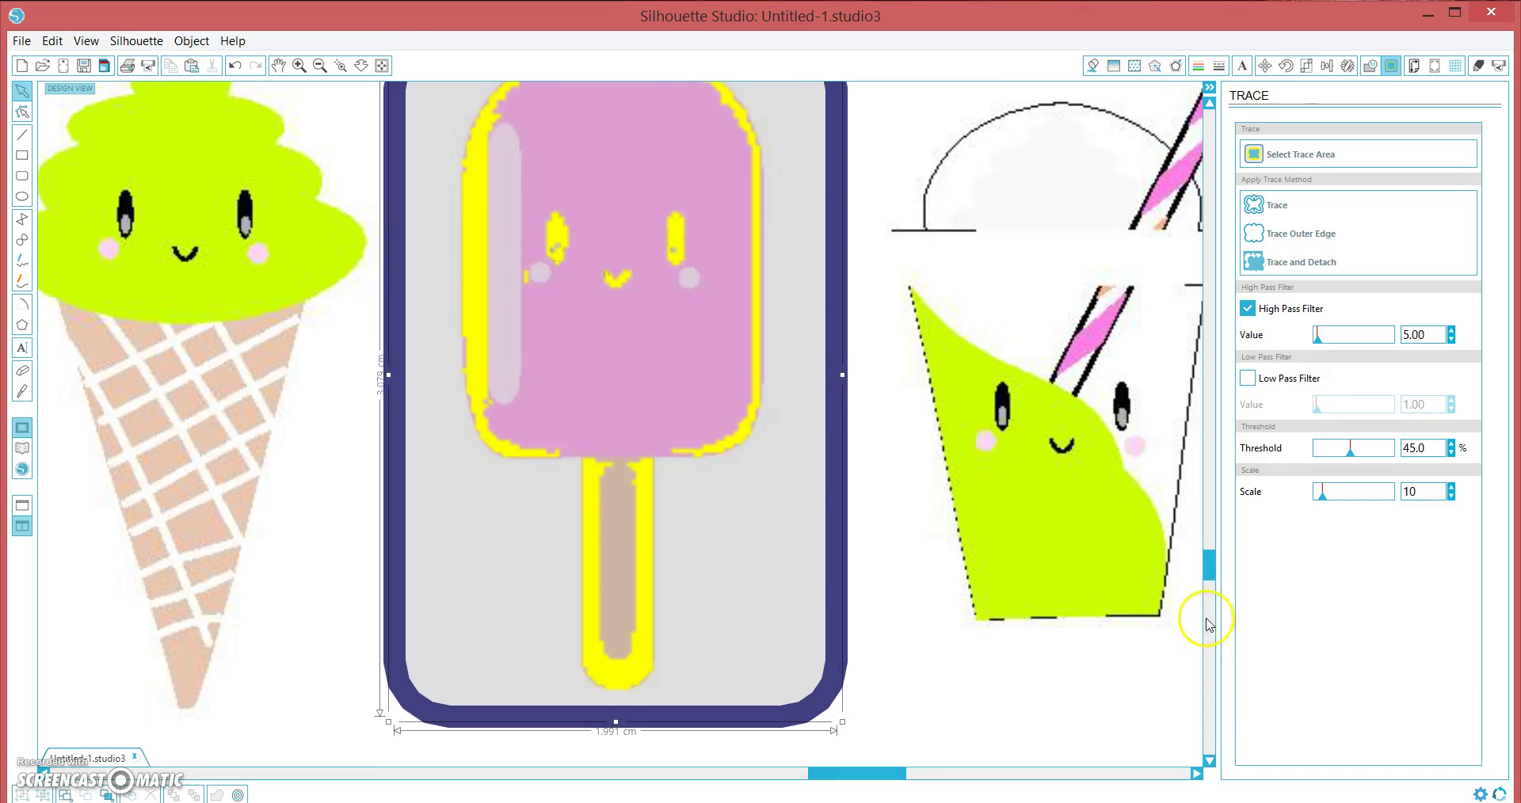
pyautogui.moveTo(1210, 581); pyautogui.dragTo(1205, 557)
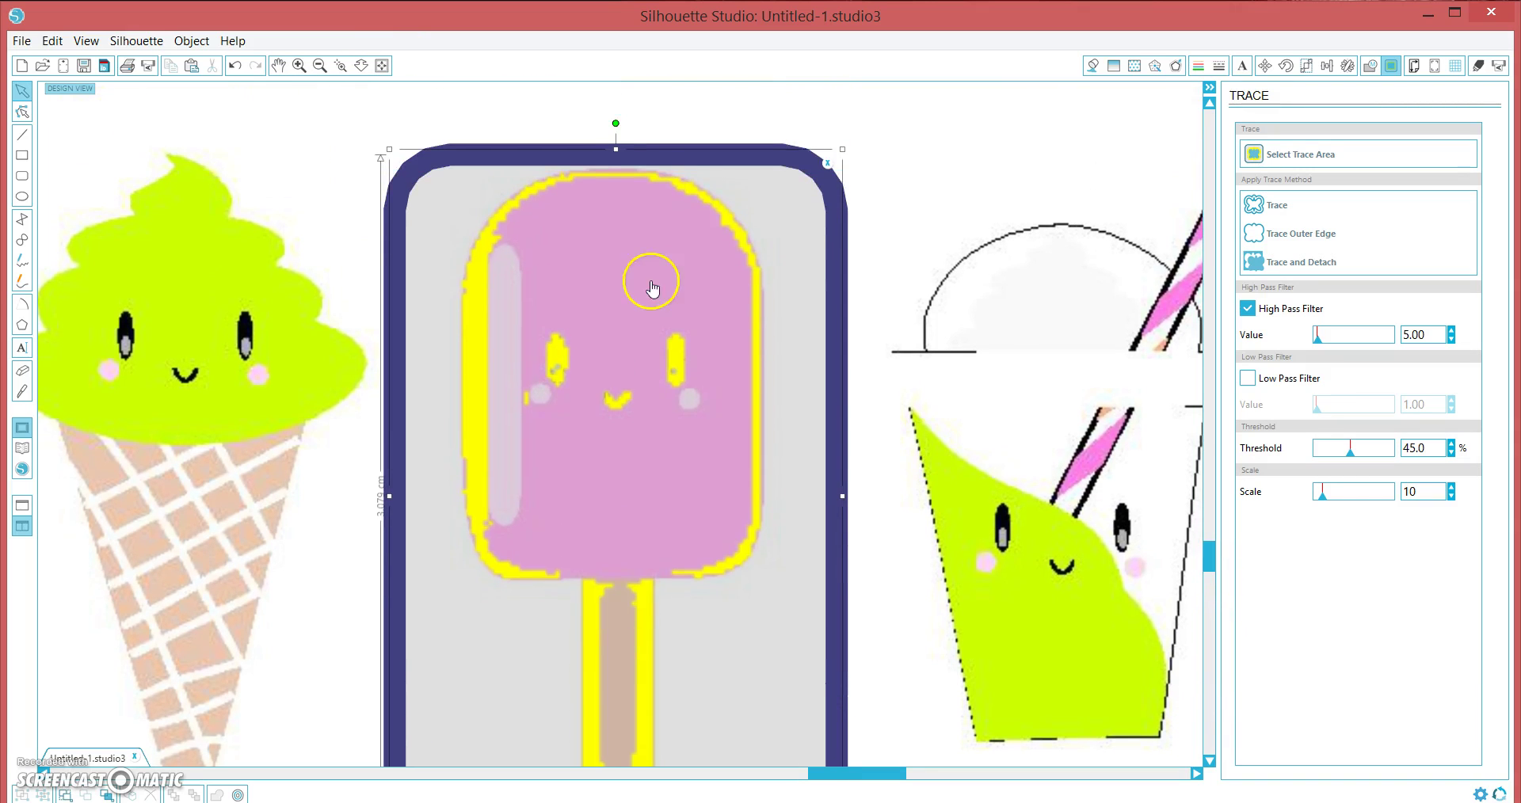
pyautogui.moveTo(614, 149); pyautogui.dragTo(614, 144)
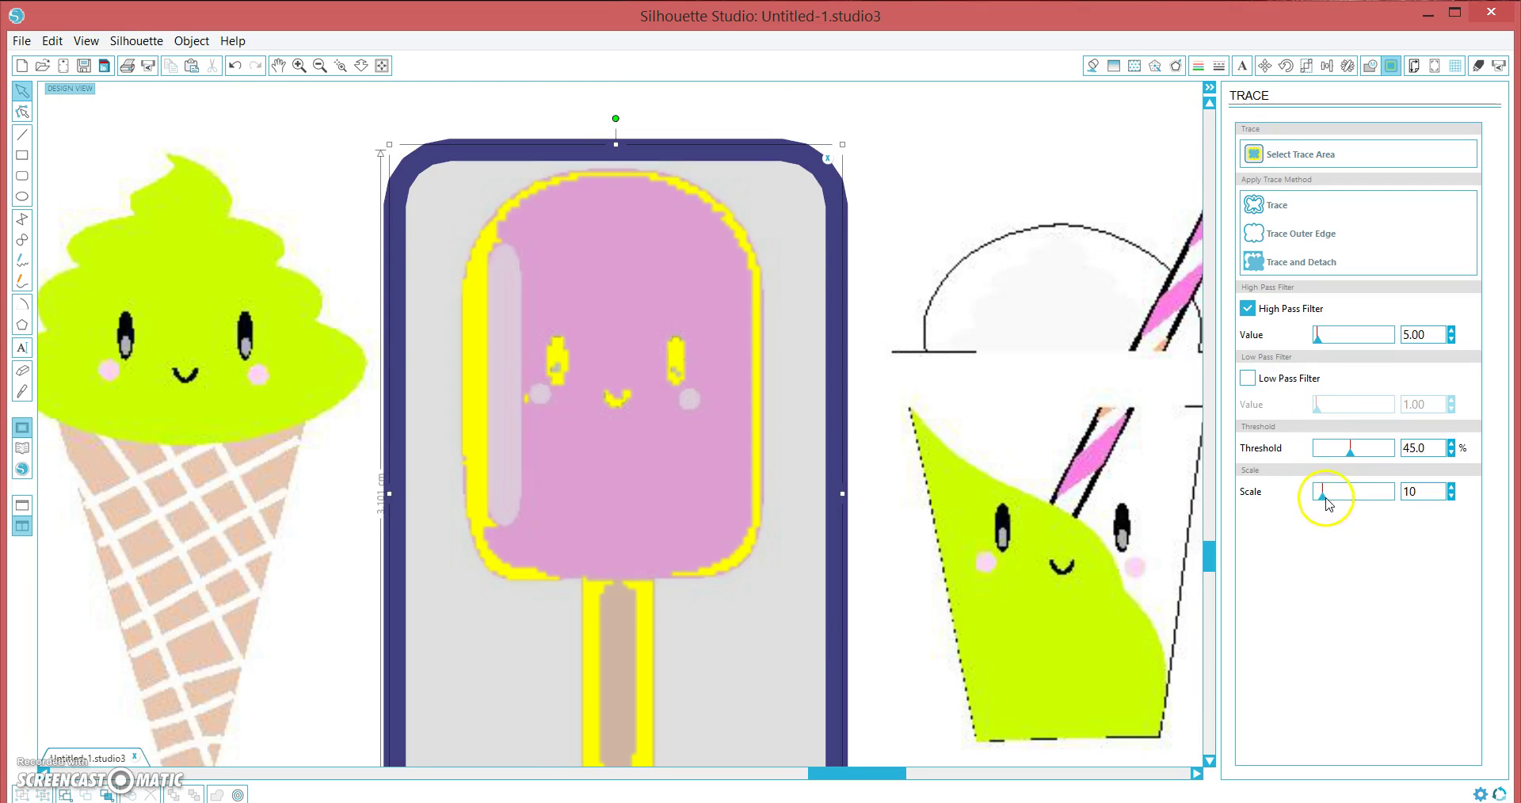
# Step: Set the popsicle's trace to scale 4, high pass filter 114.00 and threshold 55.2%
pyautogui.moveTo(1326, 497); pyautogui.dragTo(1304, 492)
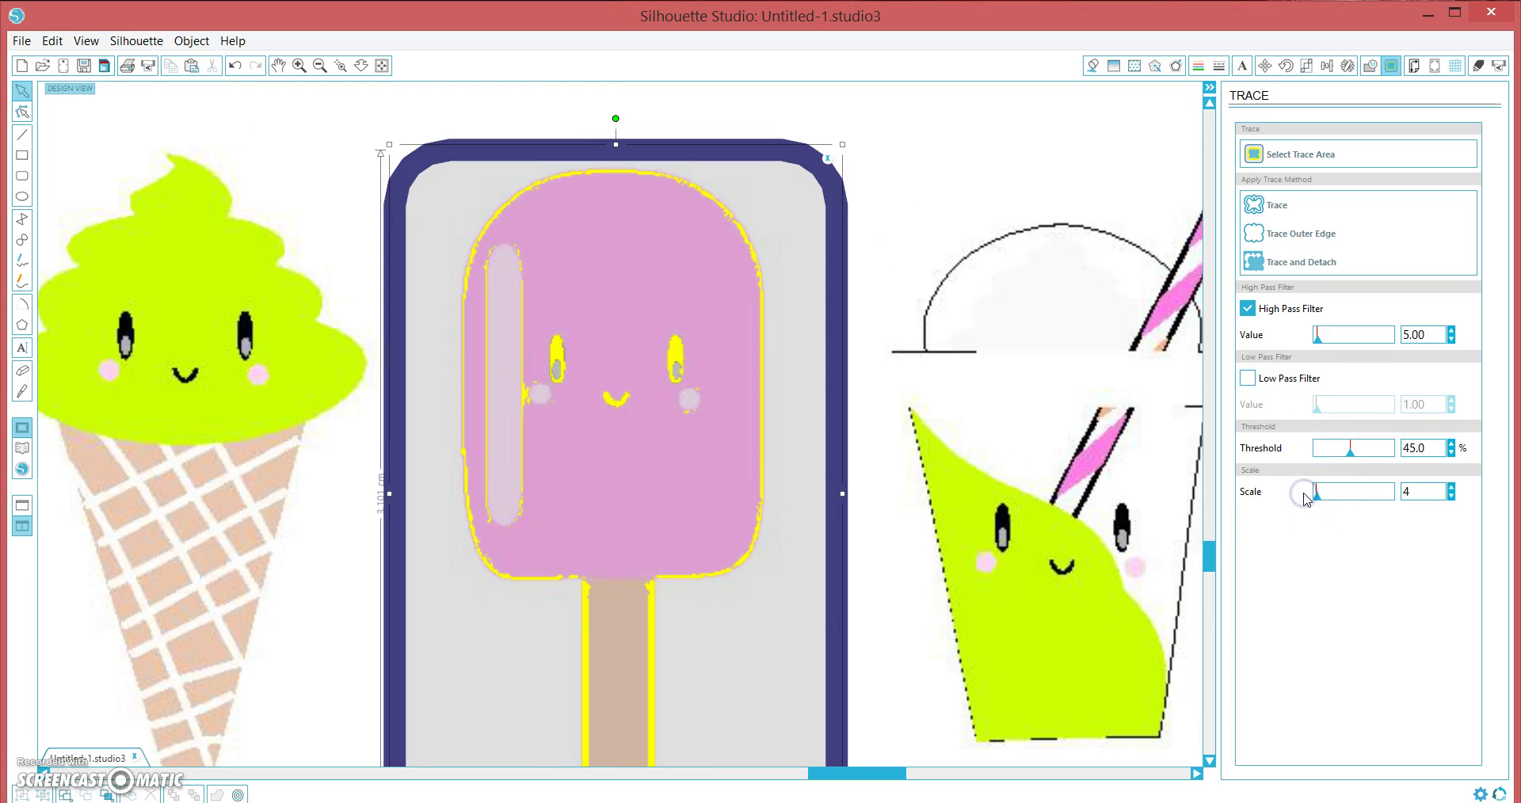
pyautogui.moveTo(1321, 346); pyautogui.dragTo(1342, 348)
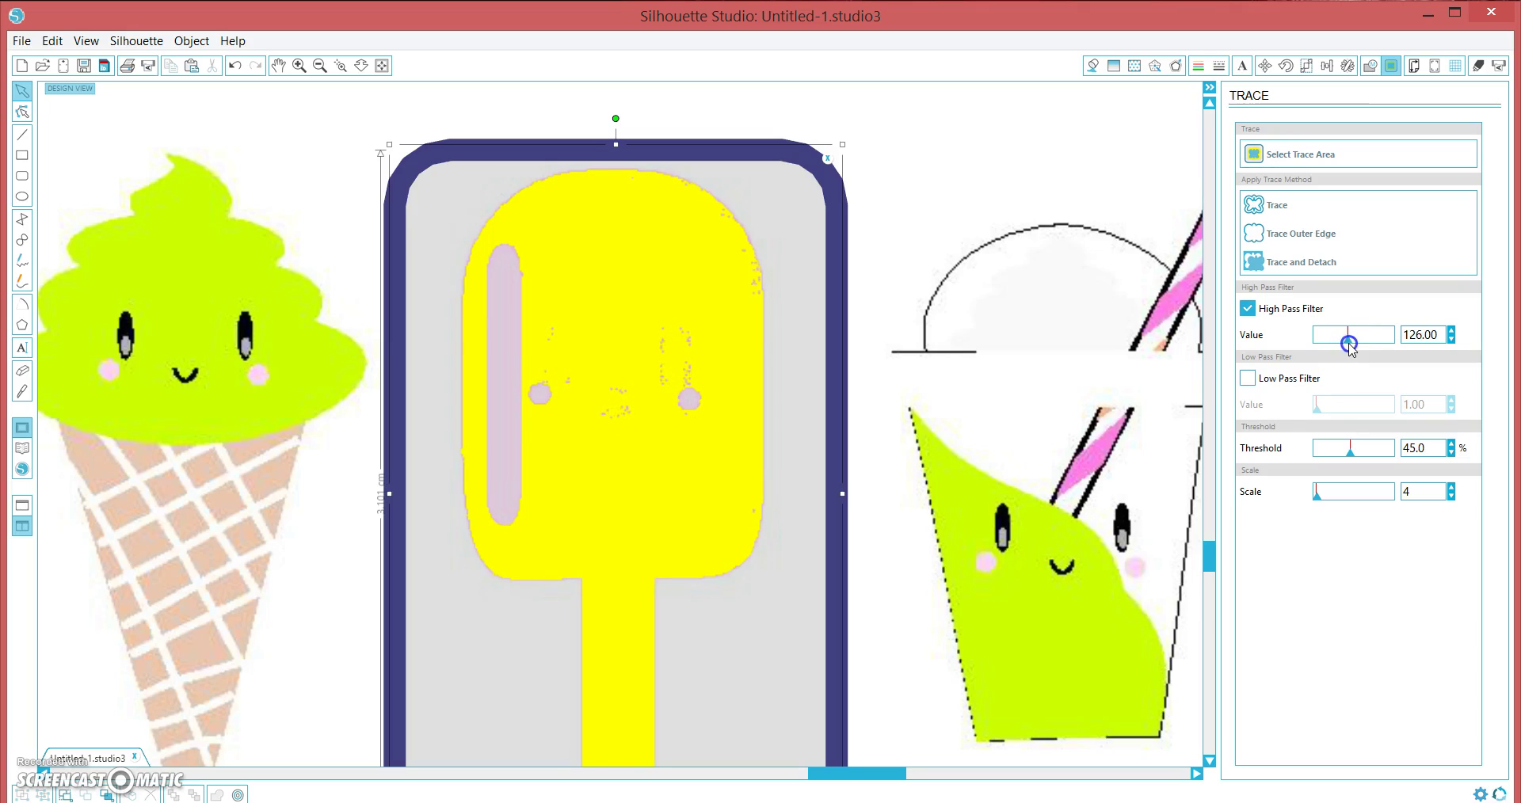
pyautogui.moveTo(1354, 353); pyautogui.dragTo(1349, 352)
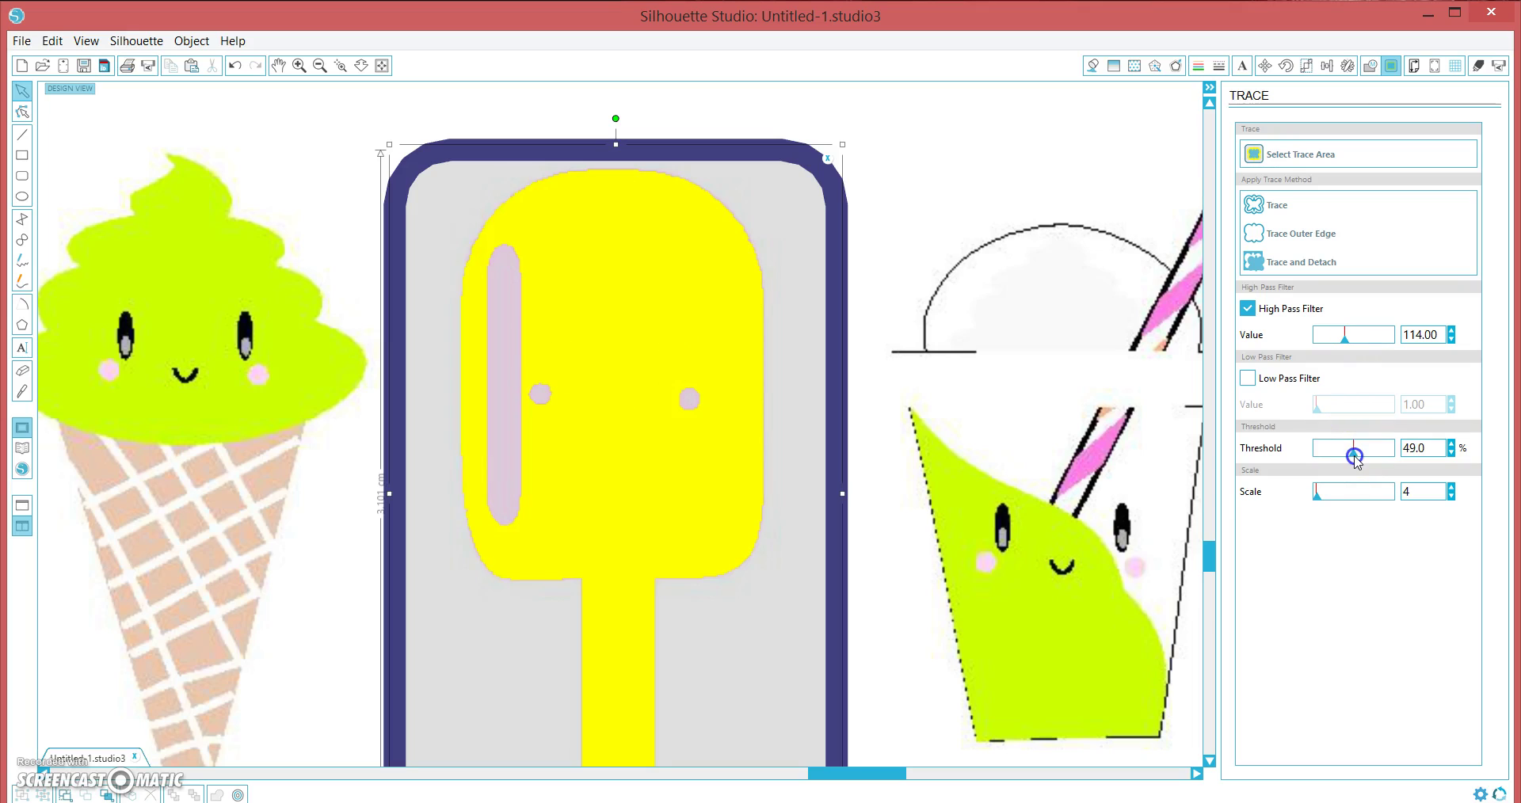
pyautogui.moveTo(1357, 457); pyautogui.dragTo(1361, 458)
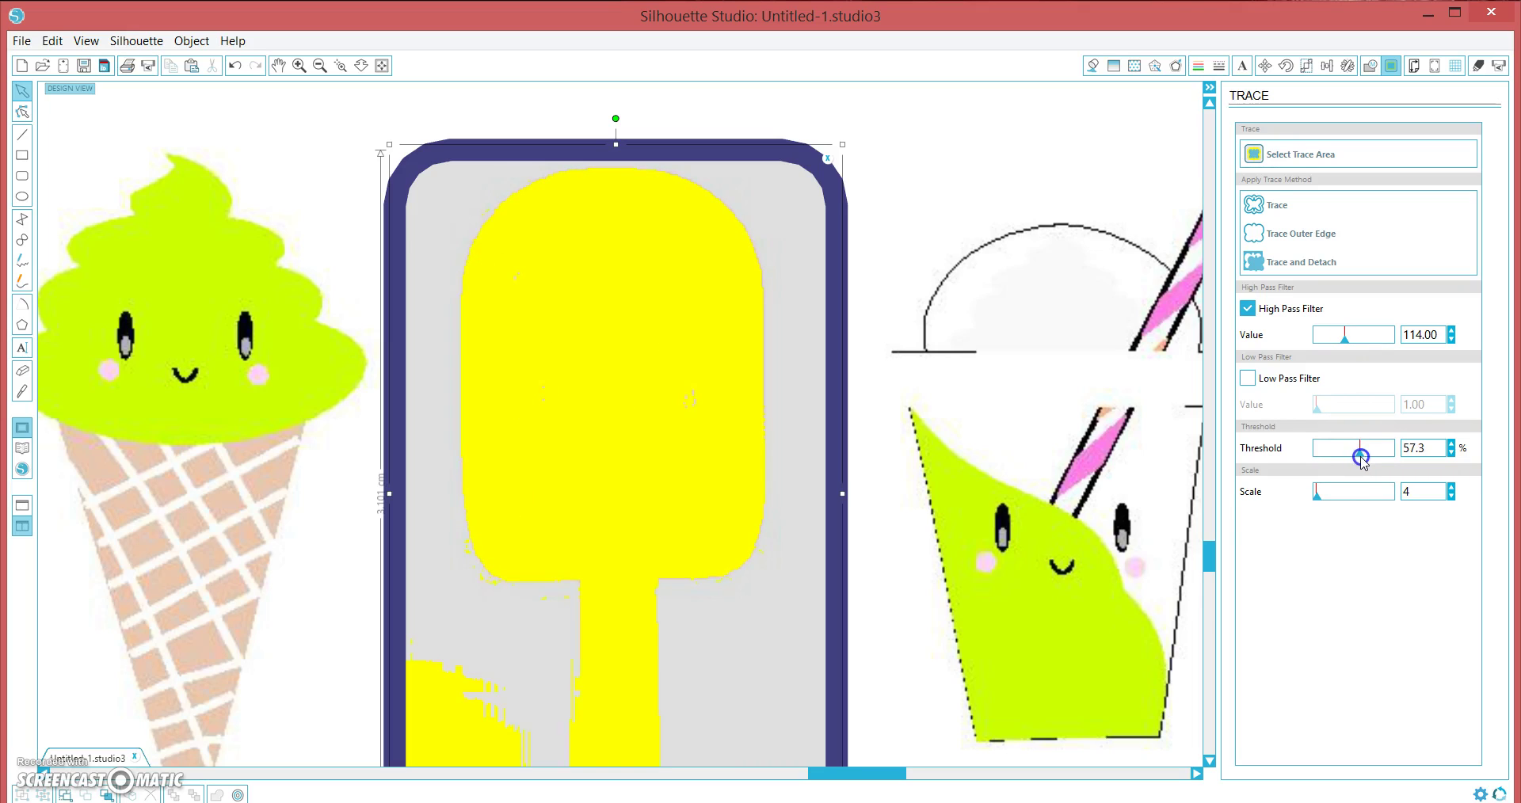
pyautogui.moveTo(1361, 458); pyautogui.dragTo(1358, 458)
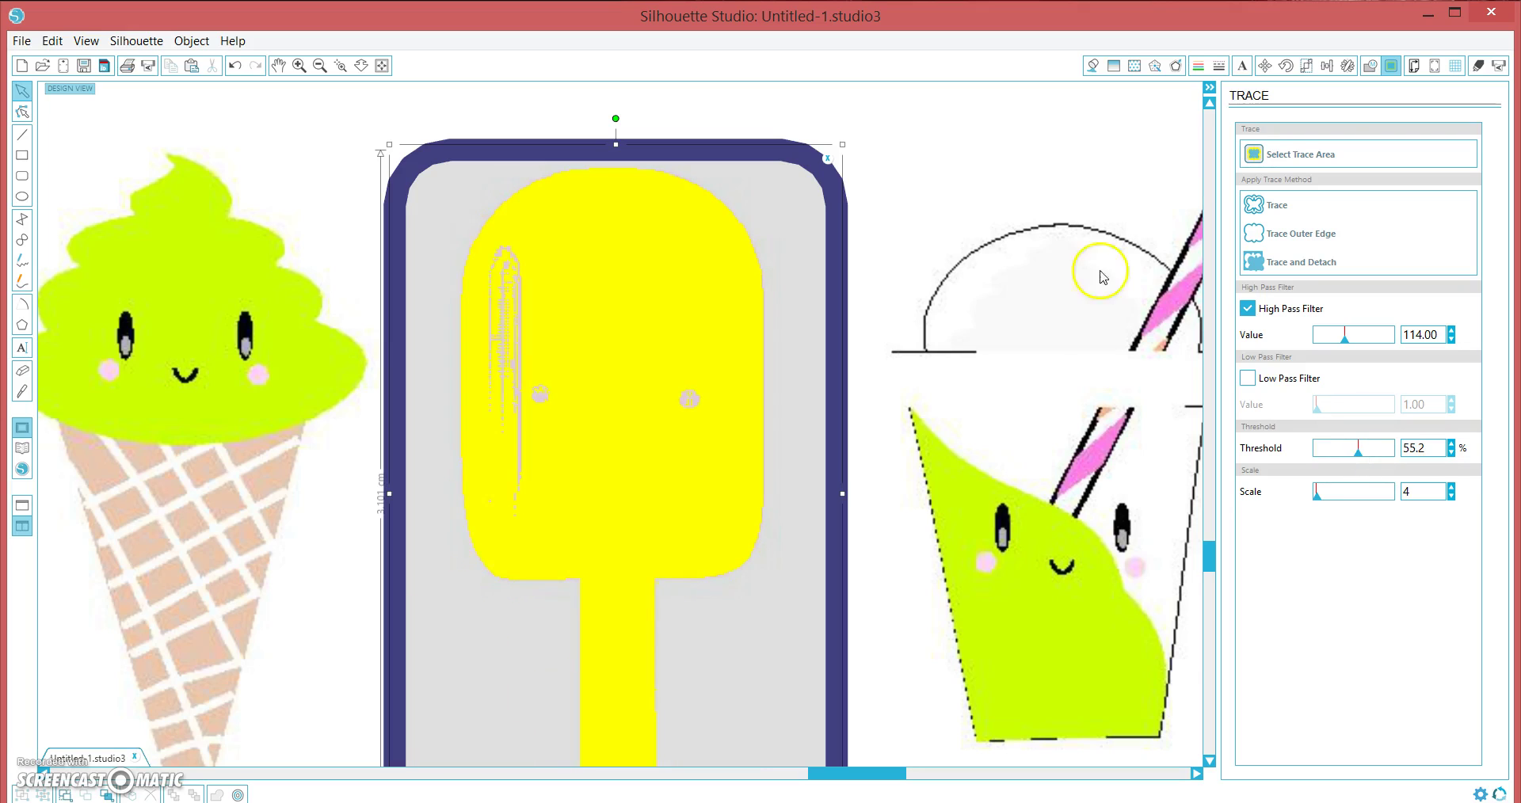
pyautogui.scroll(-1, 1040, 236)
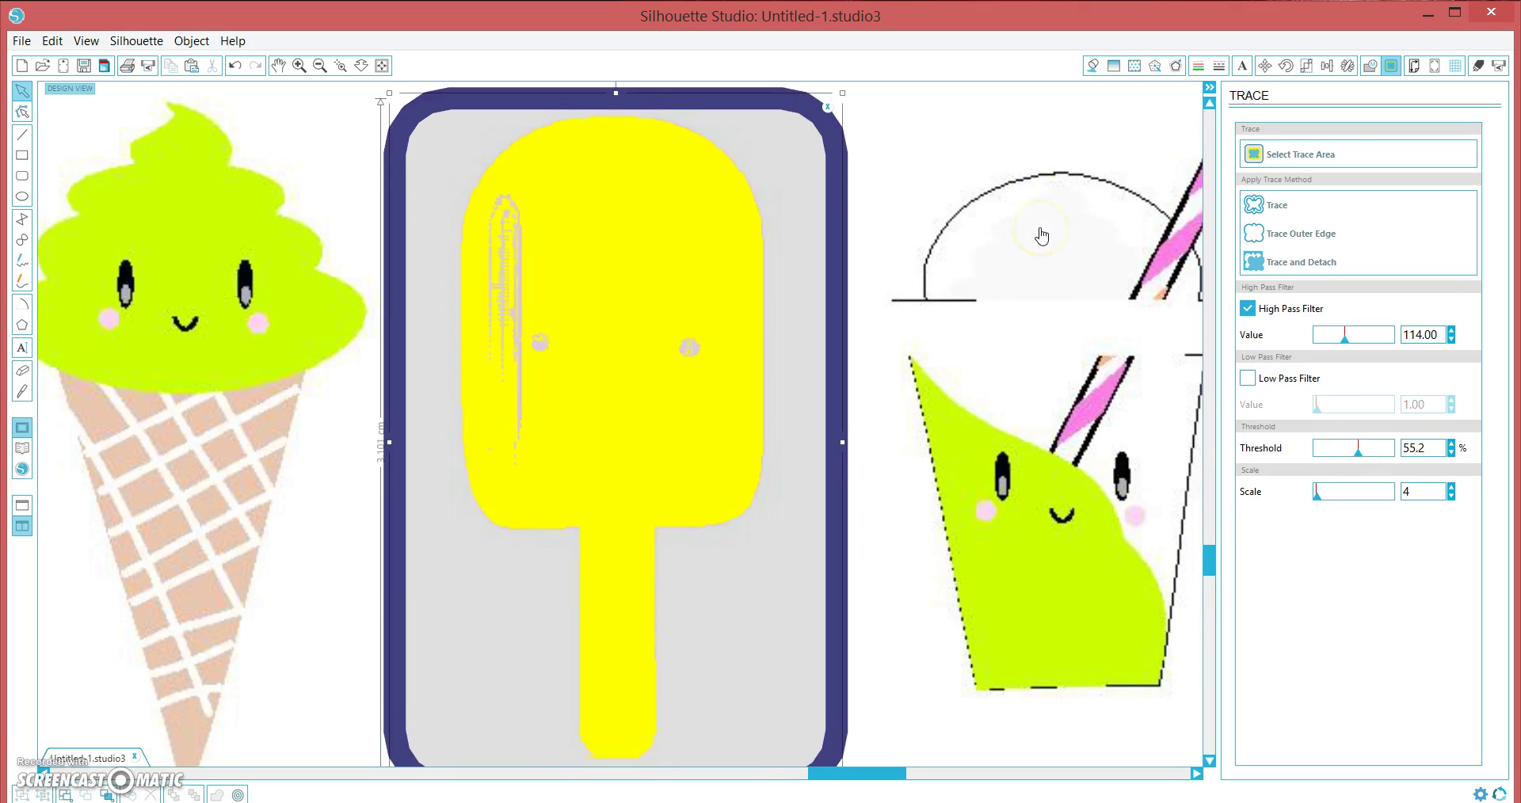
# Step: Trace and detach the popsicle, pull it off the sheet image and set it down near its original spot
pyautogui.click(1275, 274)
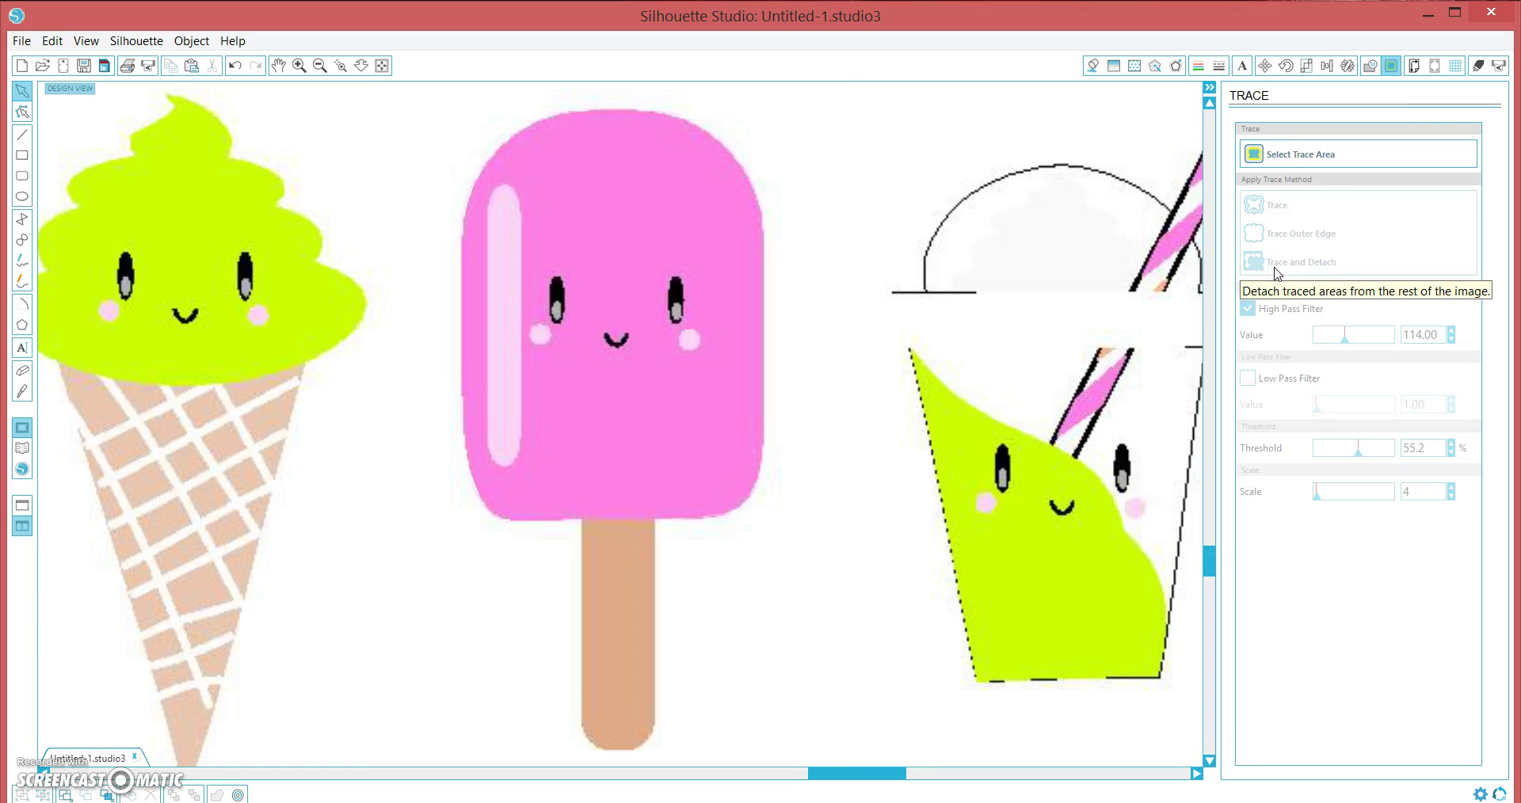
pyautogui.moveTo(743, 435)
pyautogui.mouseDown()
pyautogui.moveTo(763, 475)
pyautogui.moveTo(983, 430)
pyautogui.mouseUp()
pyautogui.moveTo(1072, 443); pyautogui.dragTo(1157, 451)
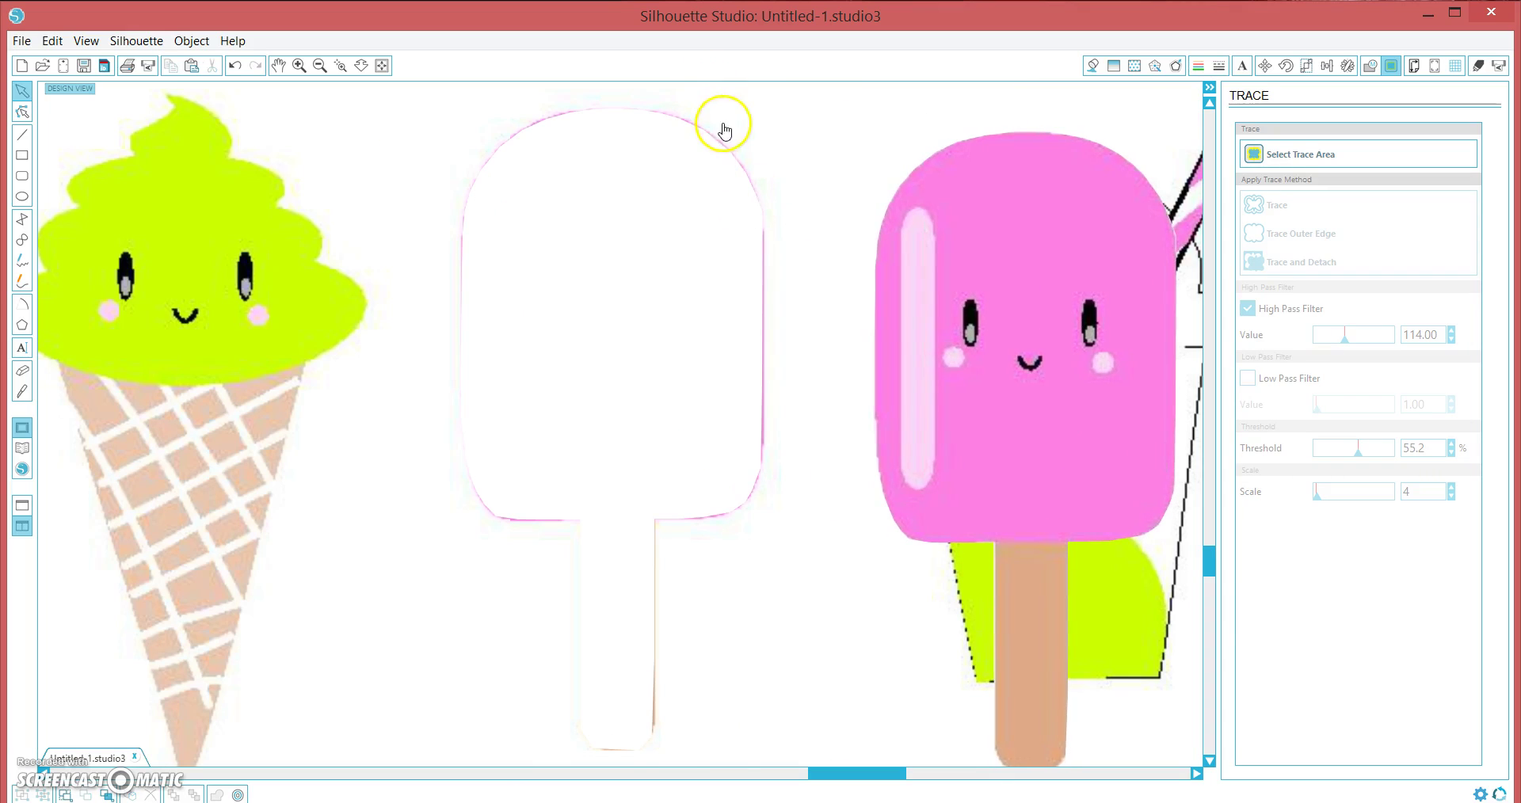
pyautogui.moveTo(1023, 413)
pyautogui.mouseDown()
pyautogui.moveTo(635, 411)
pyautogui.moveTo(611, 391)
pyautogui.moveTo(645, 413)
pyautogui.mouseUp()
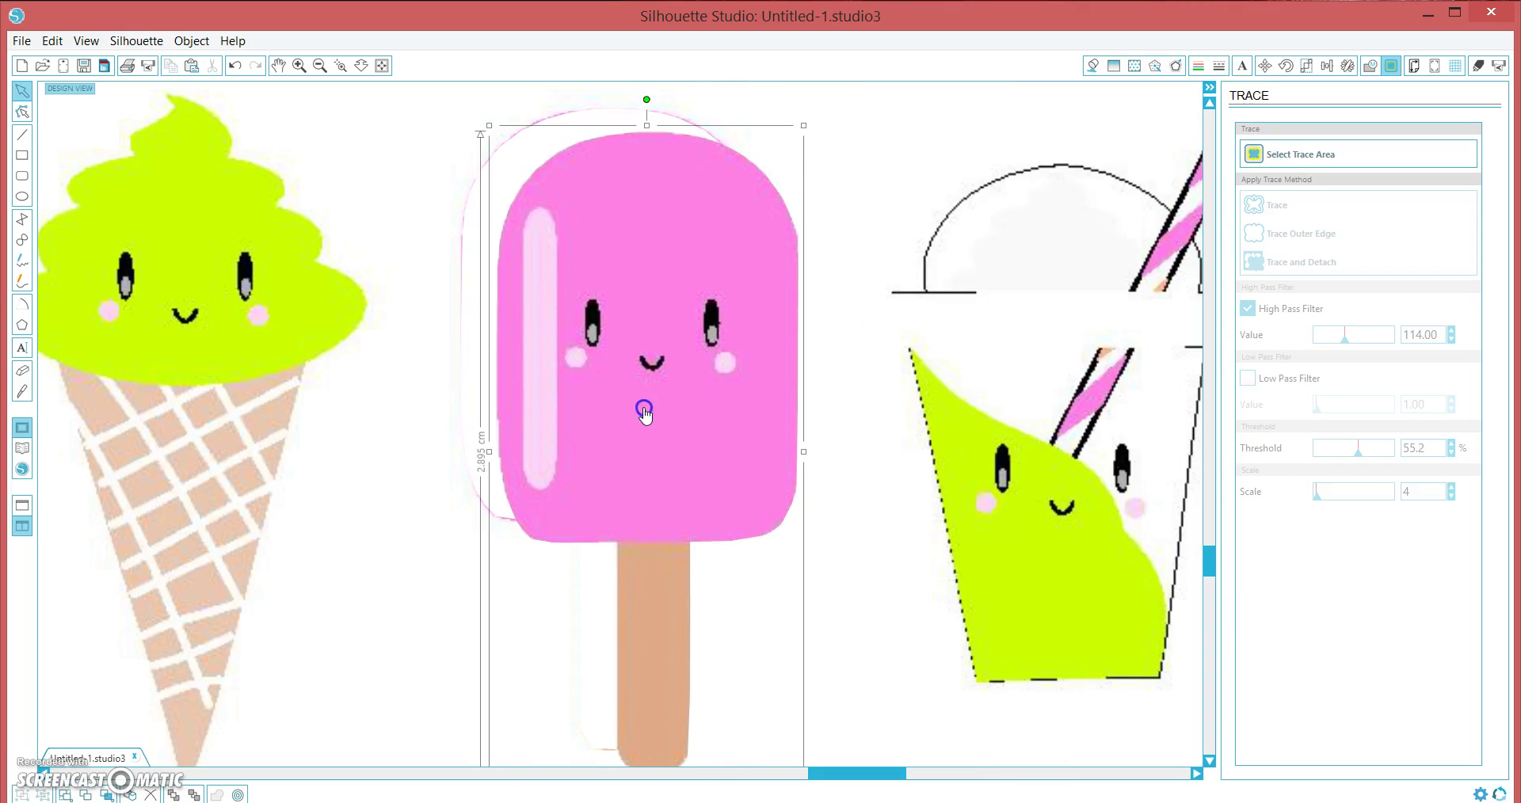
# Step: Give the detached popsicle a red F40000 line color and check its cut lines
pyautogui.click(1200, 65)
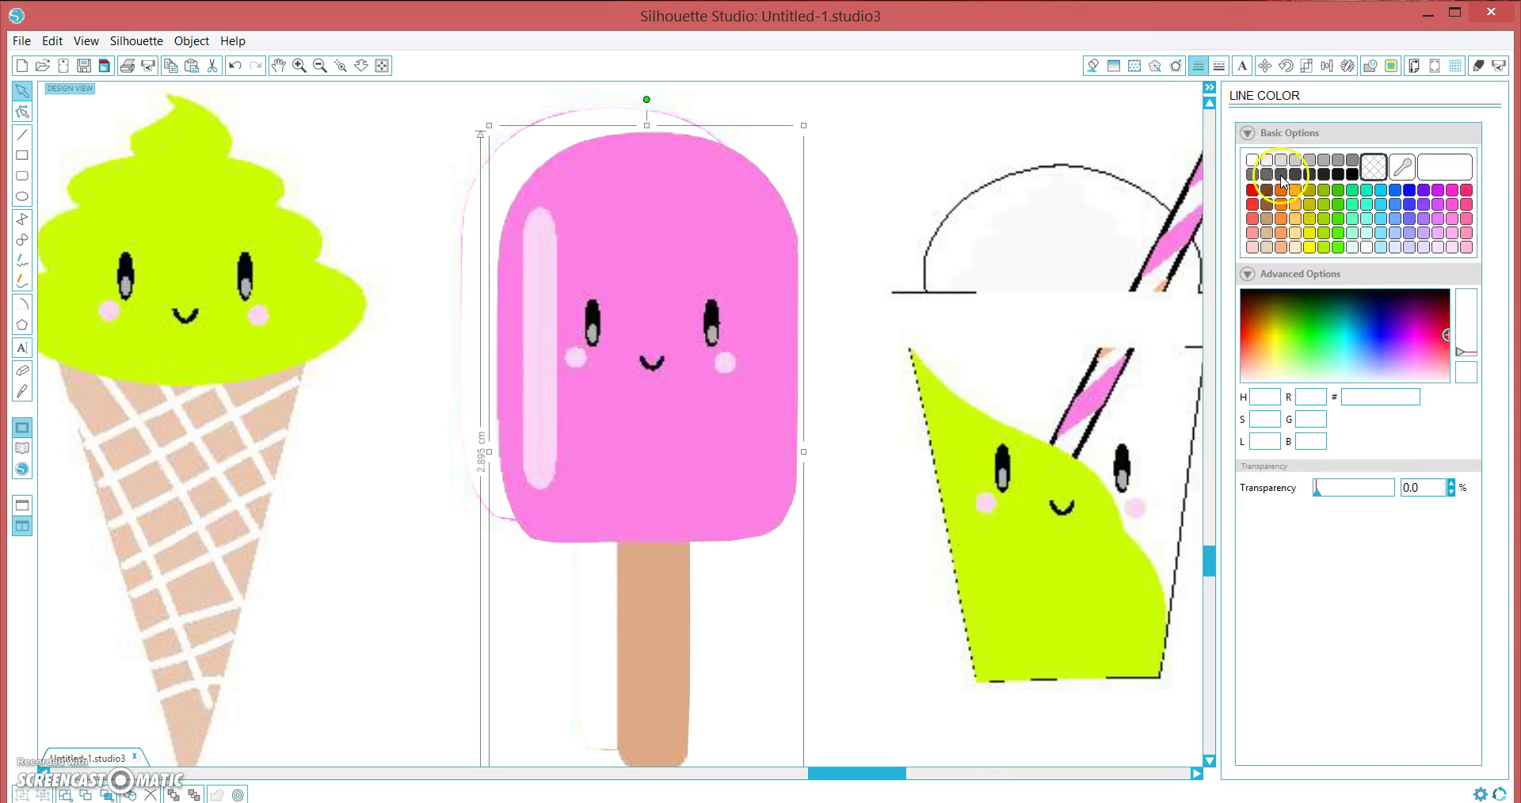
pyautogui.click(1253, 191)
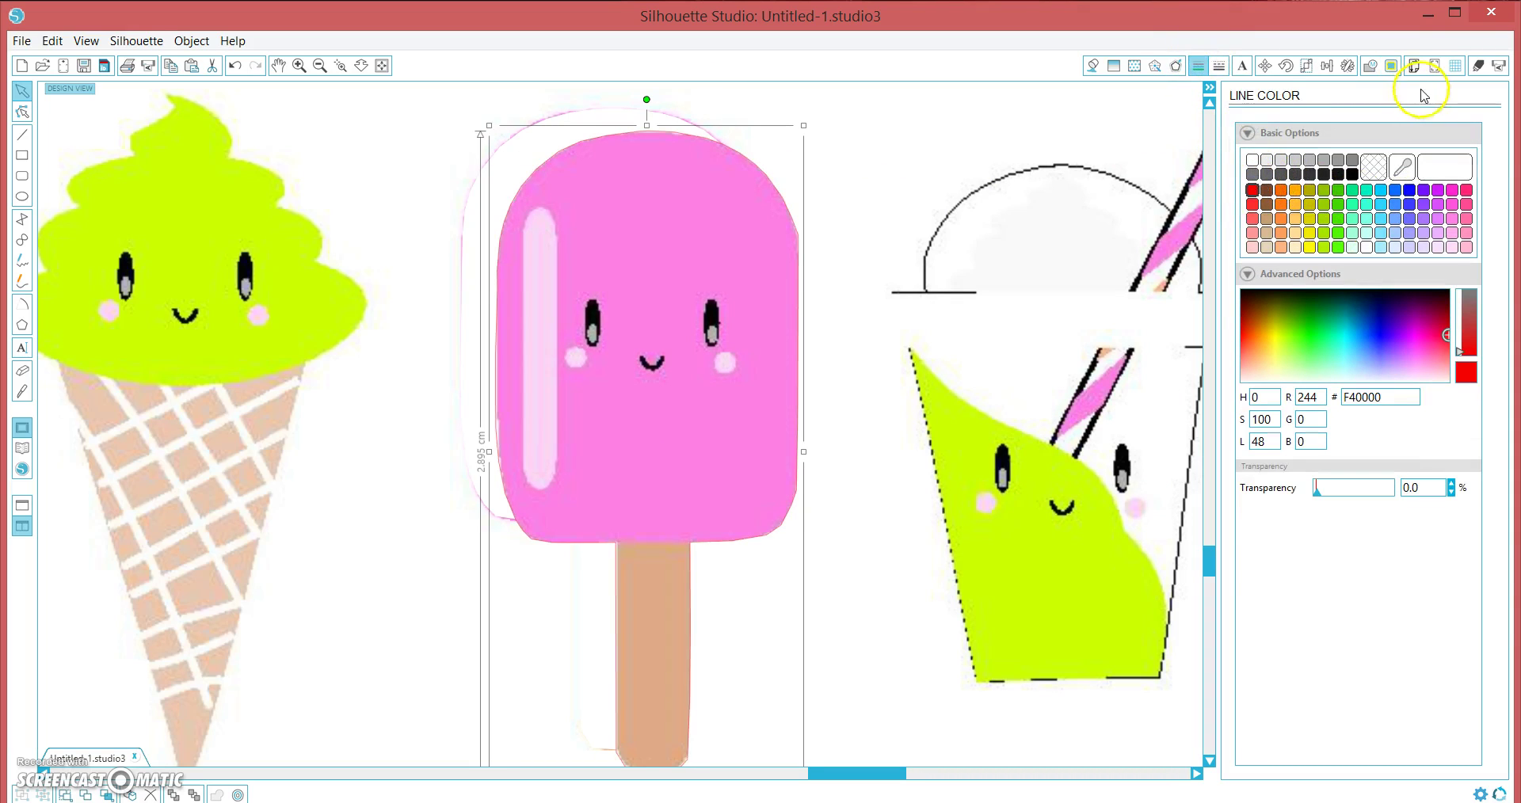
pyautogui.click(1479, 67)
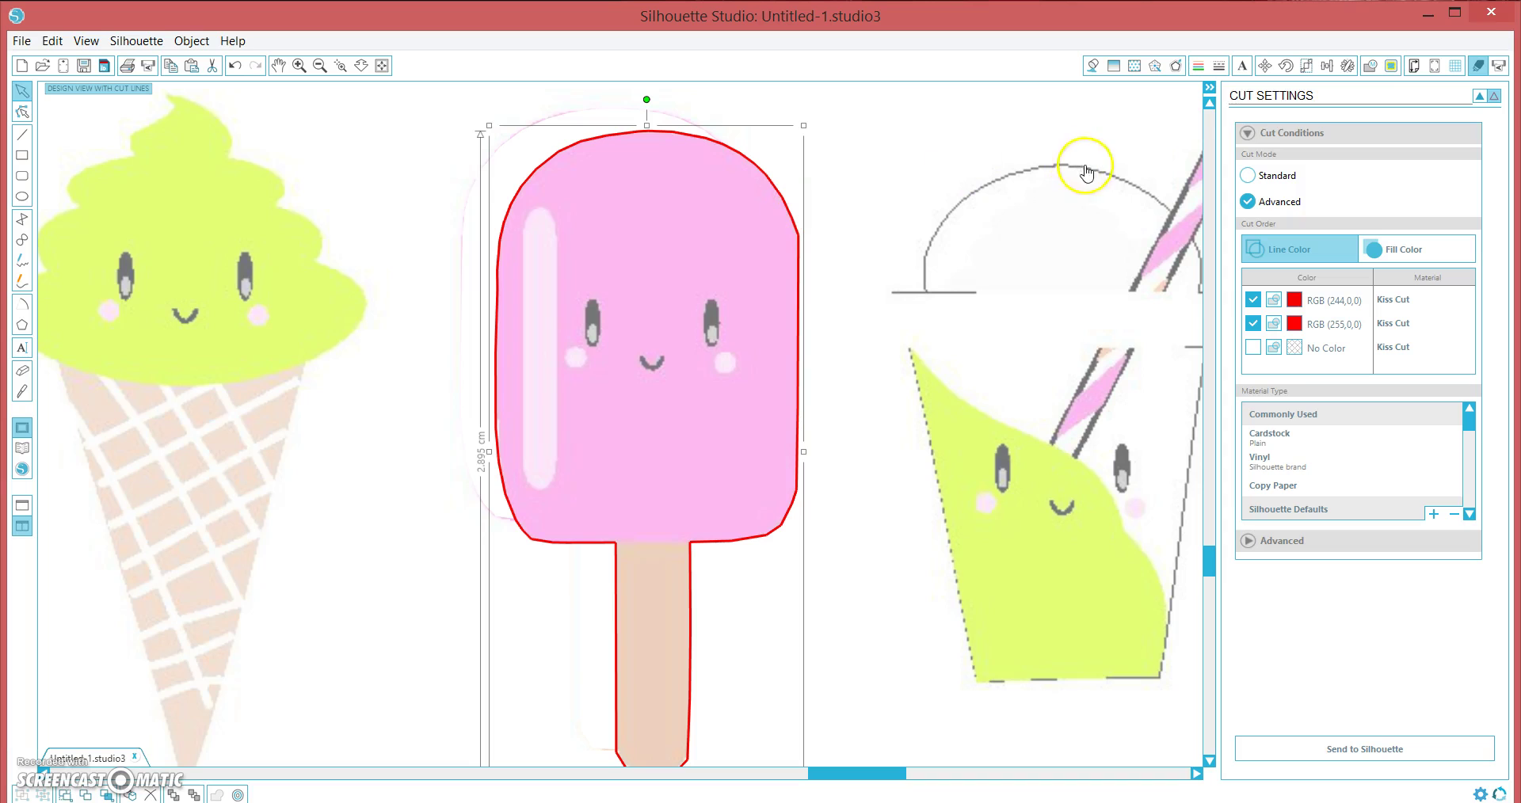
pyautogui.click(1197, 66)
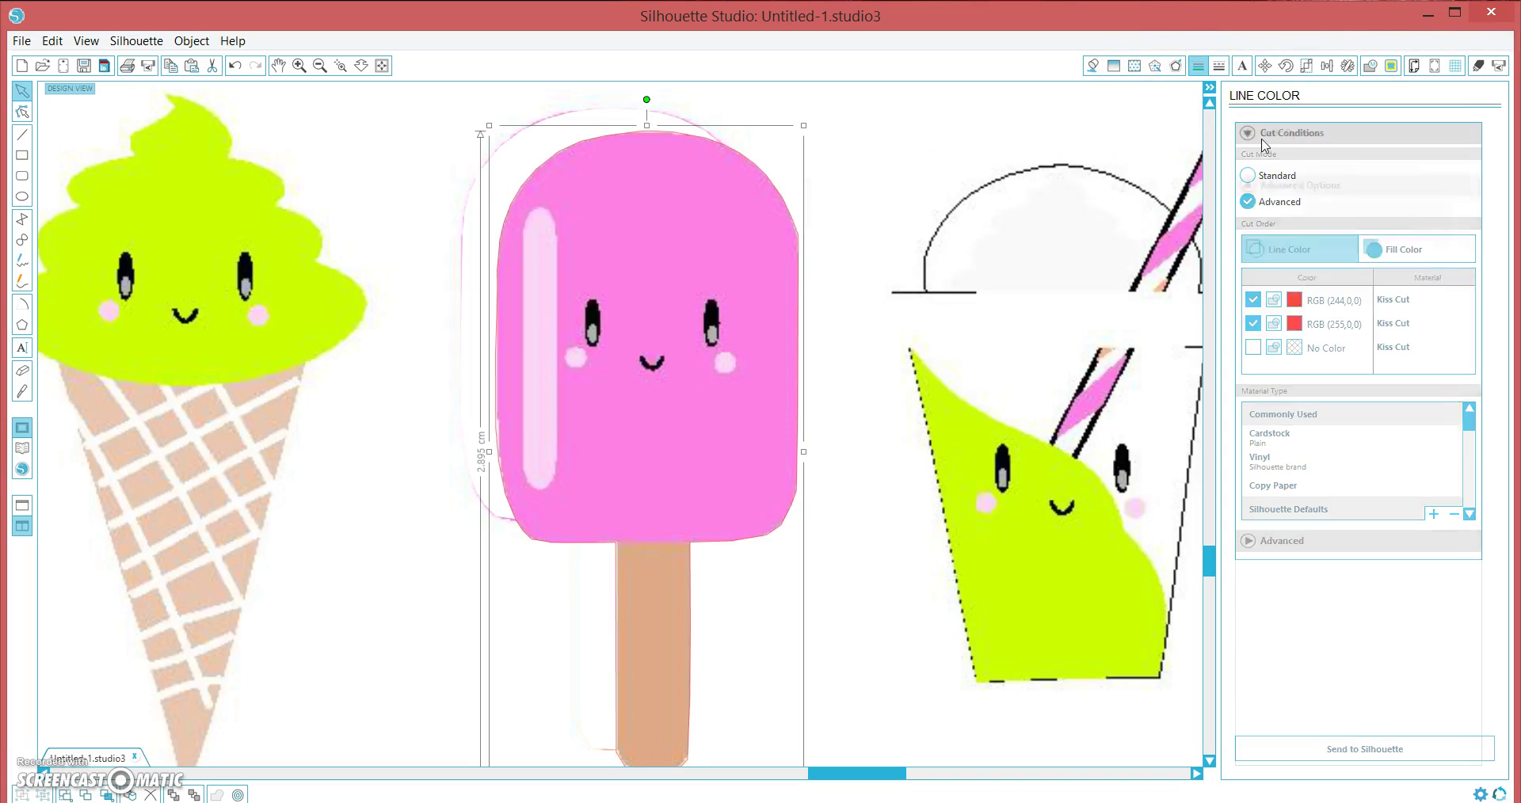
# Step: Add a rounded offset outline at a distance of 0.120 cm around the popsicle
pyautogui.click(1177, 65)
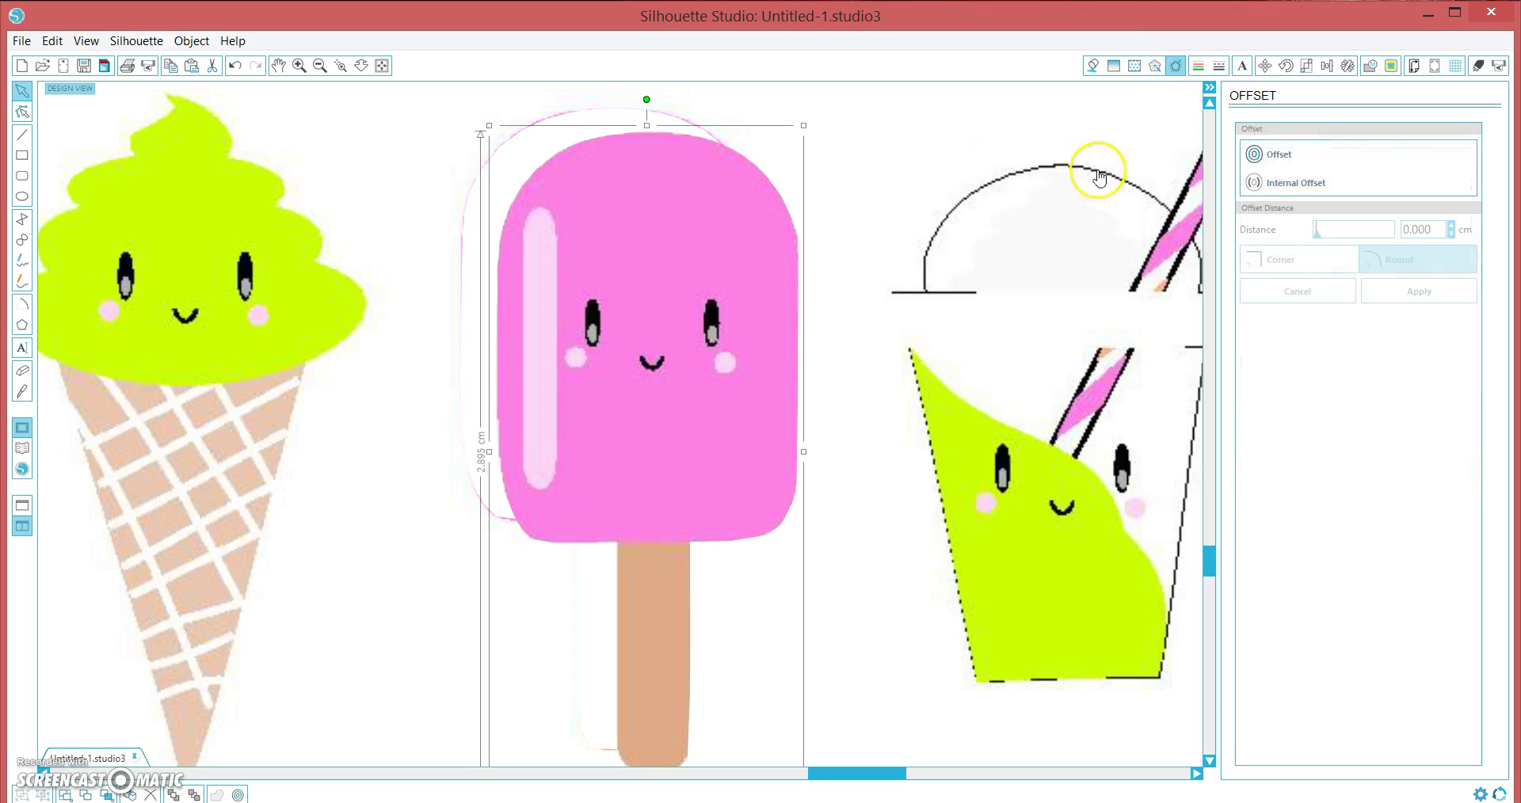
pyautogui.click(1279, 155)
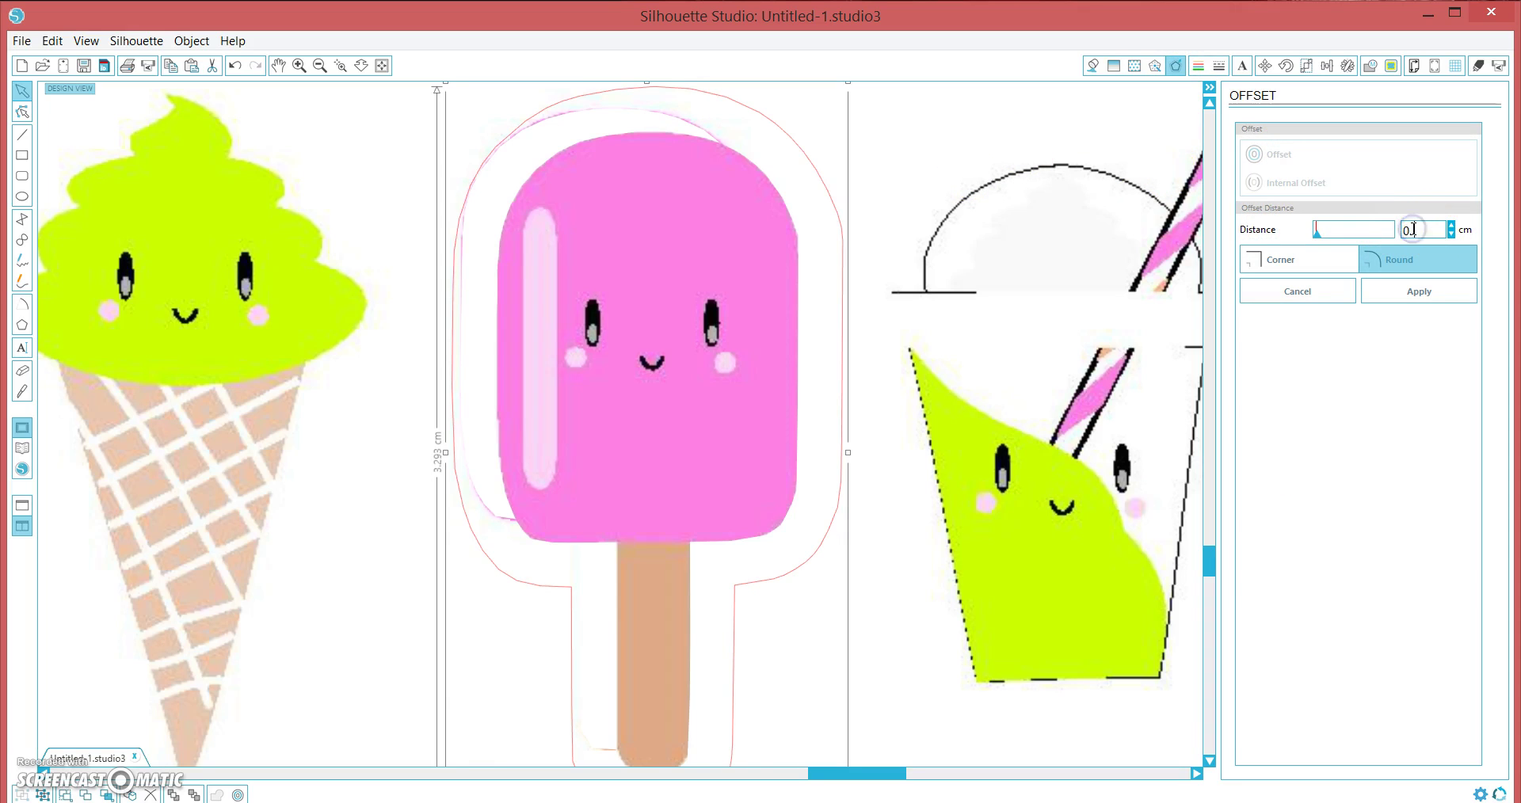
pyautogui.press('Return')
pyautogui.click(1414, 233)
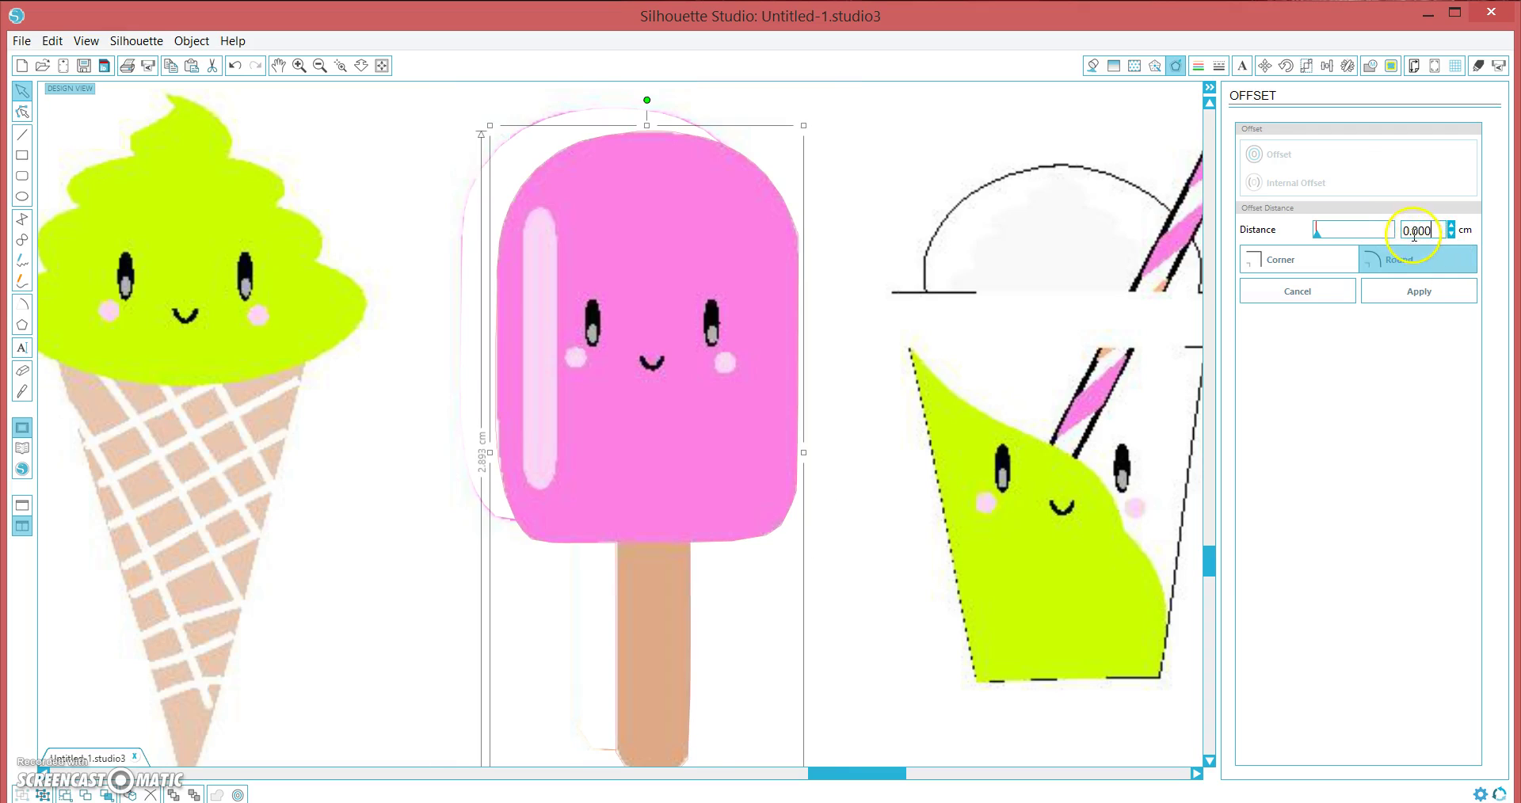
pyautogui.write('12')
pyautogui.press('Delete')
pyautogui.press('Delete')
pyautogui.click(1419, 292)
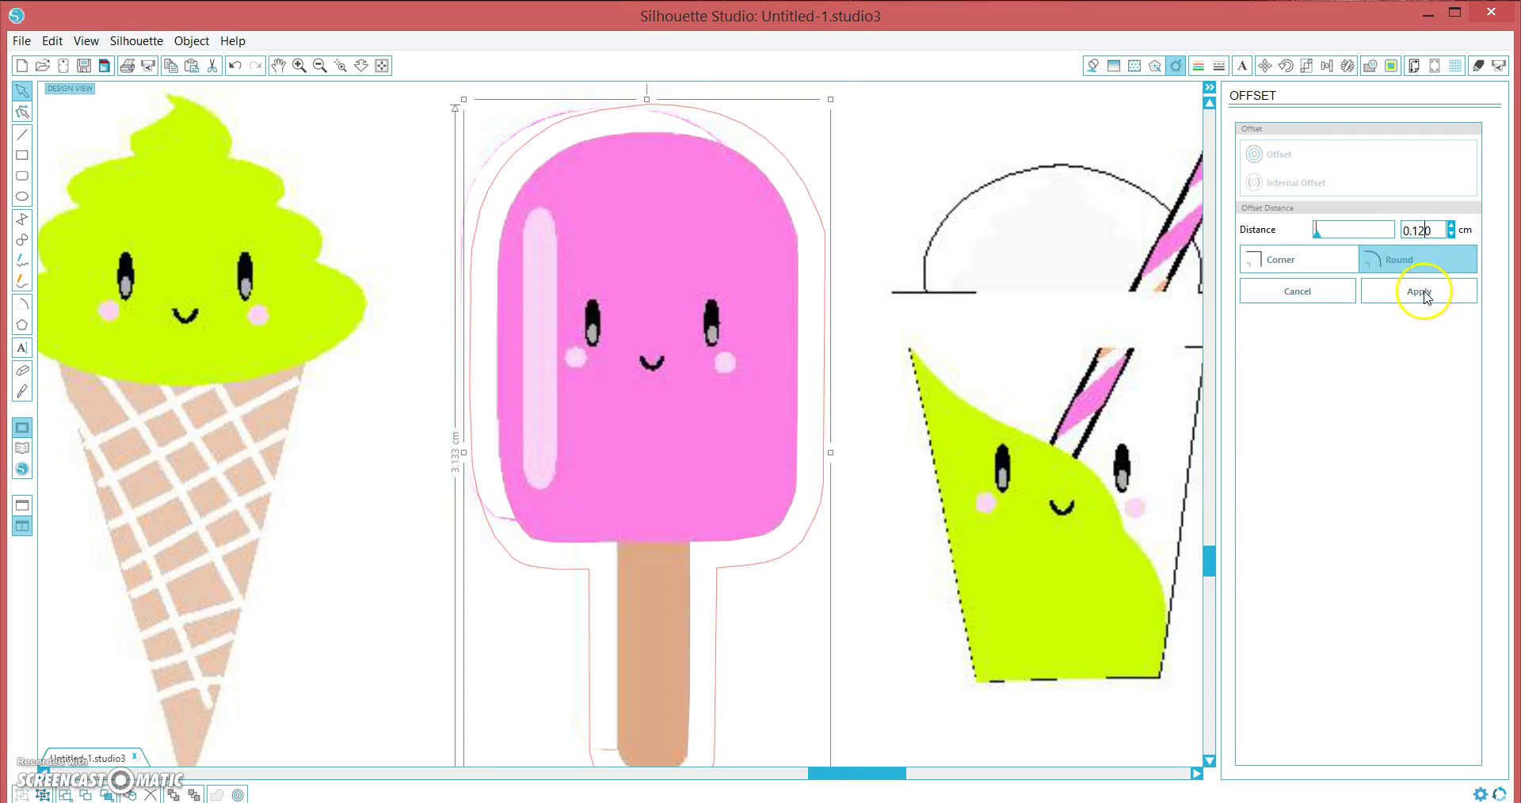
# Step: Group the popsicle with its offset outline, show the cut lines and place the group over the popsicle's original spot
pyautogui.keyDown('shift'); pyautogui.click(792, 251); pyautogui.keyUp('shift')
pyautogui.rightClick(792, 247)
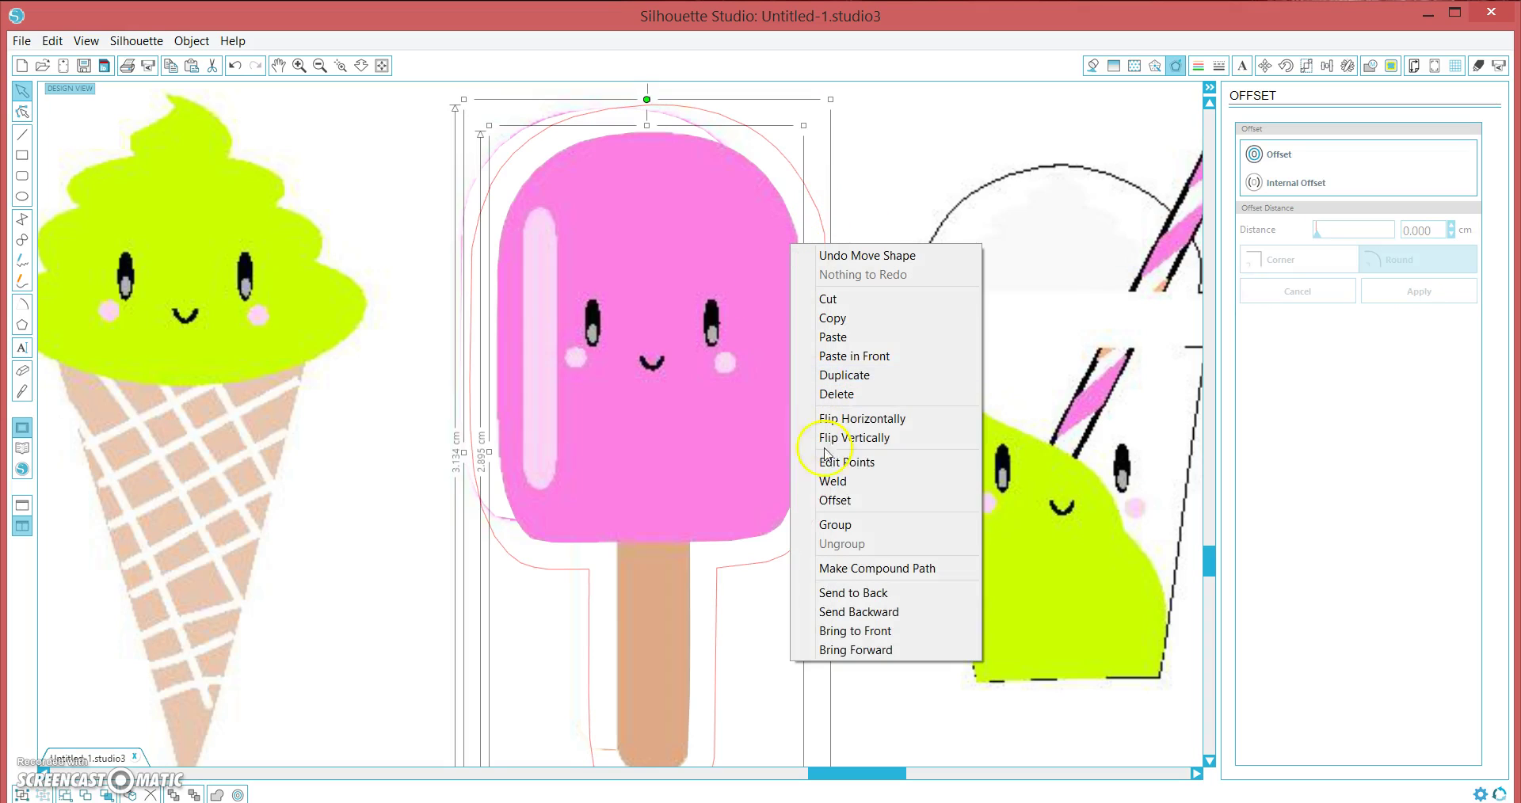
pyautogui.click(837, 525)
pyautogui.moveTo(831, 519); pyautogui.dragTo(802, 514)
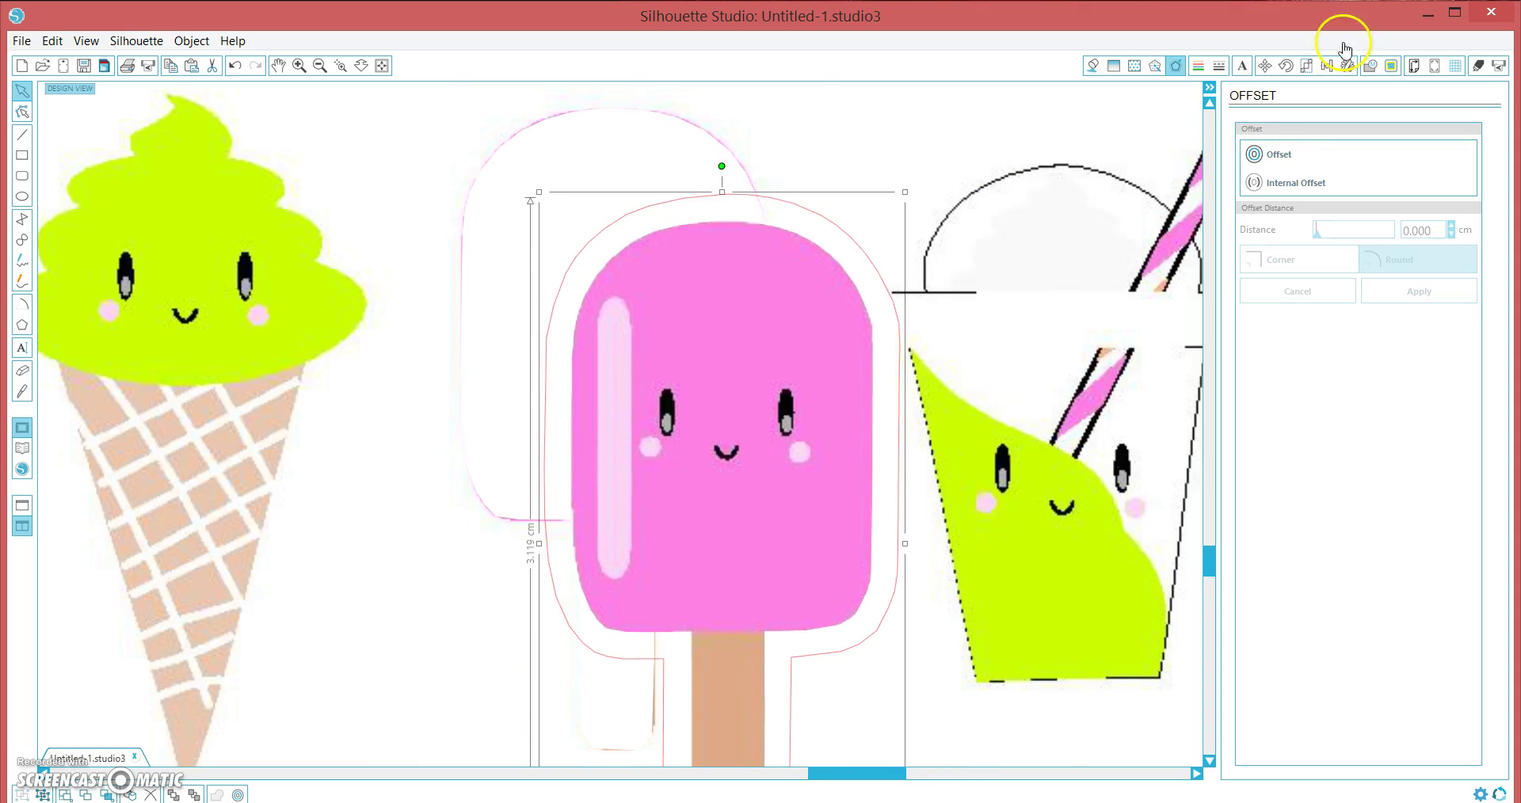
pyautogui.click(1481, 71)
pyautogui.moveTo(737, 468); pyautogui.dragTo(635, 372)
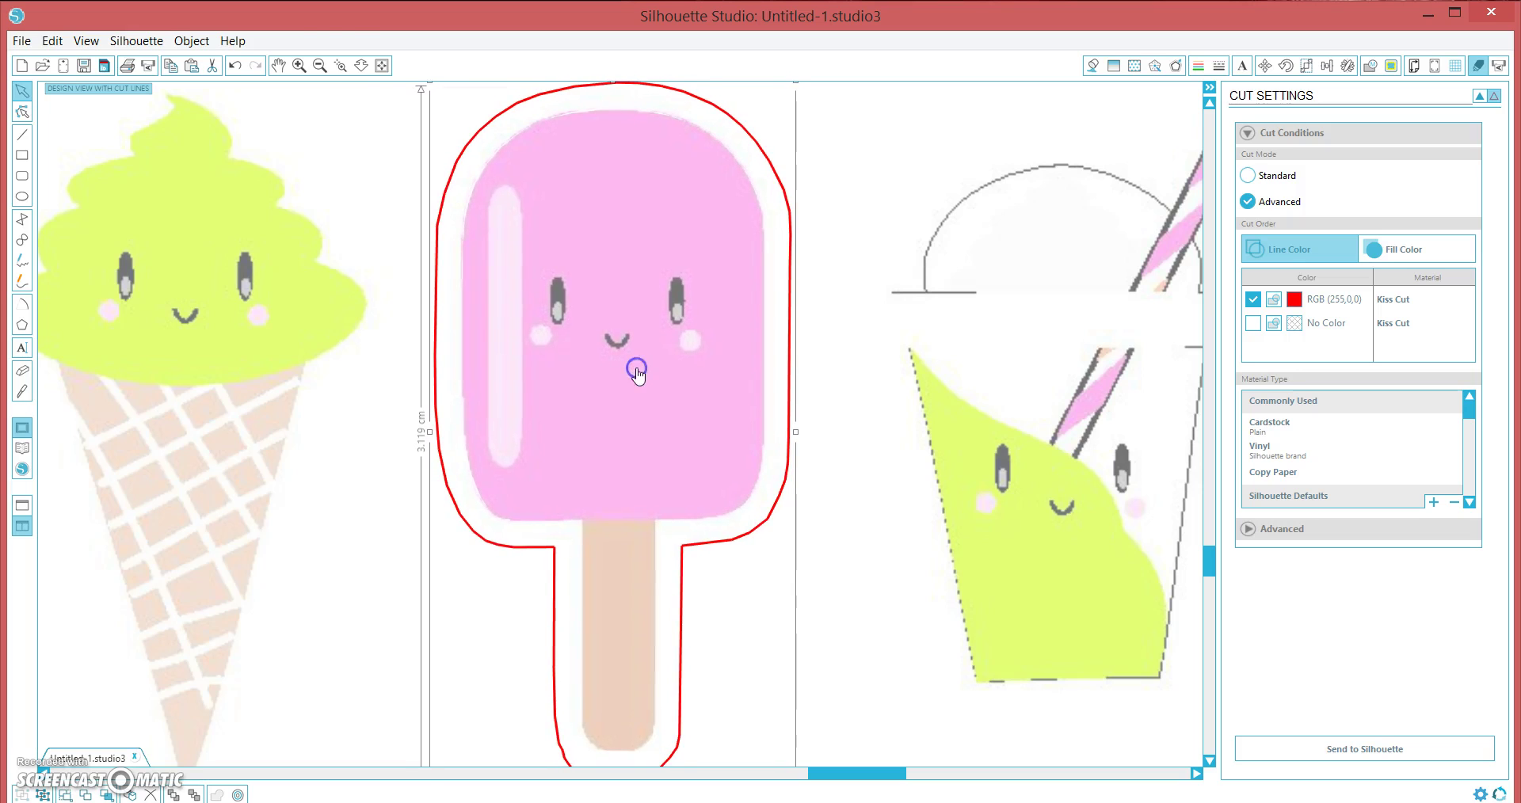
# Step: Select a trace area about 10.9 by 6 cm covering the yellow arrows, bow, ice cream, popsicle, hexagon icons and glasses
pyautogui.click(320, 66)
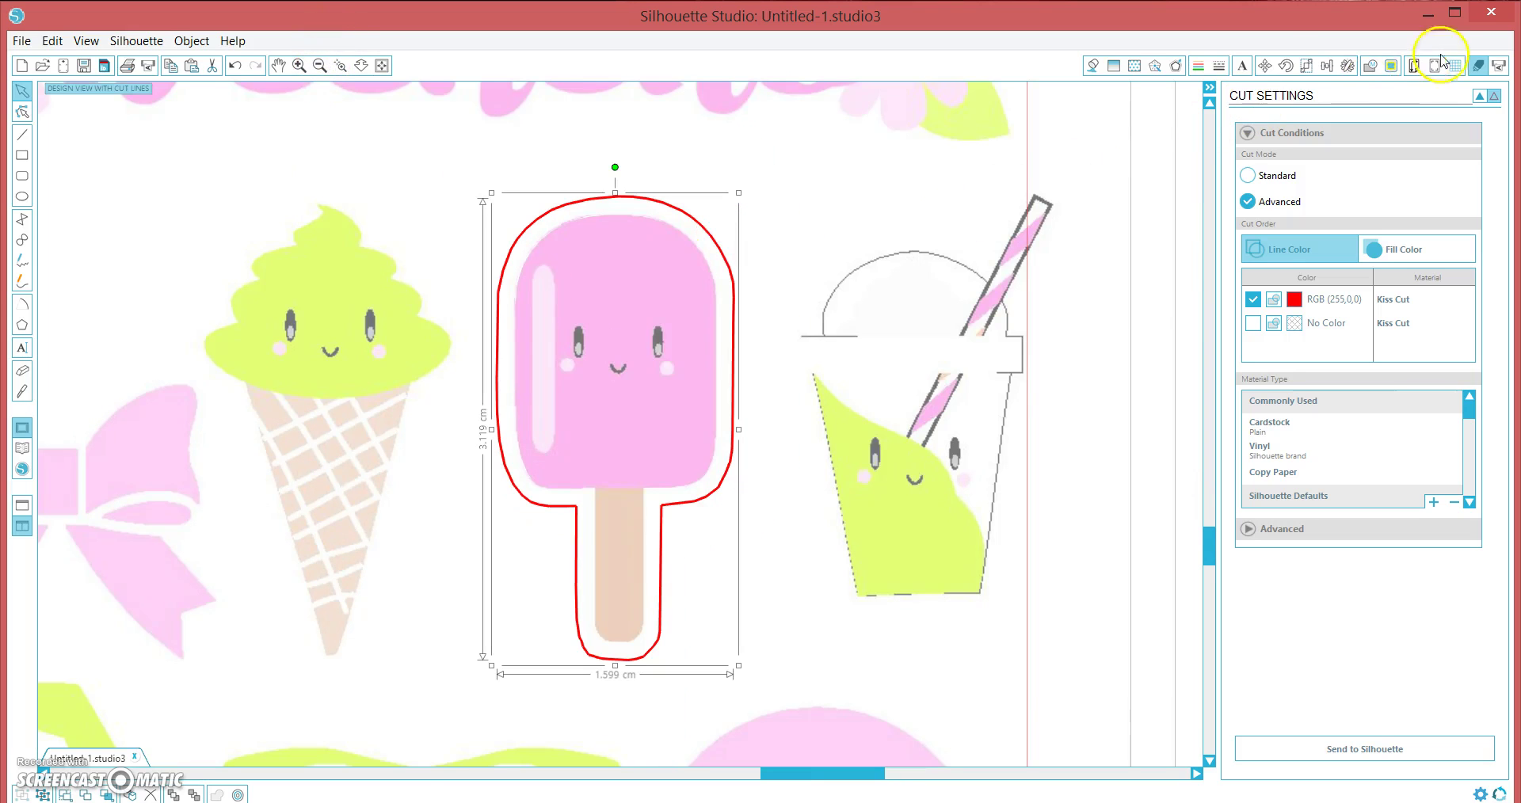
pyautogui.click(1264, 65)
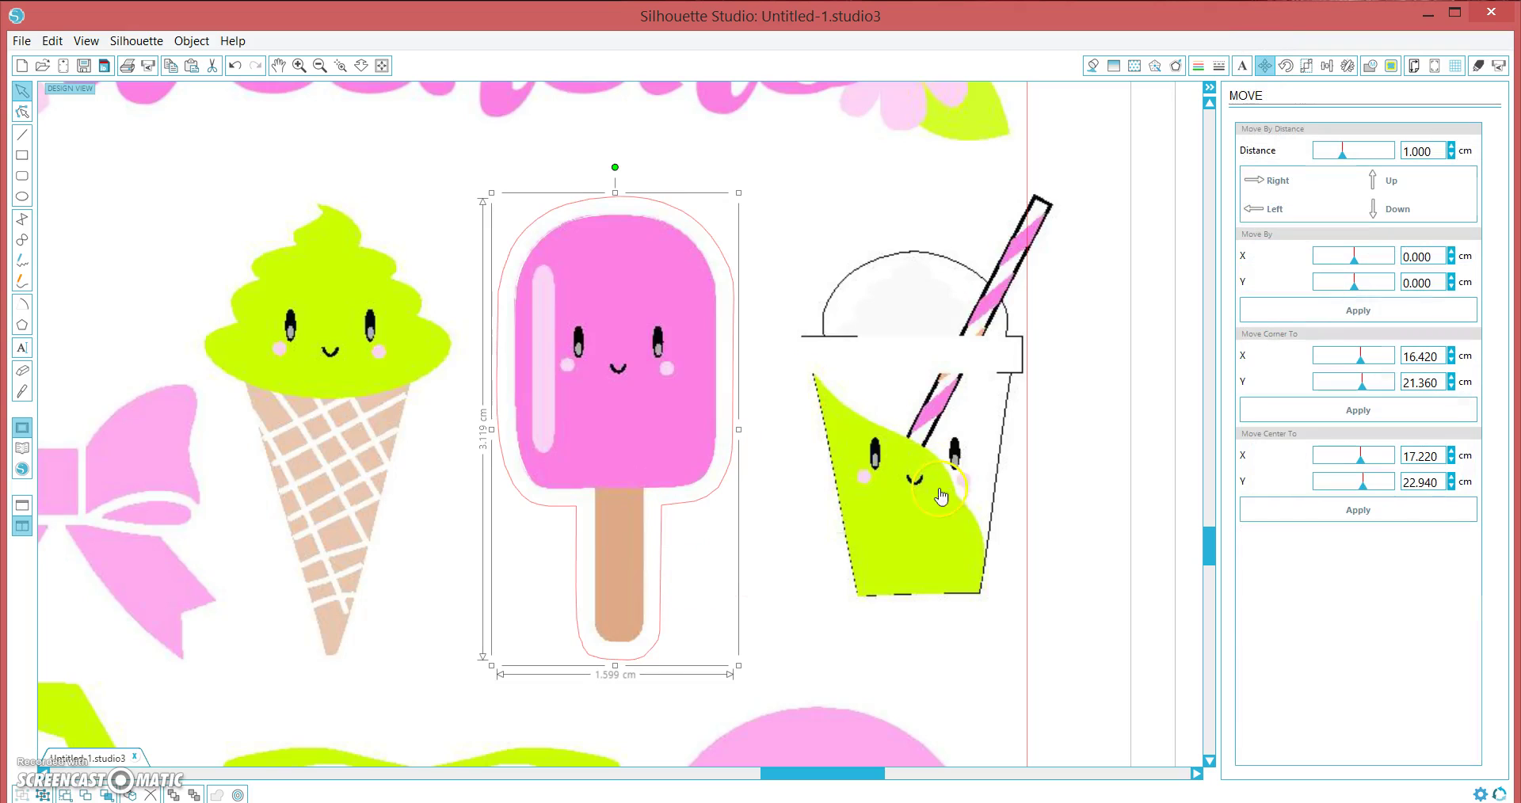
pyautogui.moveTo(790, 774); pyautogui.dragTo(733, 783)
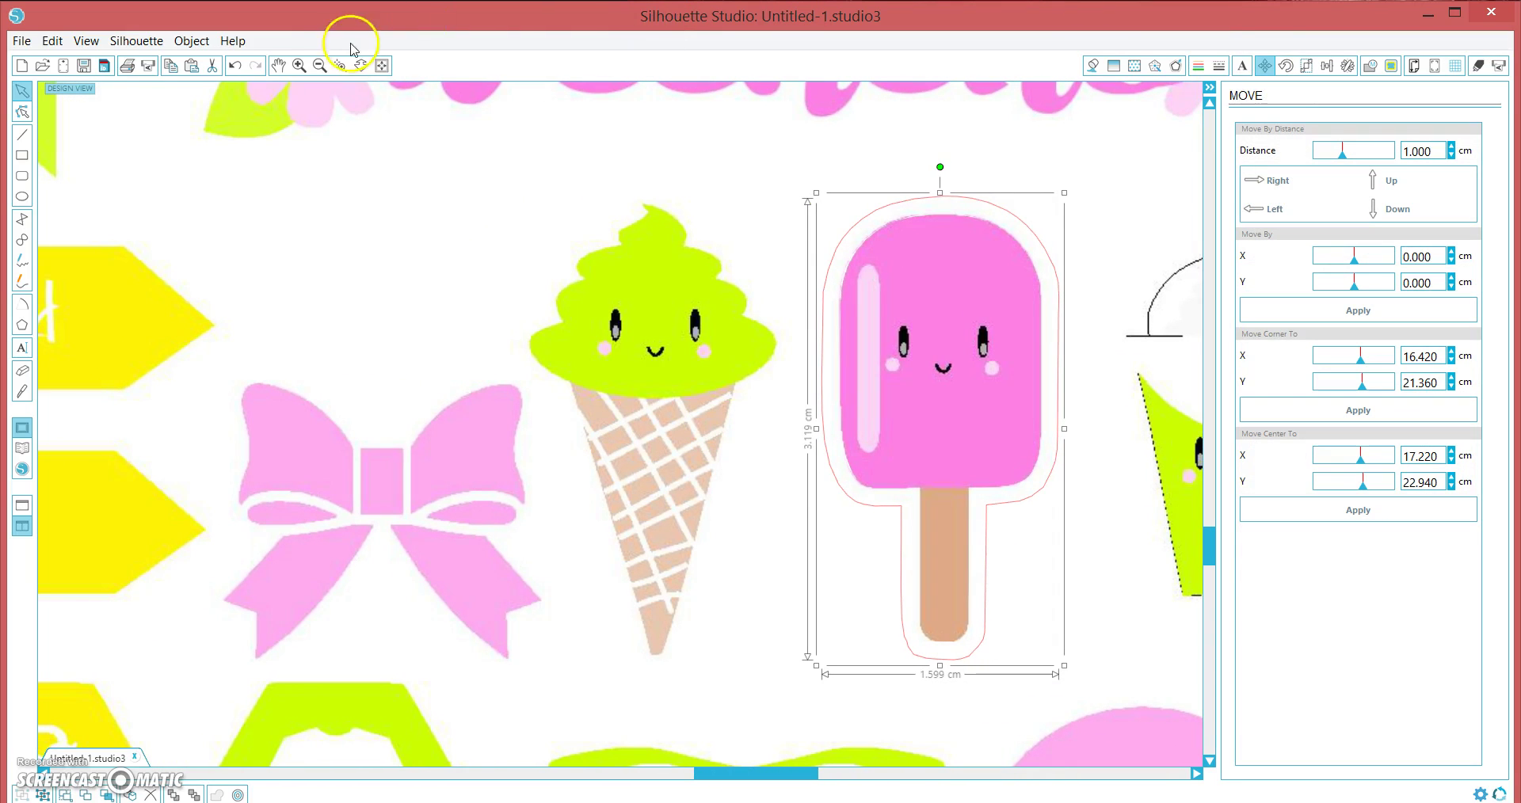
pyautogui.click(320, 66)
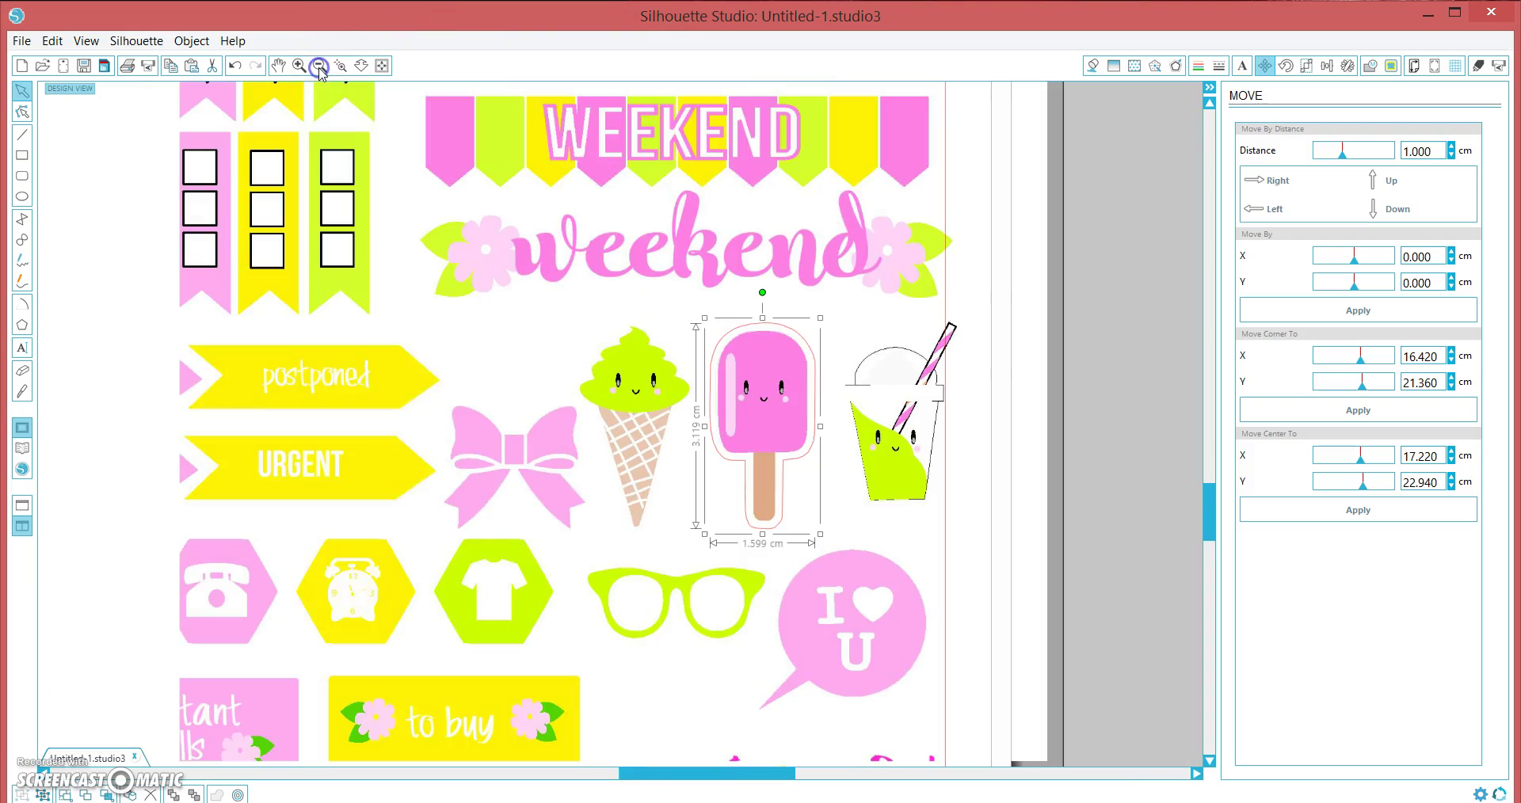
pyautogui.click(1388, 70)
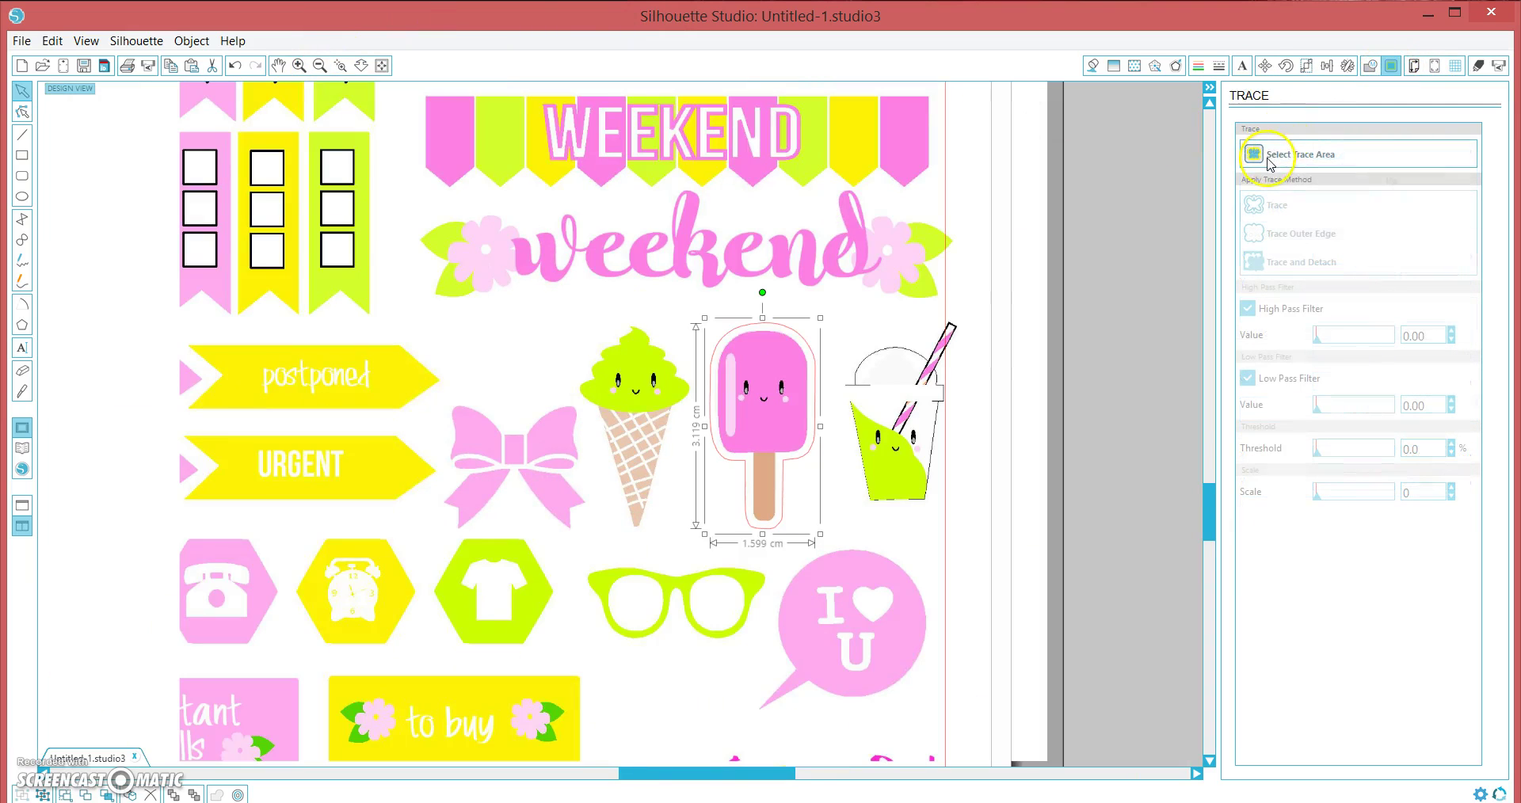
pyautogui.click(1267, 157)
pyautogui.moveTo(116, 280); pyautogui.dragTo(624, 615)
pyautogui.moveTo(672, 659)
pyautogui.mouseDown()
pyautogui.moveTo(706, 706)
pyautogui.moveTo(832, 682)
pyautogui.mouseUp()
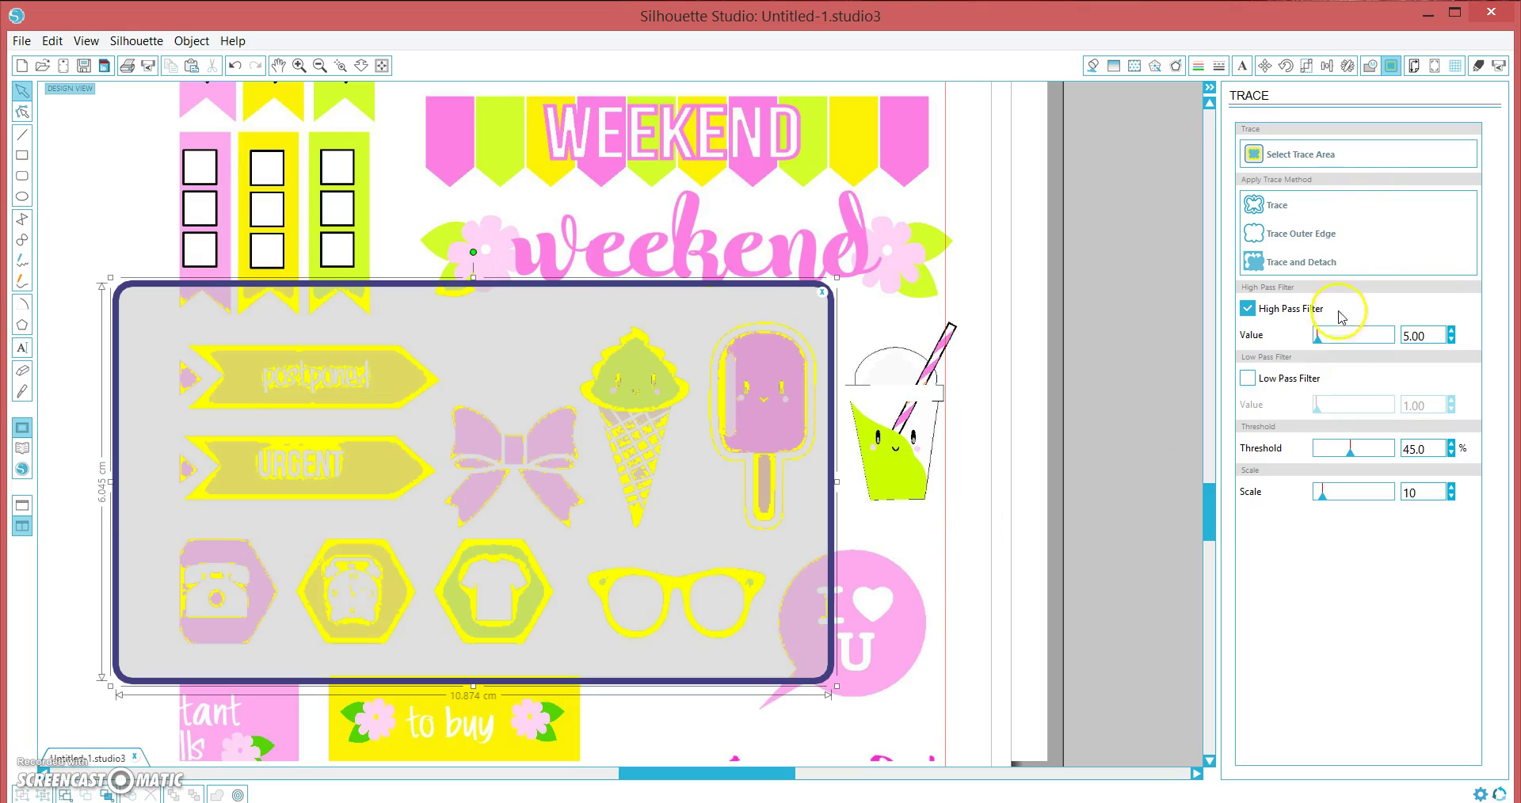
pyautogui.click(1341, 337)
pyautogui.moveTo(1341, 340); pyautogui.dragTo(1299, 339)
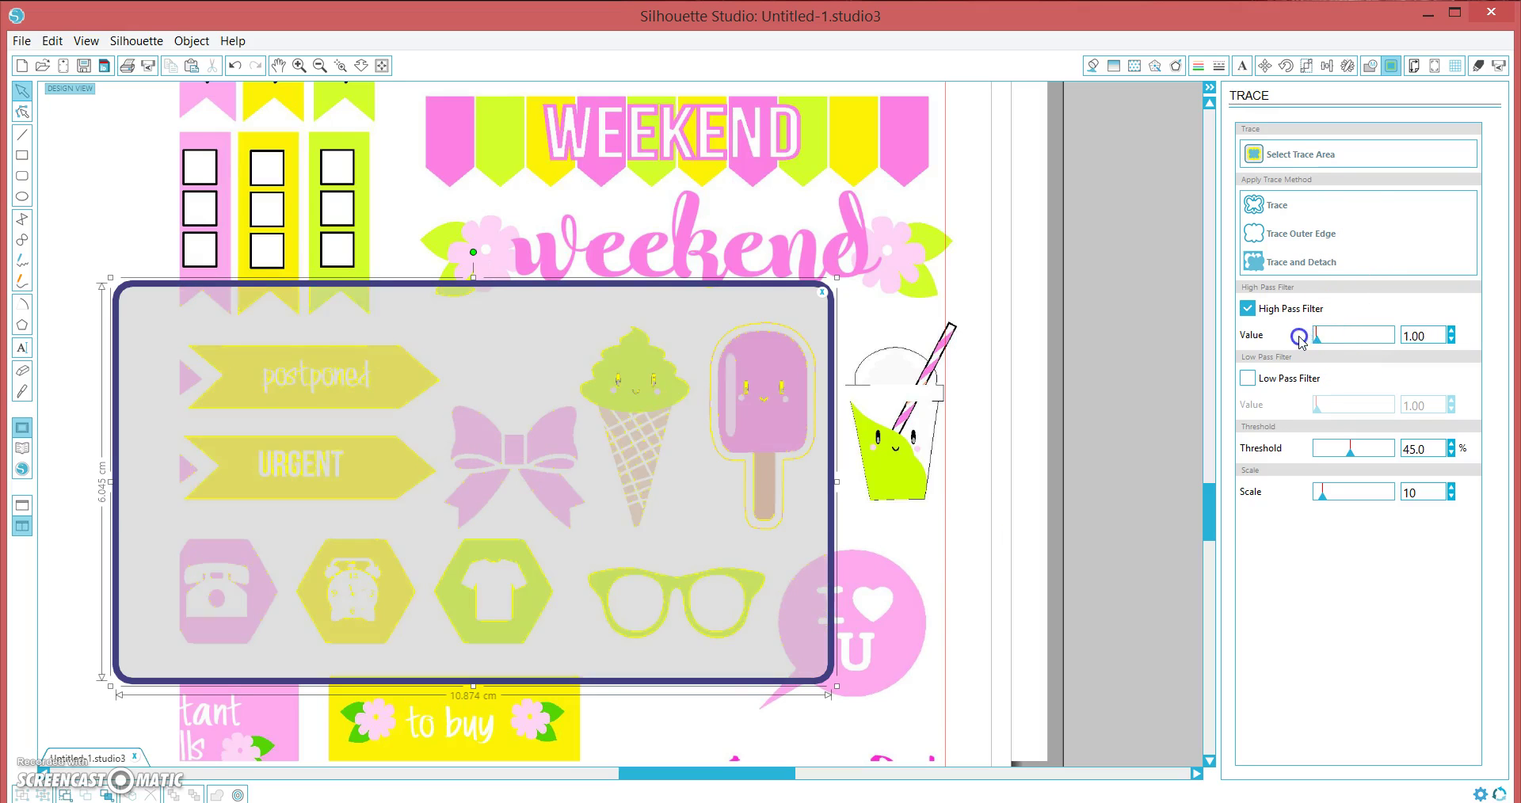
pyautogui.click(966, 336)
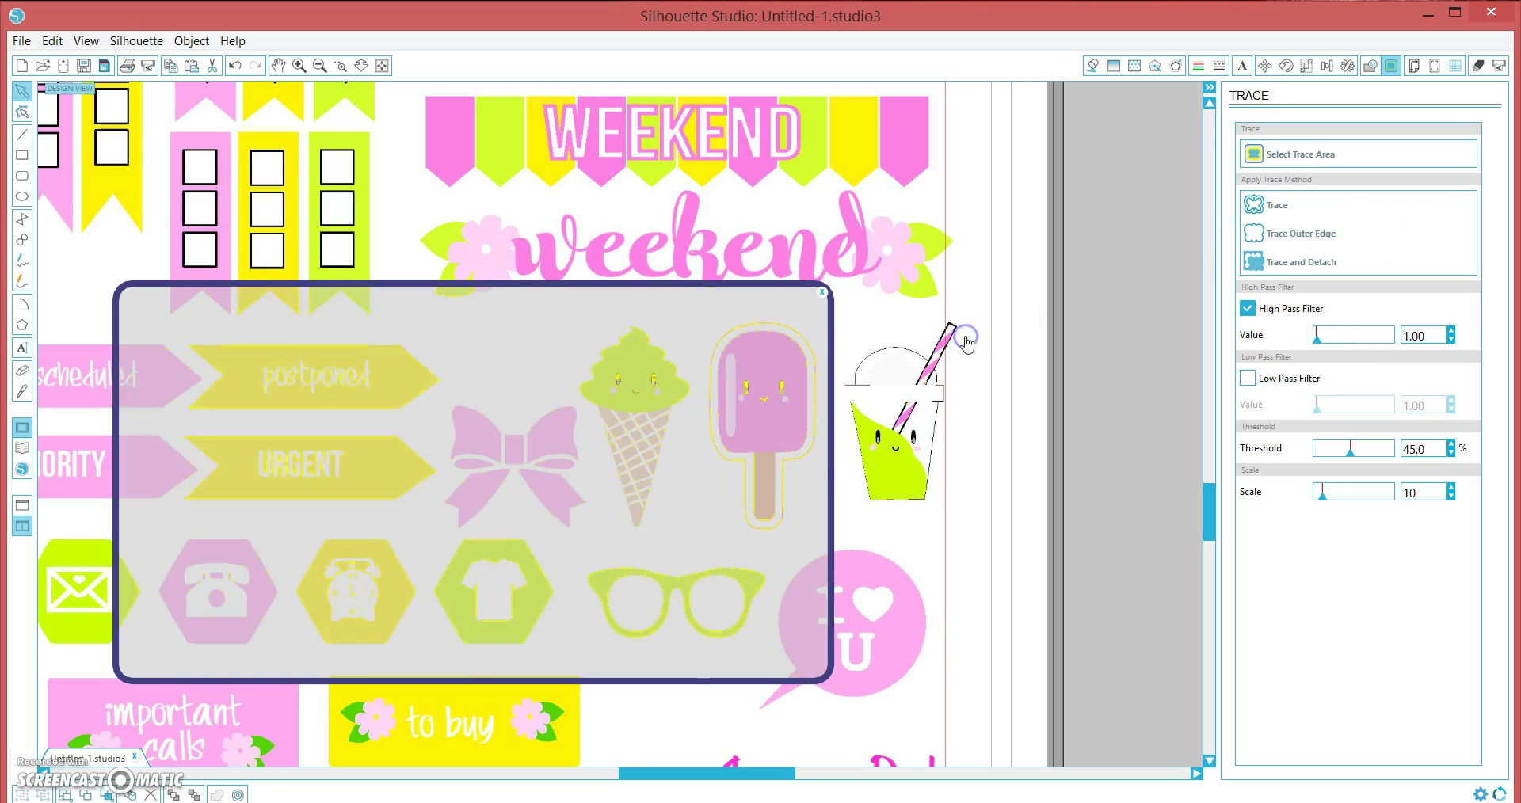
pyautogui.click(824, 297)
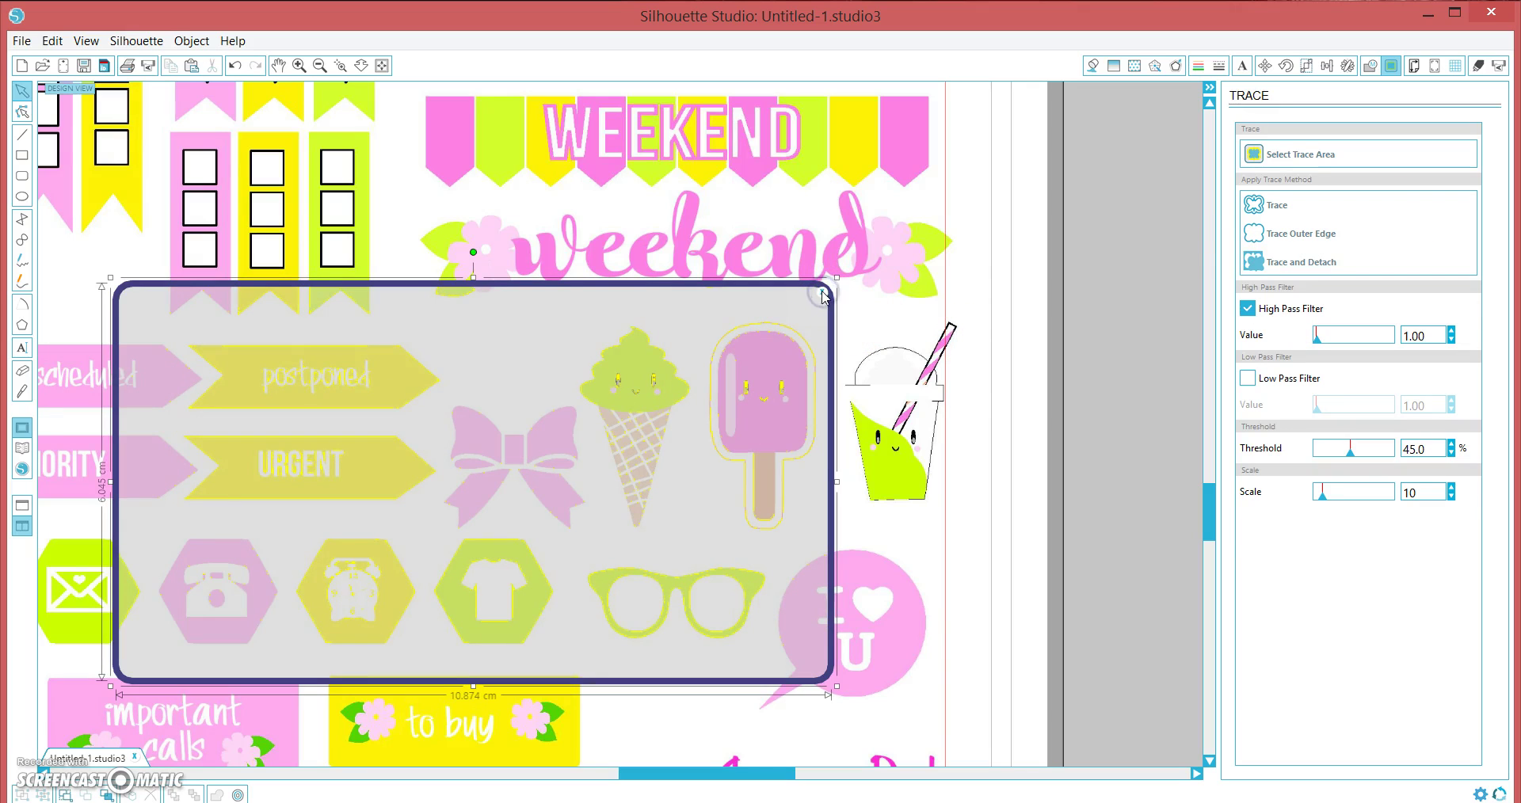
pyautogui.click(823, 294)
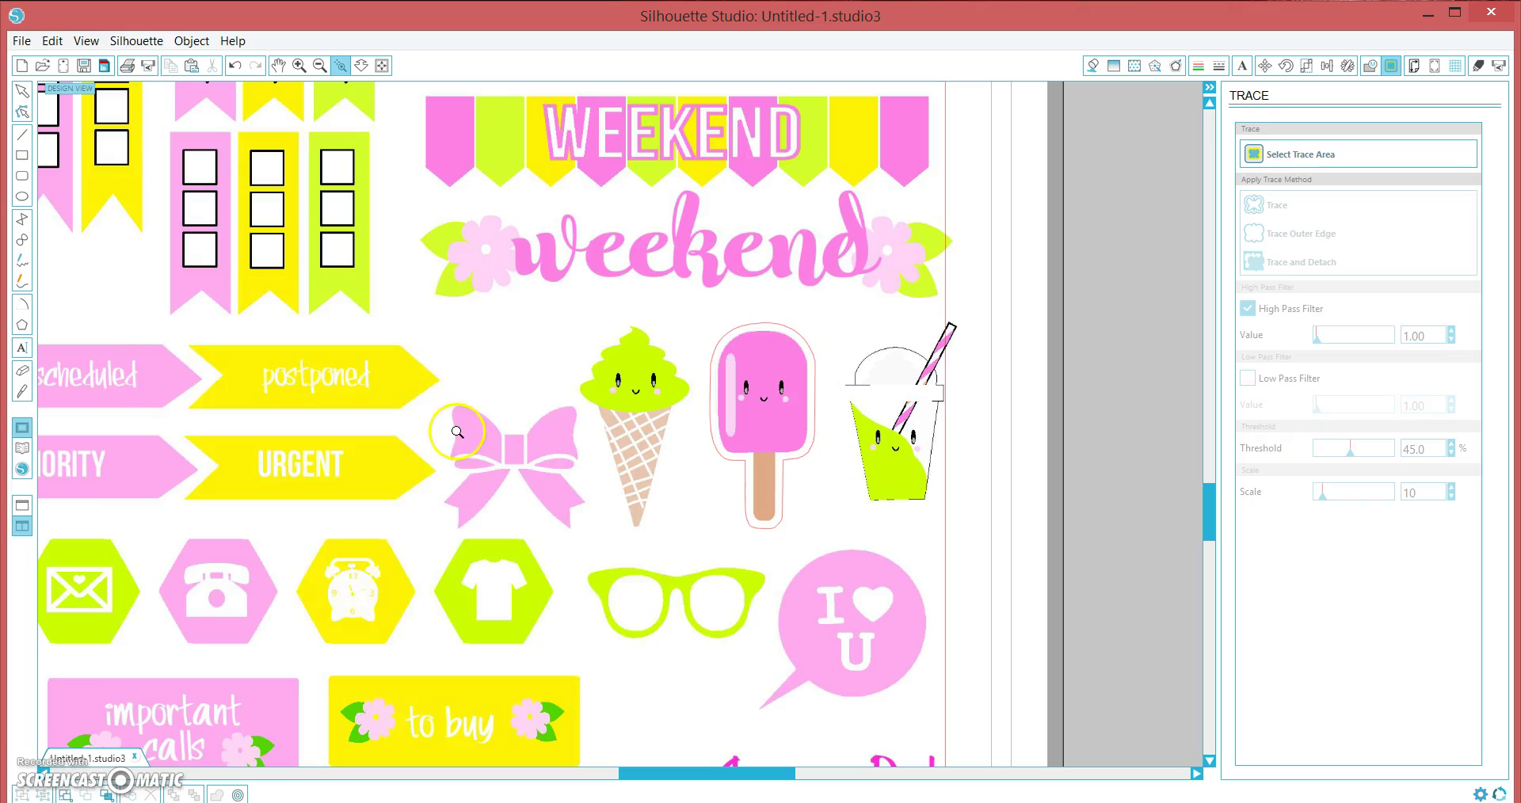
# Step: Select a trace area about 2.5 cm wide around only the pink bow
pyautogui.moveTo(432, 373); pyautogui.dragTo(630, 564)
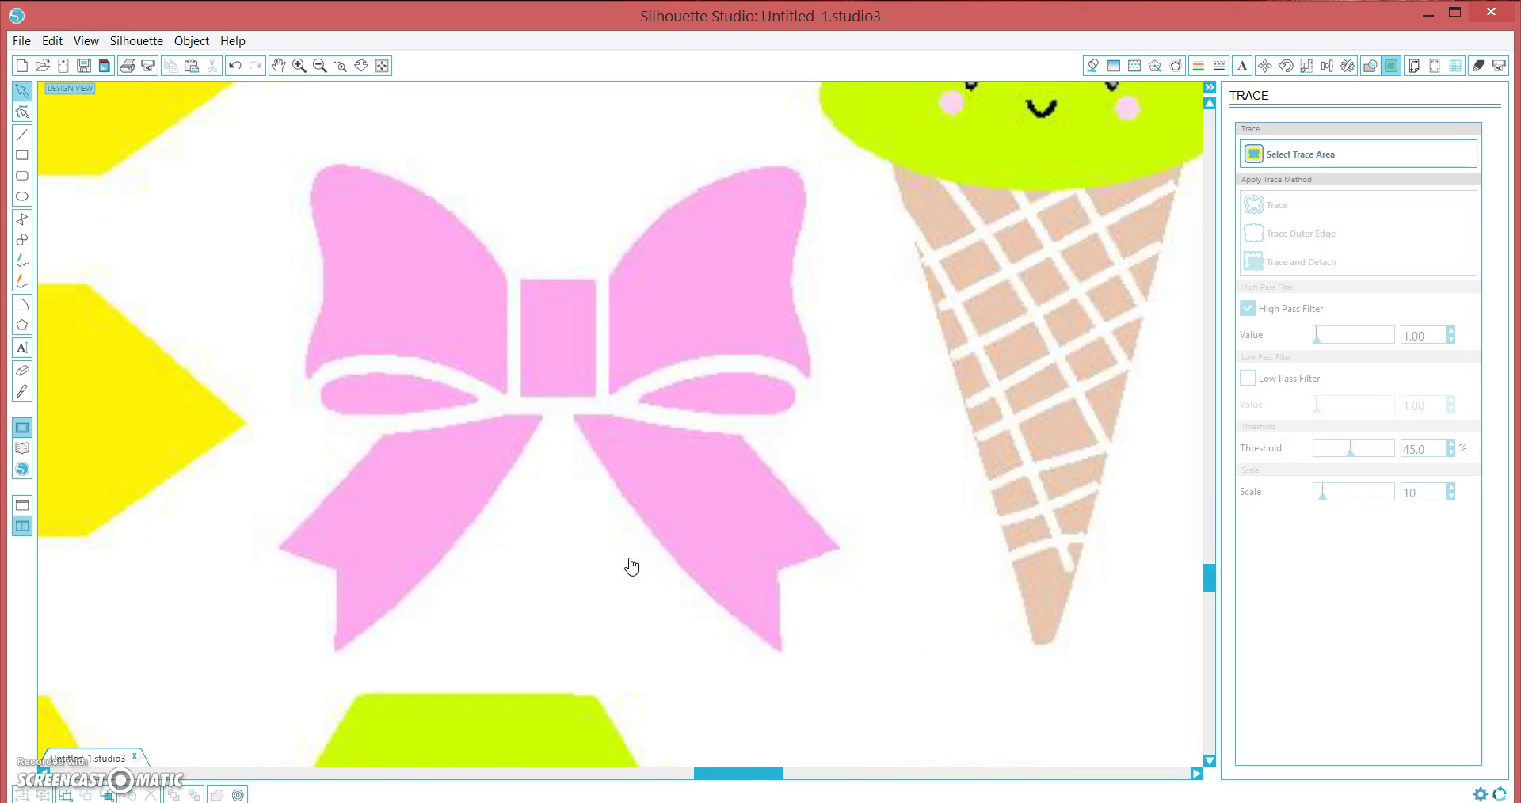
pyautogui.click(1299, 160)
pyautogui.moveTo(229, 136); pyautogui.dragTo(501, 467)
pyautogui.moveTo(568, 519)
pyautogui.mouseDown()
pyautogui.moveTo(916, 673)
pyautogui.moveTo(891, 683)
pyautogui.mouseUp()
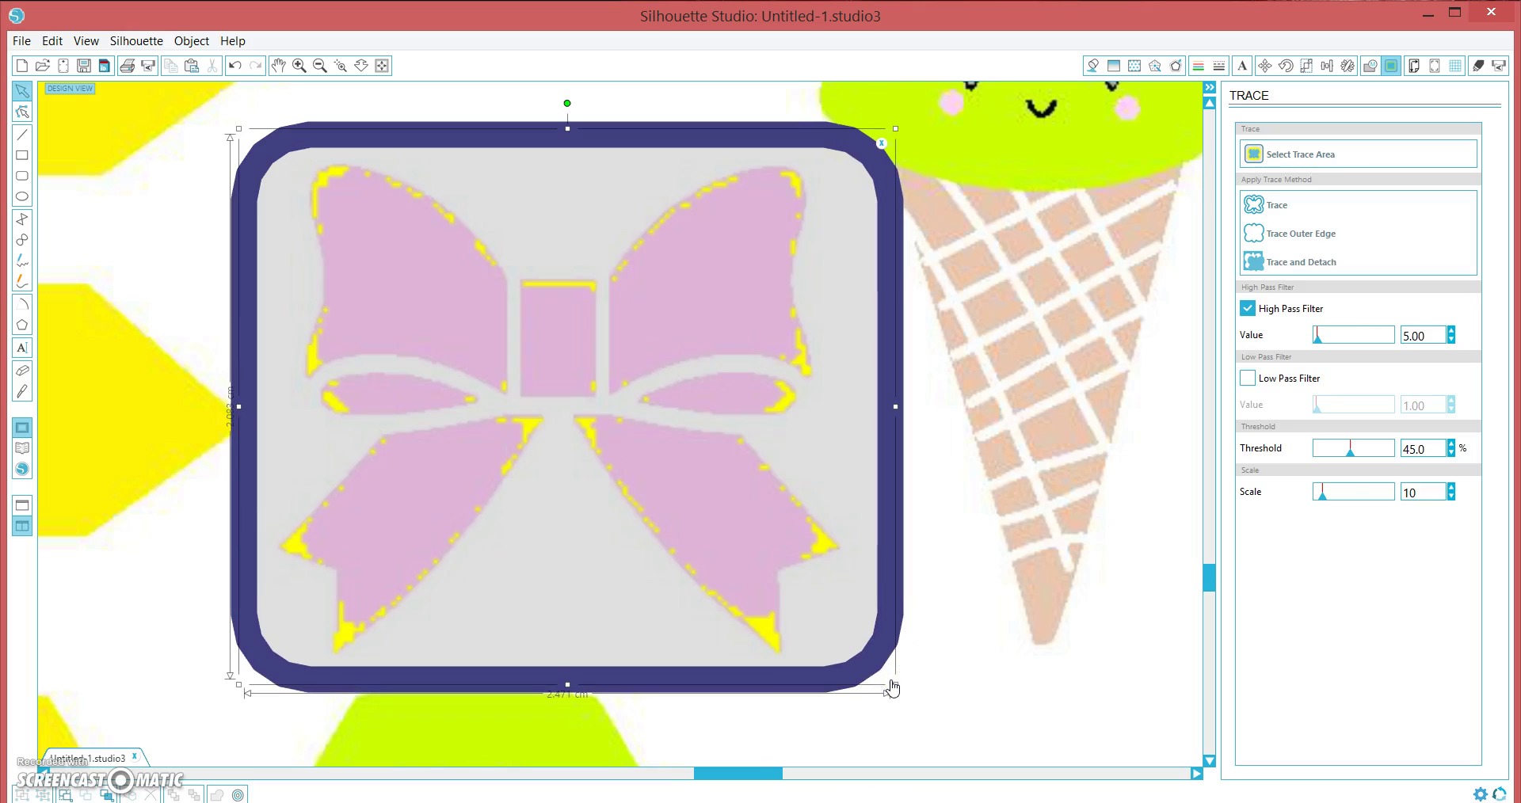
# Step: Trace and detach the bow with scale 4, high pass filter 117 and threshold 52.1%
pyautogui.moveTo(1328, 505); pyautogui.dragTo(1297, 501)
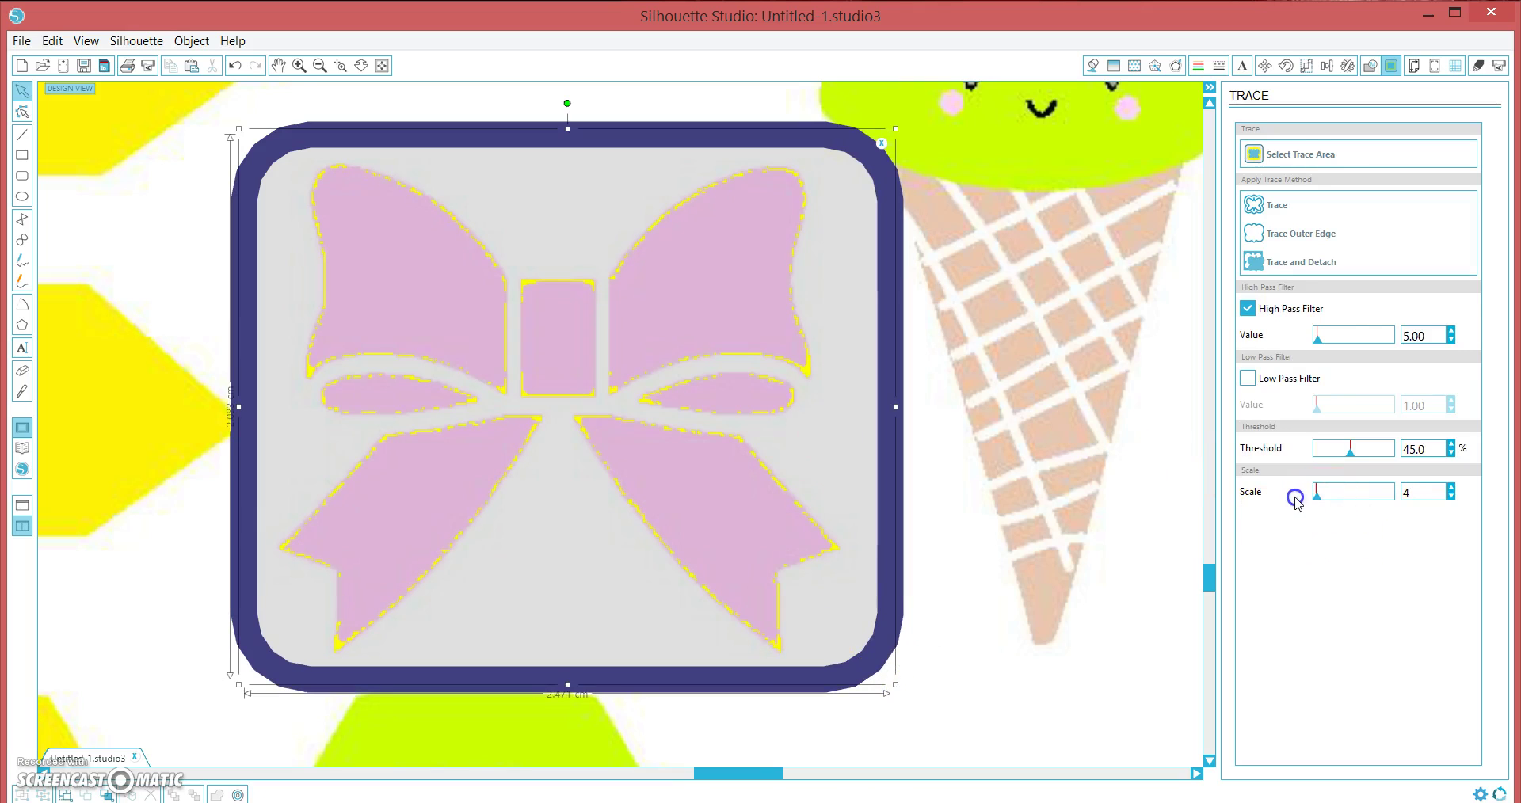
pyautogui.moveTo(1318, 338); pyautogui.dragTo(1345, 347)
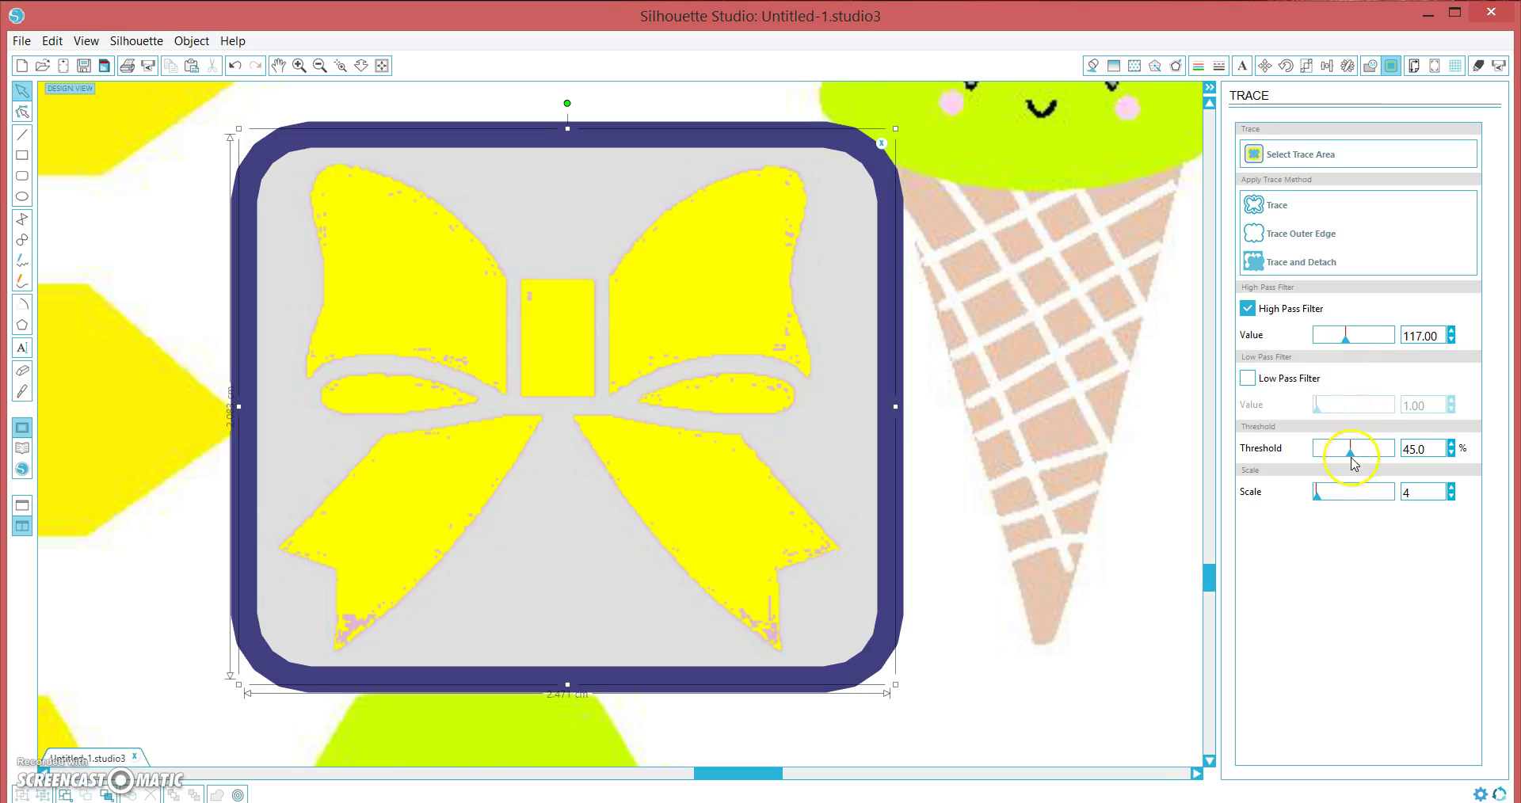
pyautogui.moveTo(1352, 458); pyautogui.dragTo(1356, 458)
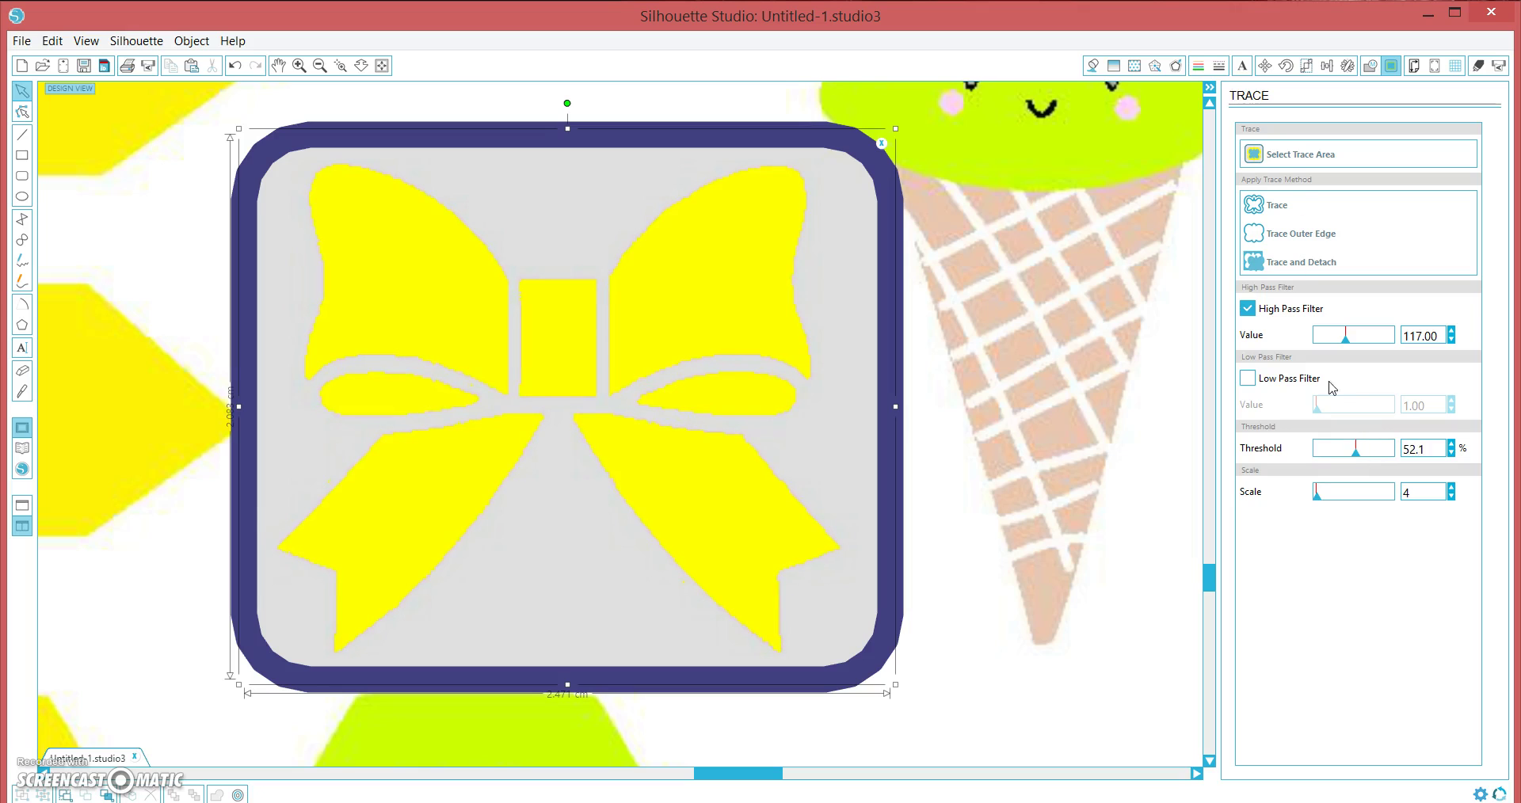
pyautogui.click(1284, 264)
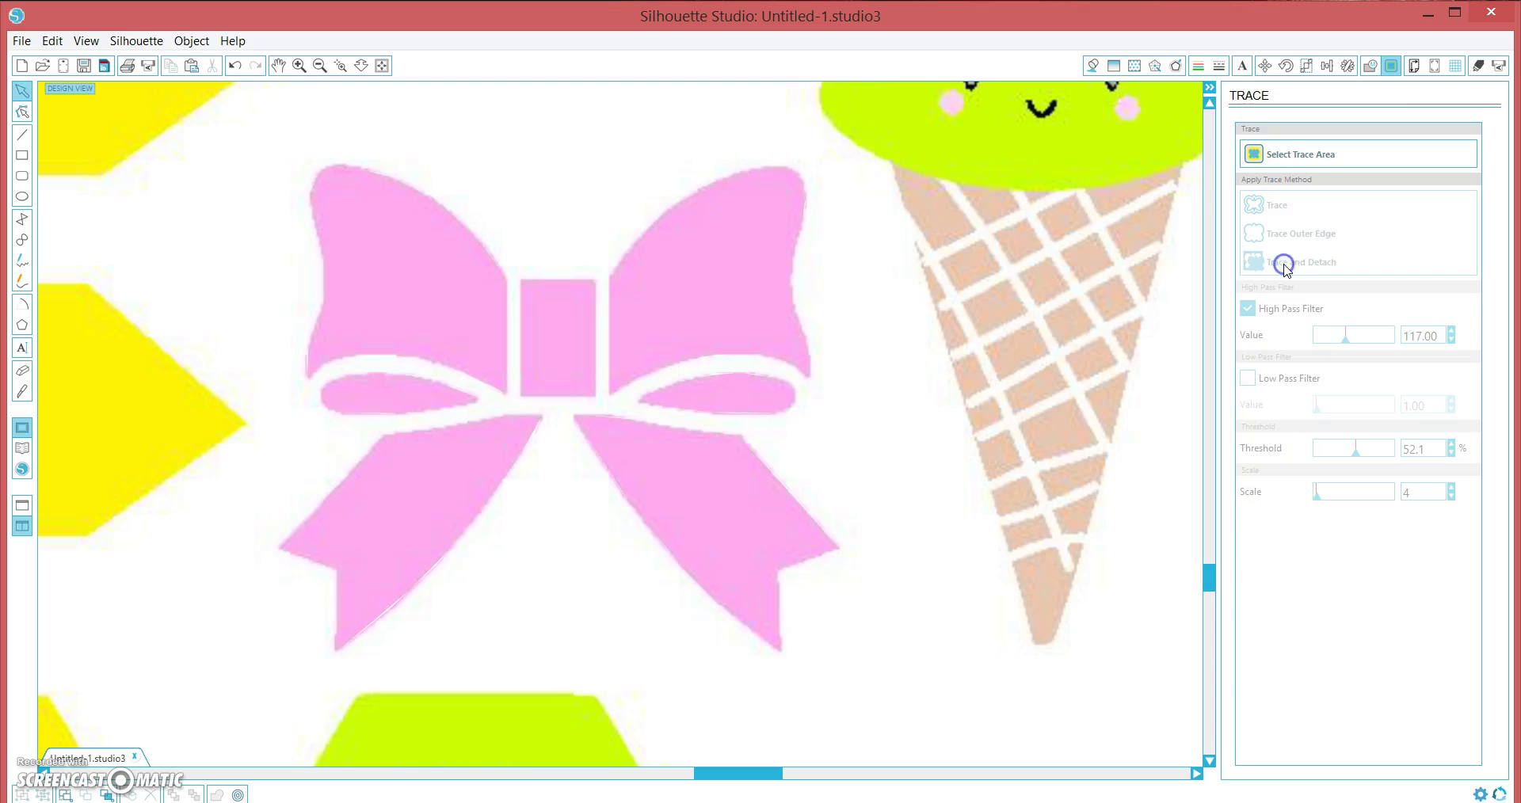
# Step: Group all seven detached pieces of the bow and shift the group slightly from its original spot
pyautogui.moveTo(665, 297)
pyautogui.mouseDown()
pyautogui.moveTo(744, 272)
pyautogui.moveTo(629, 354)
pyautogui.moveTo(664, 307)
pyautogui.mouseUp()
pyautogui.click(429, 298)
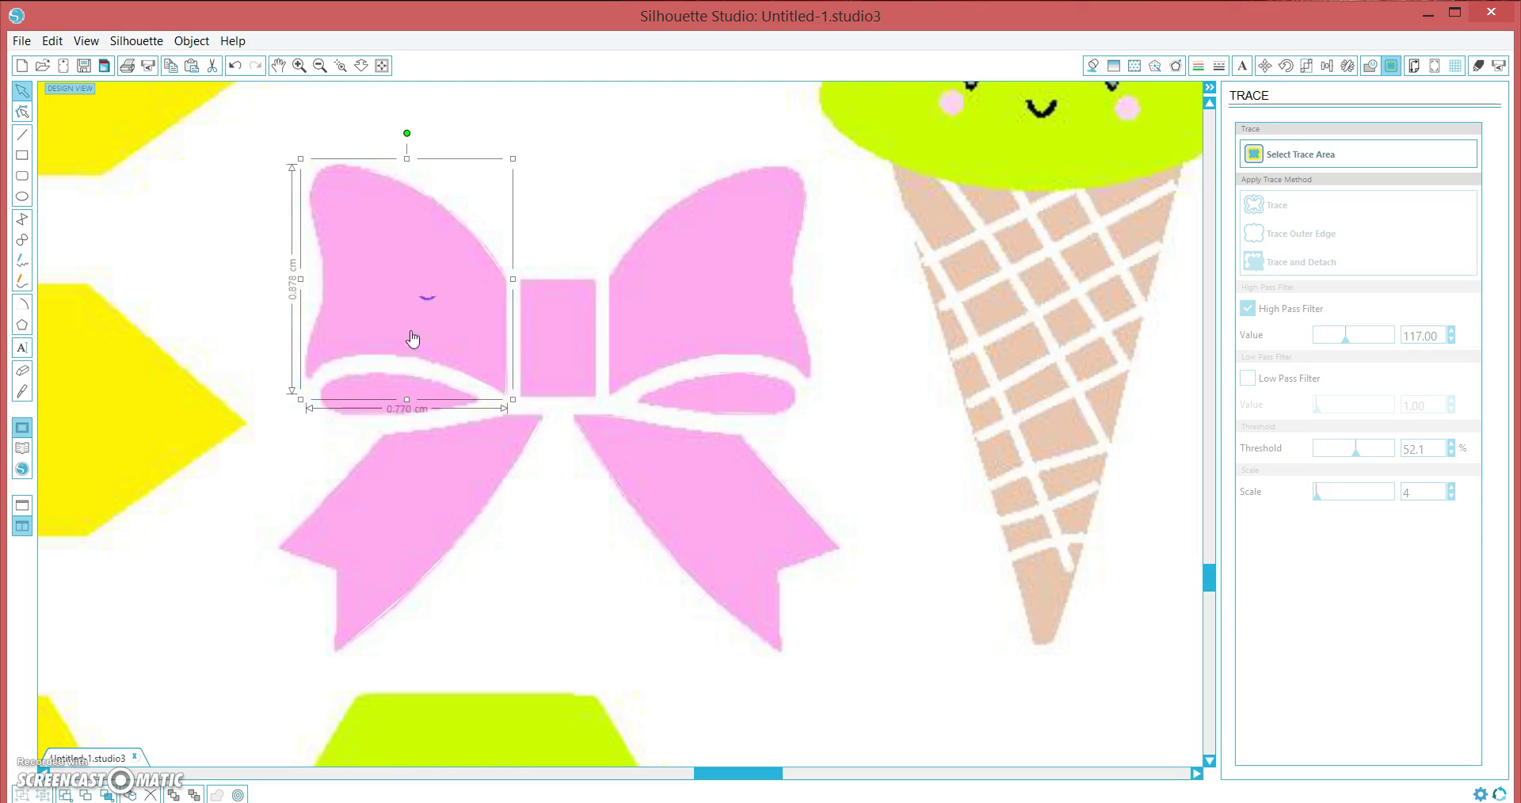
pyautogui.click(397, 398)
pyautogui.keyDown('shift'); pyautogui.click(547, 331); pyautogui.keyUp('shift')
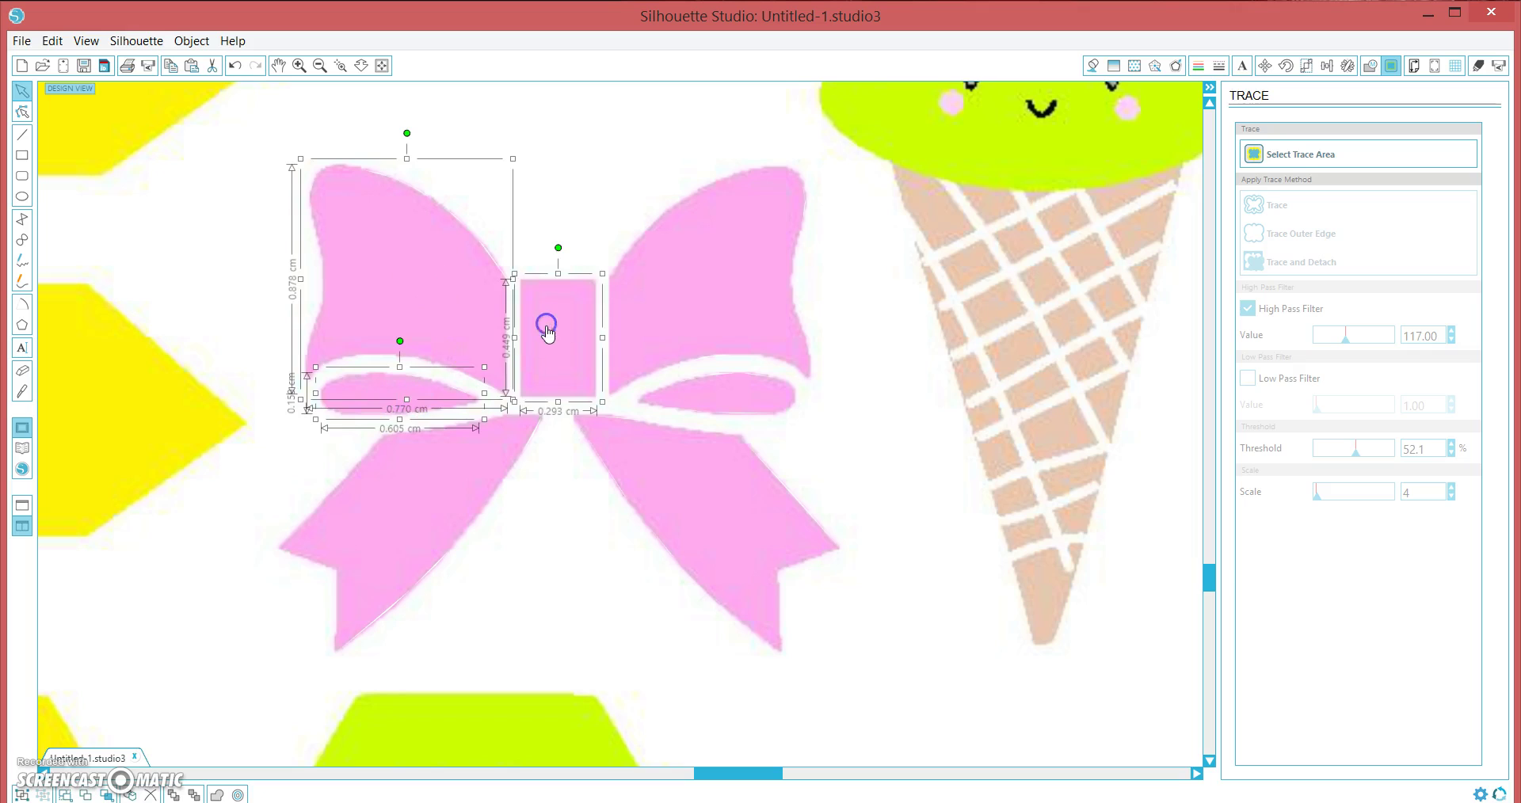
pyautogui.keyDown('shift'); pyautogui.click(447, 487); pyautogui.keyUp('shift')
pyautogui.keyDown('shift'); pyautogui.click(645, 491); pyautogui.keyUp('shift')
pyautogui.keyDown('shift'); pyautogui.click(697, 386); pyautogui.keyUp('shift')
pyautogui.keyDown('shift'); pyautogui.click(707, 319); pyautogui.keyUp('shift')
pyautogui.rightClick(708, 317)
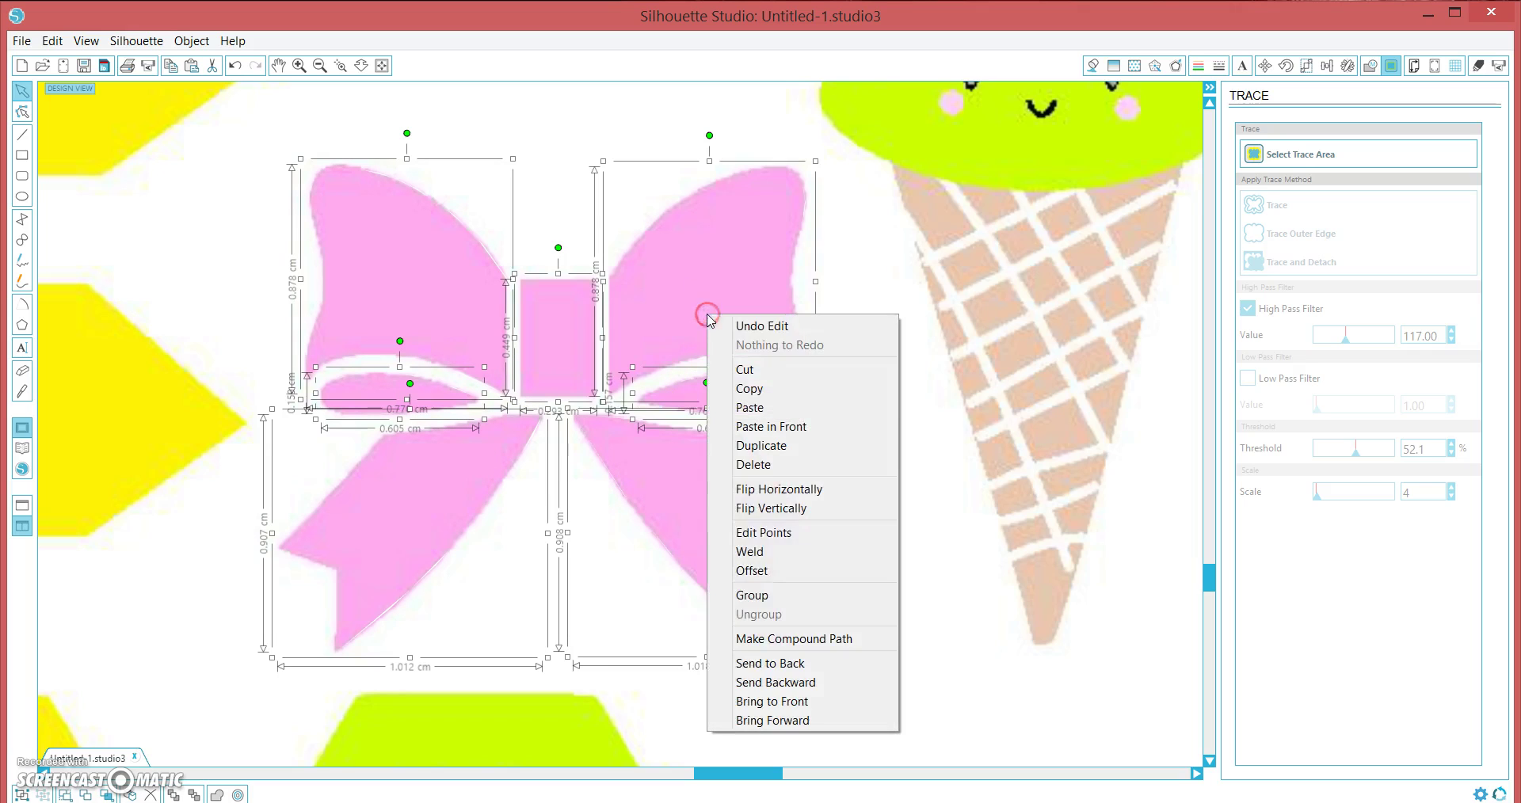
pyautogui.click(752, 598)
pyautogui.moveTo(692, 345)
pyautogui.mouseDown()
pyautogui.moveTo(757, 519)
pyautogui.moveTo(944, 485)
pyautogui.moveTo(1168, 414)
pyautogui.moveTo(753, 346)
pyautogui.moveTo(676, 512)
pyautogui.moveTo(688, 341)
pyautogui.mouseUp()
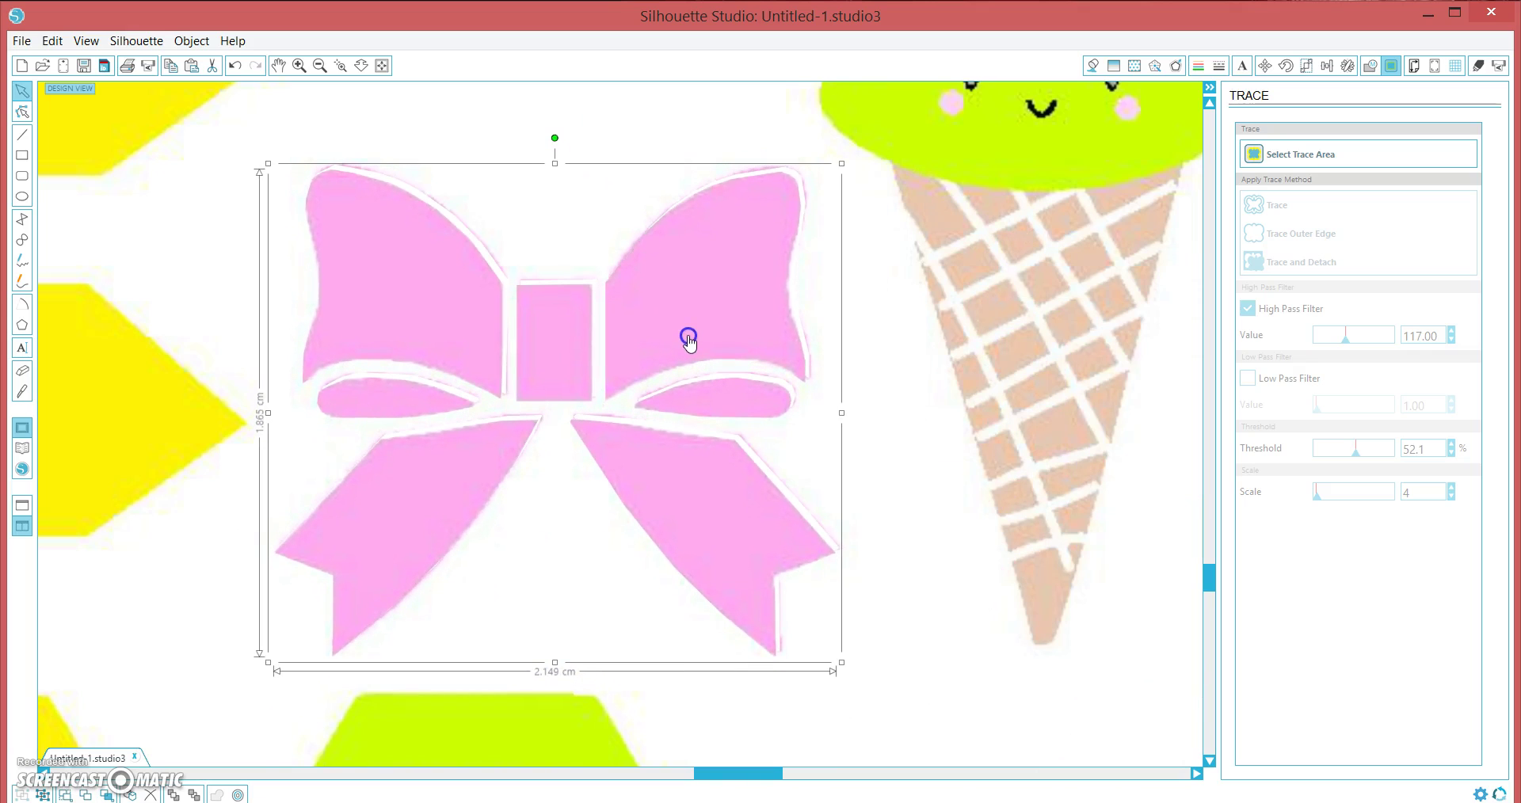
# Step: Try a rounded 0.120 cm offset outline around the grouped bow on the sheet and undo it
pyautogui.click(1175, 67)
pyautogui.click(1272, 156)
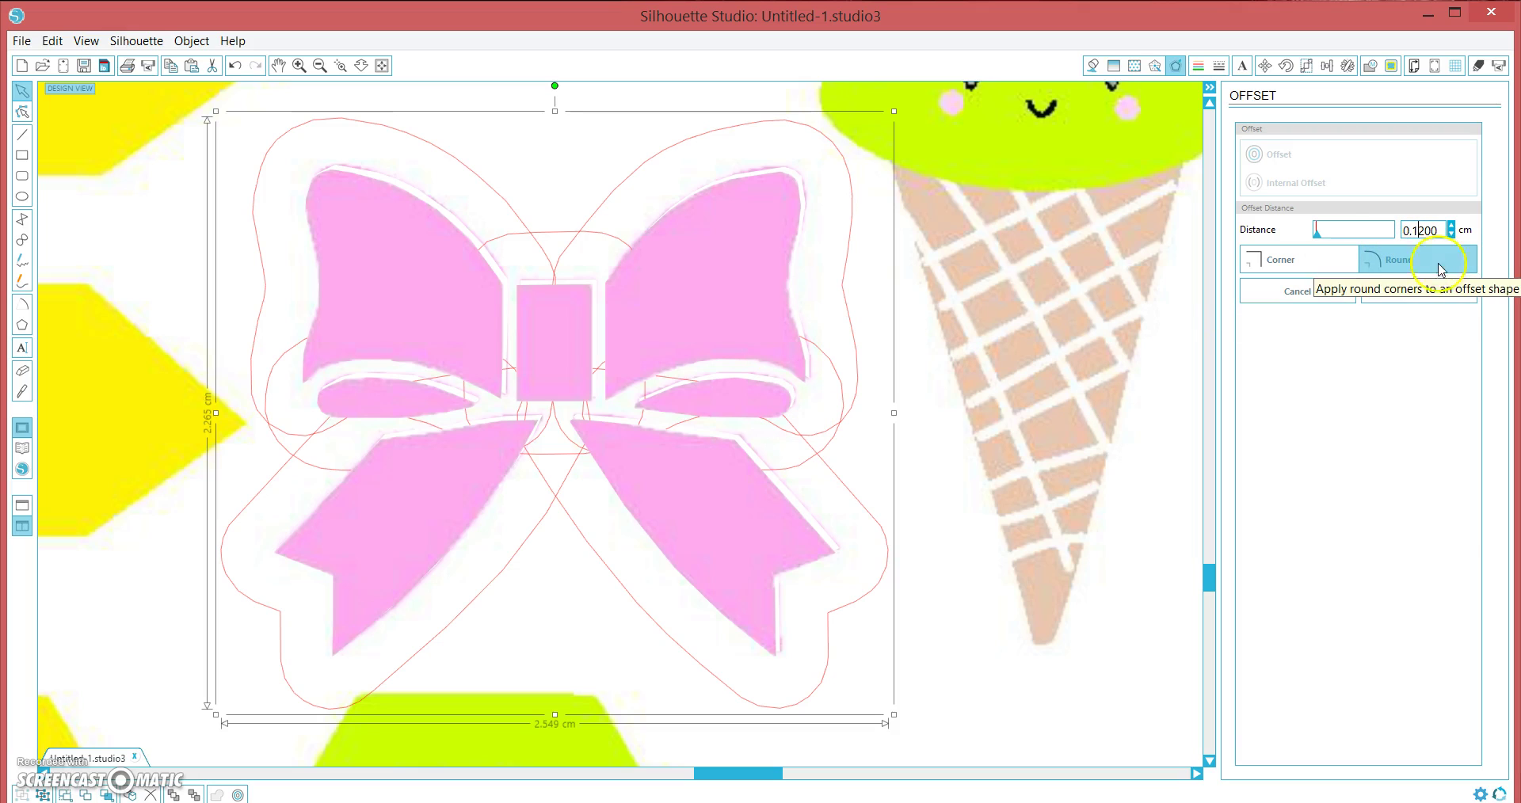
pyautogui.click(1418, 301)
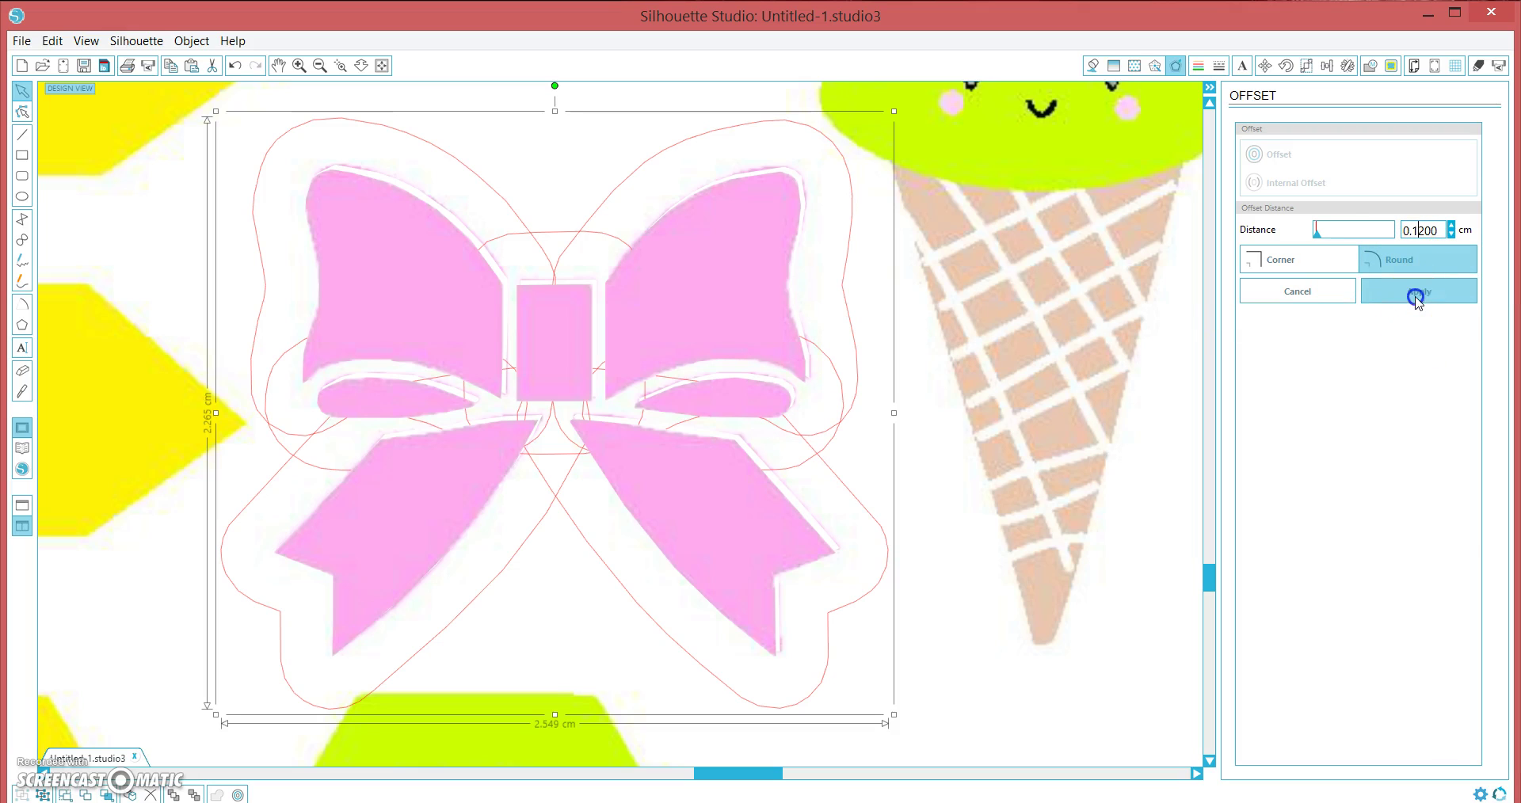
pyautogui.moveTo(787, 349); pyautogui.dragTo(902, 438)
pyautogui.hotkey('ctrl', 'z')
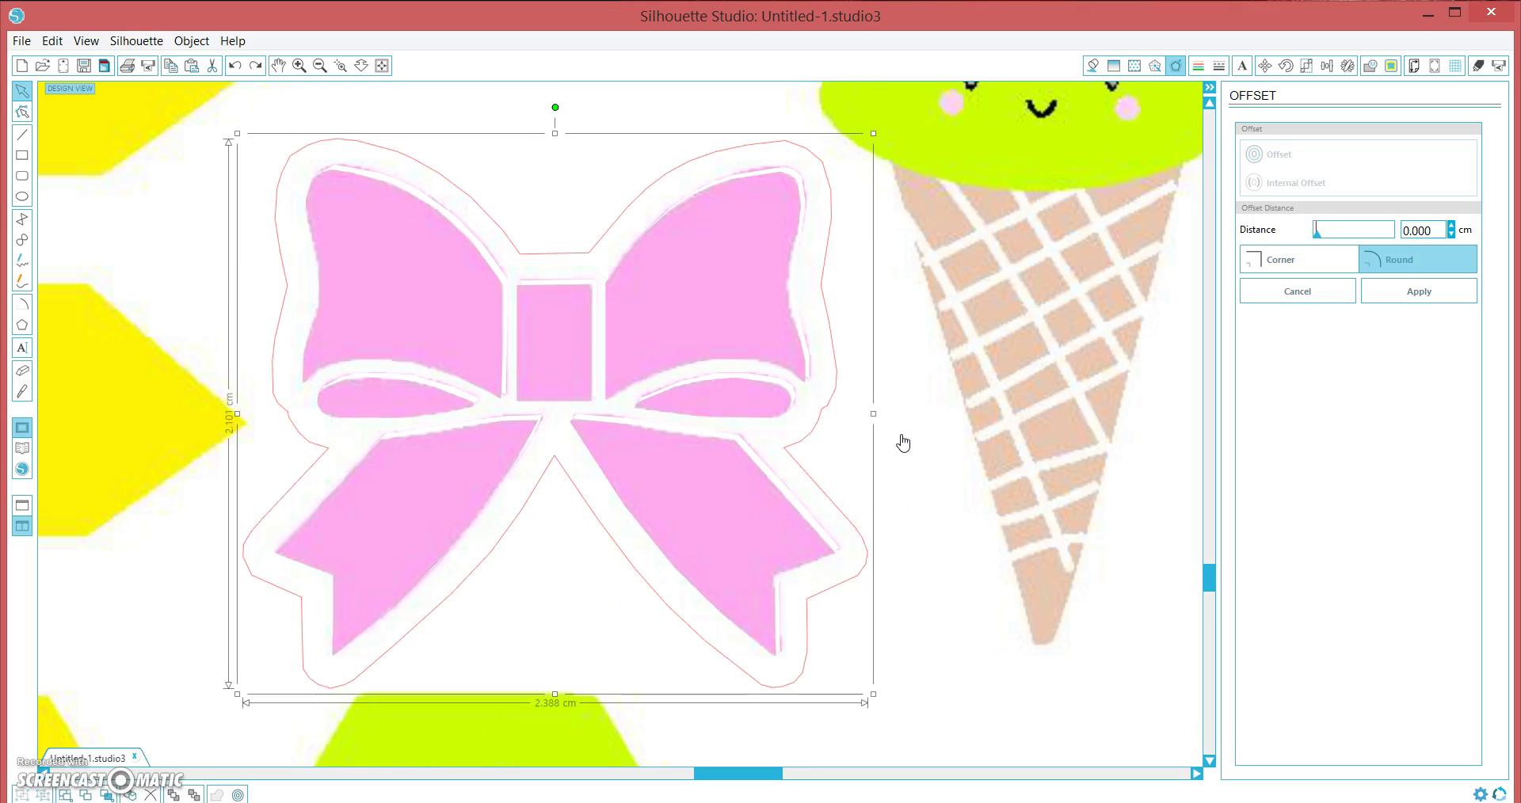
pyautogui.hotkey('ctrl', 'z')
pyautogui.hotkey('ctrl', 'z')
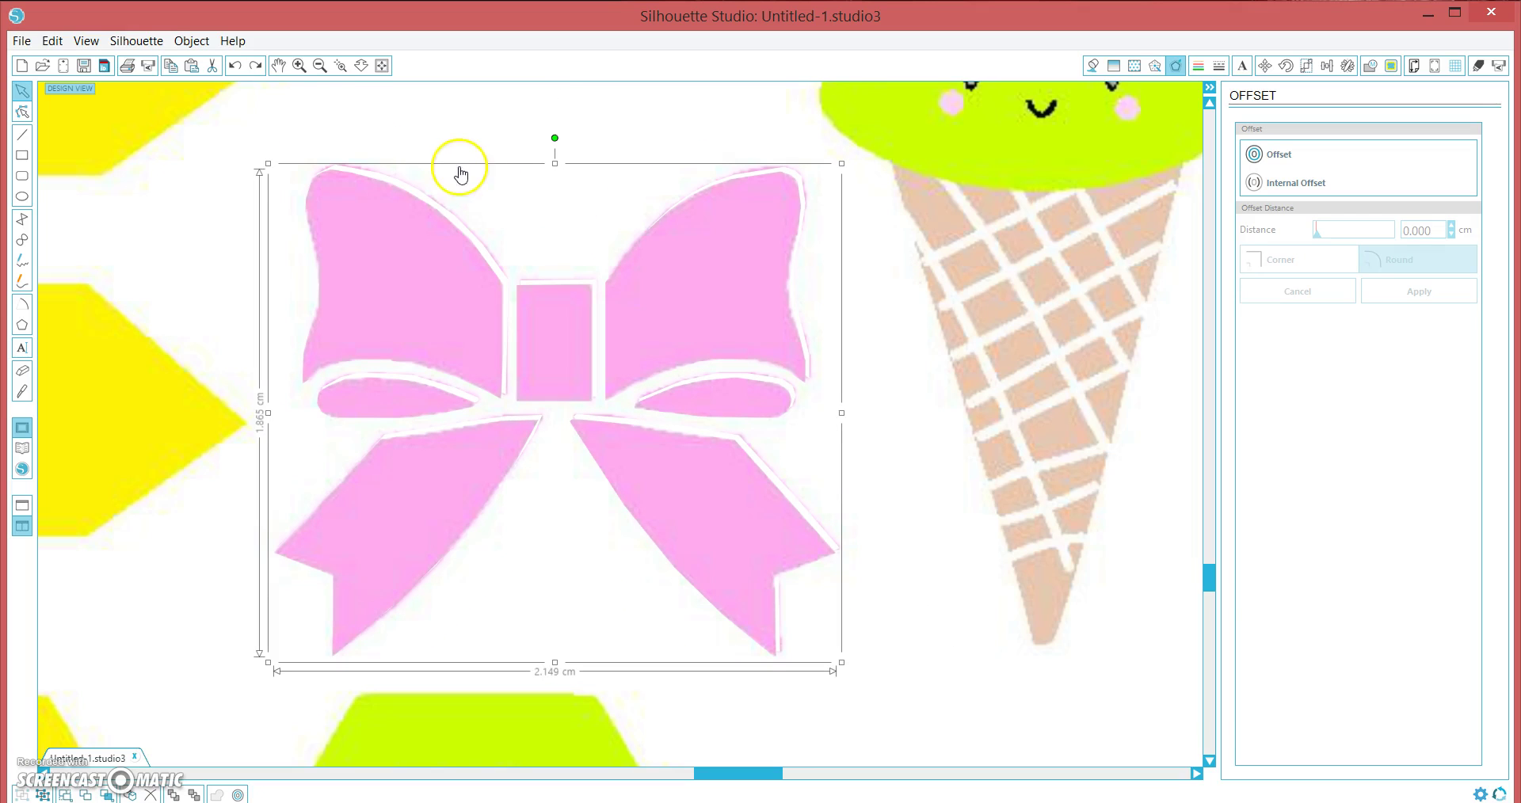
# Step: Move the grouped bow off the sticker sheet into the empty area beside the cutting mat
pyautogui.click(382, 66)
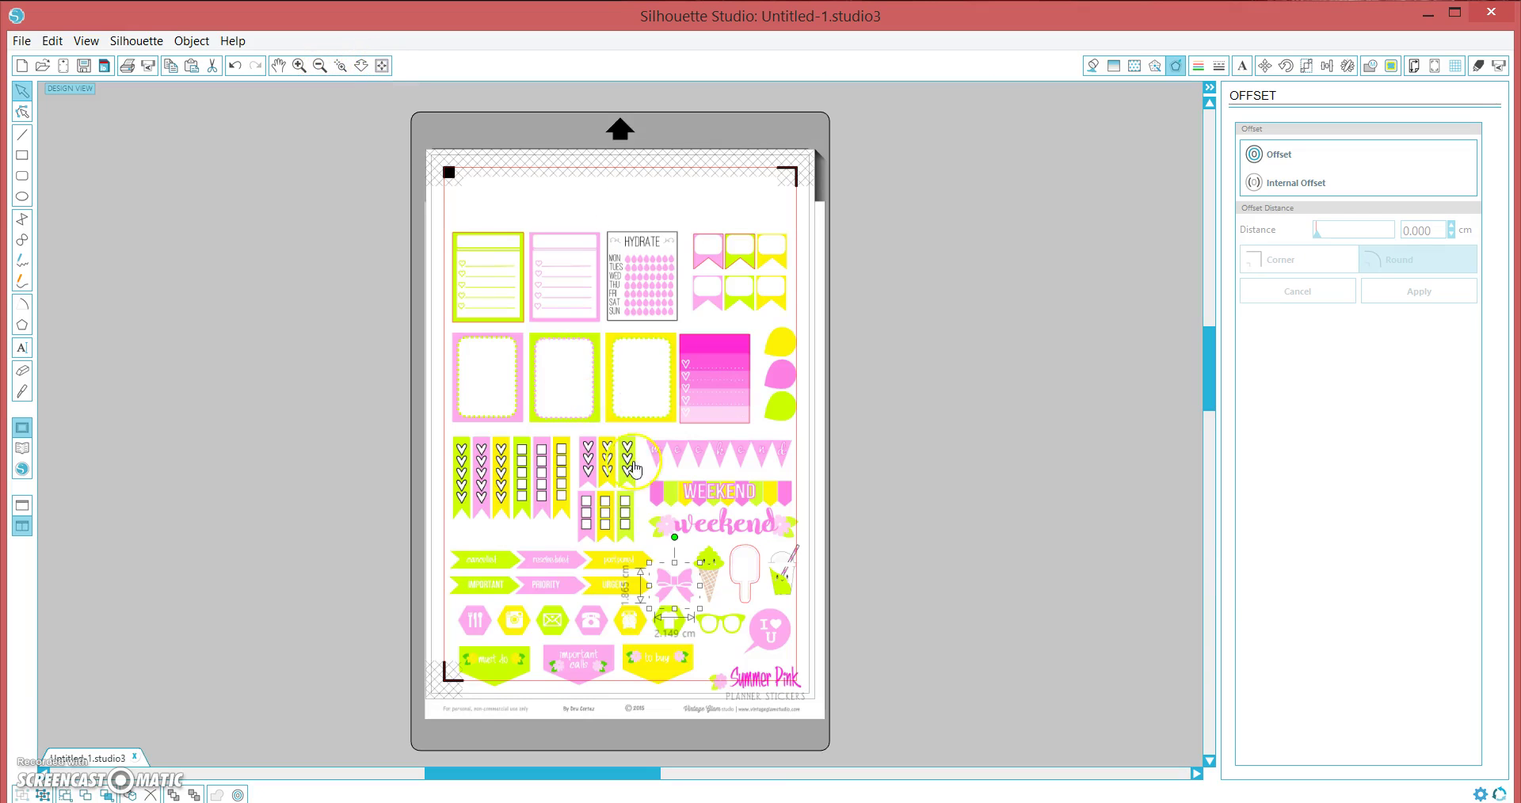
pyautogui.click(698, 575)
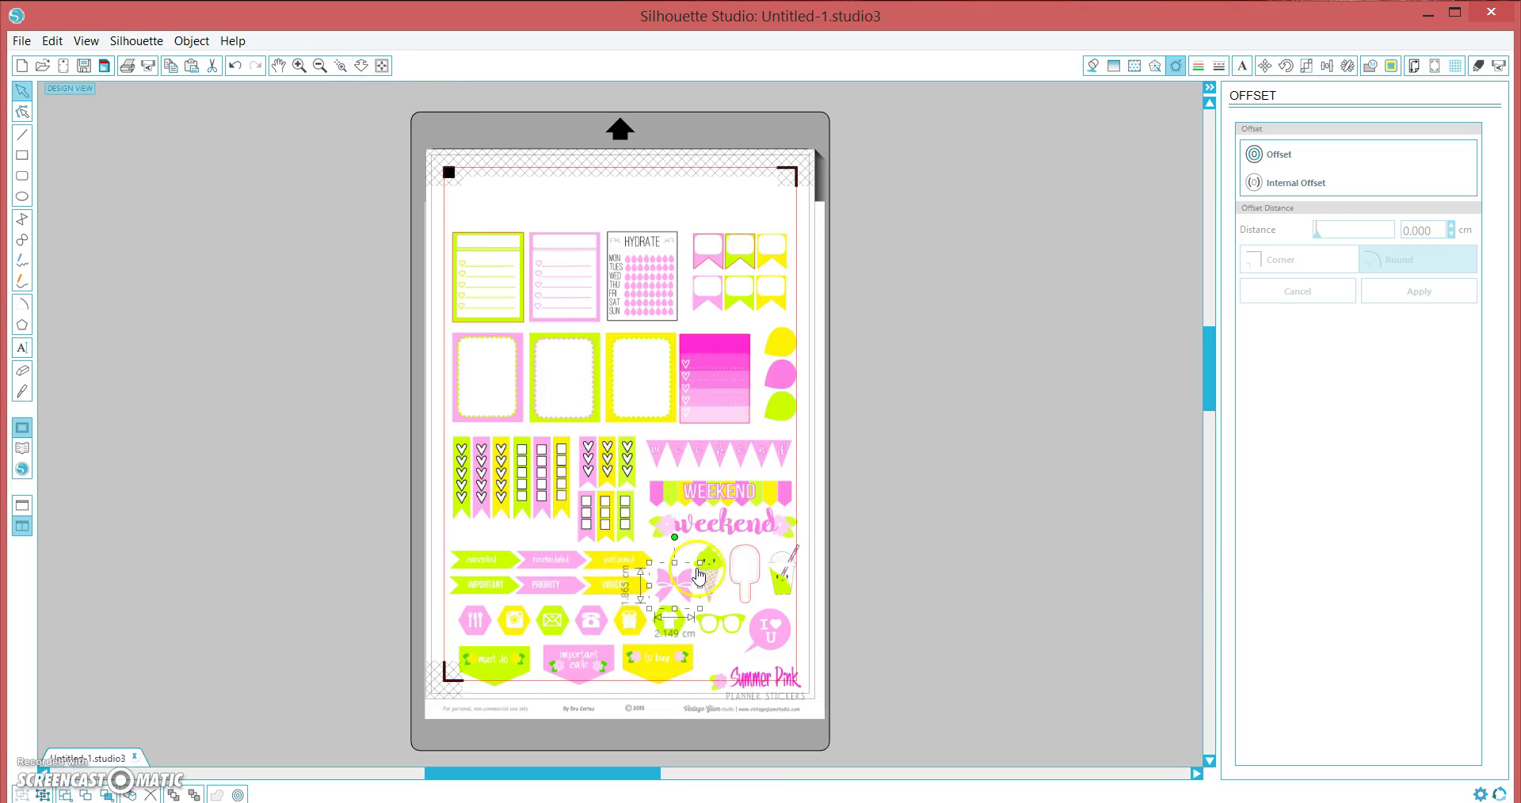
pyautogui.moveTo(689, 586); pyautogui.dragTo(985, 531)
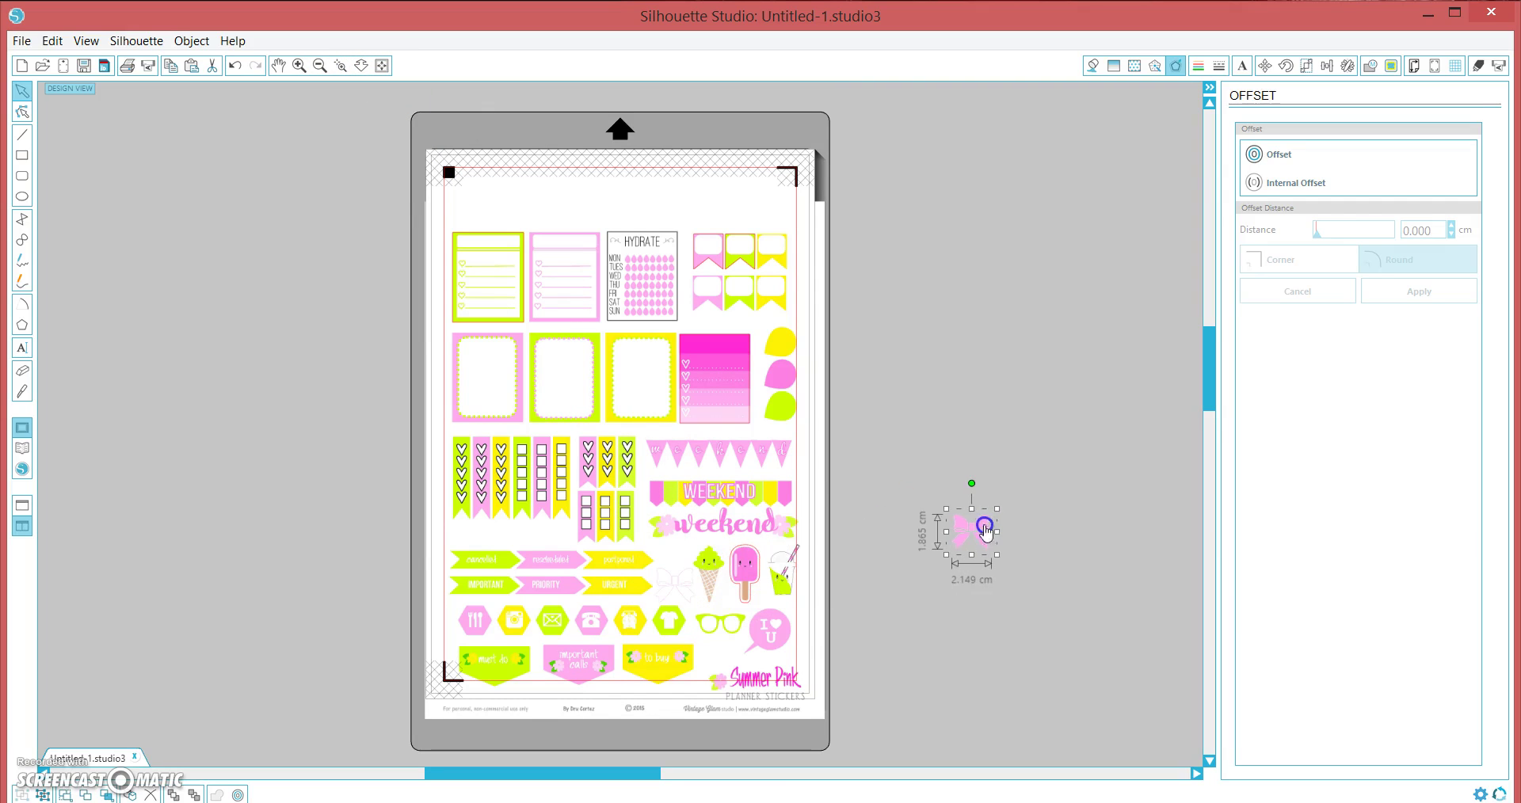
# Step: Add a rounded offset outline at a distance of 0.120 cm around the detached bow
pyautogui.click(1242, 156)
pyautogui.click(1418, 258)
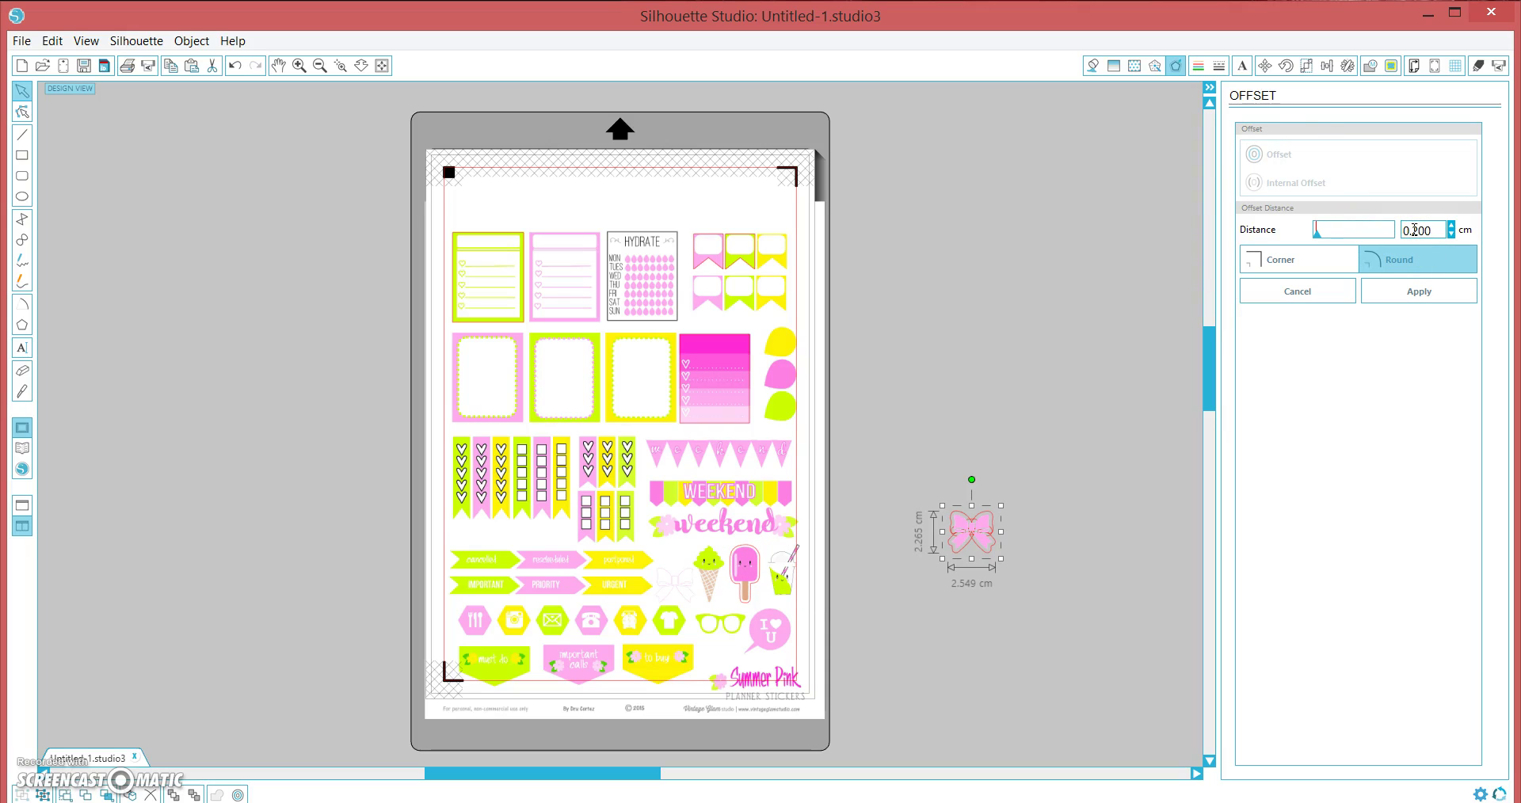
pyautogui.press('Return')
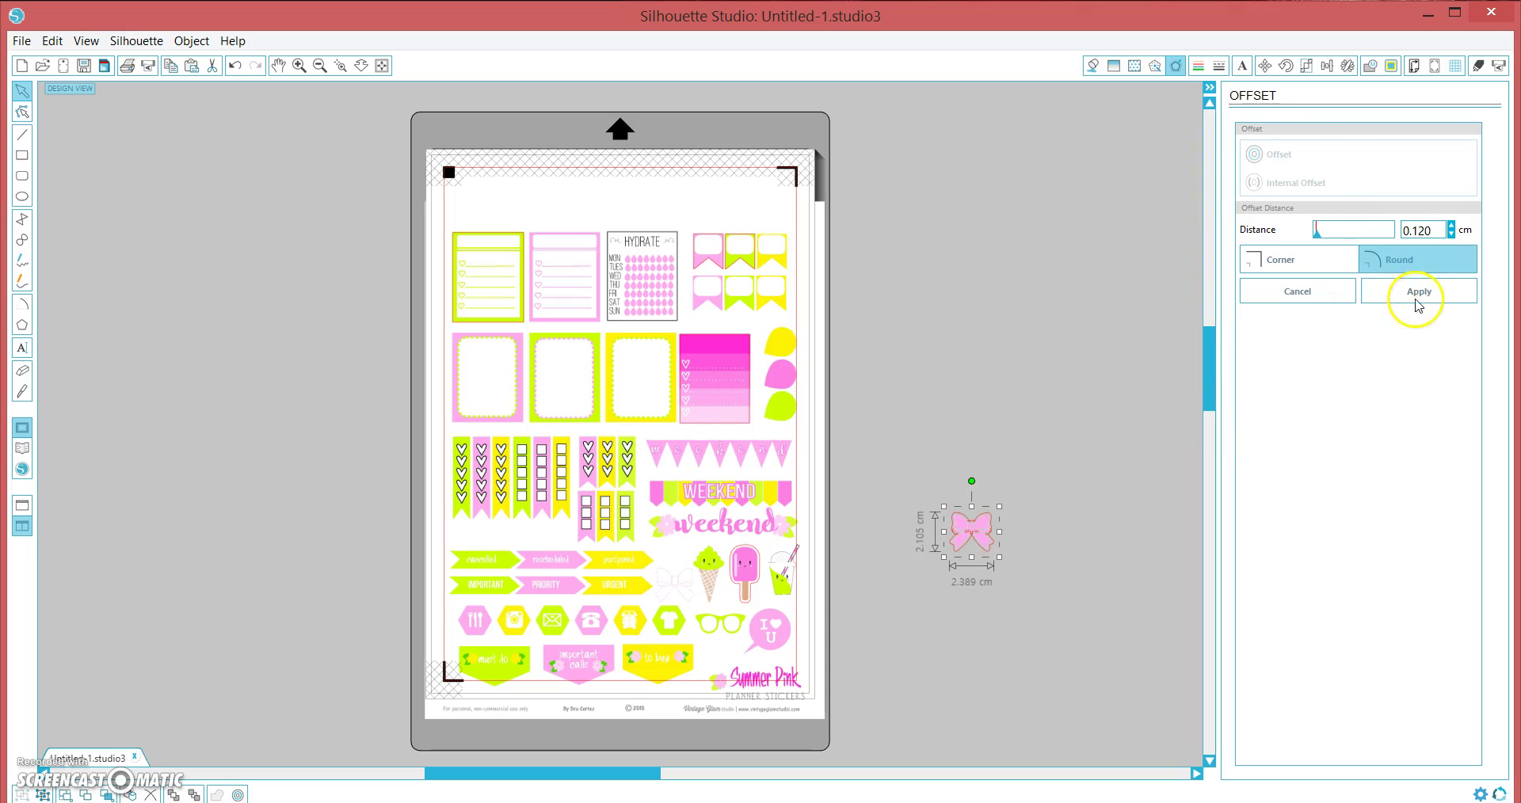
pyautogui.click(1418, 295)
pyautogui.click(1068, 649)
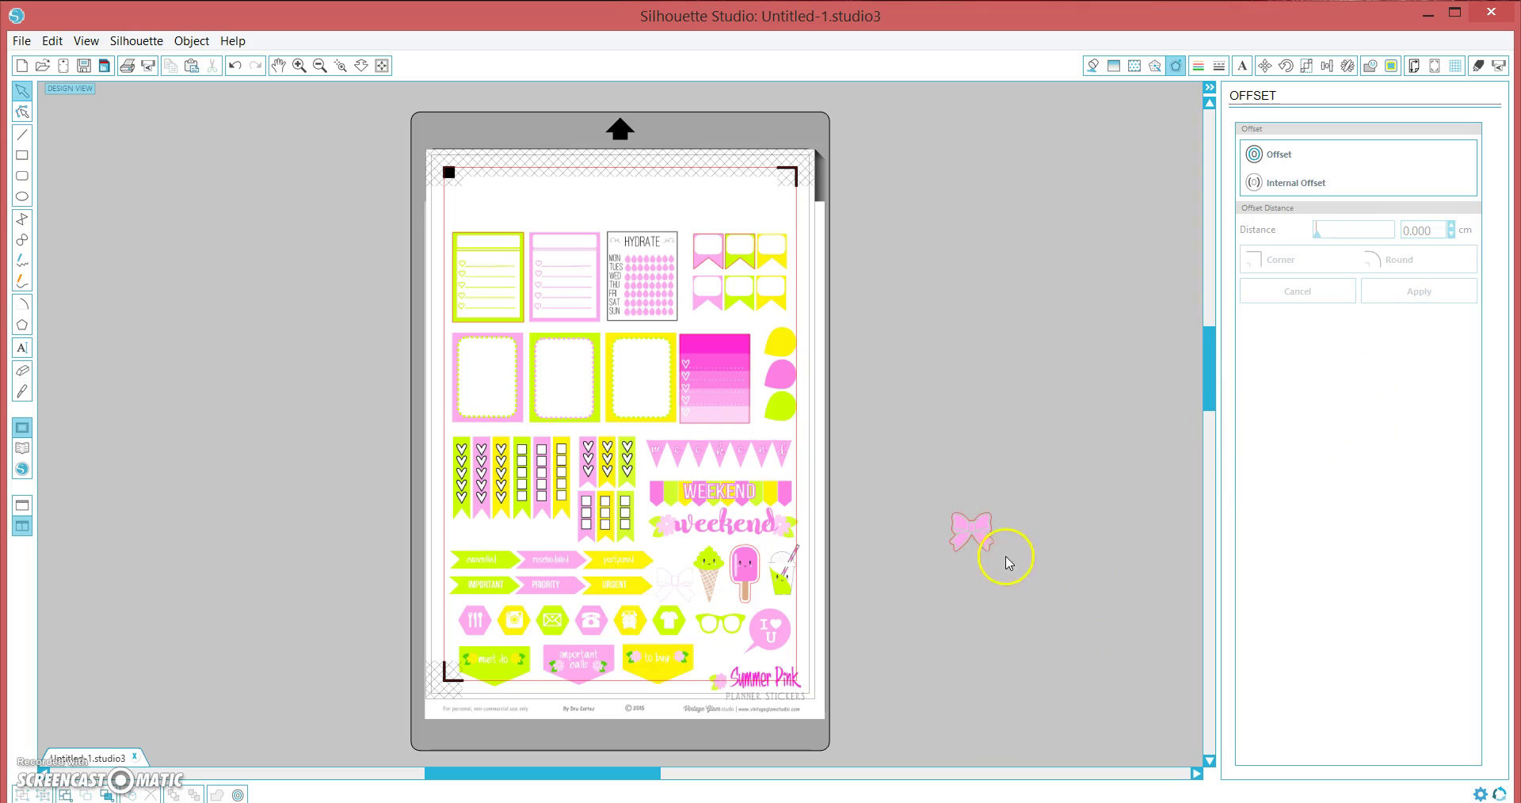
# Step: Group the bow with its offset outline
pyautogui.click(971, 529)
pyautogui.moveTo(1036, 523); pyautogui.dragTo(1025, 547)
pyautogui.press('z')
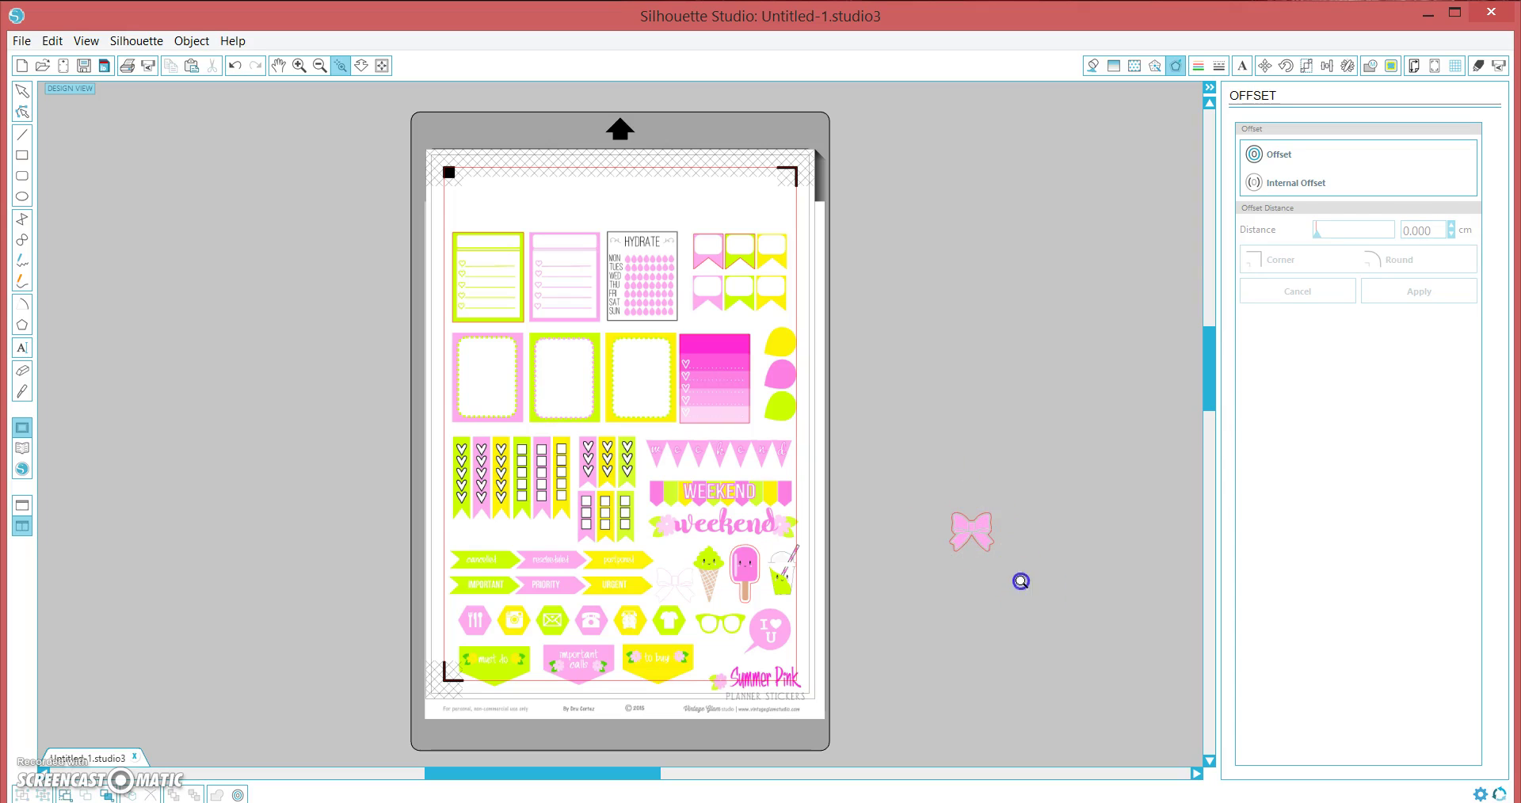
pyautogui.moveTo(1031, 586); pyautogui.dragTo(916, 486)
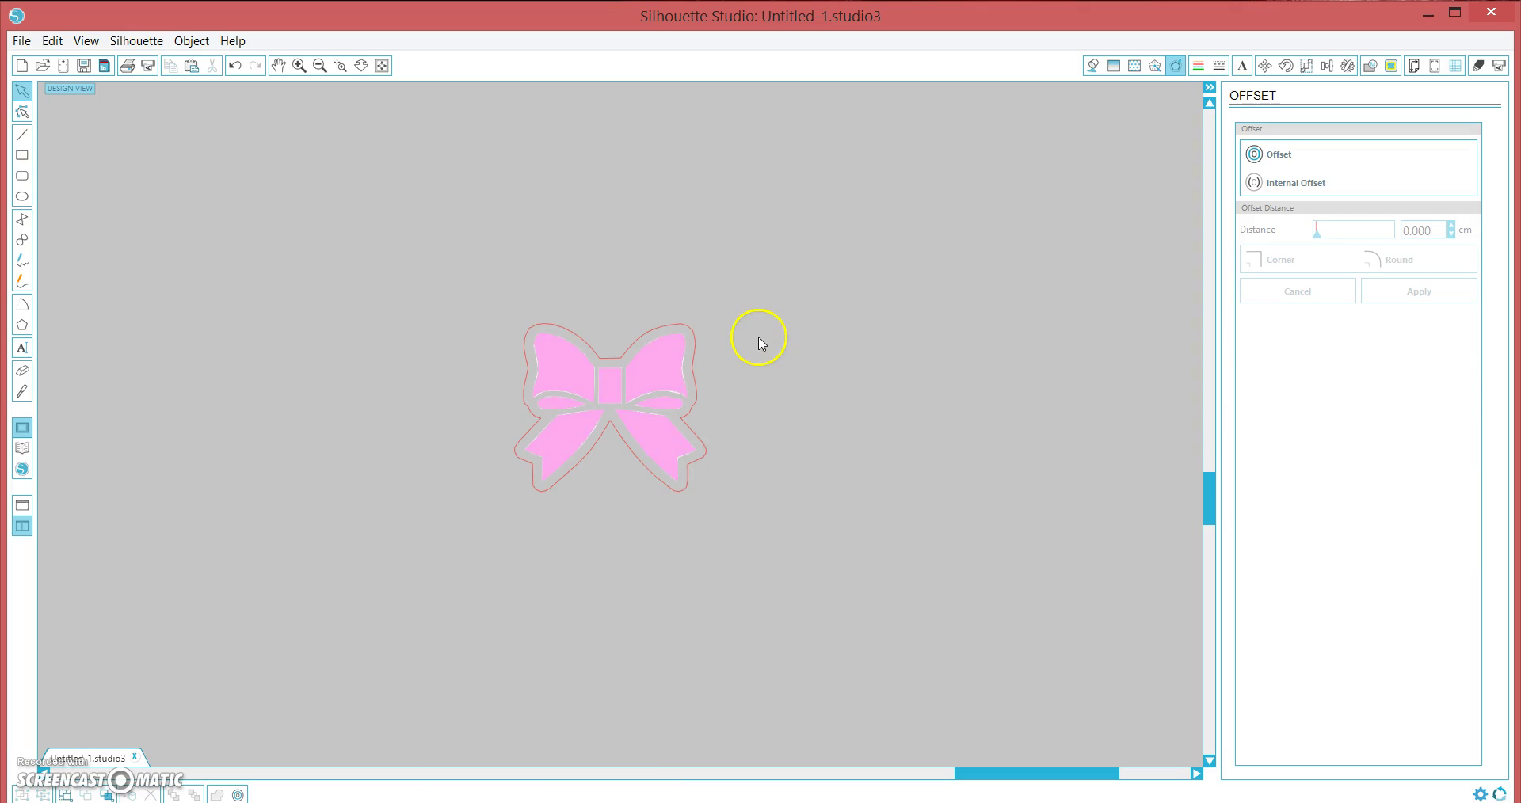
pyautogui.moveTo(759, 339); pyautogui.dragTo(653, 393)
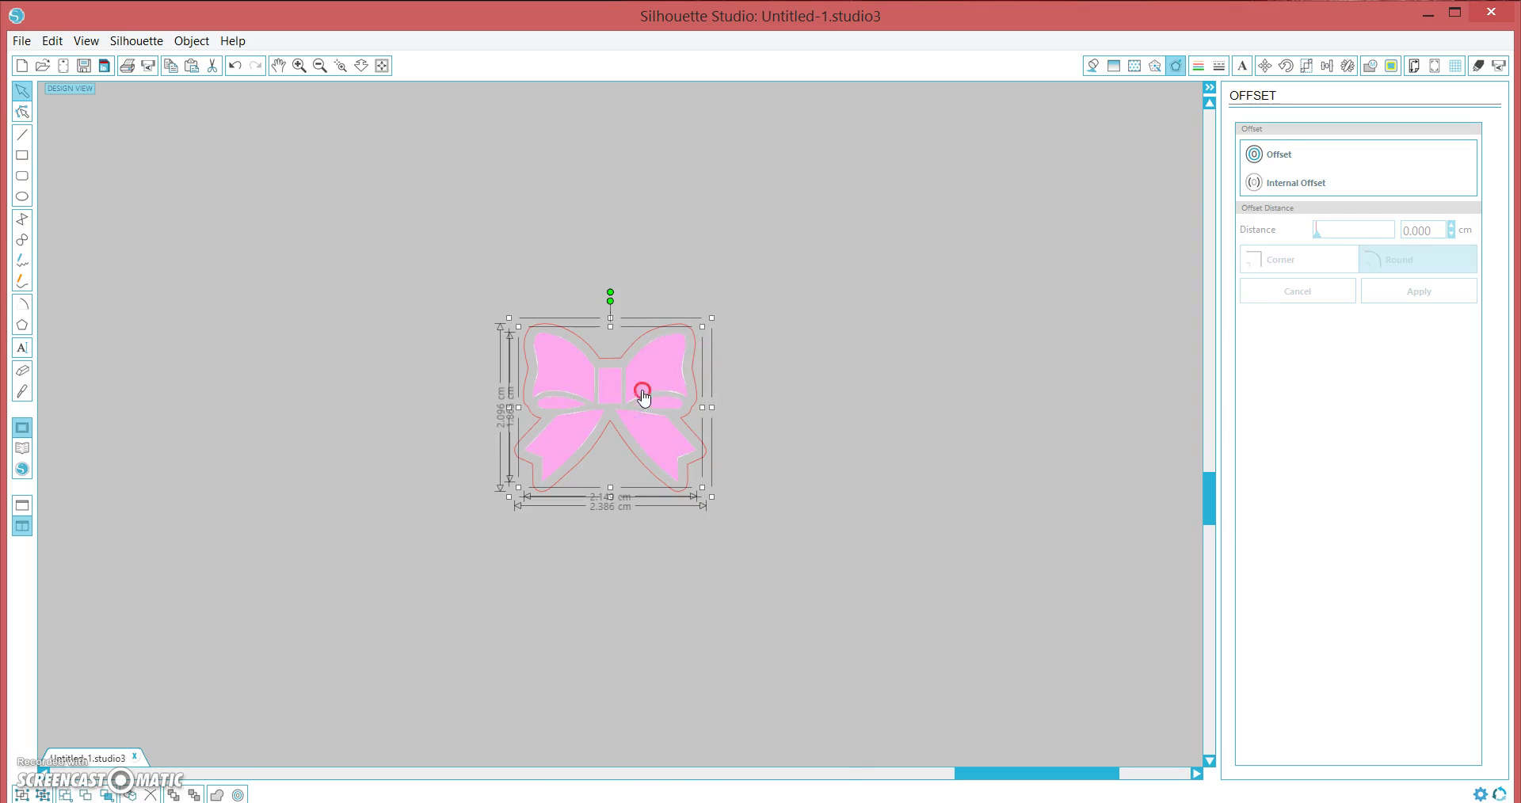
pyautogui.rightClick(644, 396)
pyautogui.click(676, 639)
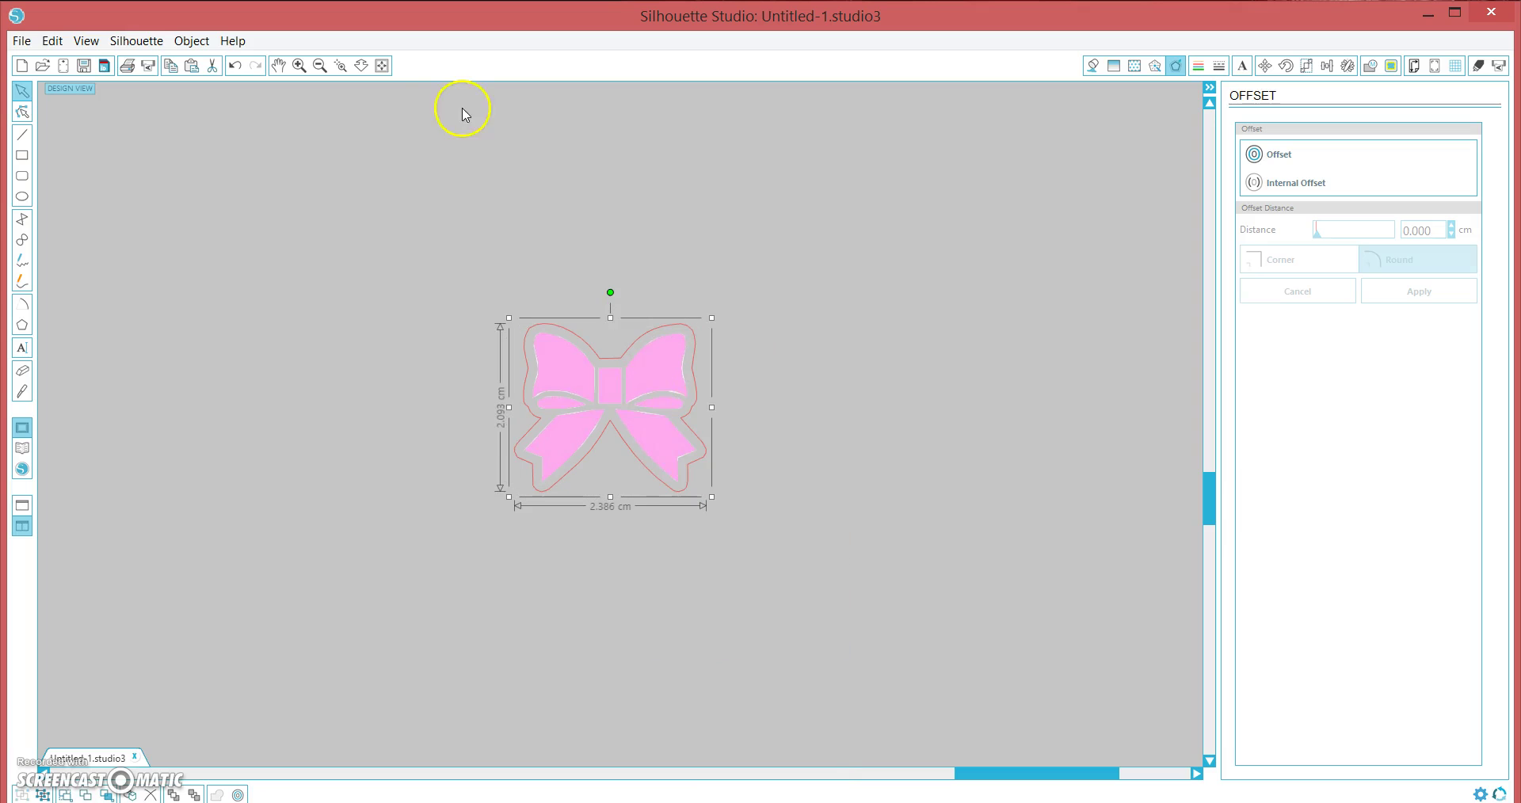
# Step: Place the grouped bow and outline back over the bow's original spot on the sticker sheet
pyautogui.click(381, 66)
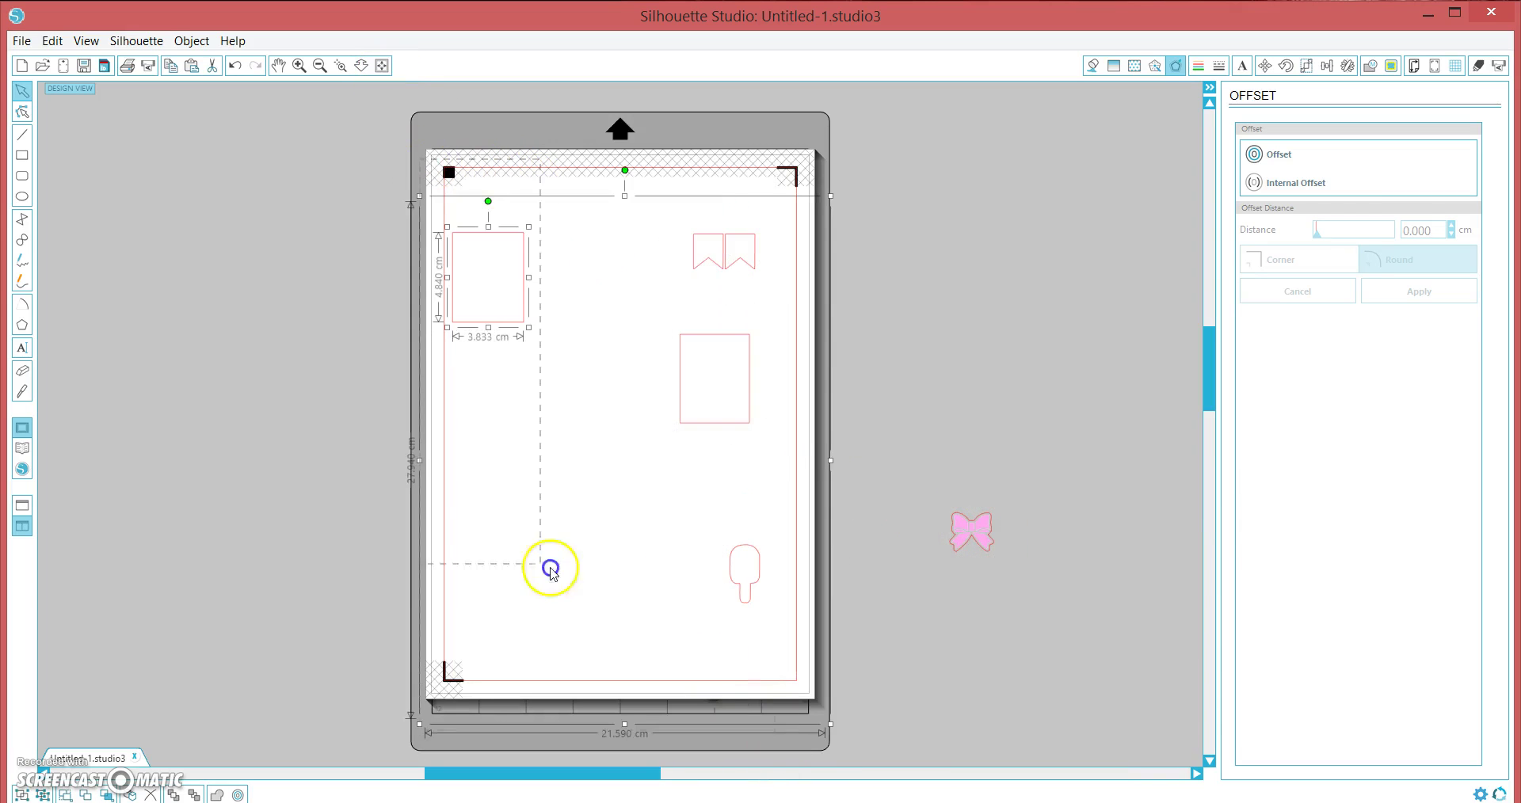
pyautogui.click(497, 327)
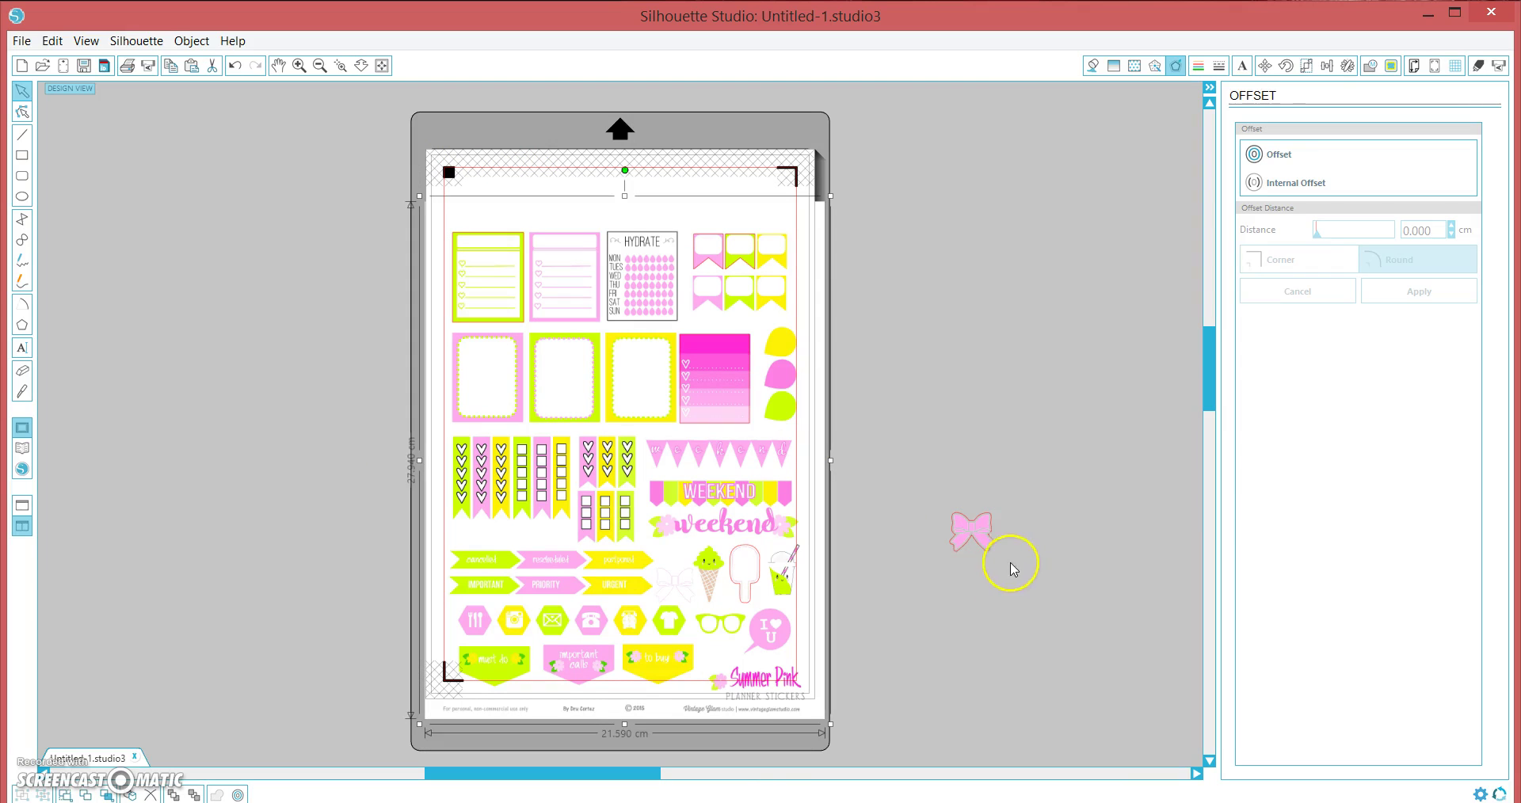
pyautogui.click(943, 618)
pyautogui.moveTo(982, 529); pyautogui.dragTo(685, 579)
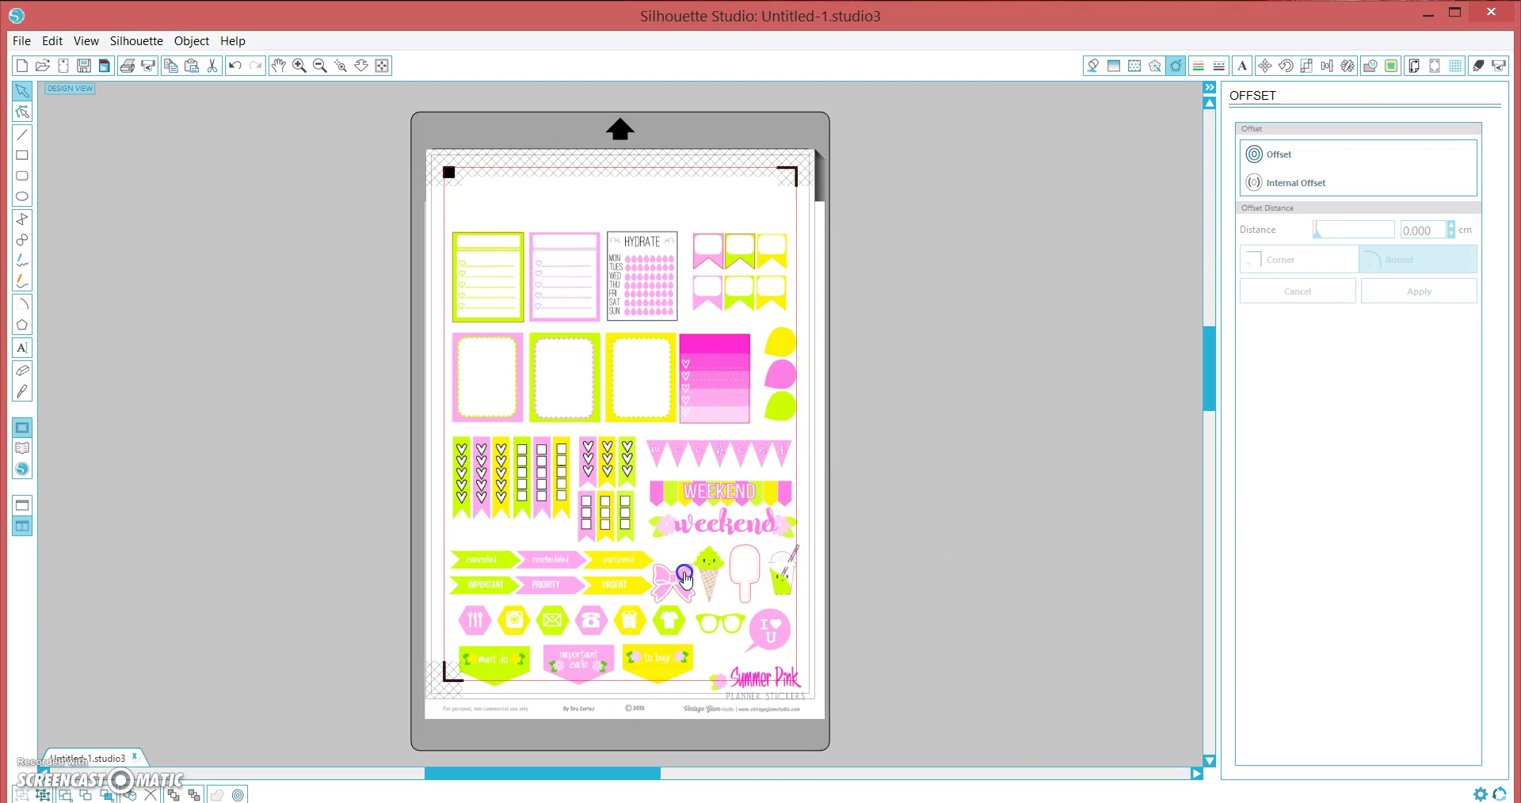
pyautogui.click(958, 539)
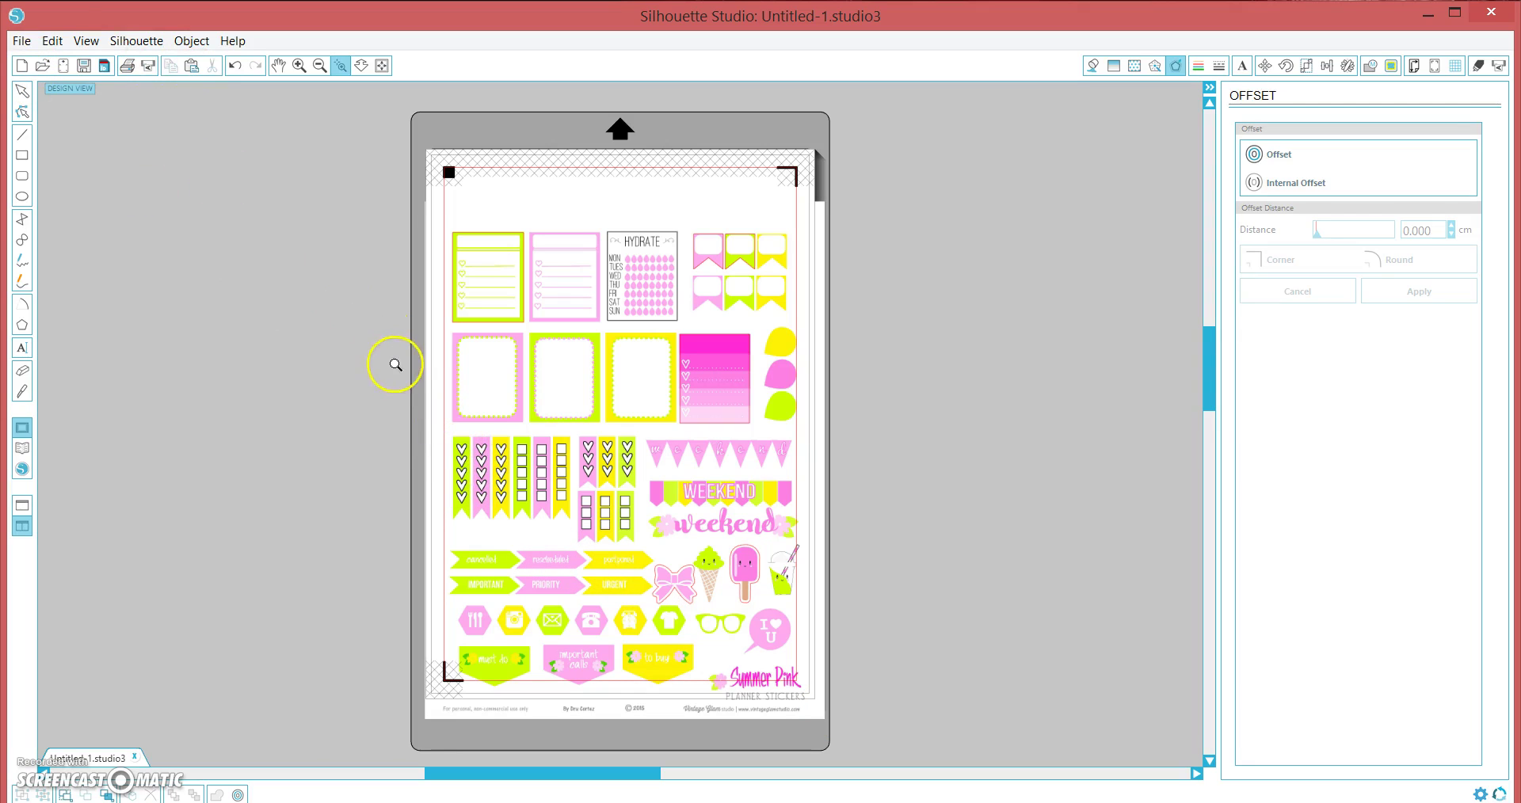
# Step: Draw a rectangle about 0.91 cm wide over the first green heart flag, ending at the tip of its notch
pyautogui.click(598, 537)
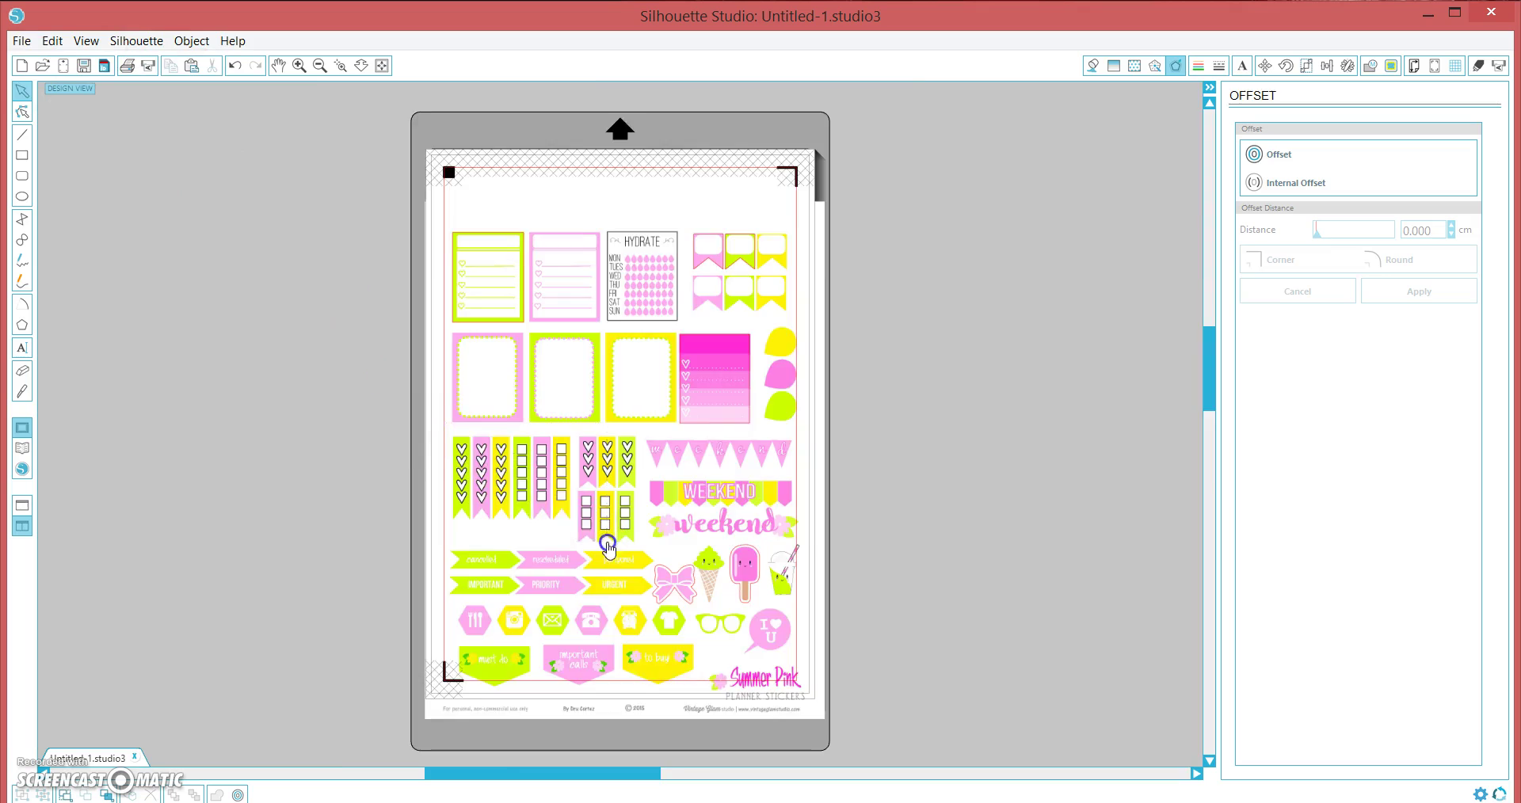
pyautogui.click(22, 153)
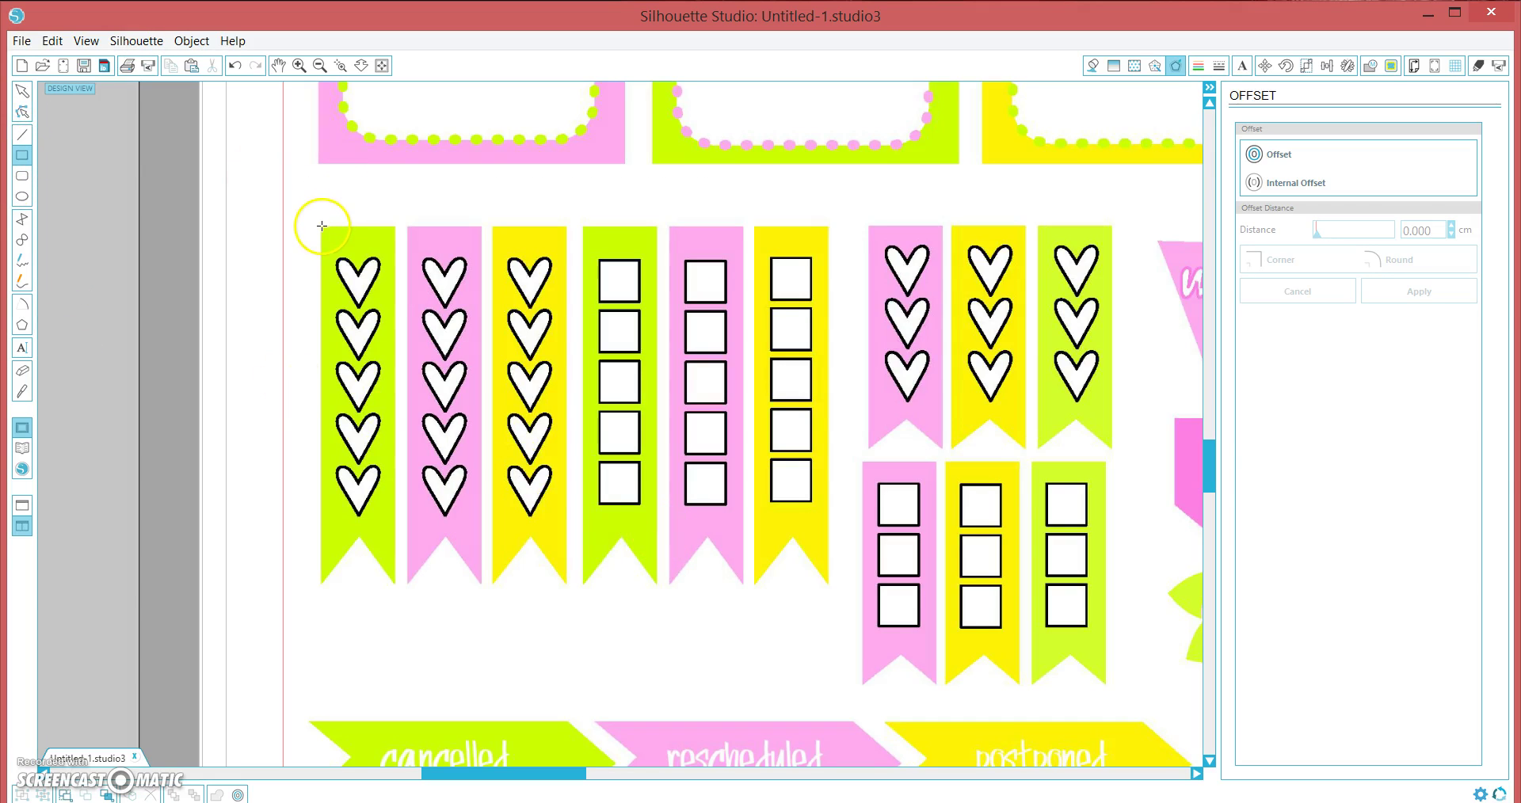
pyautogui.moveTo(322, 226)
pyautogui.mouseDown()
pyautogui.moveTo(373, 349)
pyautogui.moveTo(394, 537)
pyautogui.mouseUp()
# Step: Add a point mid-way along the rectangle's bottom edge and pull both bottom corners down to match the flag's swallowtail
pyautogui.click(21, 111)
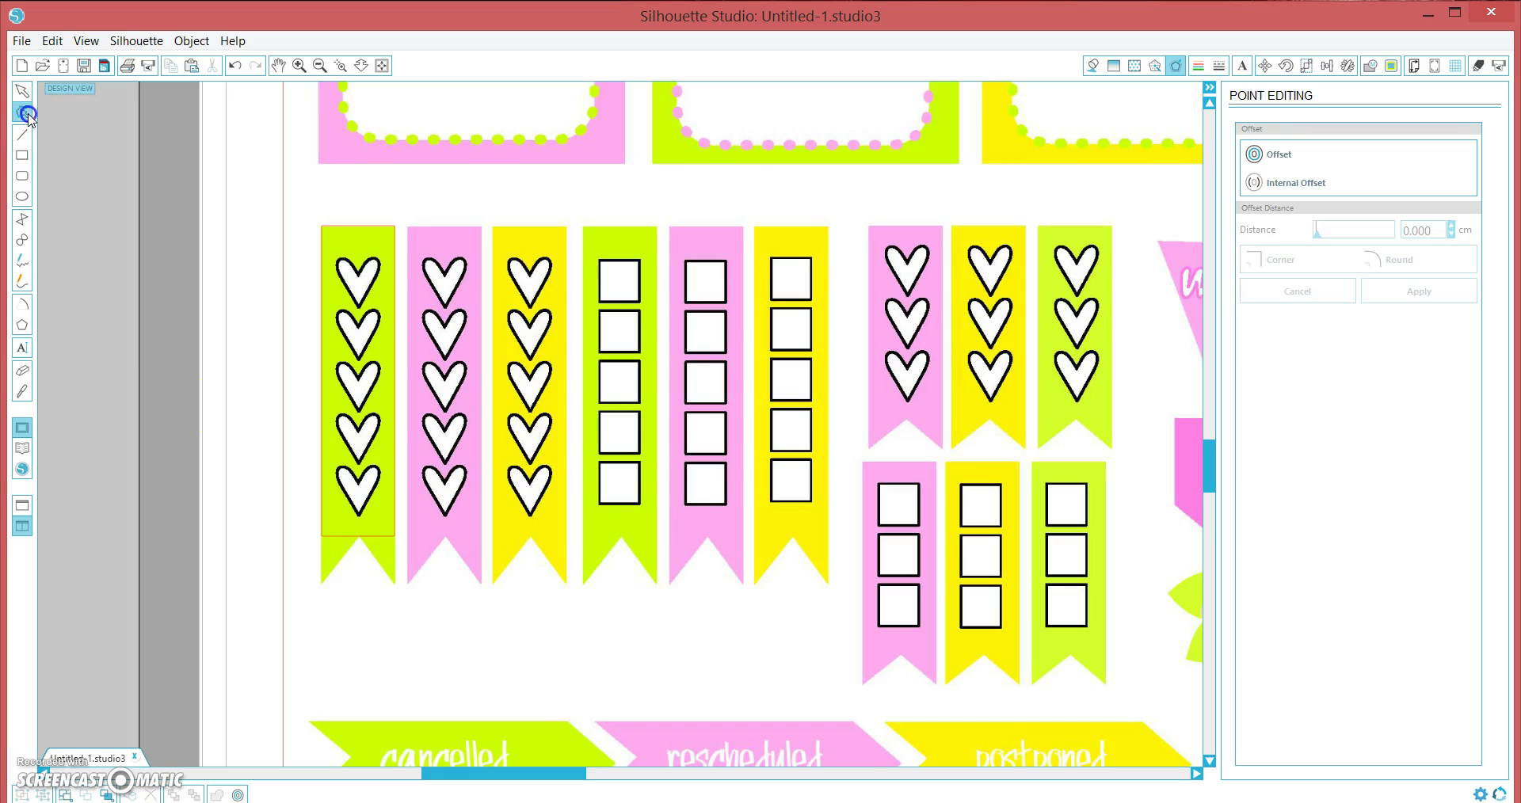
pyautogui.click(359, 545)
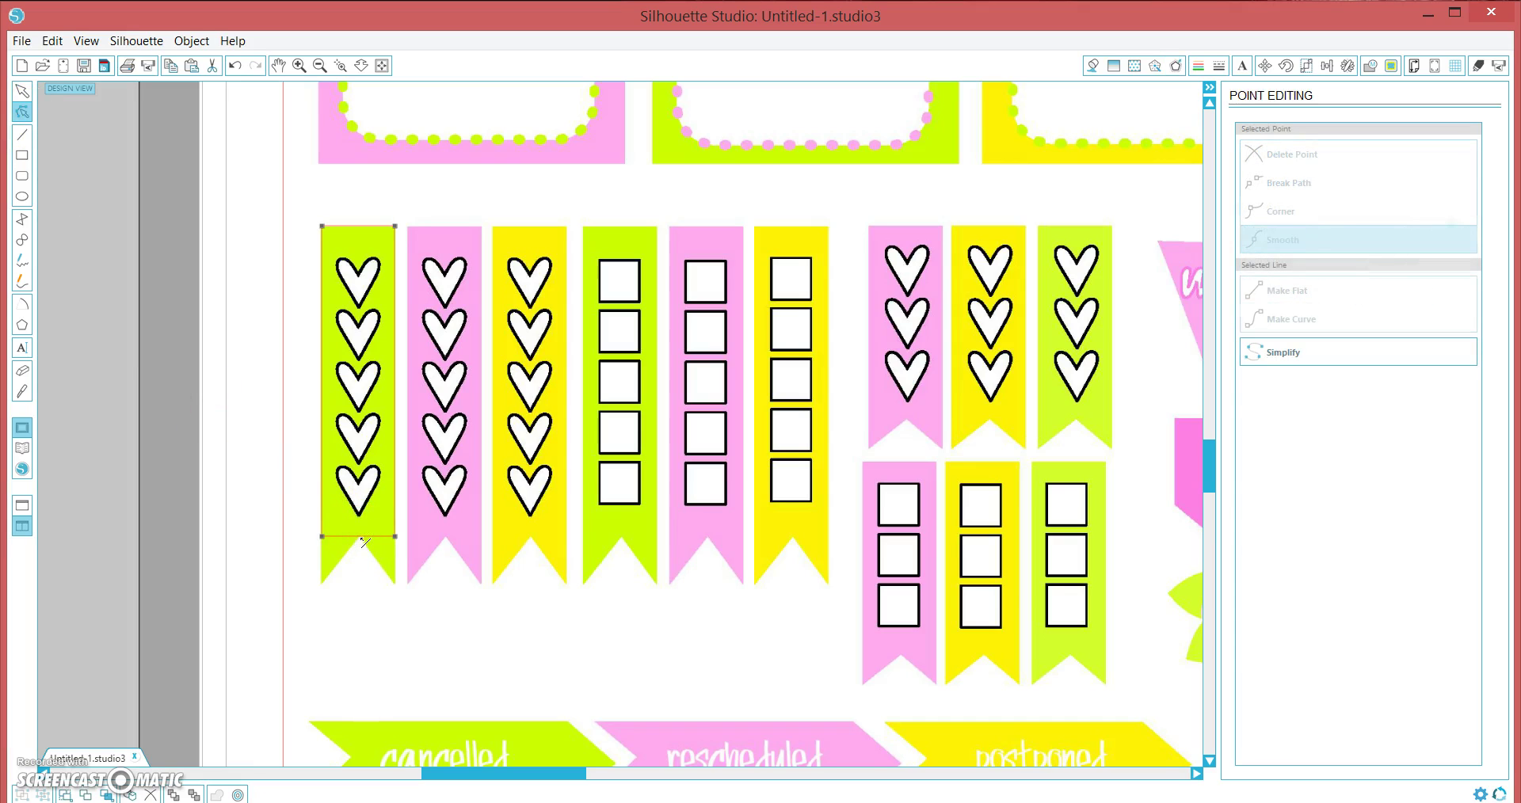
pyautogui.click(361, 538)
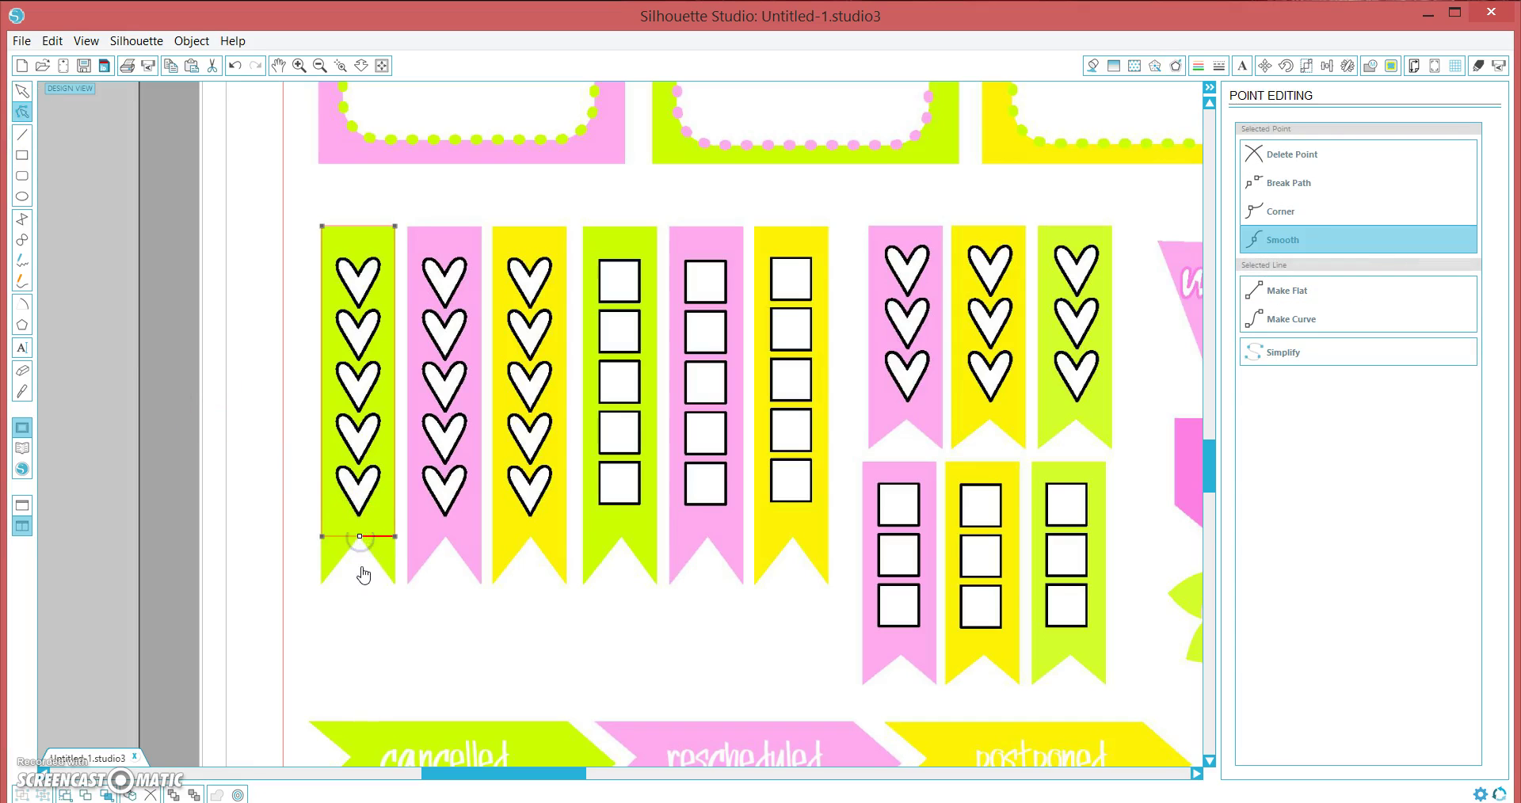
pyautogui.click(324, 542)
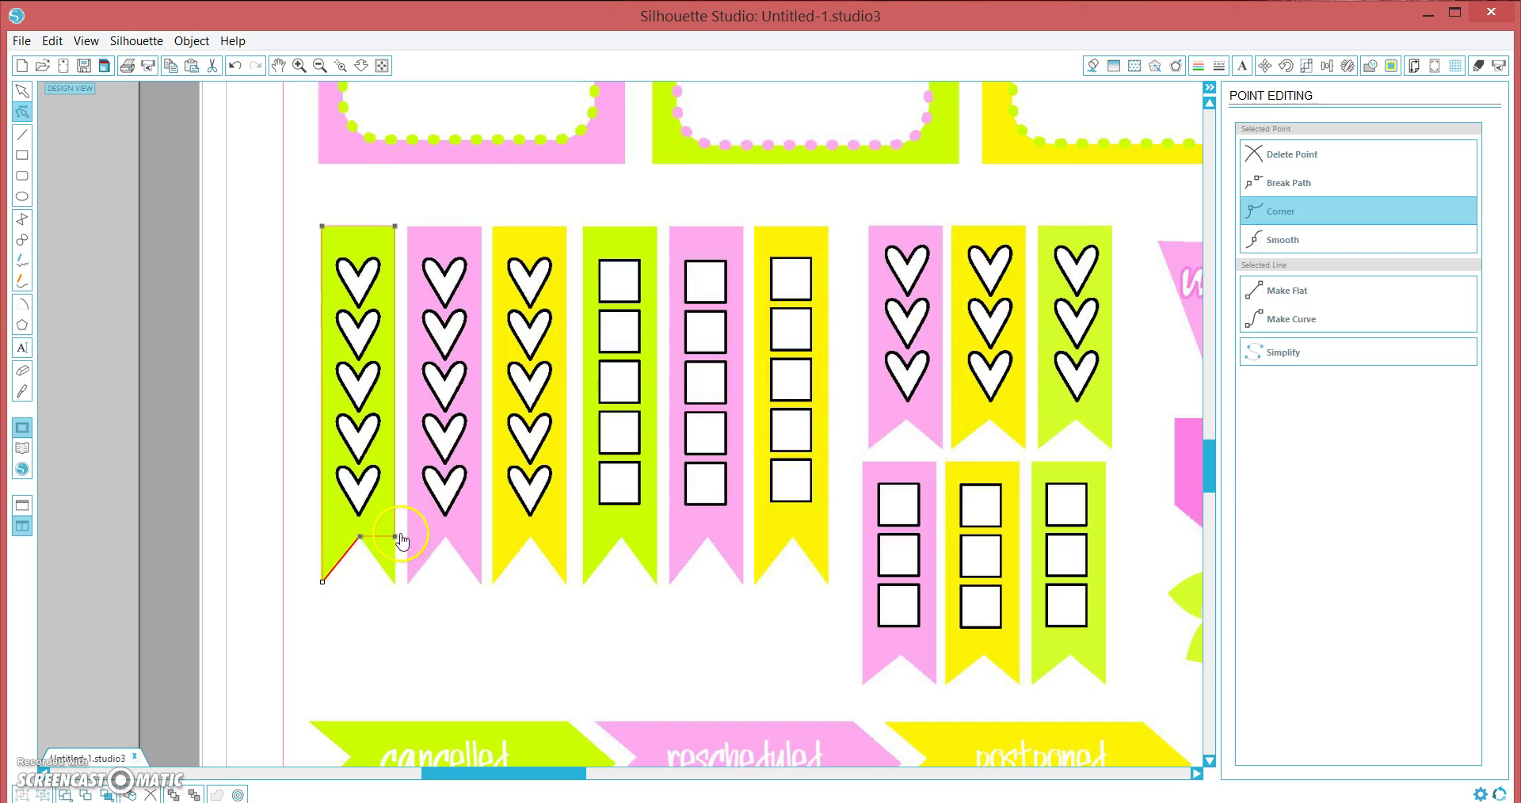
pyautogui.moveTo(395, 537); pyautogui.dragTo(395, 581)
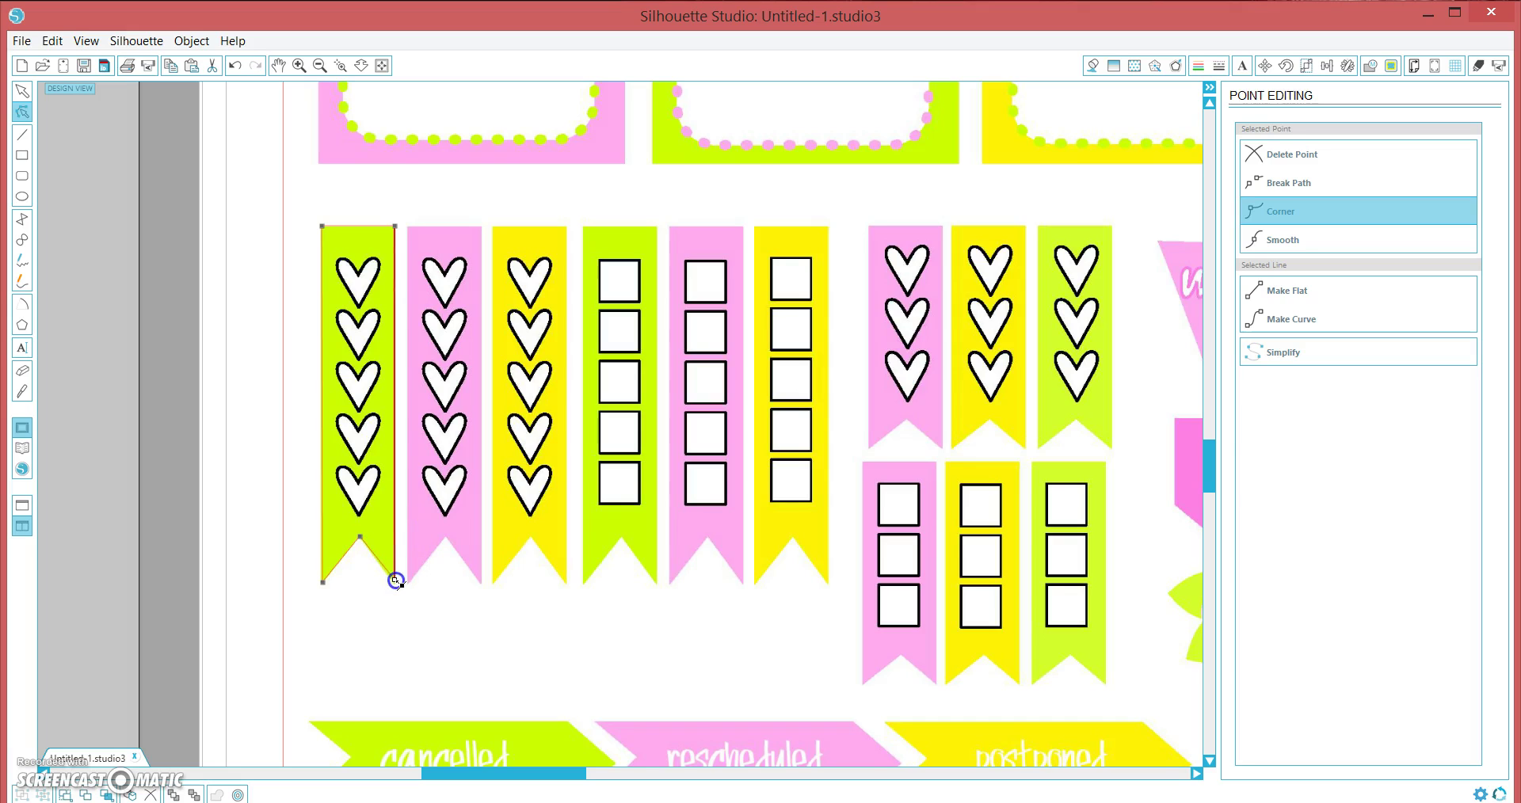
pyautogui.click(225, 367)
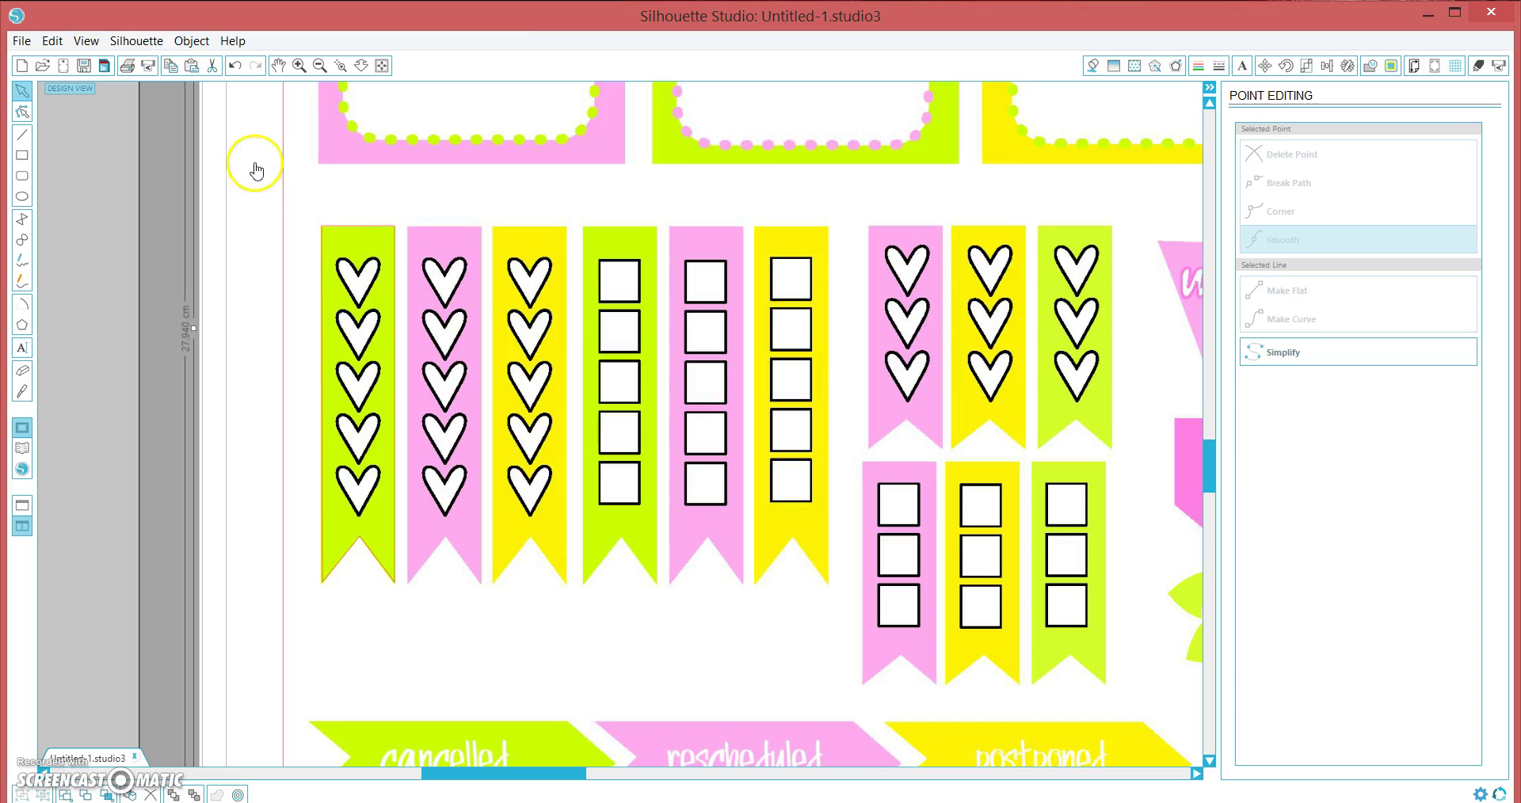
# Step: Trace and detach the green checkbox flag with scale 4 and a high pass filter of 67.00
pyautogui.click(1391, 66)
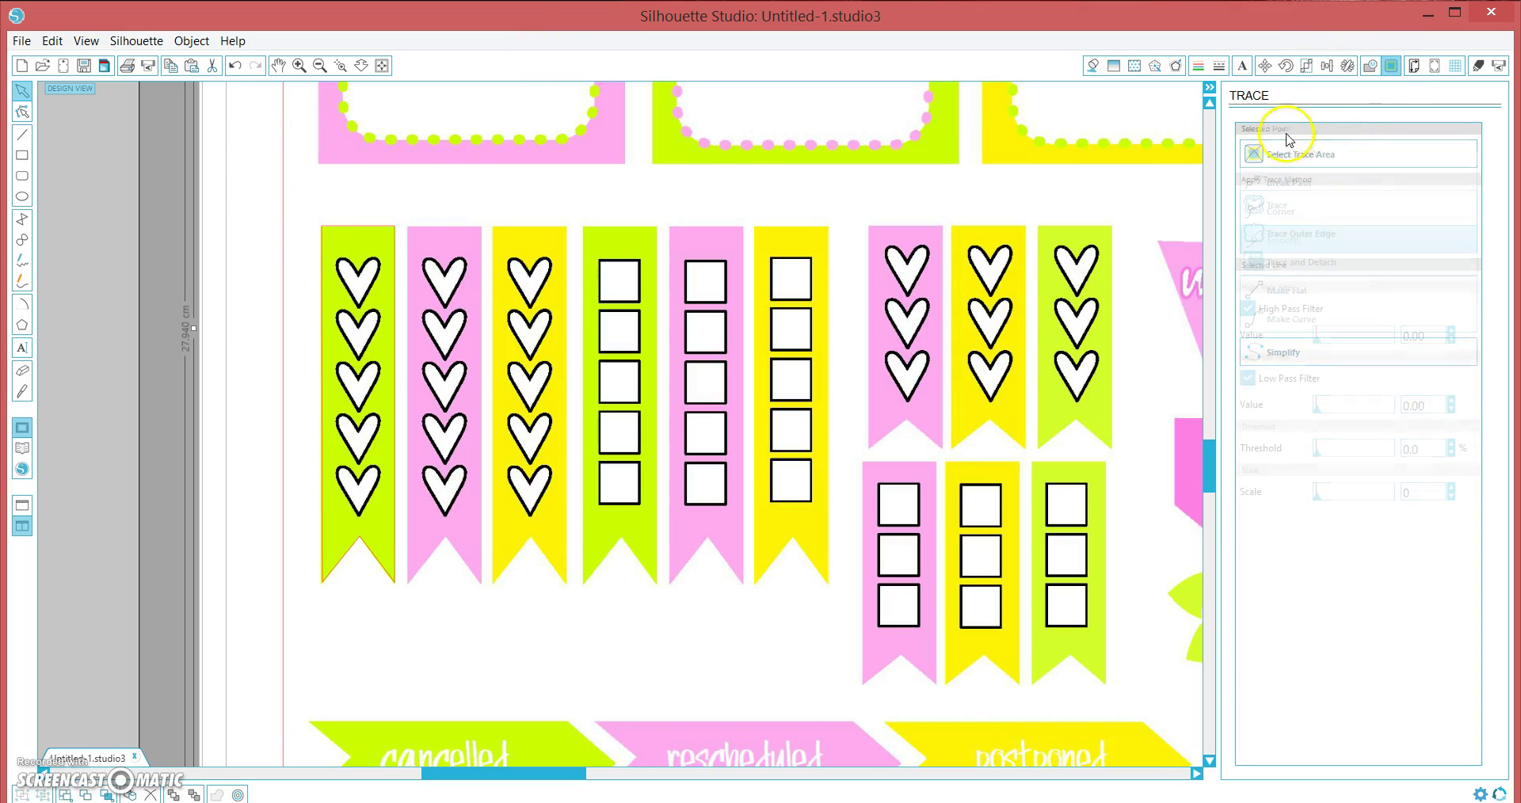
pyautogui.click(1278, 159)
pyautogui.moveTo(568, 202)
pyautogui.mouseDown()
pyautogui.moveTo(653, 532)
pyautogui.moveTo(657, 634)
pyautogui.moveTo(670, 604)
pyautogui.mouseUp()
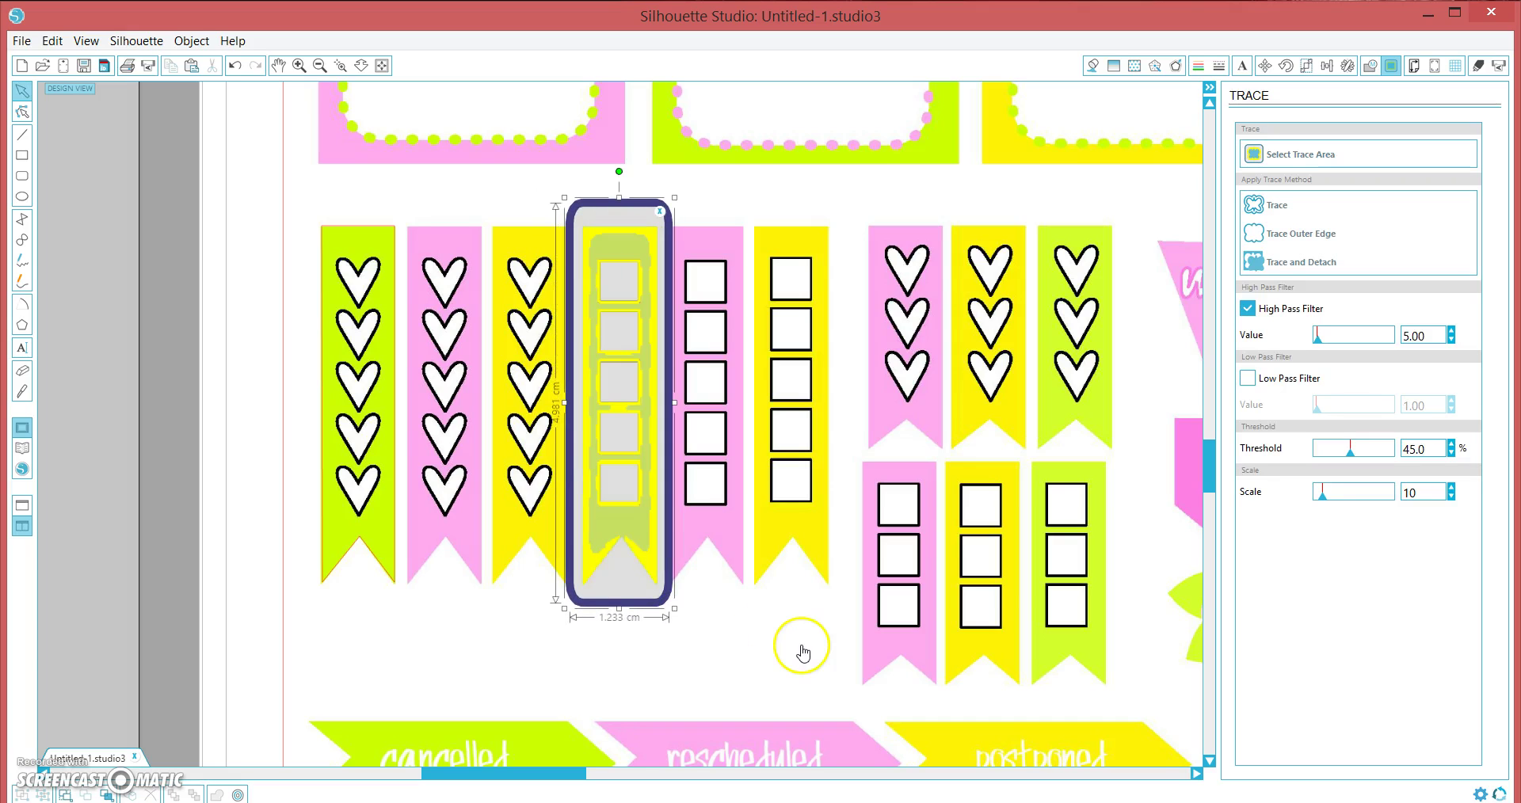
pyautogui.moveTo(1327, 495); pyautogui.dragTo(1317, 494)
pyautogui.click(1319, 339)
pyautogui.moveTo(1319, 341); pyautogui.dragTo(1326, 342)
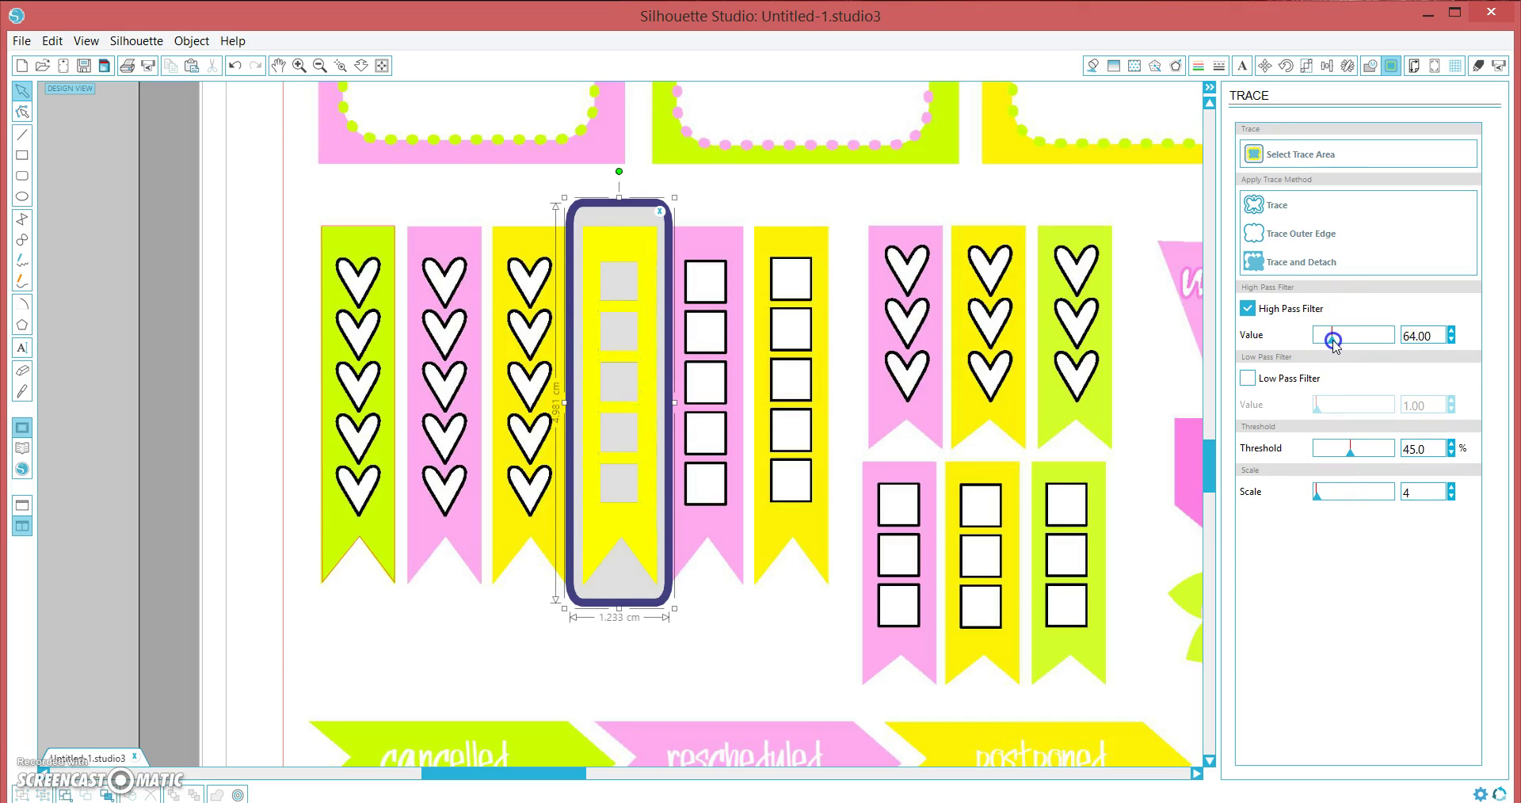
pyautogui.click(1283, 261)
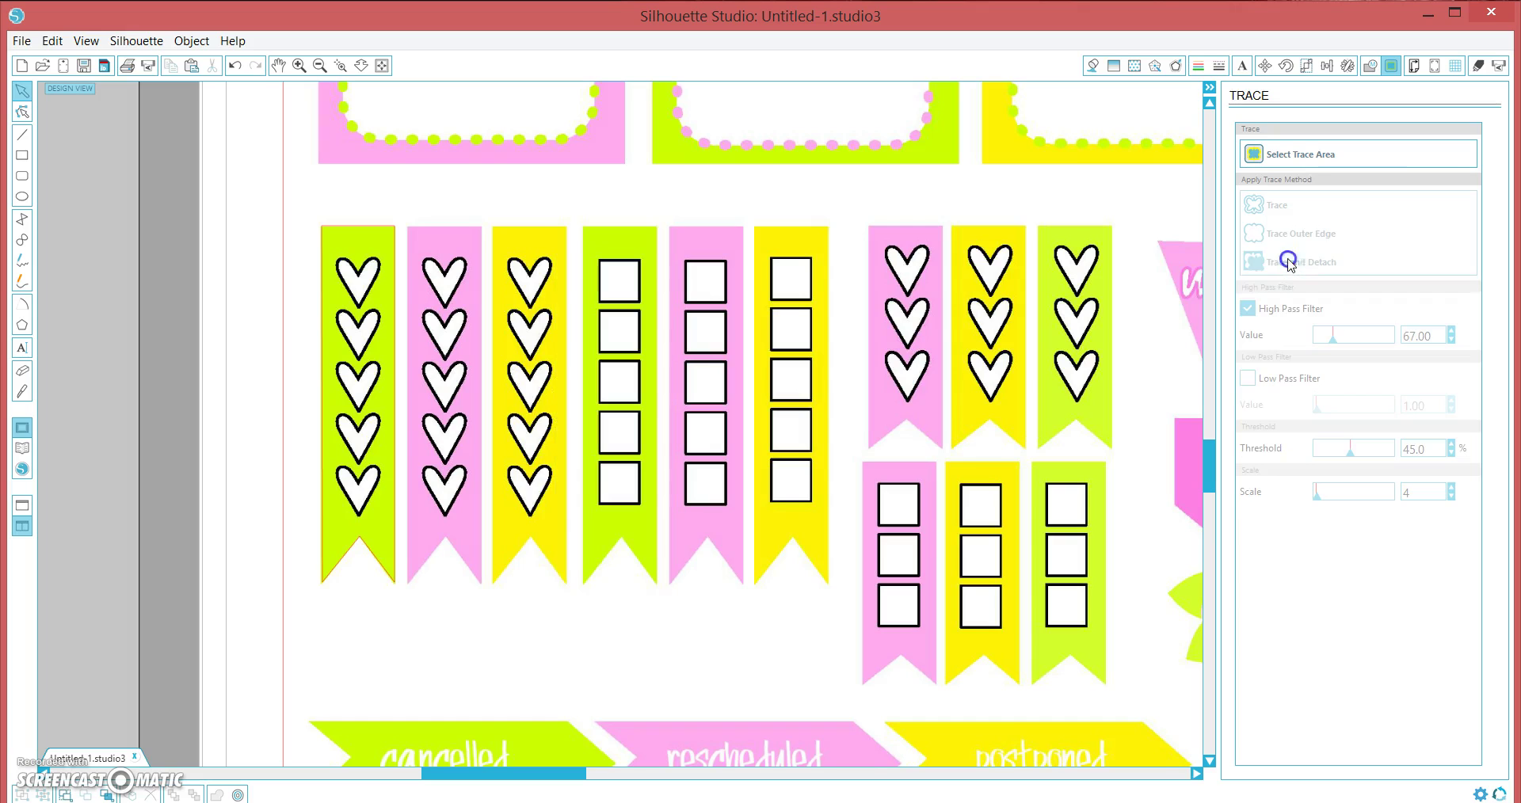
# Step: Move the detached green checkbox flag off the stickers and place it back over its original spot
pyautogui.doubleClick(634, 381)
pyautogui.moveTo(634, 381); pyautogui.dragTo(254, 339)
pyautogui.click(25, 91)
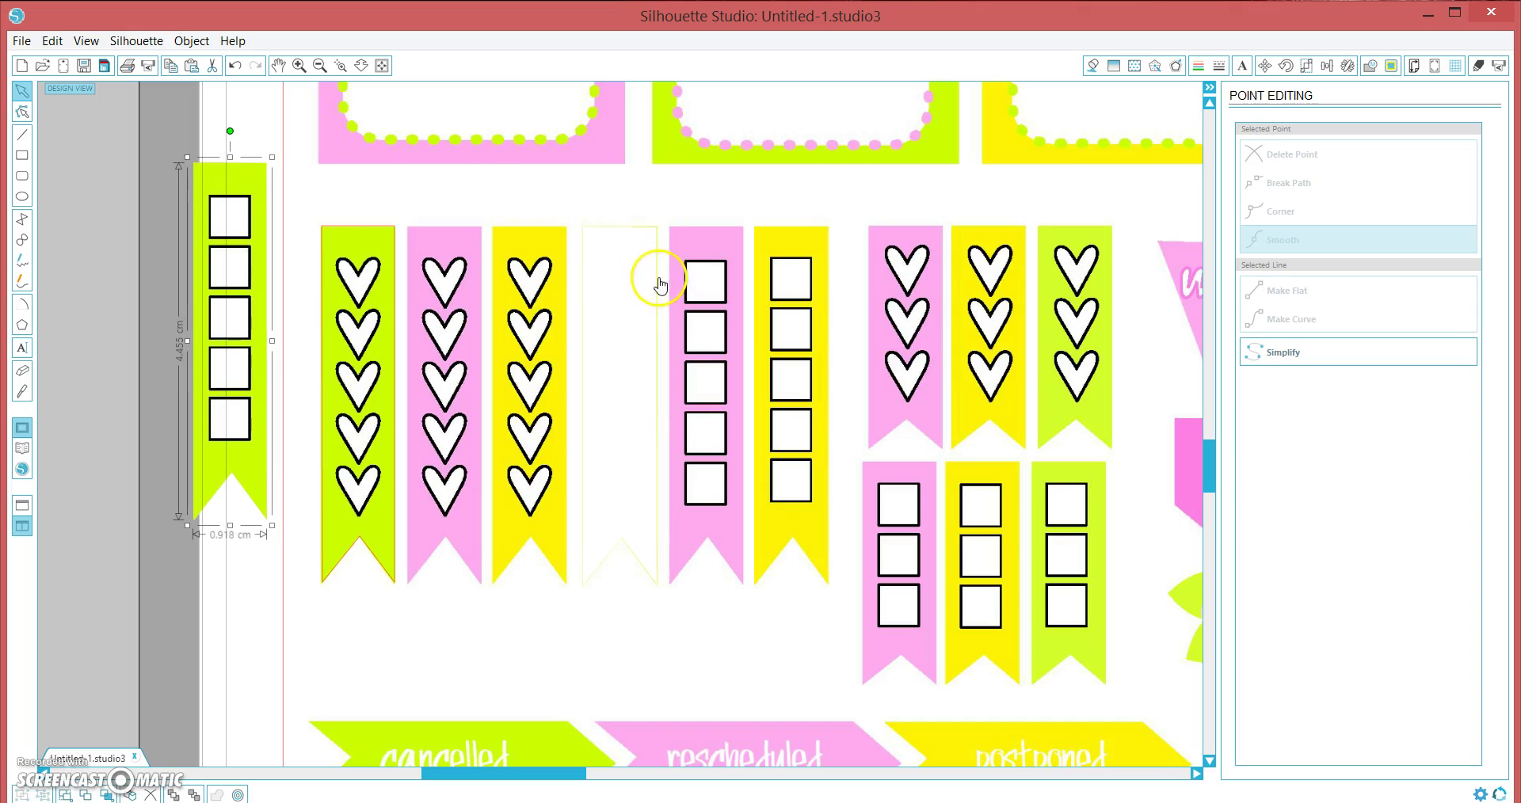
pyautogui.moveTo(235, 310); pyautogui.dragTo(194, 365)
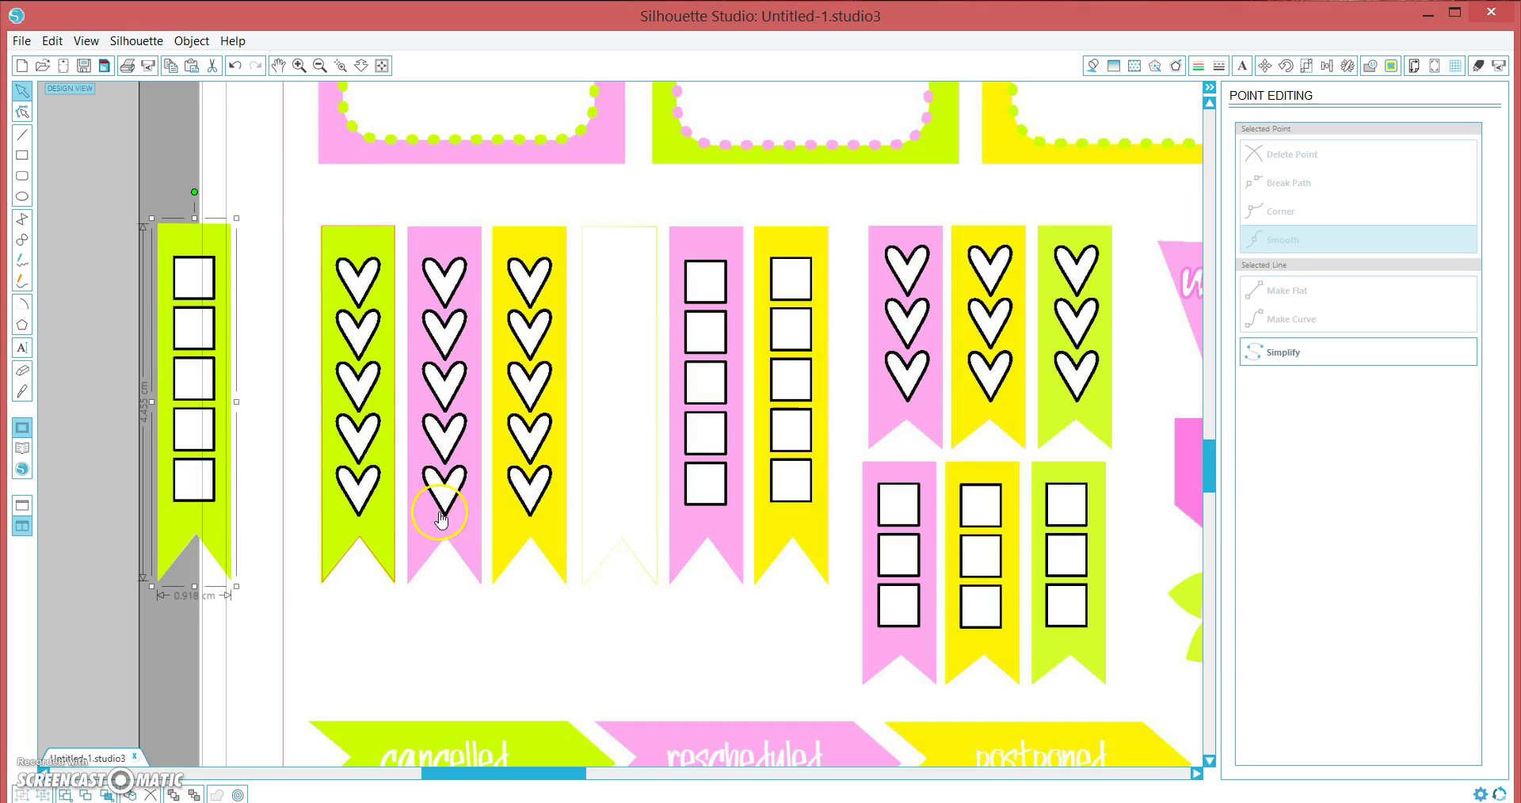
pyautogui.moveTo(231, 440); pyautogui.dragTo(652, 456)
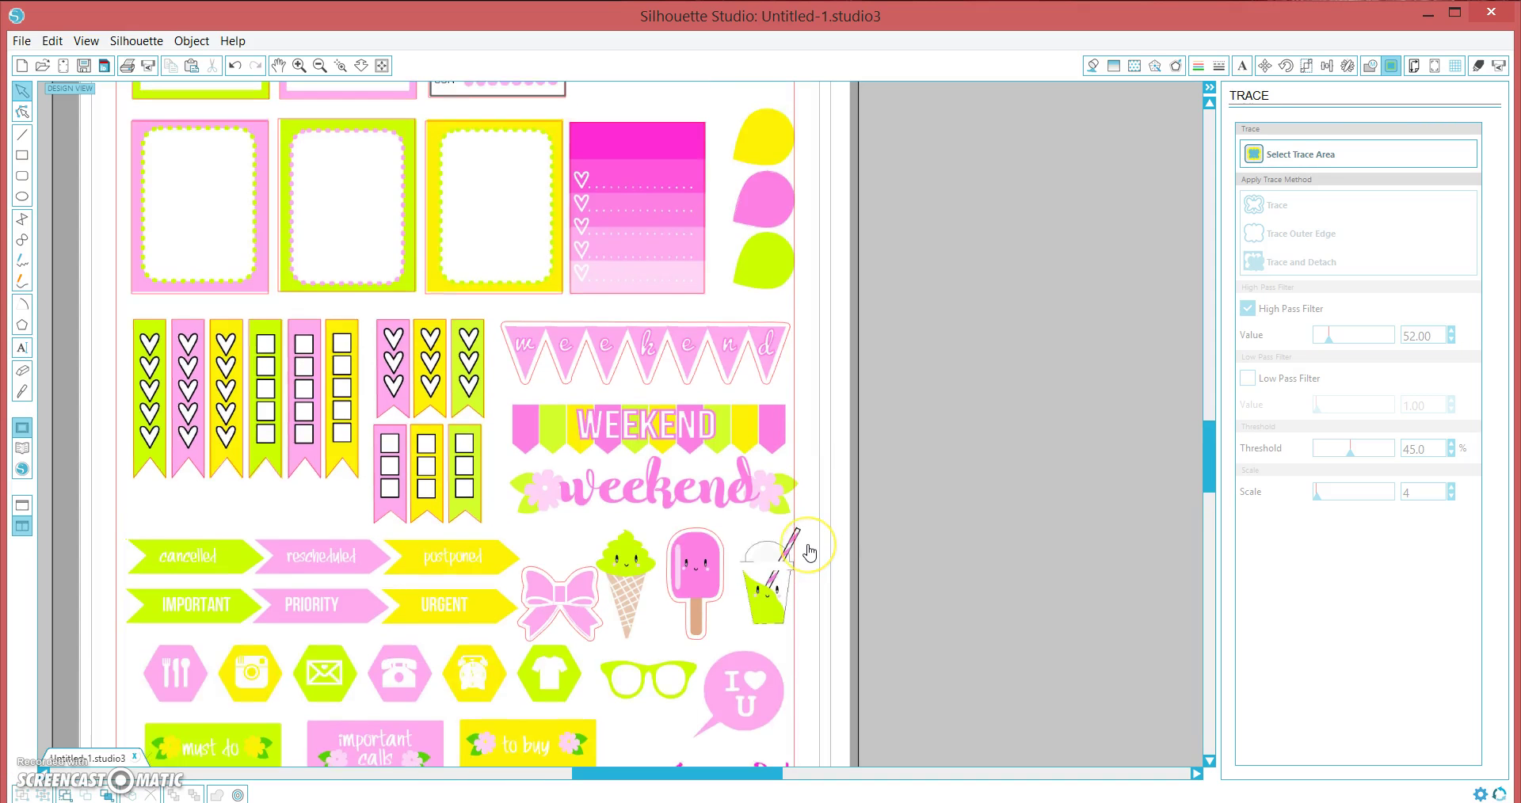
# Step: Move the first green heart flag's cut outline aside and undo the move
pyautogui.scroll(2, 805, 544)
pyautogui.click(223, 212)
pyautogui.scroll(1, 222, 212)
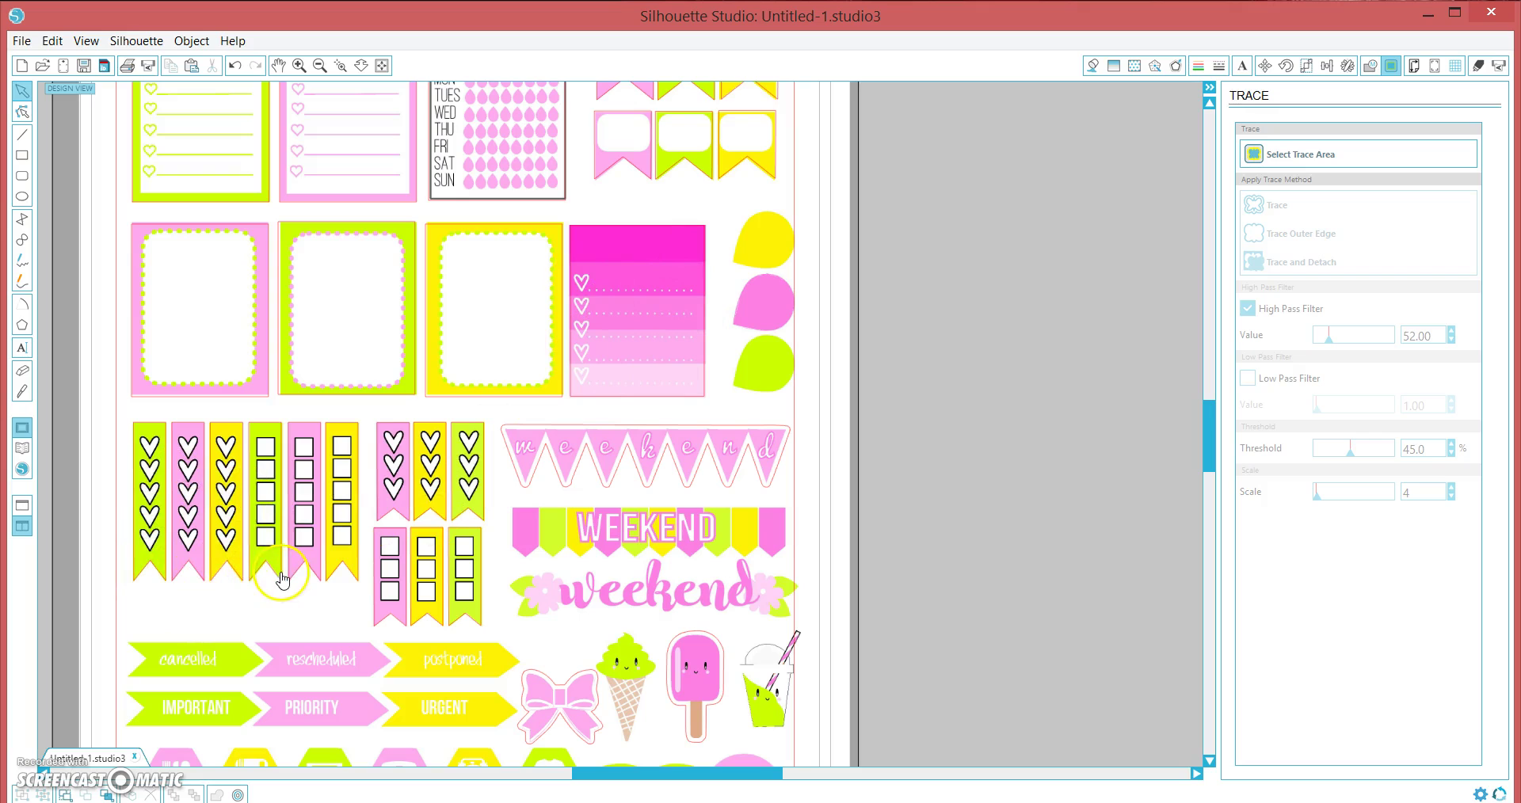
pyautogui.click(133, 581)
pyautogui.click(135, 585)
pyautogui.click(139, 430)
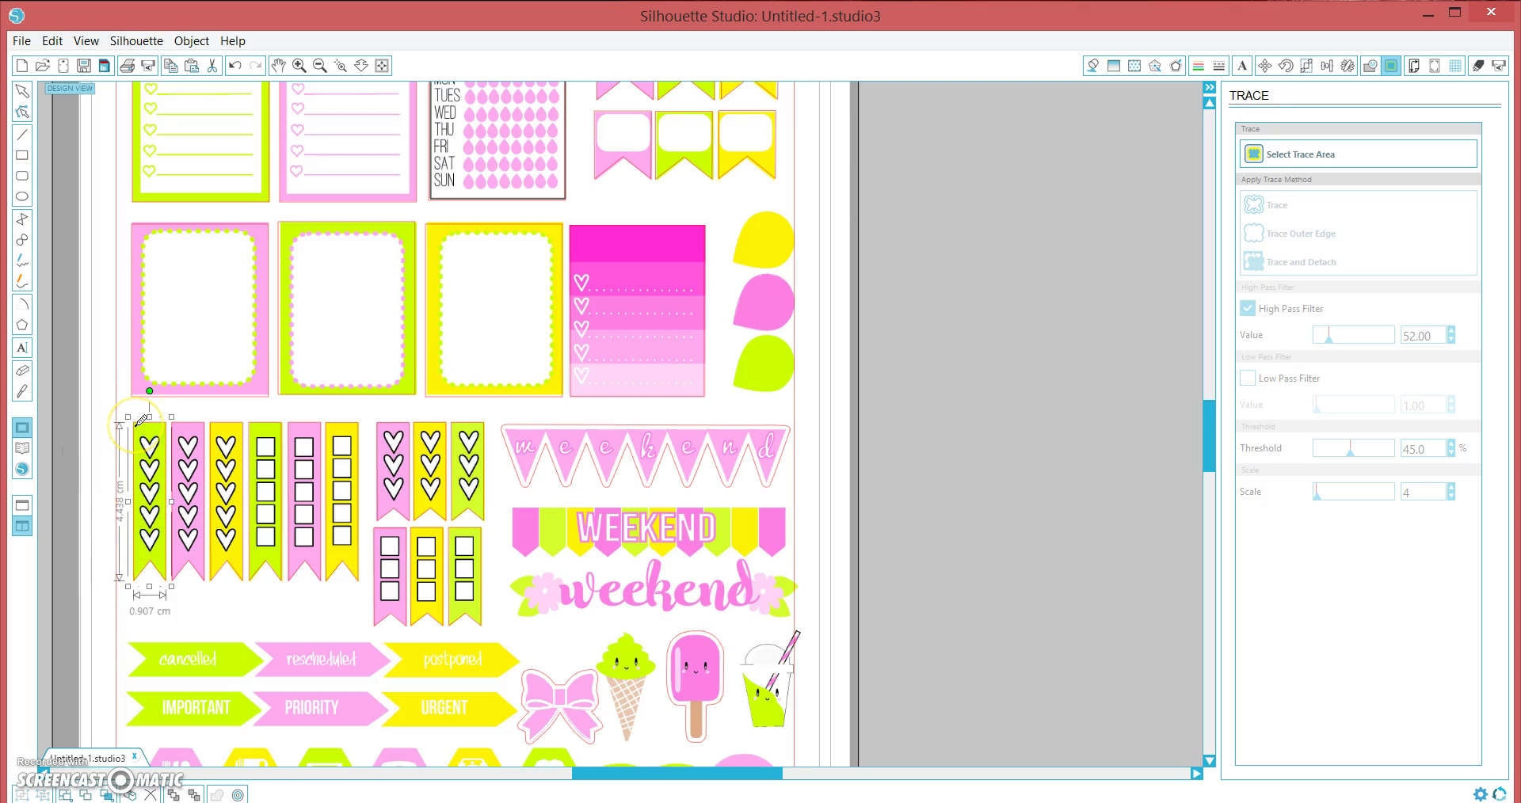
pyautogui.moveTo(161, 576); pyautogui.dragTo(193, 608)
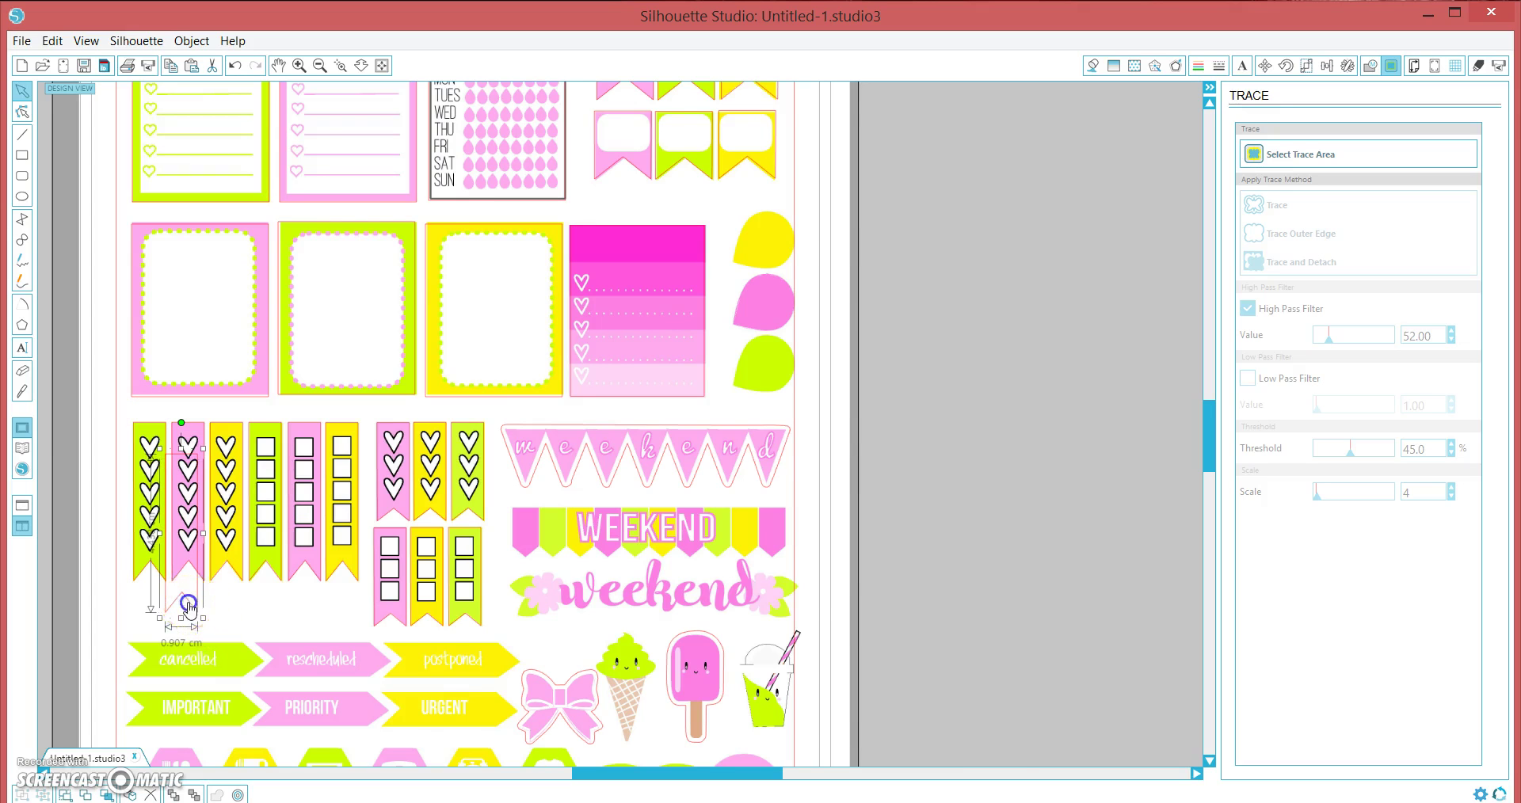
pyautogui.hotkey('ctrl', 'z')
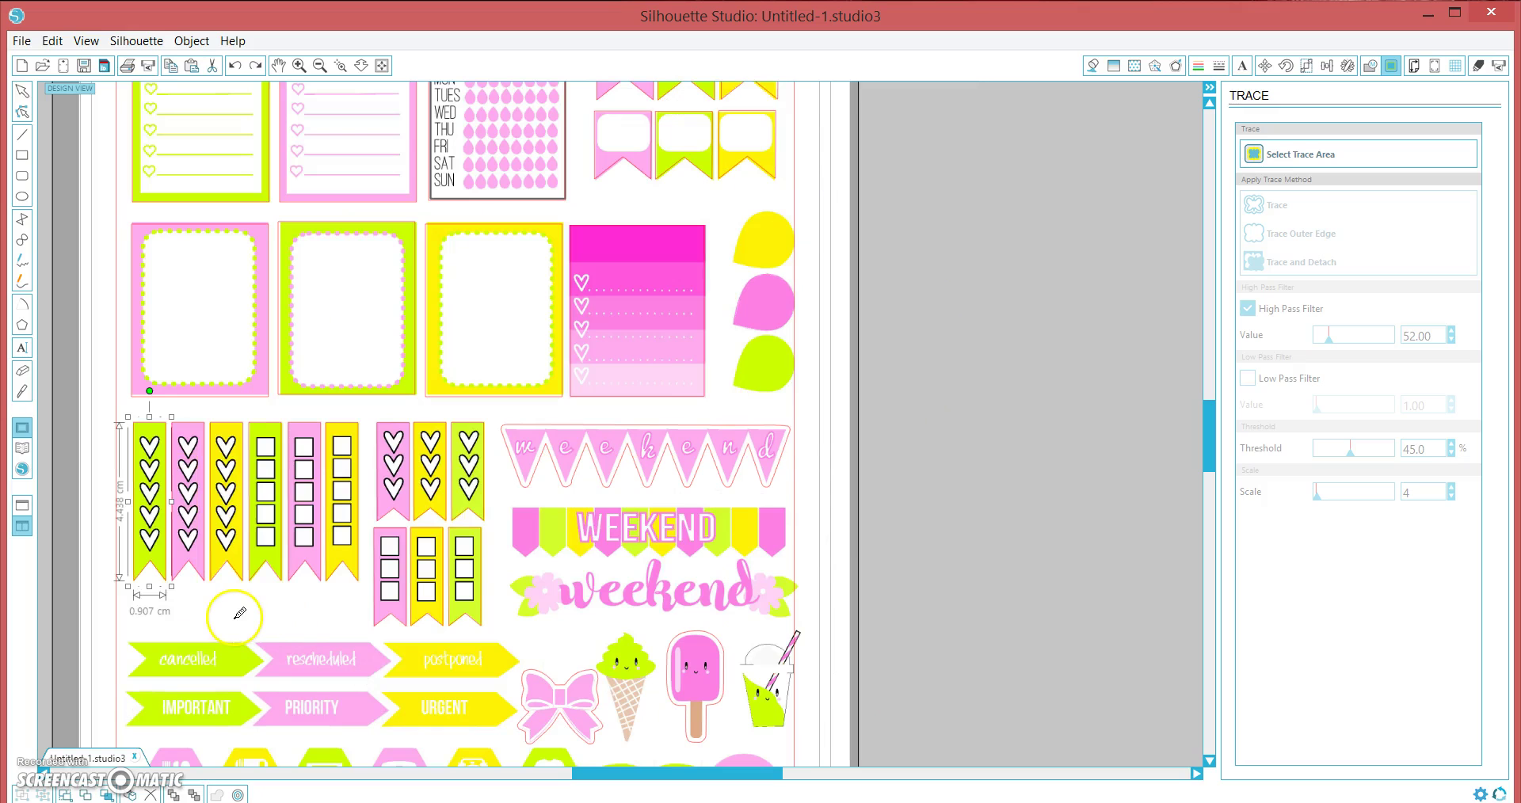
pyautogui.click(829, 578)
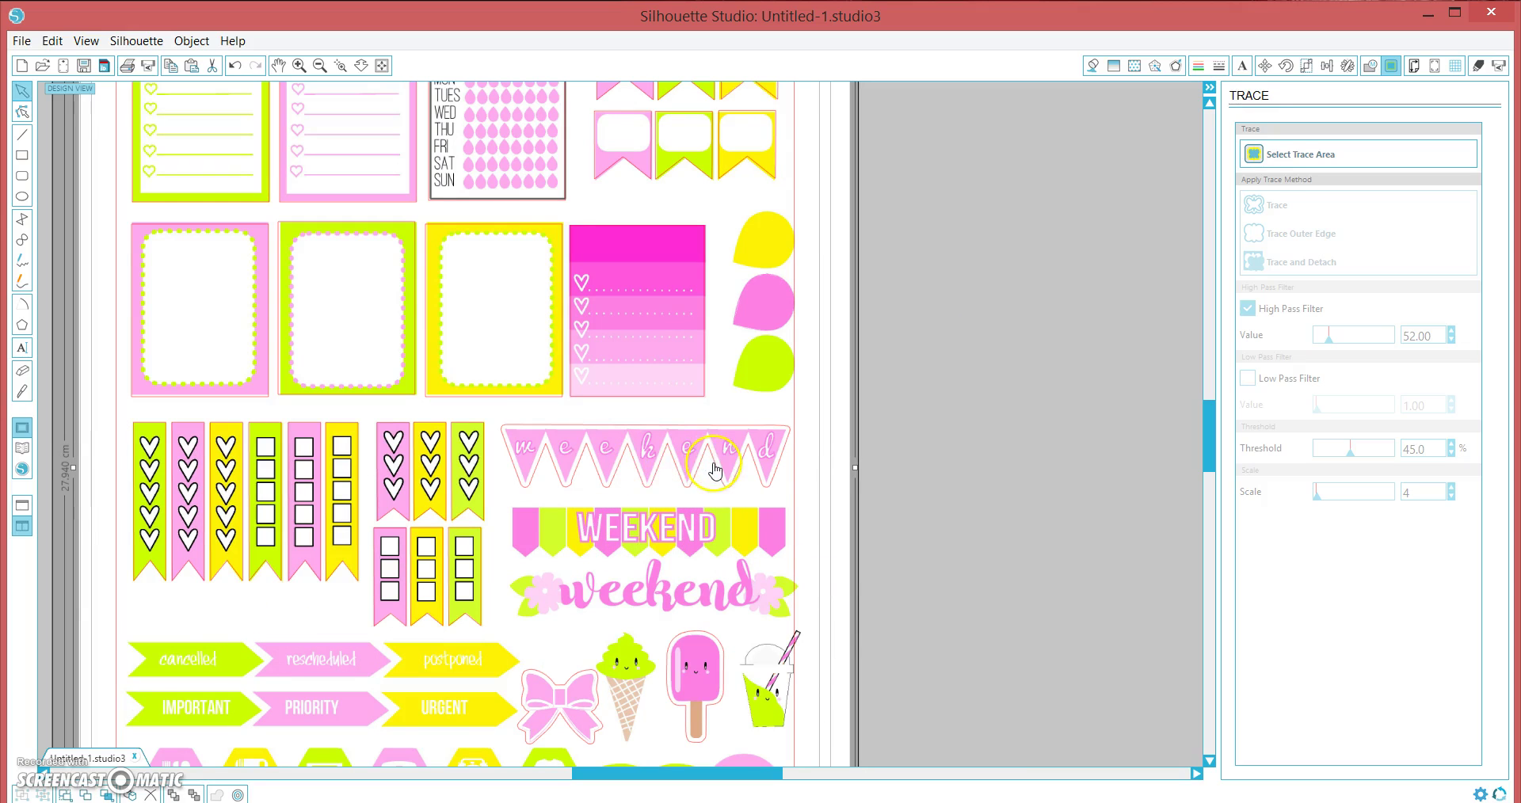
# Step: Mark a trace area about 8.61 by 2.06 cm around the script "weekend" sticker and its flowers
pyautogui.scroll(5, 849, 406)
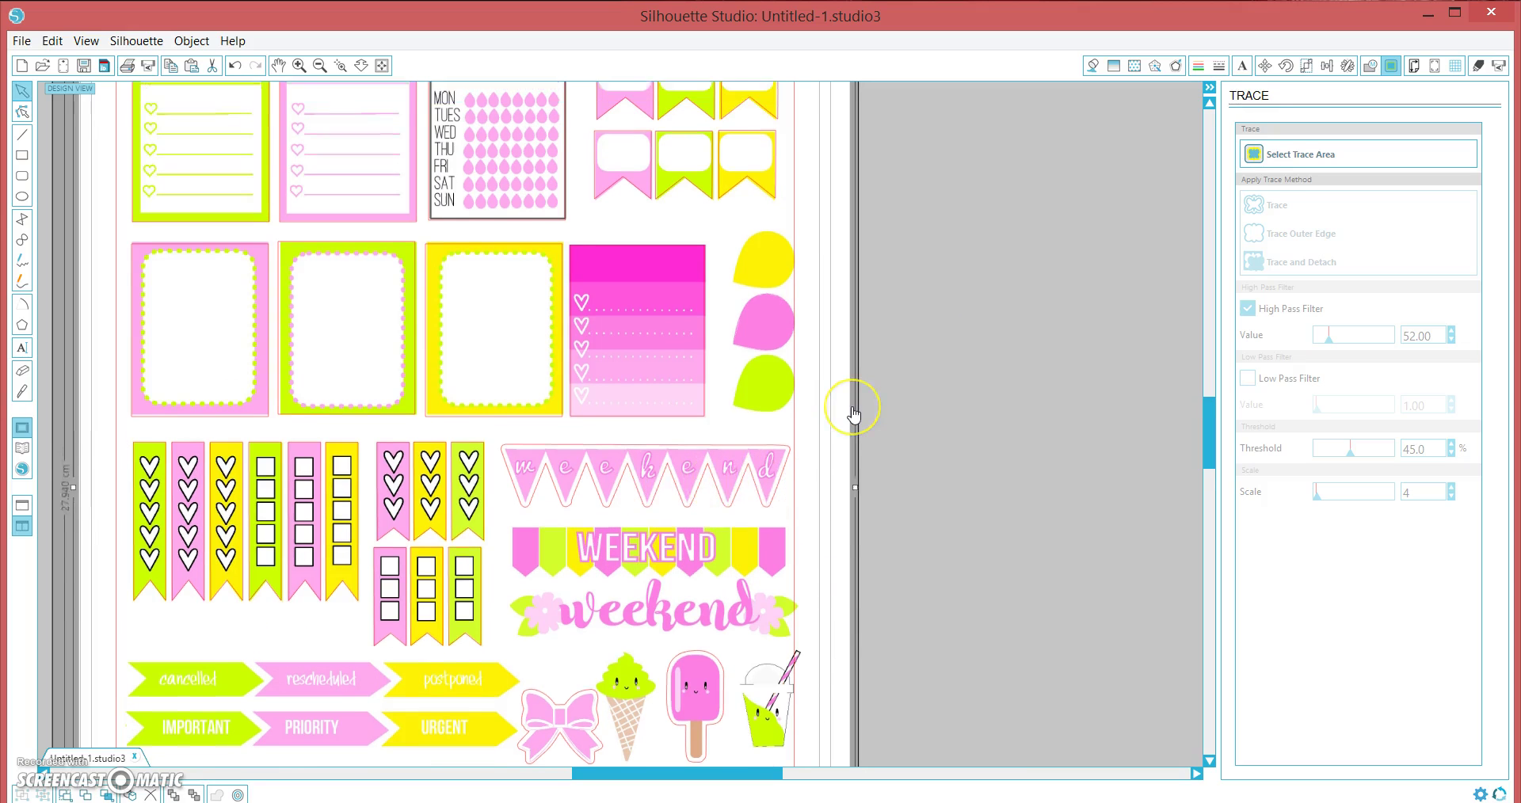
pyautogui.scroll(-10, 854, 415)
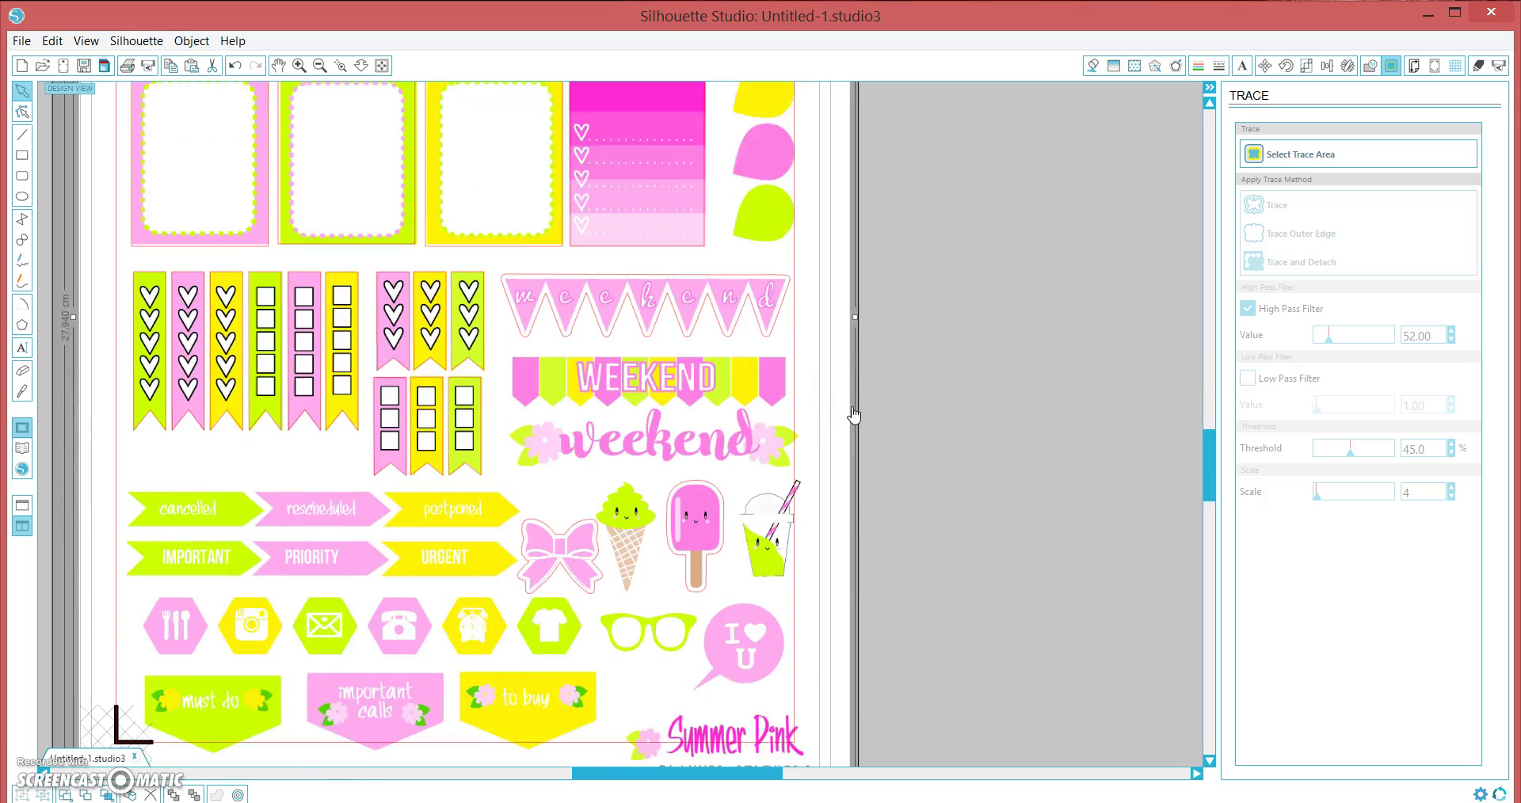
pyautogui.press('z')
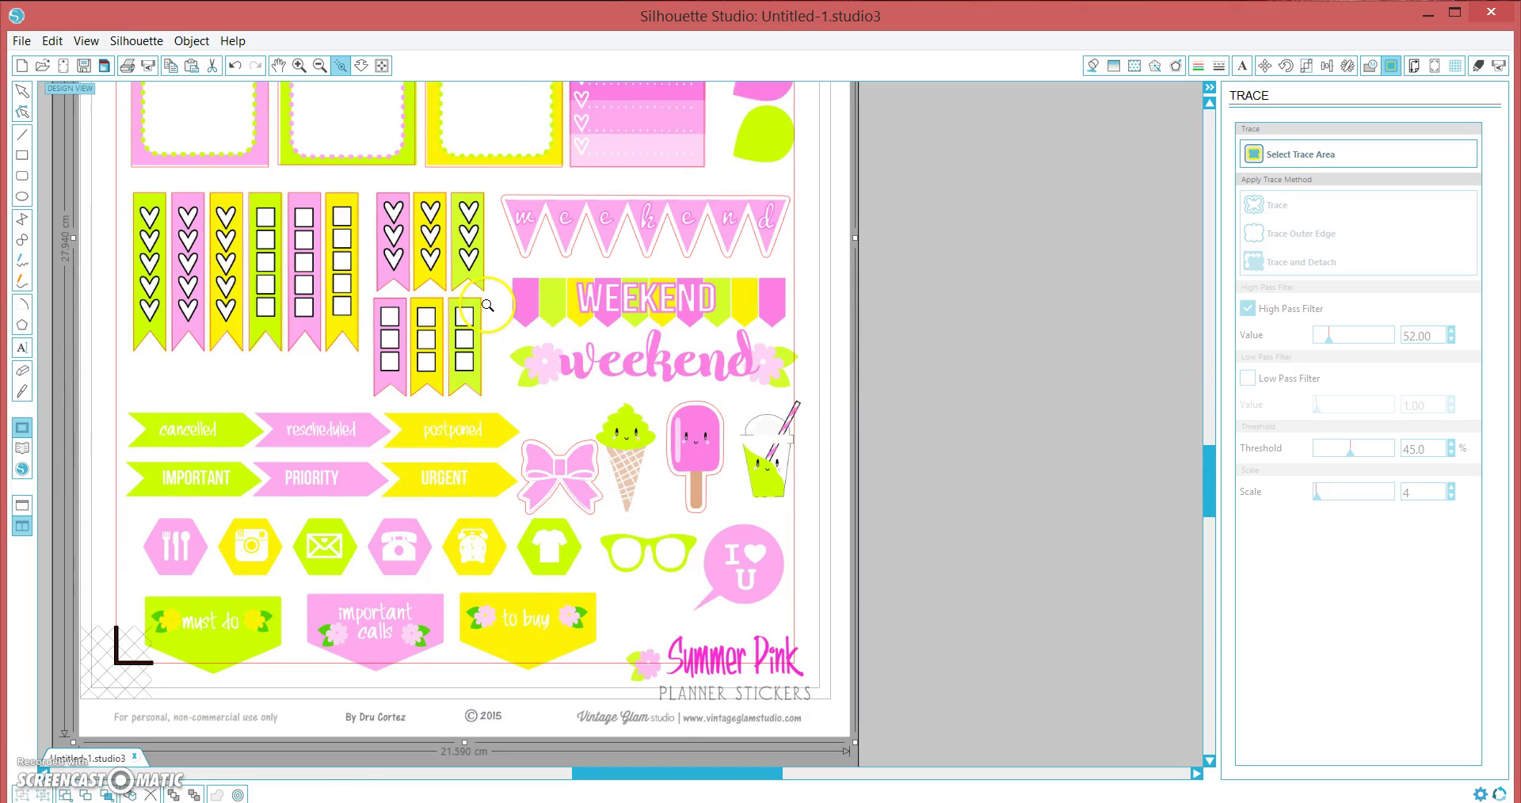
pyautogui.moveTo(487, 305)
pyautogui.mouseDown()
pyautogui.moveTo(657, 381)
pyautogui.moveTo(857, 428)
pyautogui.mouseUp()
pyautogui.click(1276, 150)
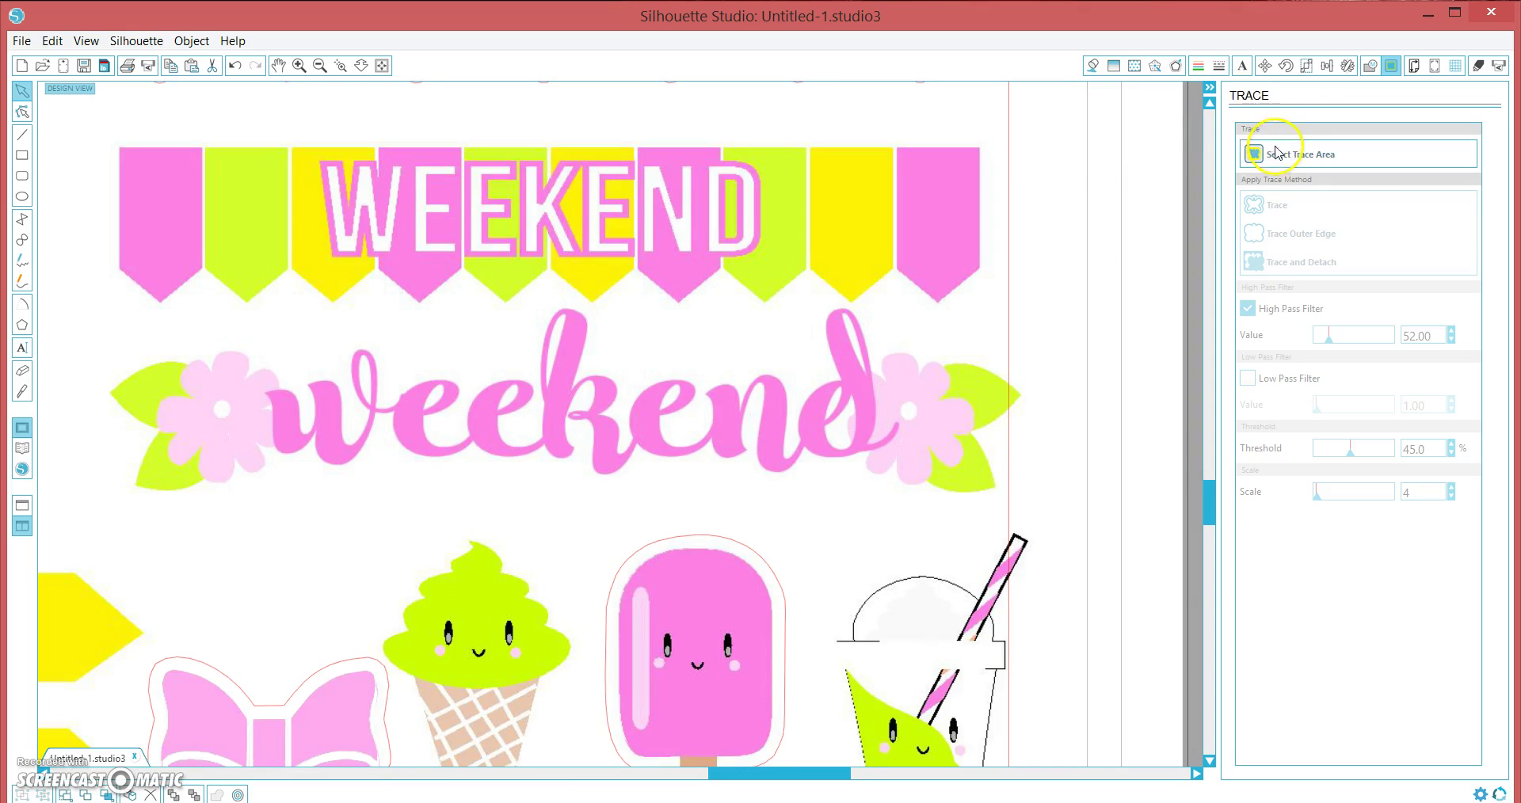
pyautogui.click(1277, 155)
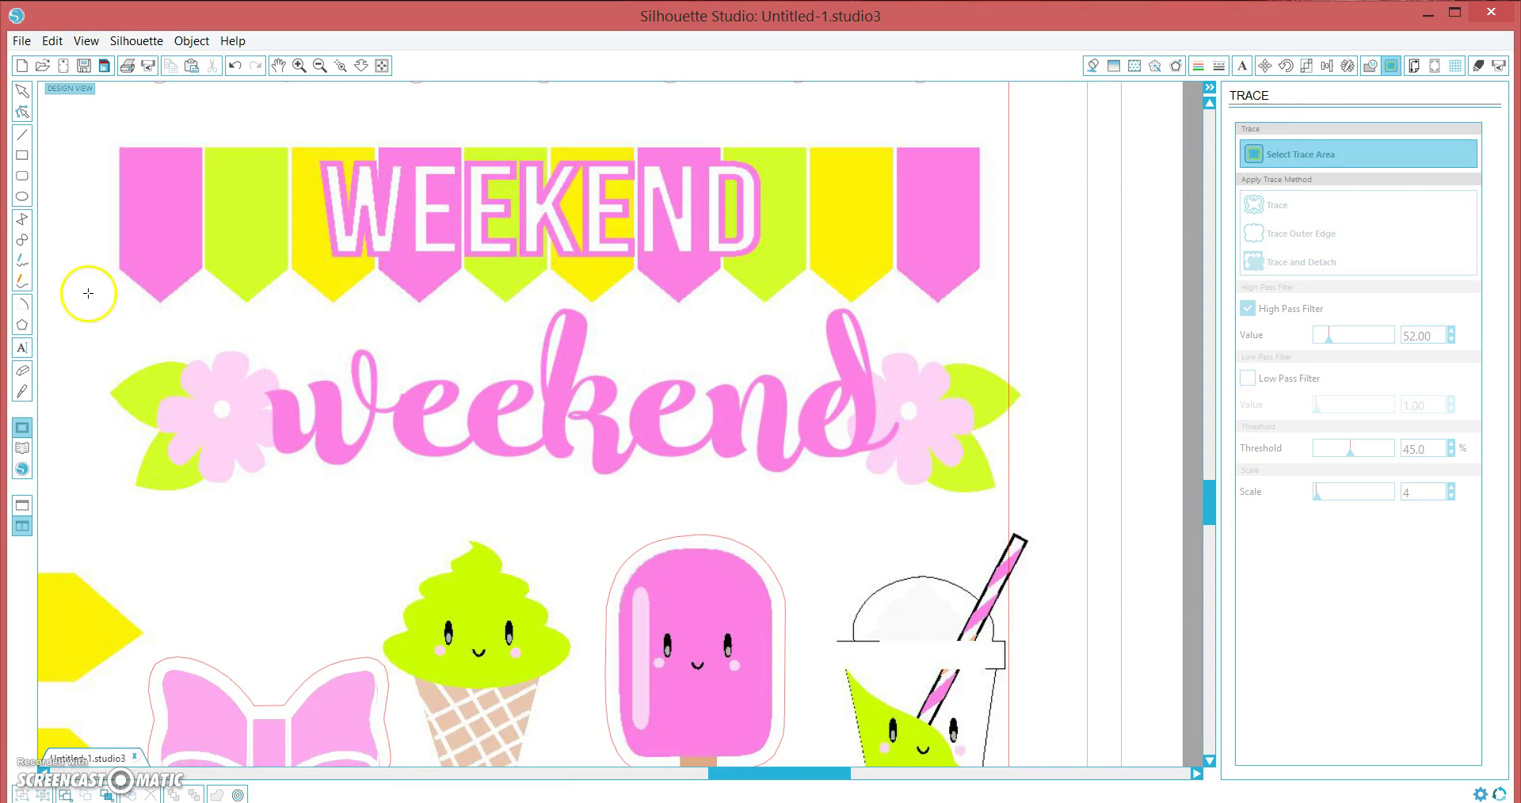
pyautogui.moveTo(84, 300)
pyautogui.mouseDown()
pyautogui.moveTo(774, 509)
pyautogui.moveTo(1057, 537)
pyautogui.mouseUp()
pyautogui.click(628, 339)
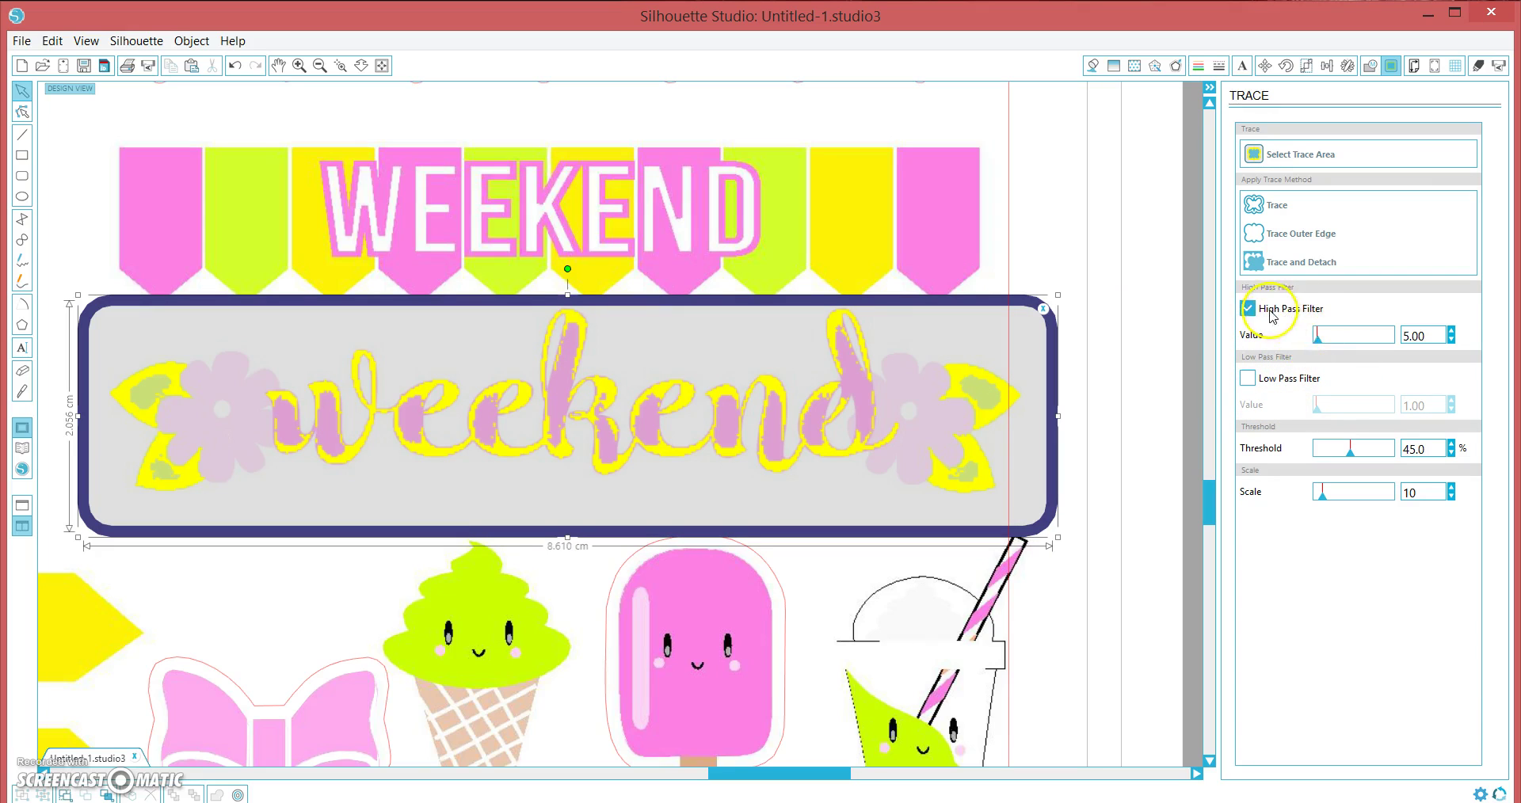
# Step: Set the trace scale to 4, the high pass filter to 277.00 and the threshold to 55.2 %
pyautogui.moveTo(1321, 492); pyautogui.dragTo(1302, 495)
pyautogui.moveTo(1317, 335); pyautogui.dragTo(1327, 346)
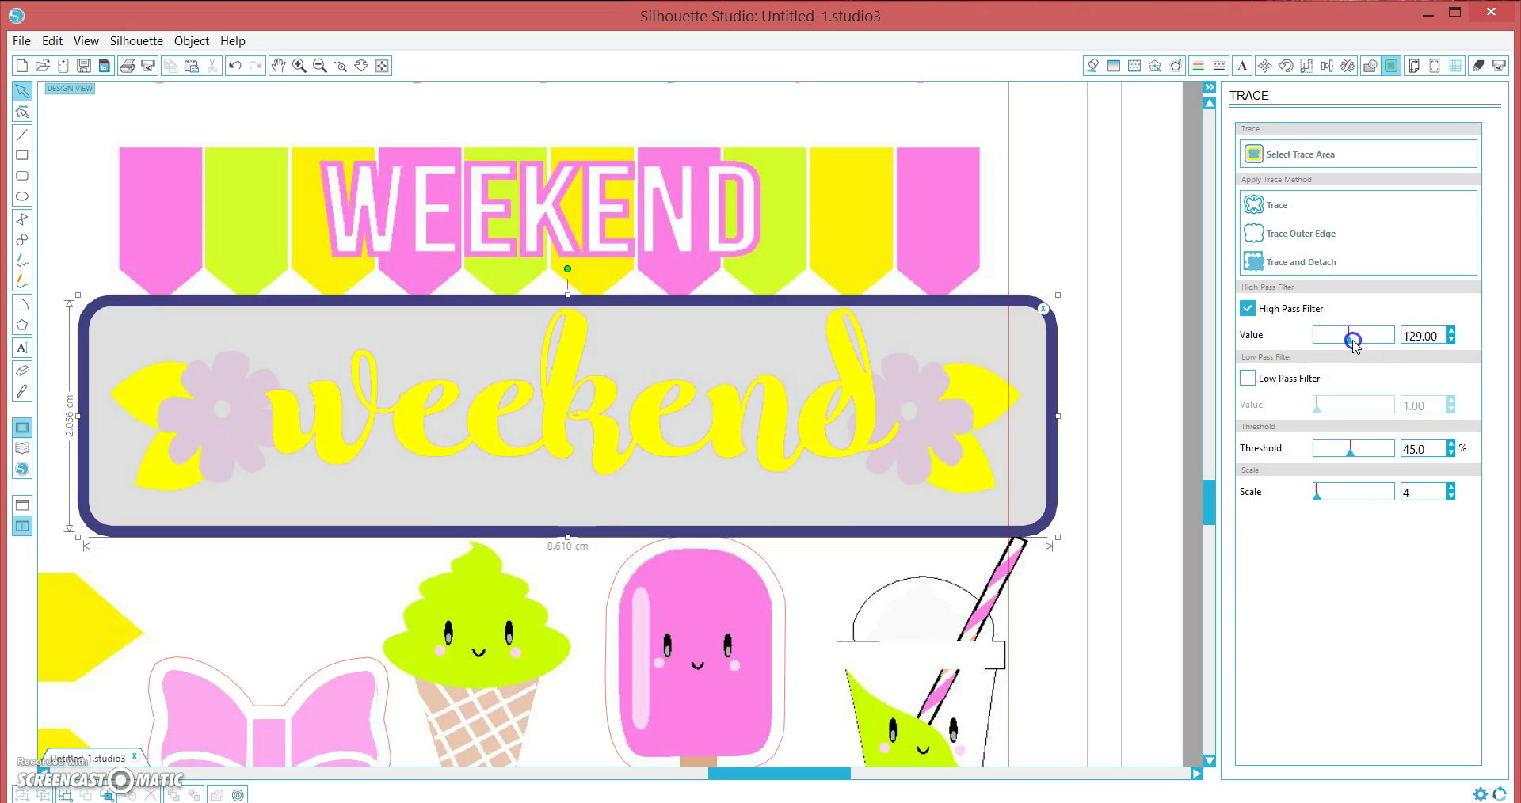
pyautogui.moveTo(1373, 339)
pyautogui.mouseDown()
pyautogui.moveTo(1400, 337)
pyautogui.moveTo(1372, 339)
pyautogui.mouseUp()
pyautogui.moveTo(1356, 457); pyautogui.dragTo(1360, 457)
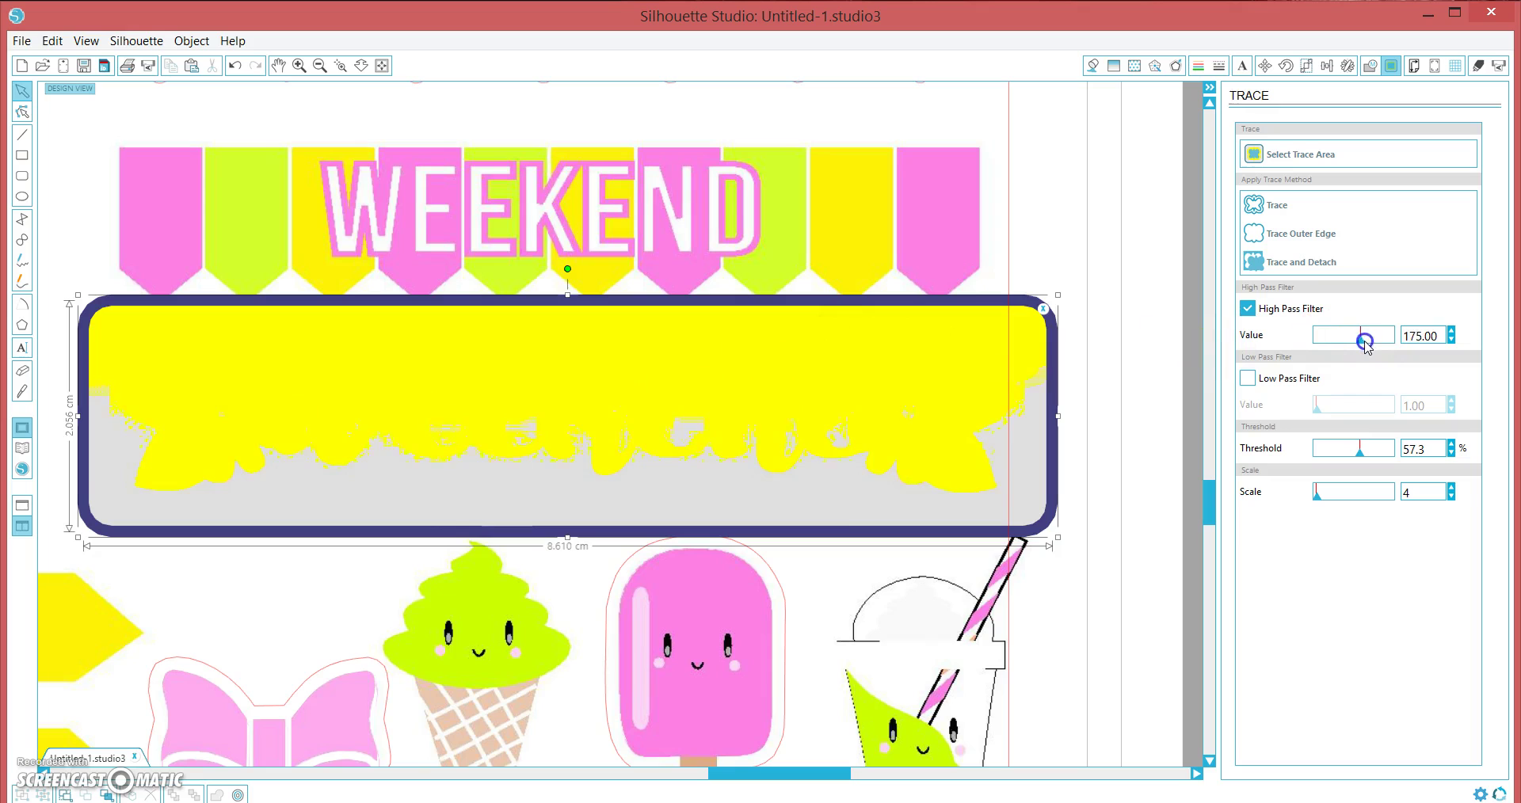
pyautogui.moveTo(1381, 343); pyautogui.dragTo(1387, 343)
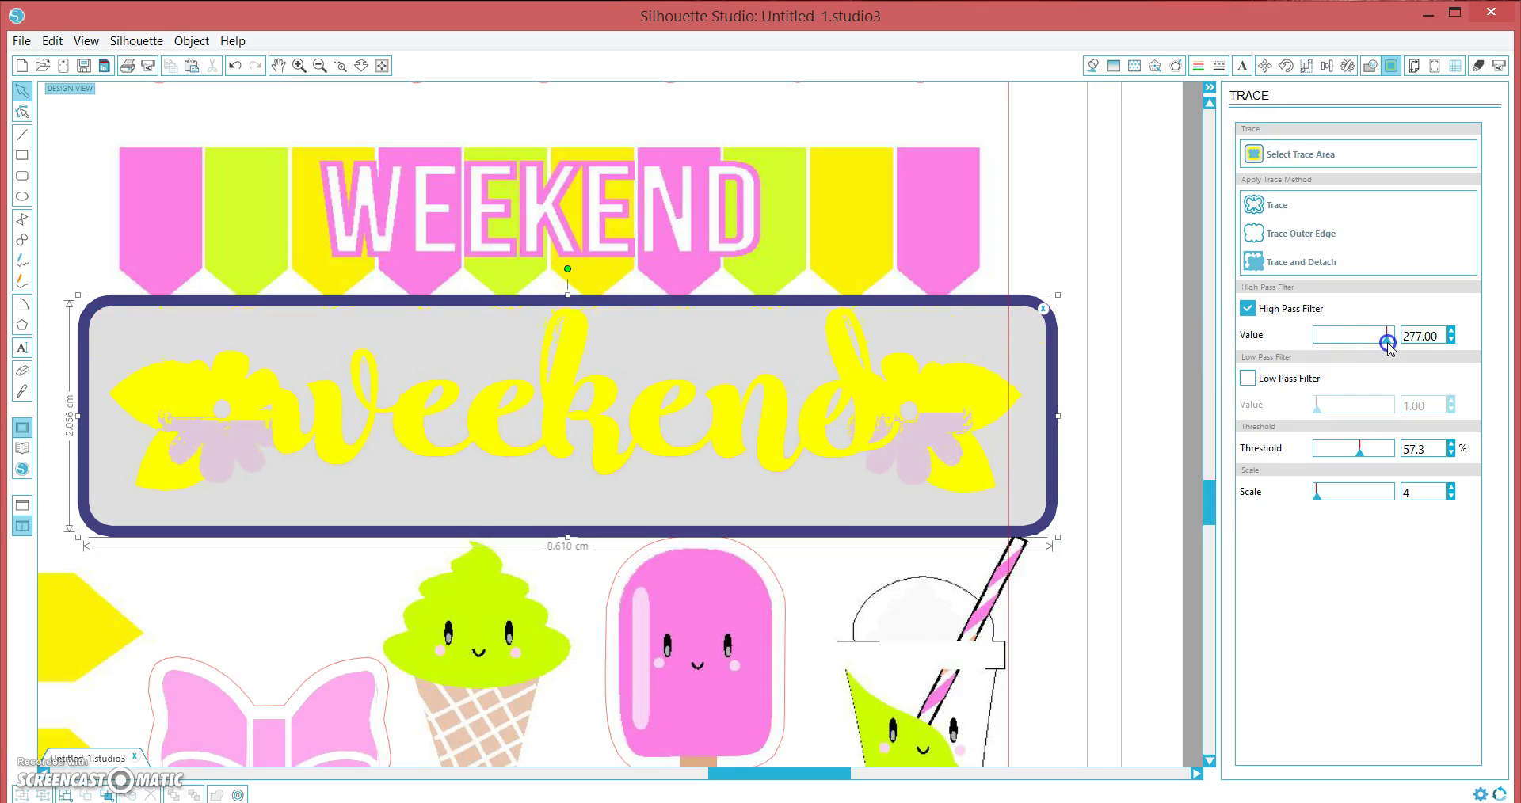
pyautogui.moveTo(1361, 453); pyautogui.dragTo(1360, 453)
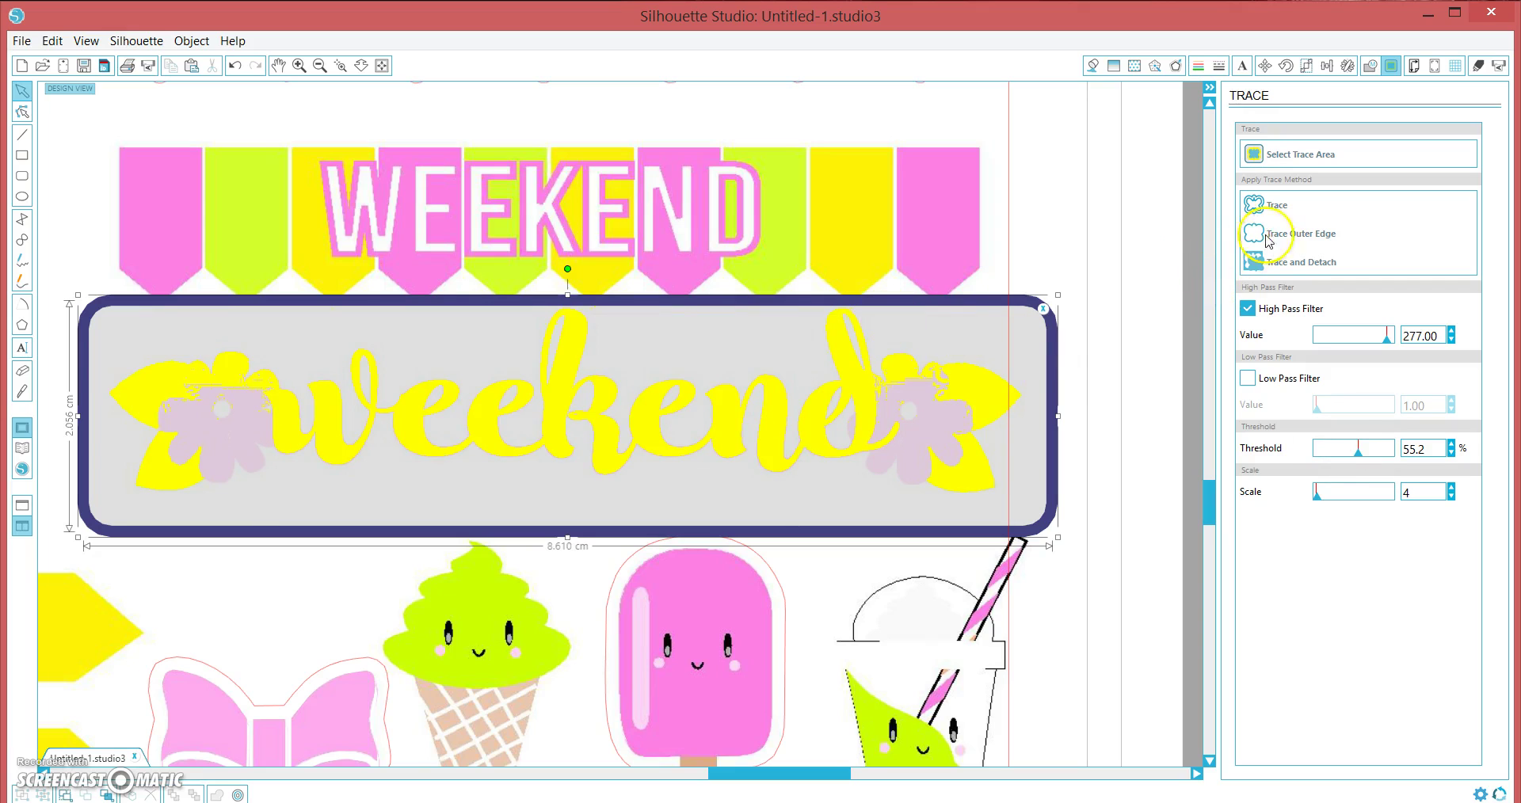
# Step: Try to trace and detach the script "weekend" sticker, and undo back to the marked trace area
pyautogui.click(1293, 267)
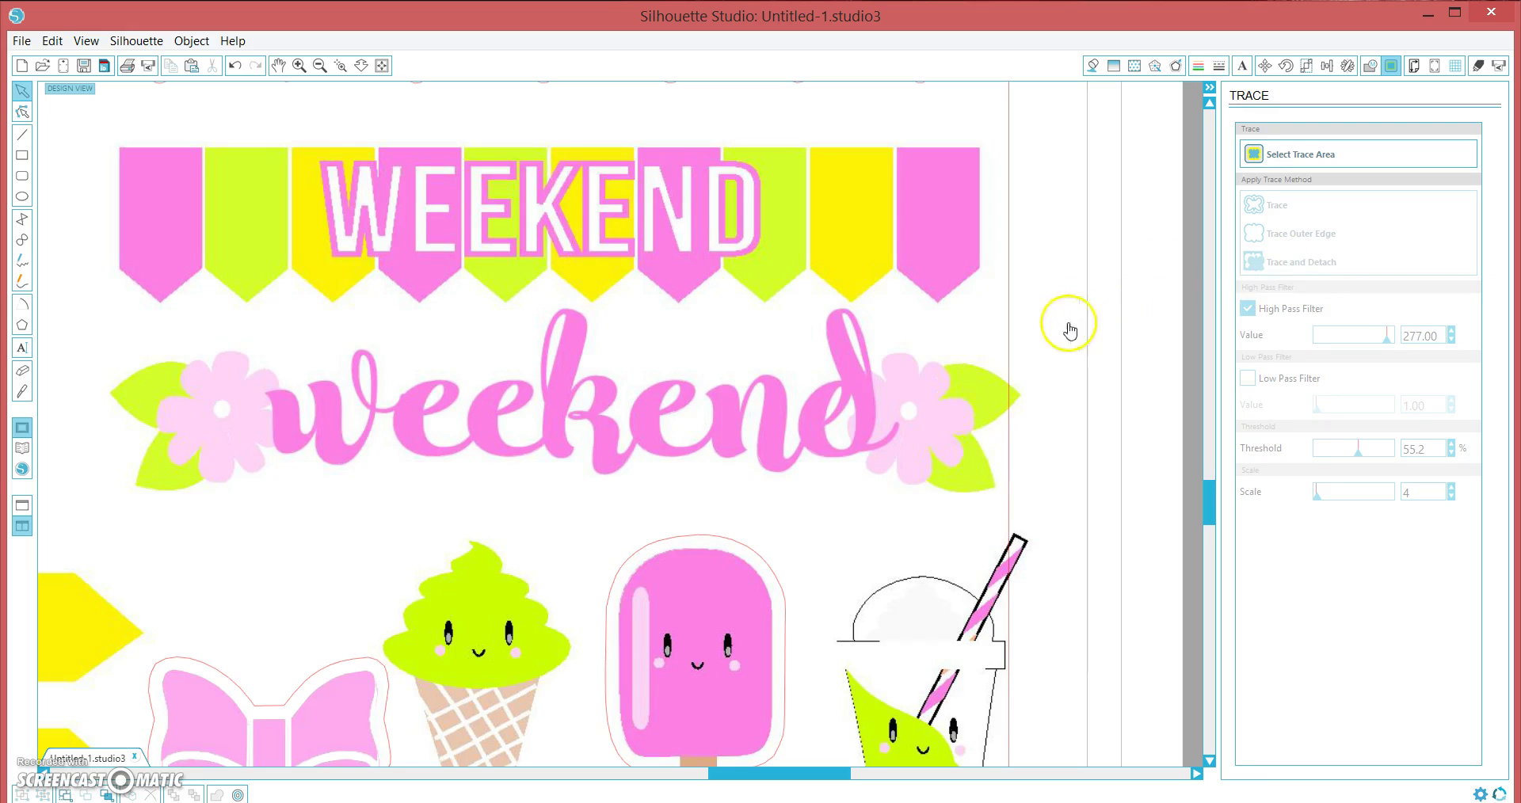
pyautogui.scroll(-1, 961, 396)
pyautogui.moveTo(961, 396); pyautogui.dragTo(954, 434)
pyautogui.click(1031, 502)
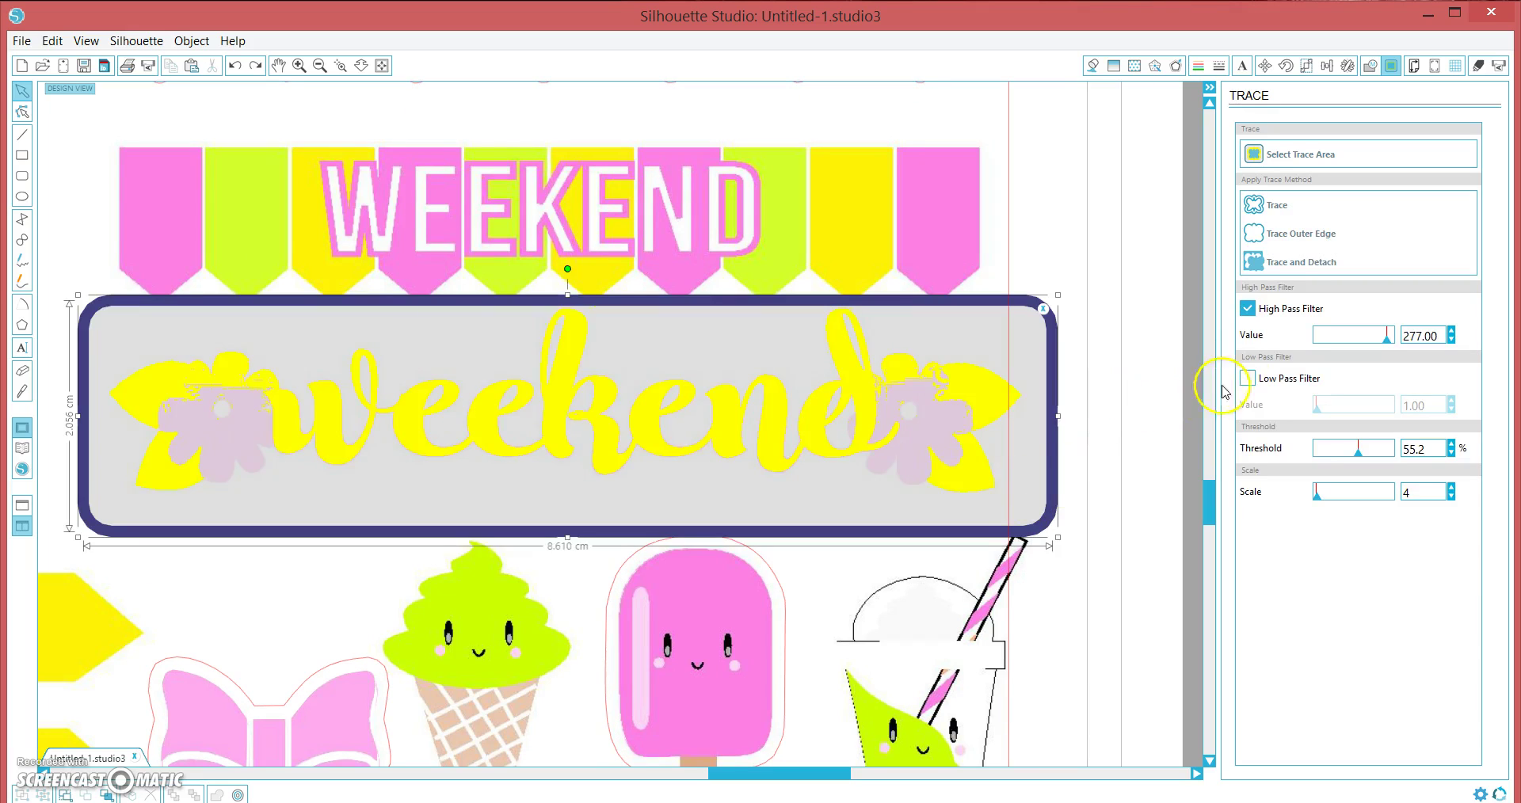
# Step: Try the trace with the low pass filter on and with scale 5, ending with the filter off and scale 4
pyautogui.click(1247, 378)
pyautogui.moveTo(1311, 405)
pyautogui.mouseDown()
pyautogui.moveTo(1391, 420)
pyautogui.moveTo(1294, 419)
pyautogui.mouseUp()
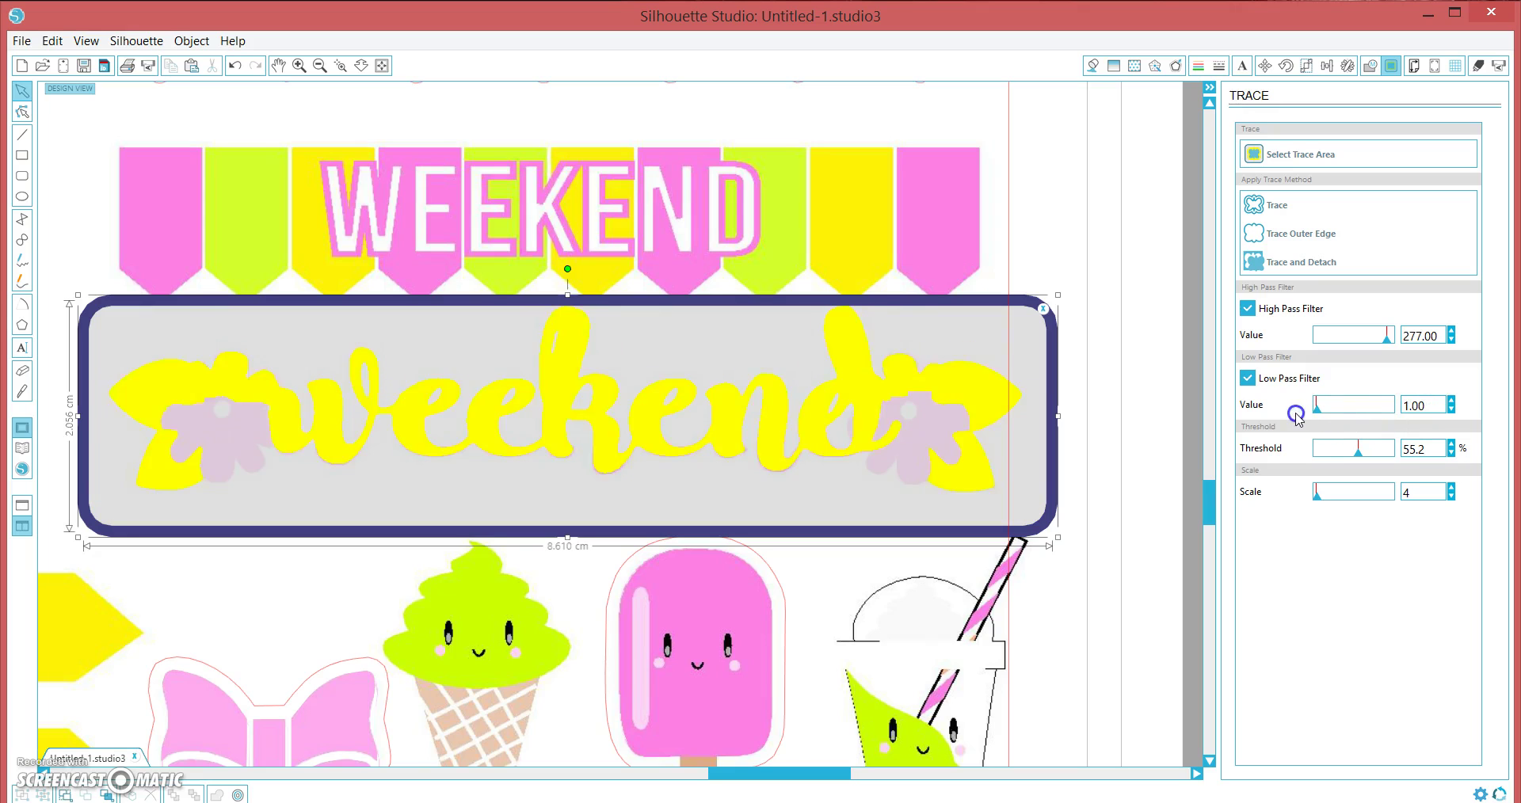
pyautogui.click(1317, 496)
pyautogui.click(1248, 376)
pyautogui.click(1317, 497)
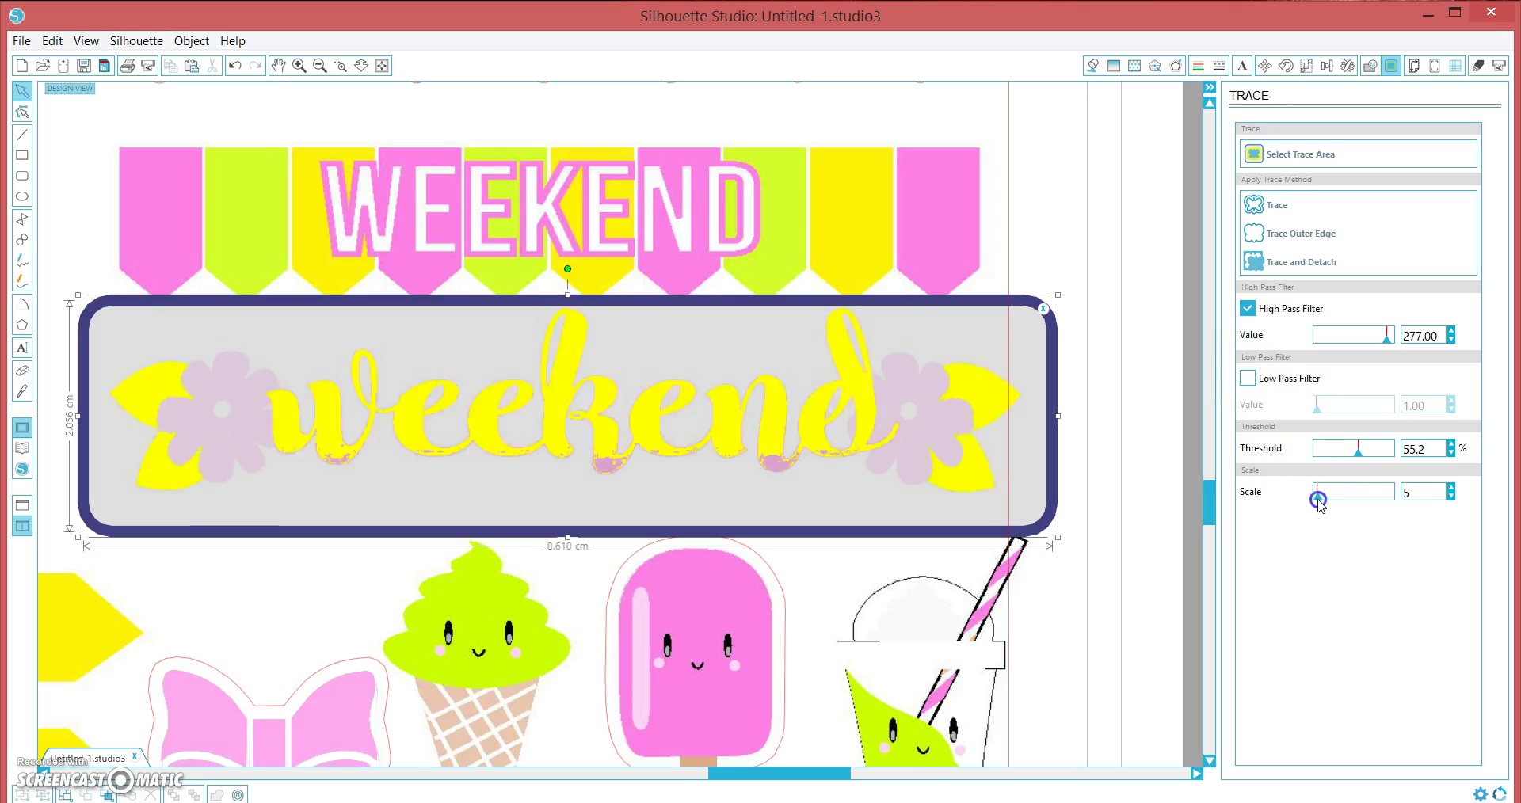
pyautogui.moveTo(1317, 499)
pyautogui.mouseDown()
pyautogui.moveTo(1337, 504)
pyautogui.moveTo(1283, 492)
pyautogui.mouseUp()
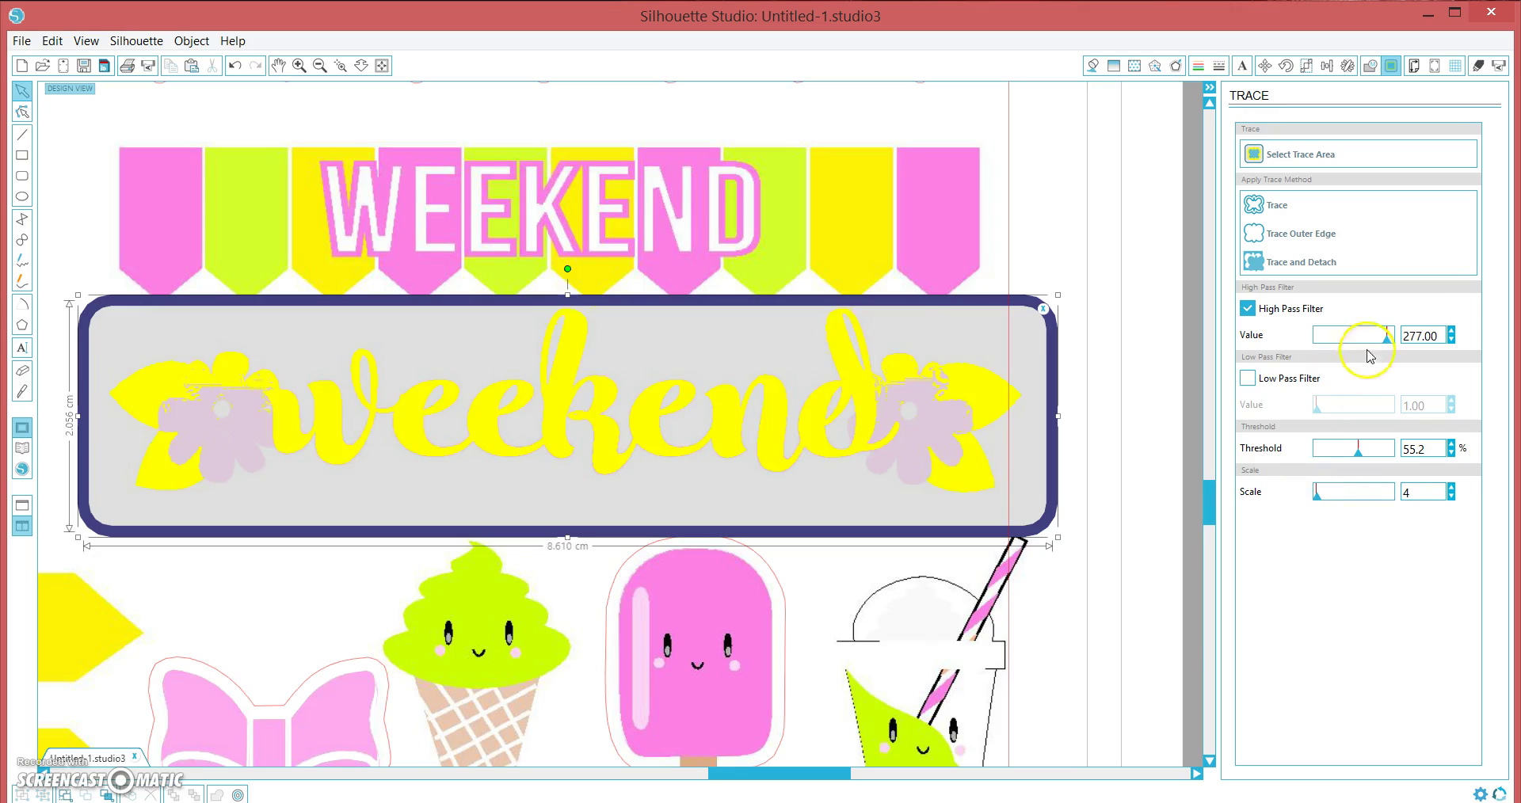
# Step: Set the high pass filter to 174.00 and the threshold to 54.7 % for the script "weekend" trace
pyautogui.moveTo(1388, 340); pyautogui.dragTo(1345, 347)
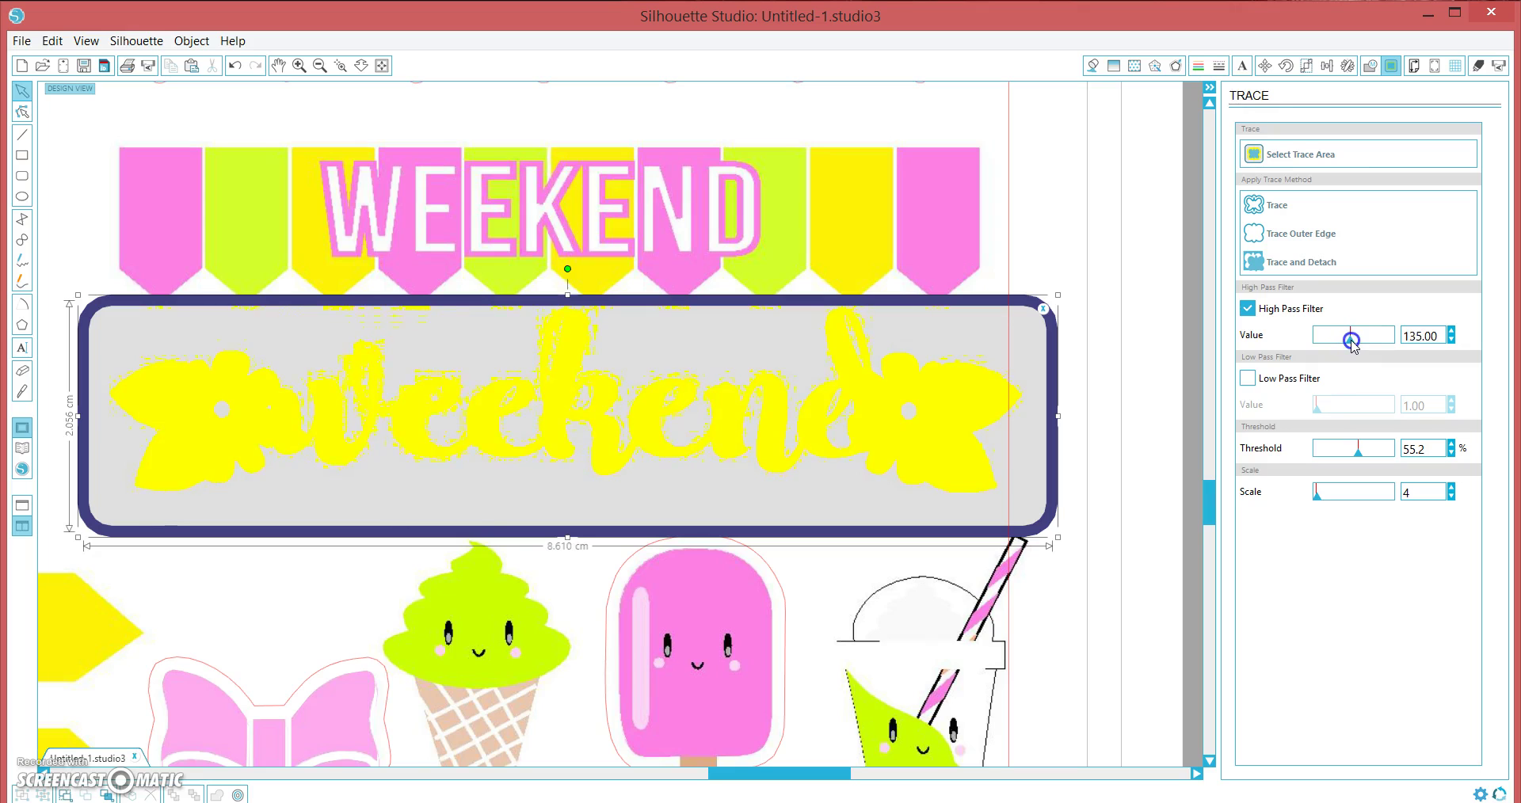
pyautogui.moveTo(1361, 342); pyautogui.dragTo(1364, 346)
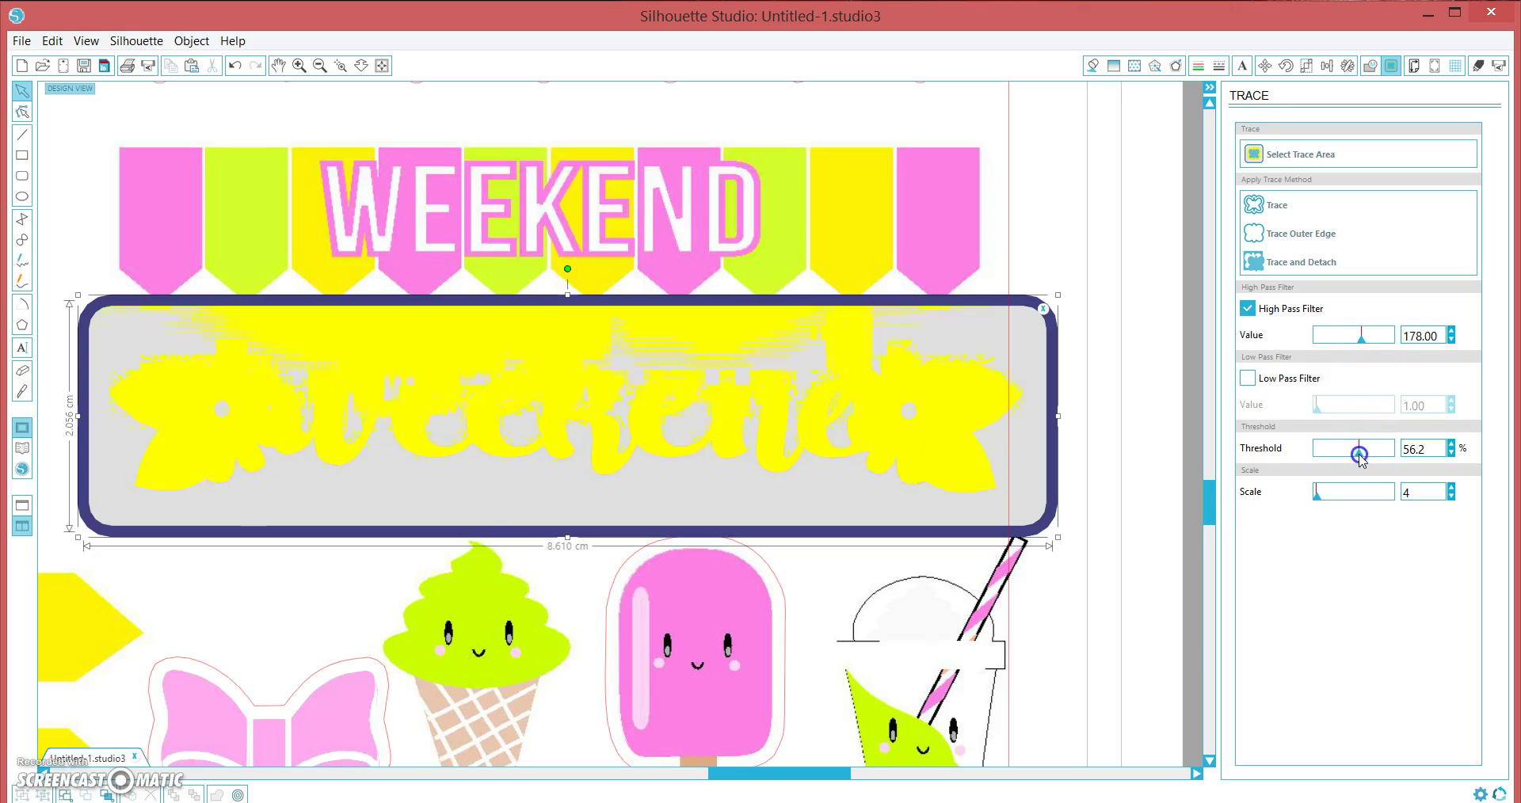
pyautogui.moveTo(1358, 456); pyautogui.dragTo(1357, 455)
pyautogui.click(1451, 454)
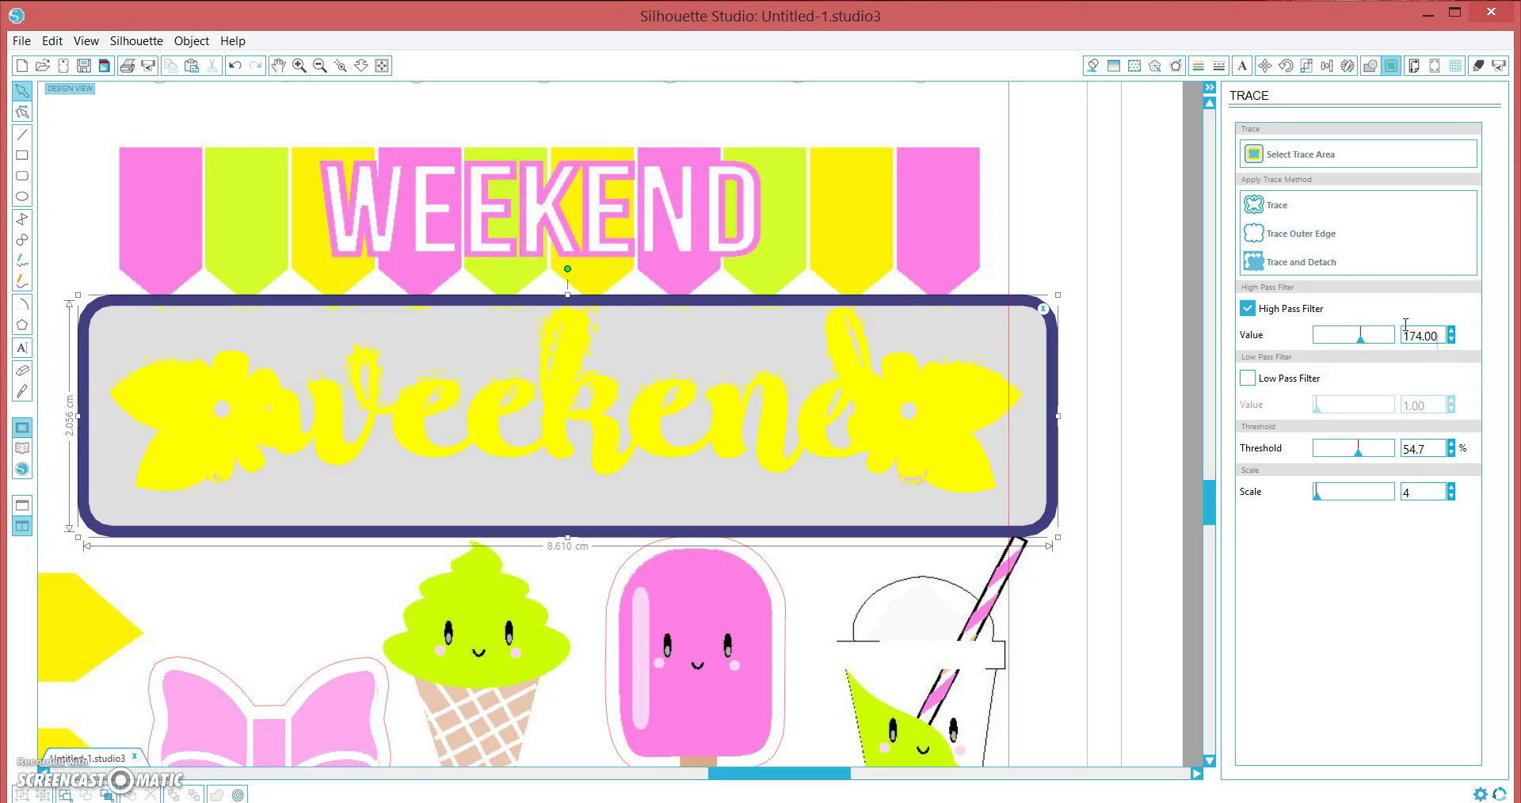
# Step: Trace and detach the script "weekend" sticker with its flowers, and select the detached piece
pyautogui.click(1299, 261)
pyautogui.click(993, 475)
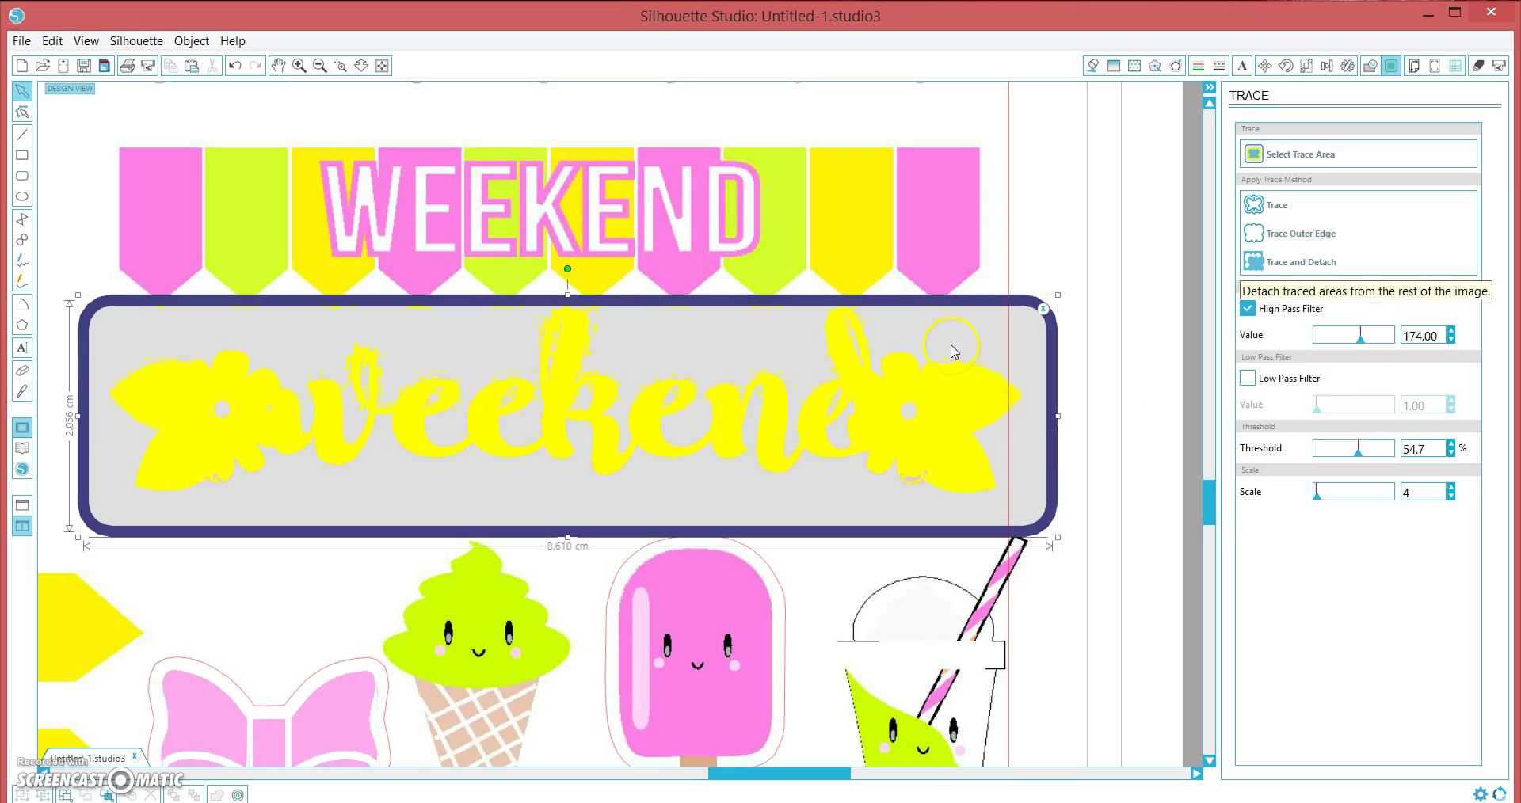
pyautogui.click(1028, 448)
pyautogui.moveTo(942, 442); pyautogui.dragTo(1013, 462)
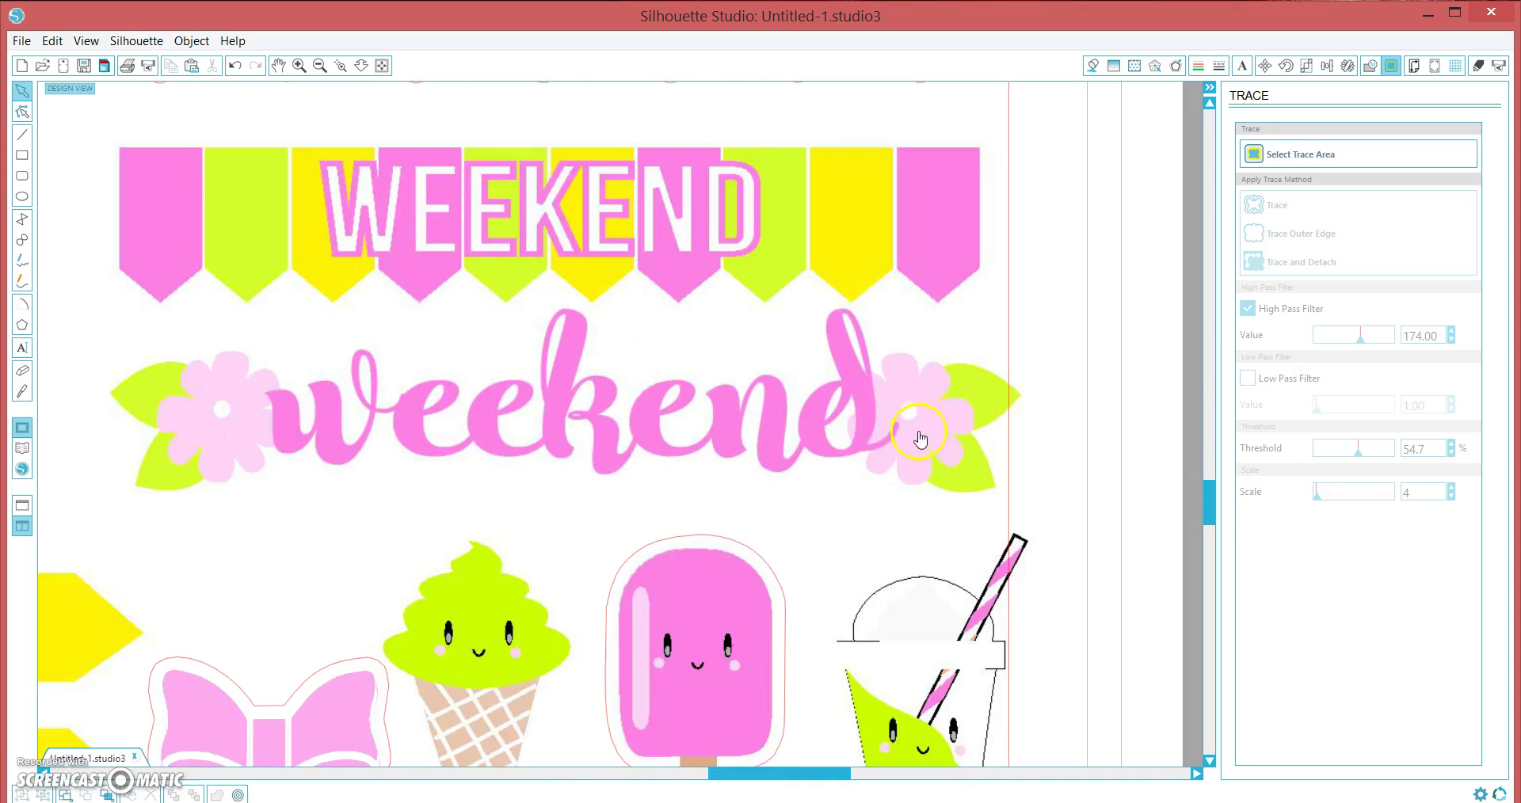
pyautogui.click(911, 432)
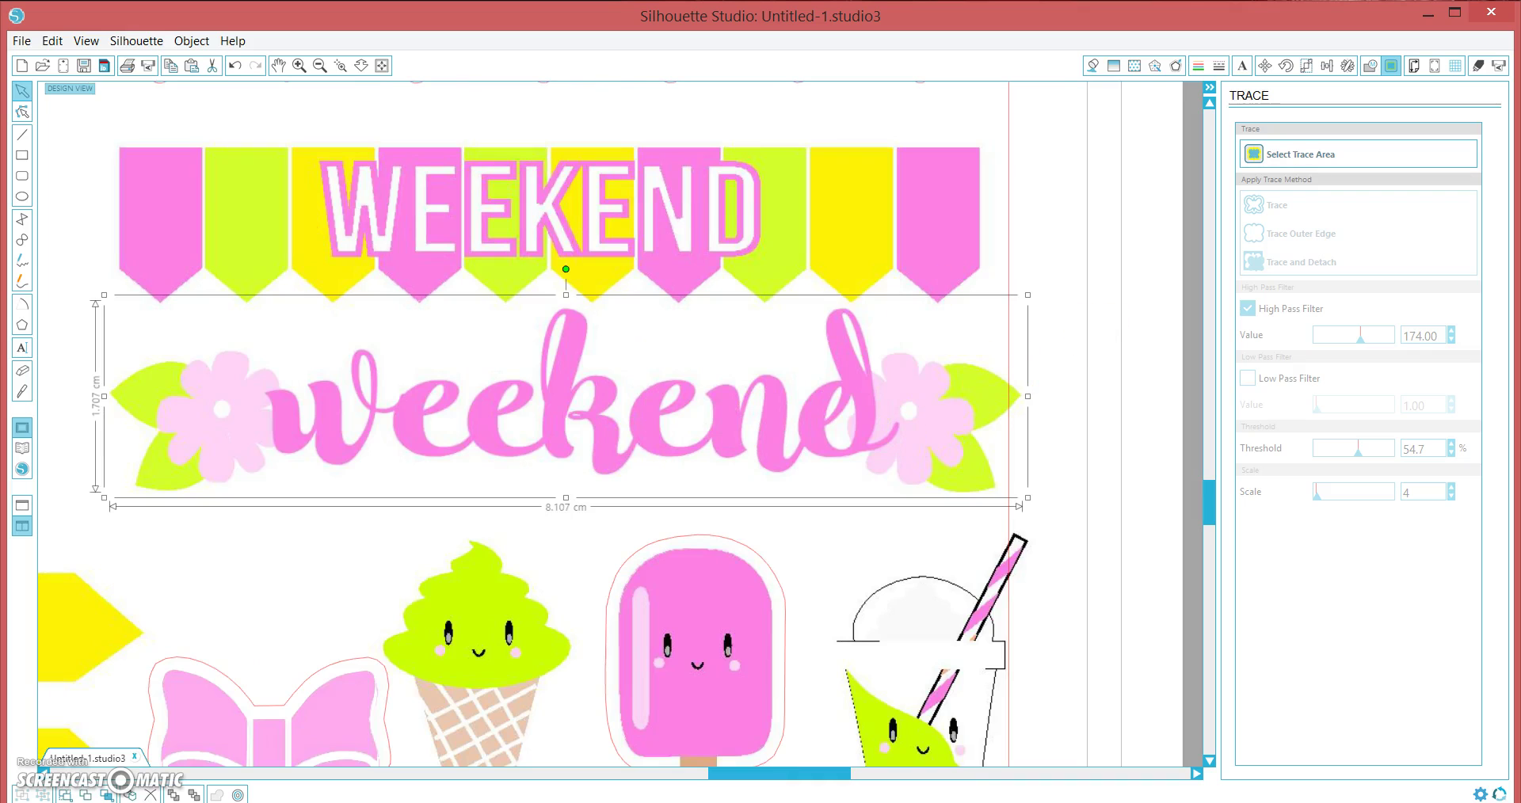
# Step: Offset the detached script "weekend" sticker by 0.080 cm with round corners
pyautogui.click(1175, 66)
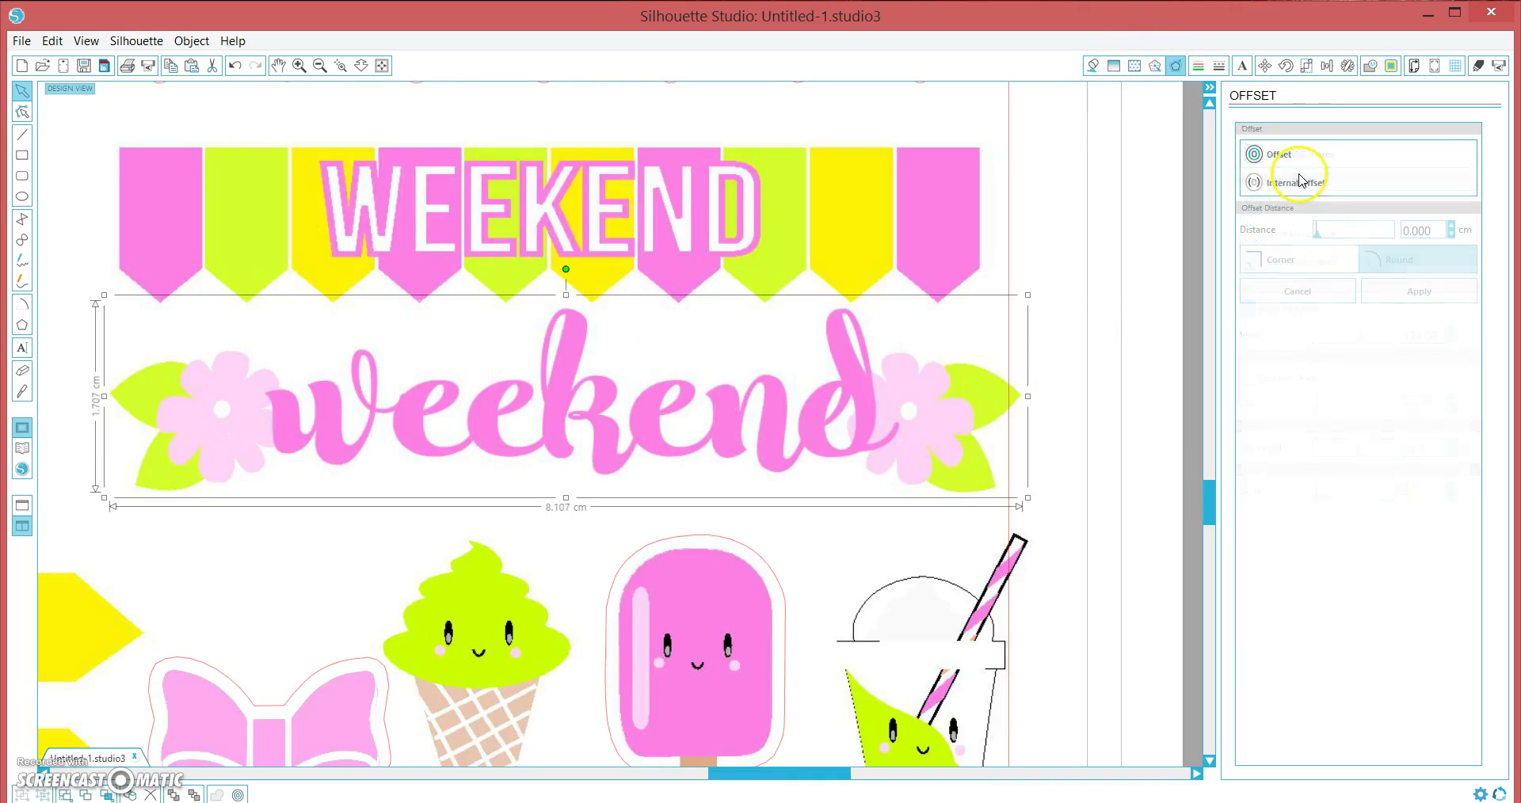
pyautogui.click(1275, 156)
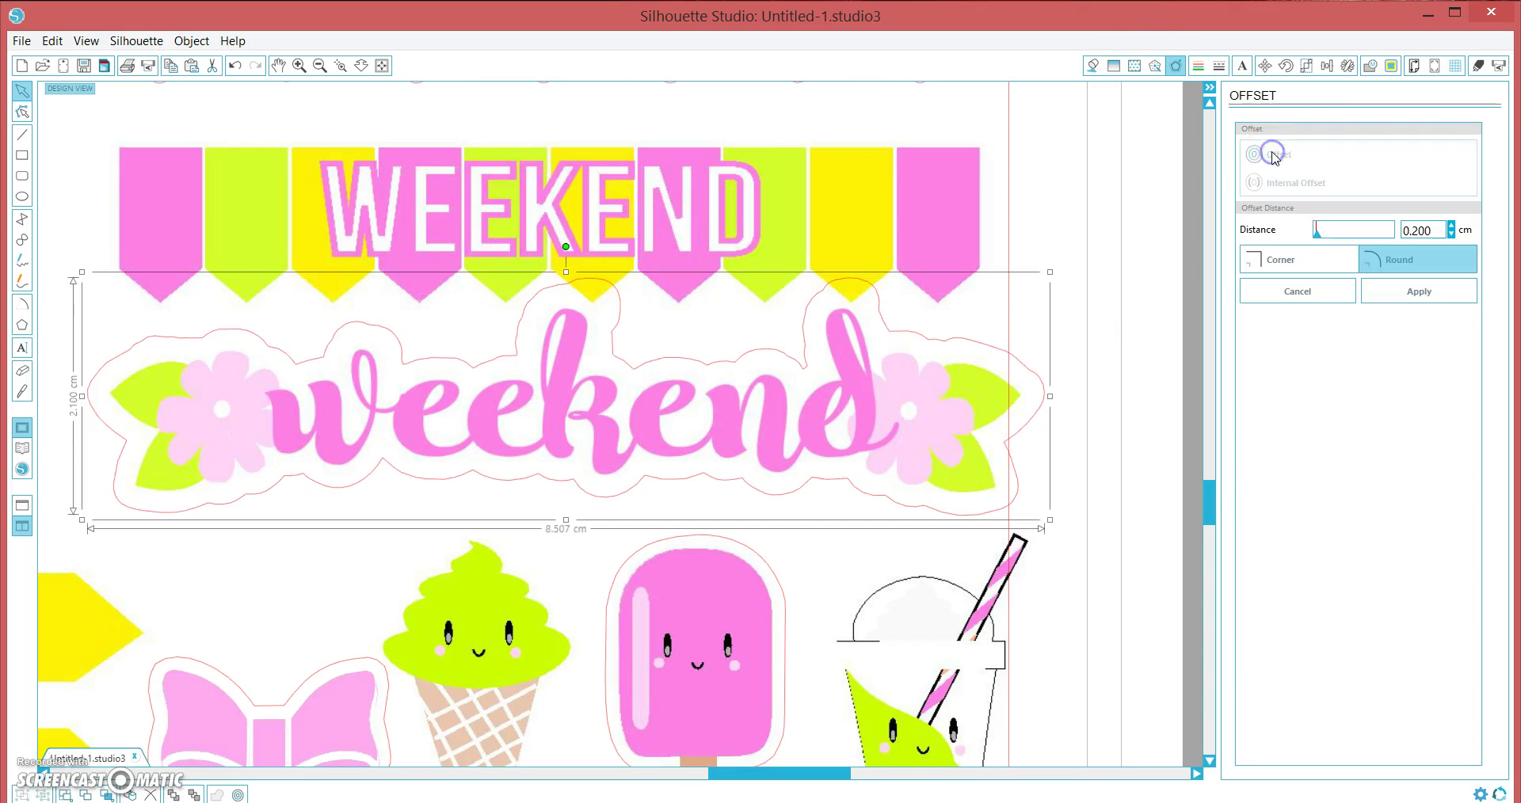
pyautogui.click(934, 338)
pyautogui.press('Return')
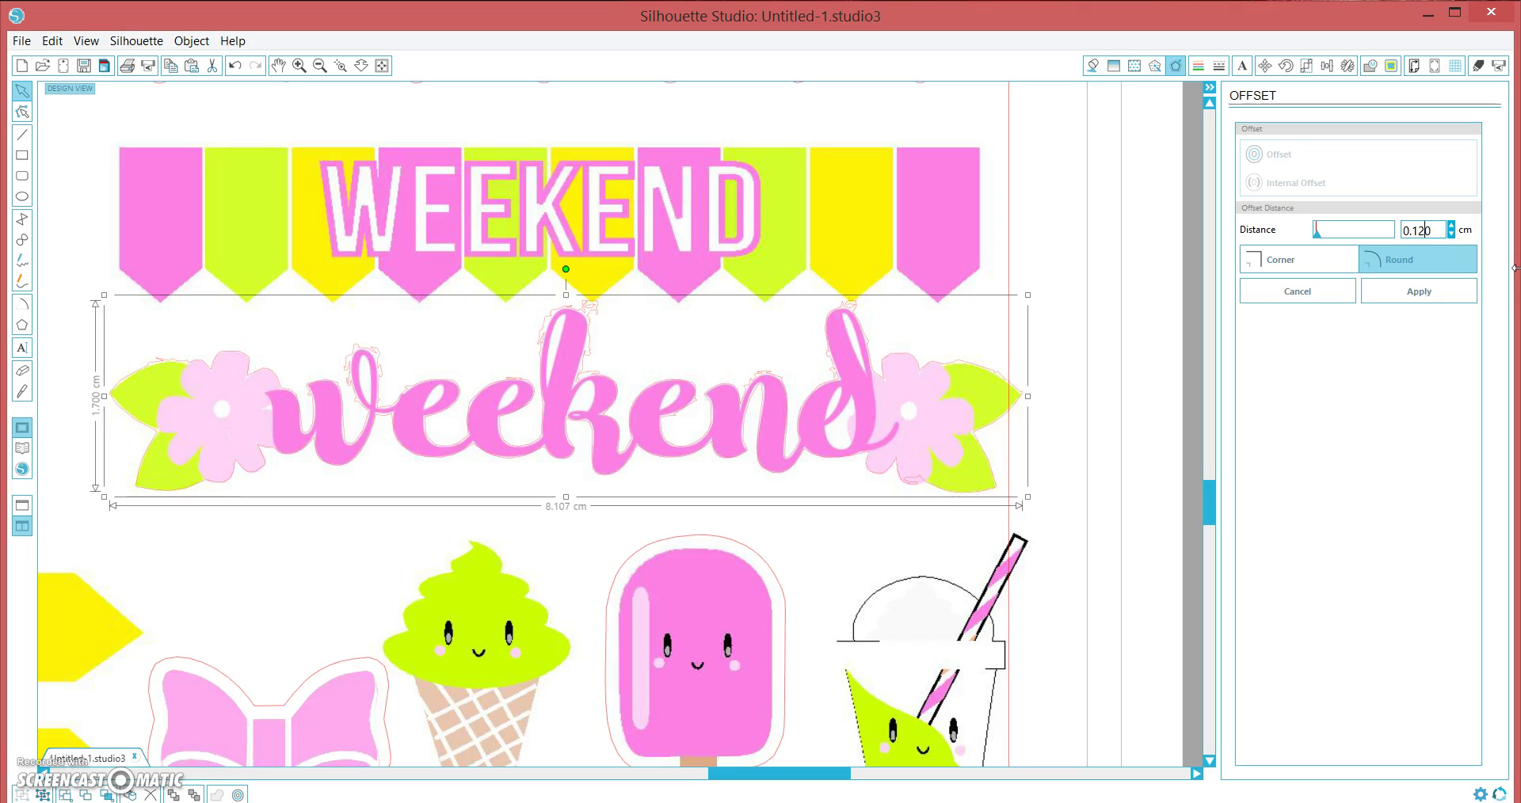
pyautogui.press('Return')
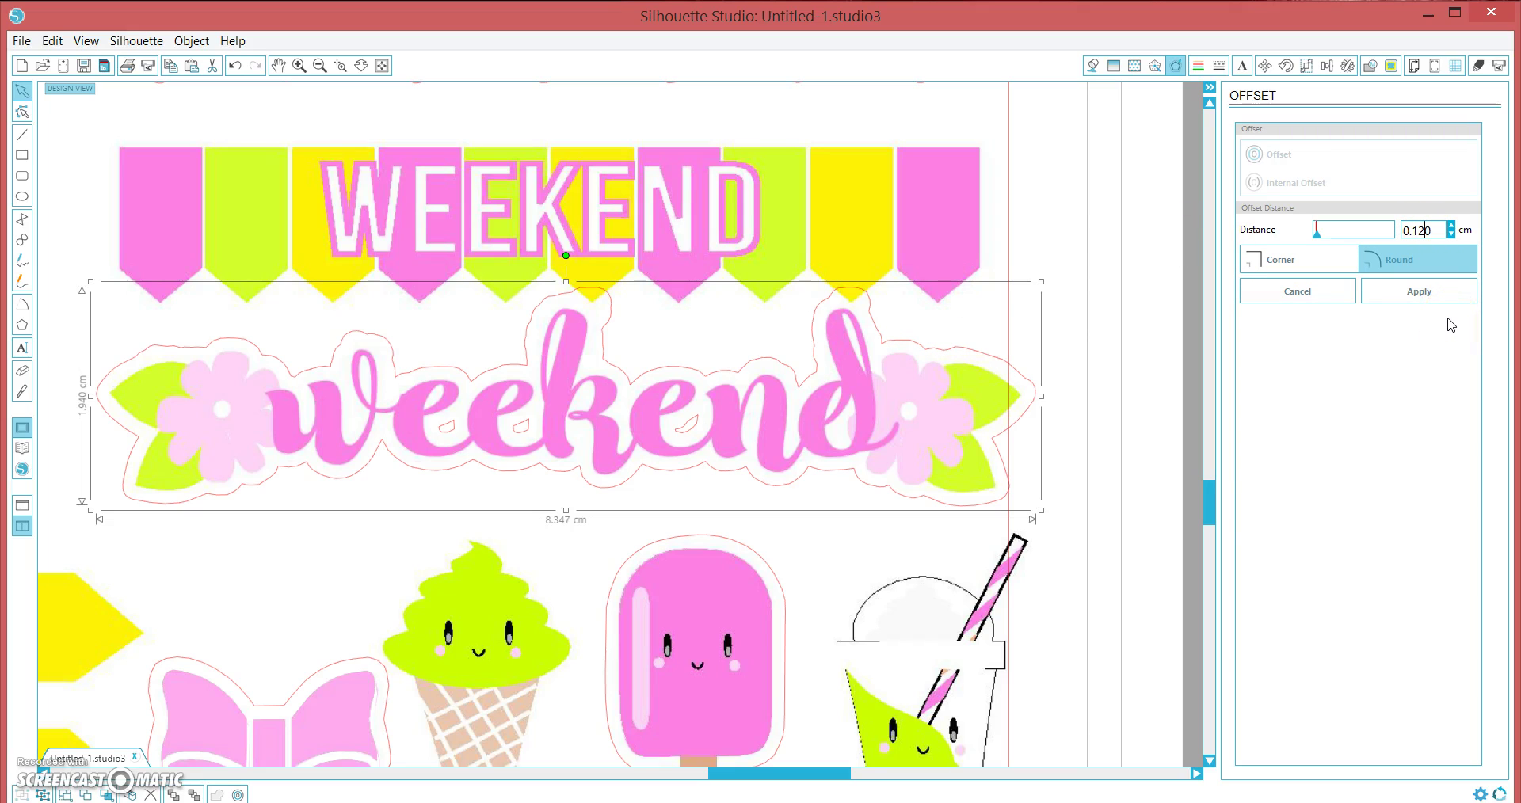
pyautogui.press('Return')
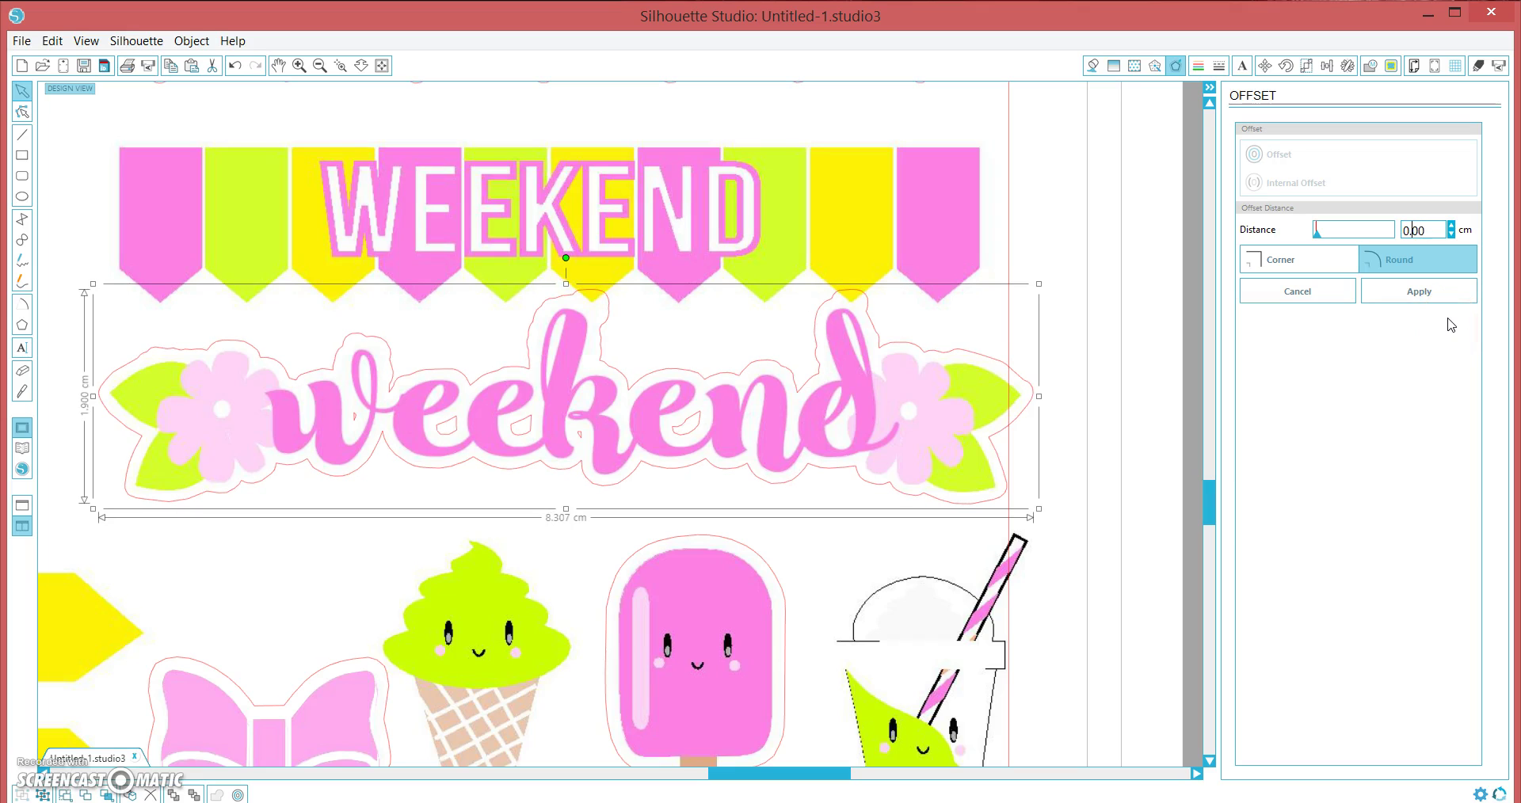
pyautogui.write('0')
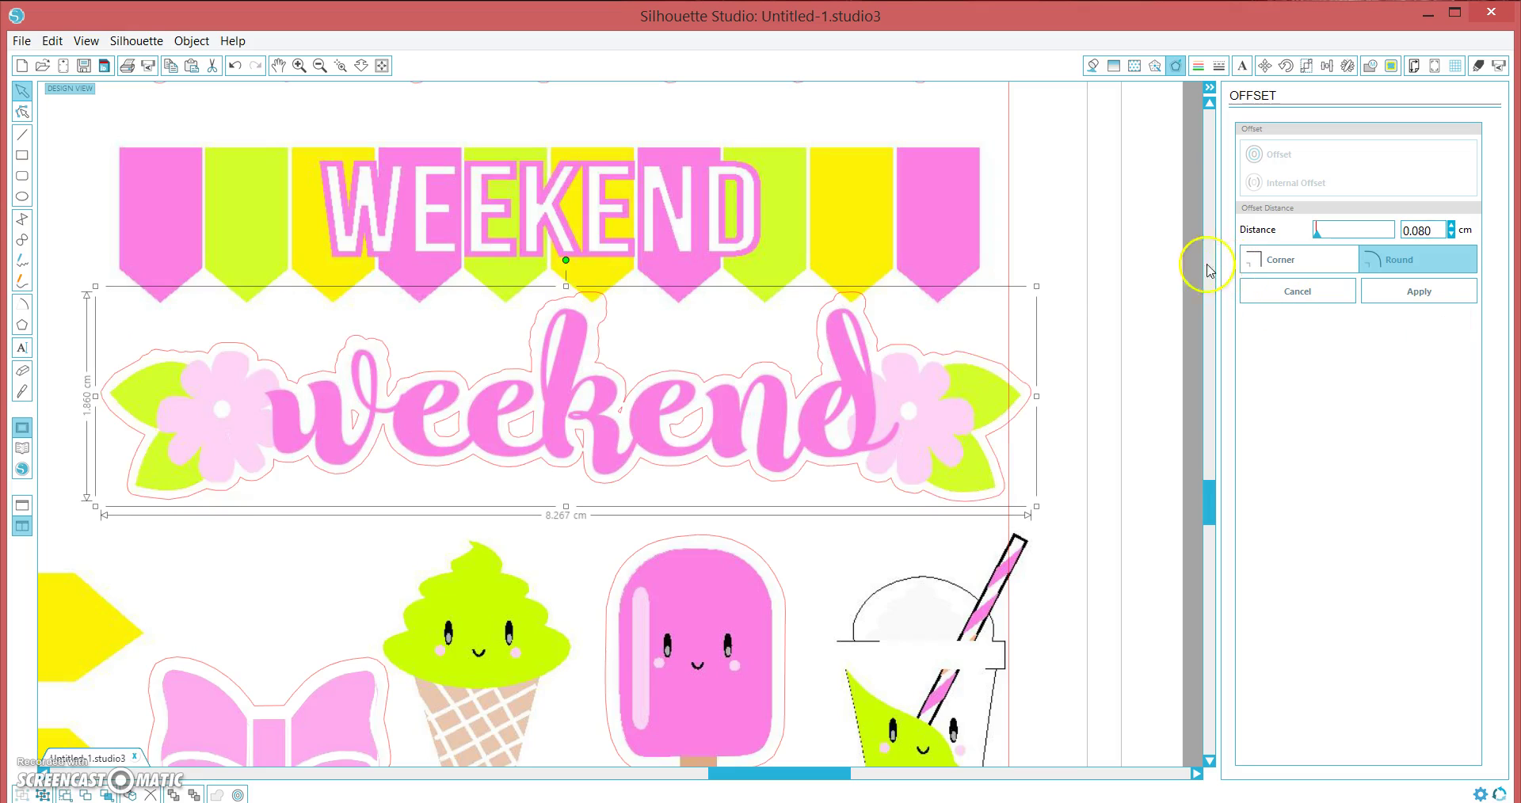
pyautogui.click(1063, 411)
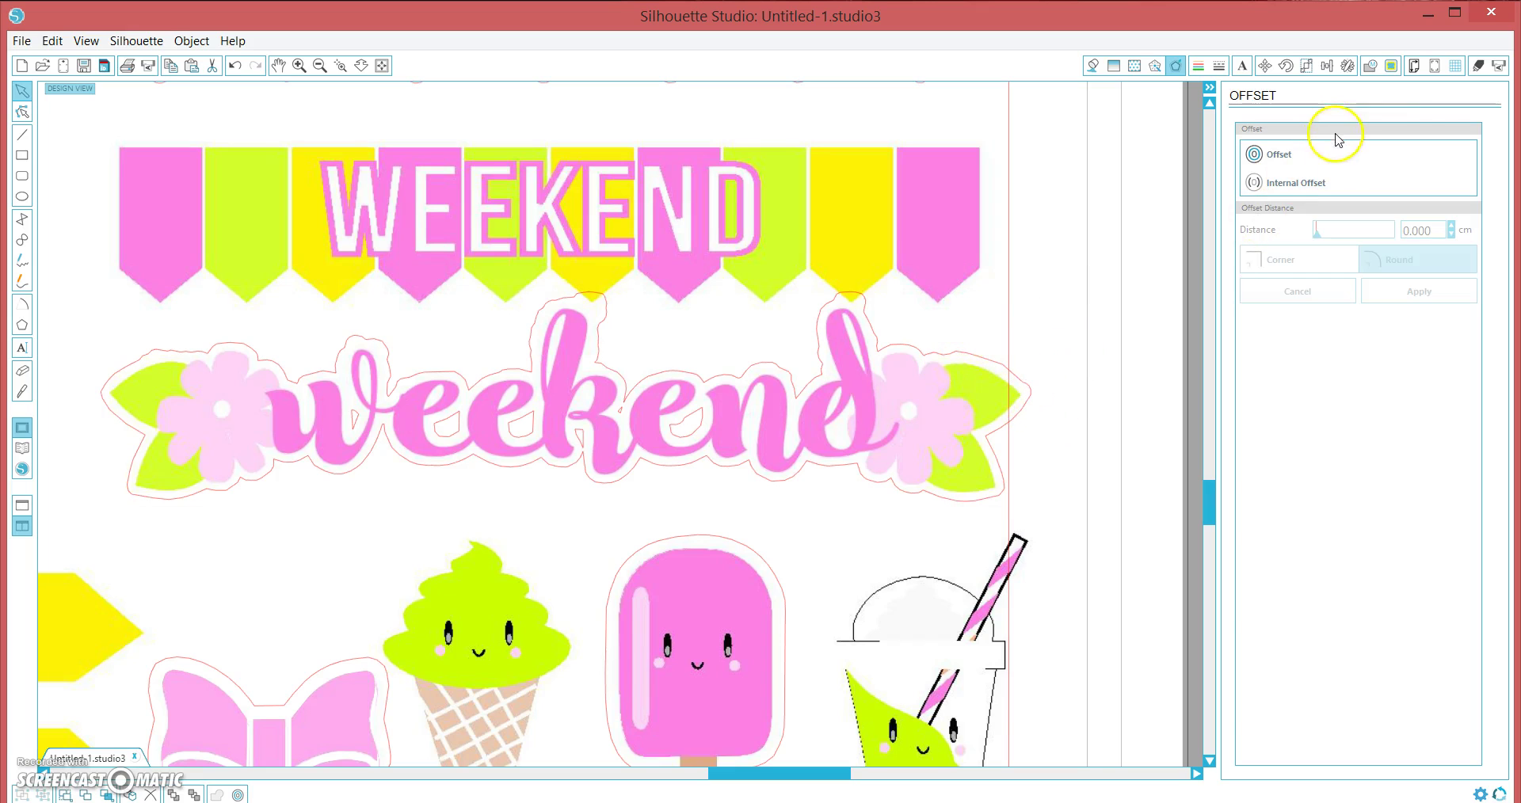
# Step: Preview the cut lines and release the compound path of the "weekend" offset outline
pyautogui.click(1495, 66)
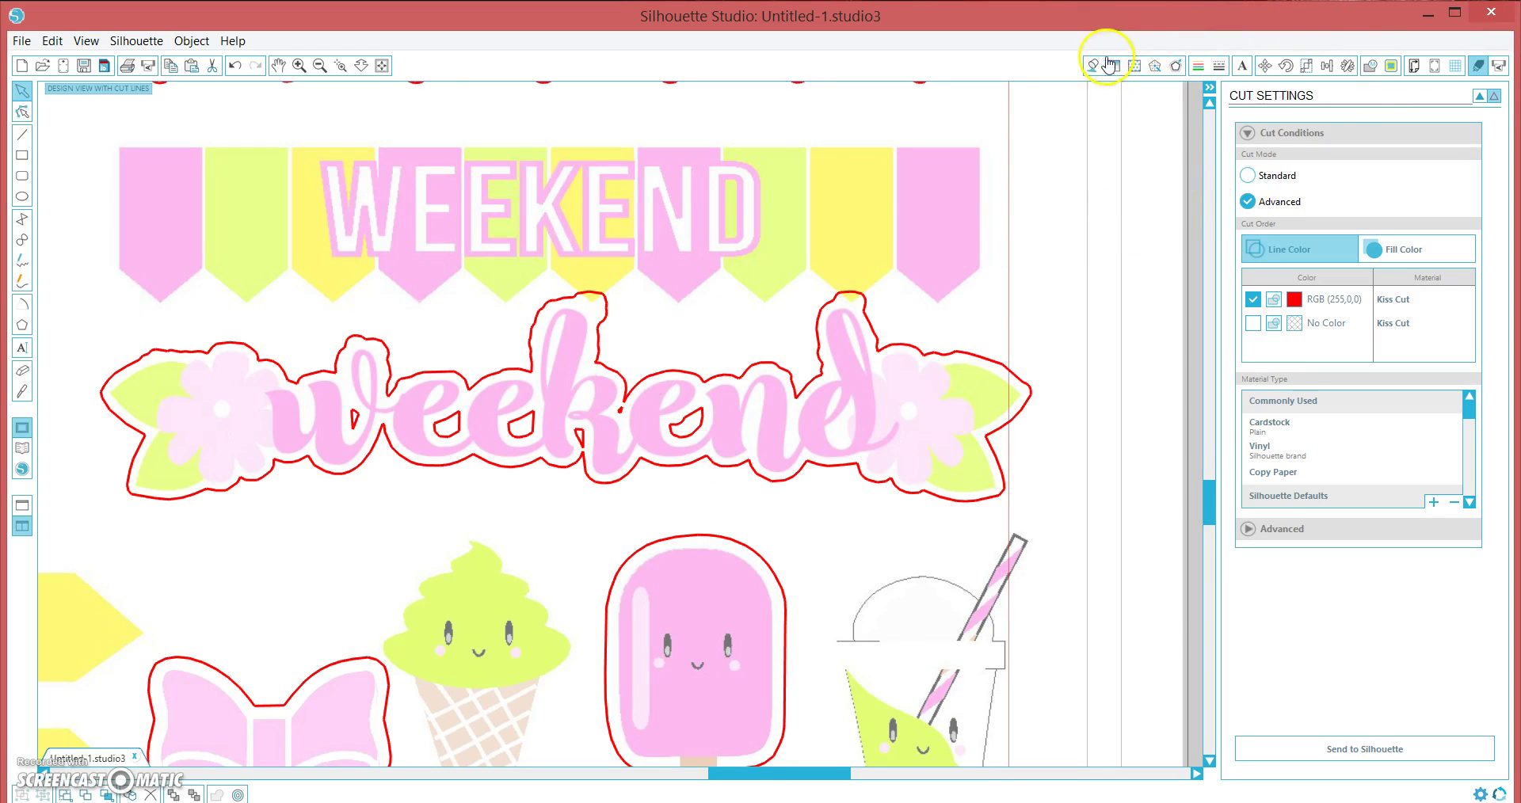
pyautogui.click(1265, 65)
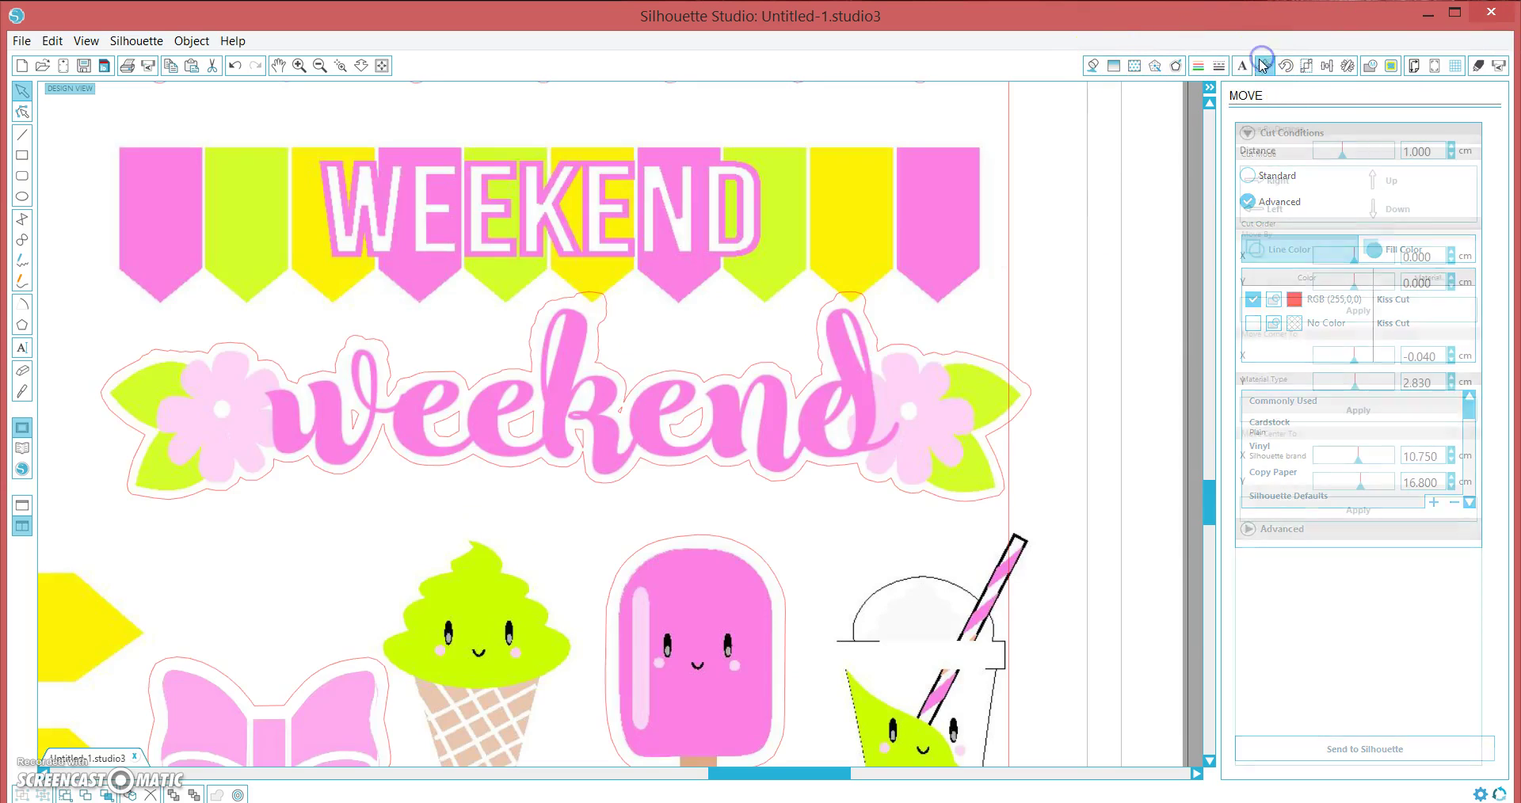
pyautogui.click(954, 358)
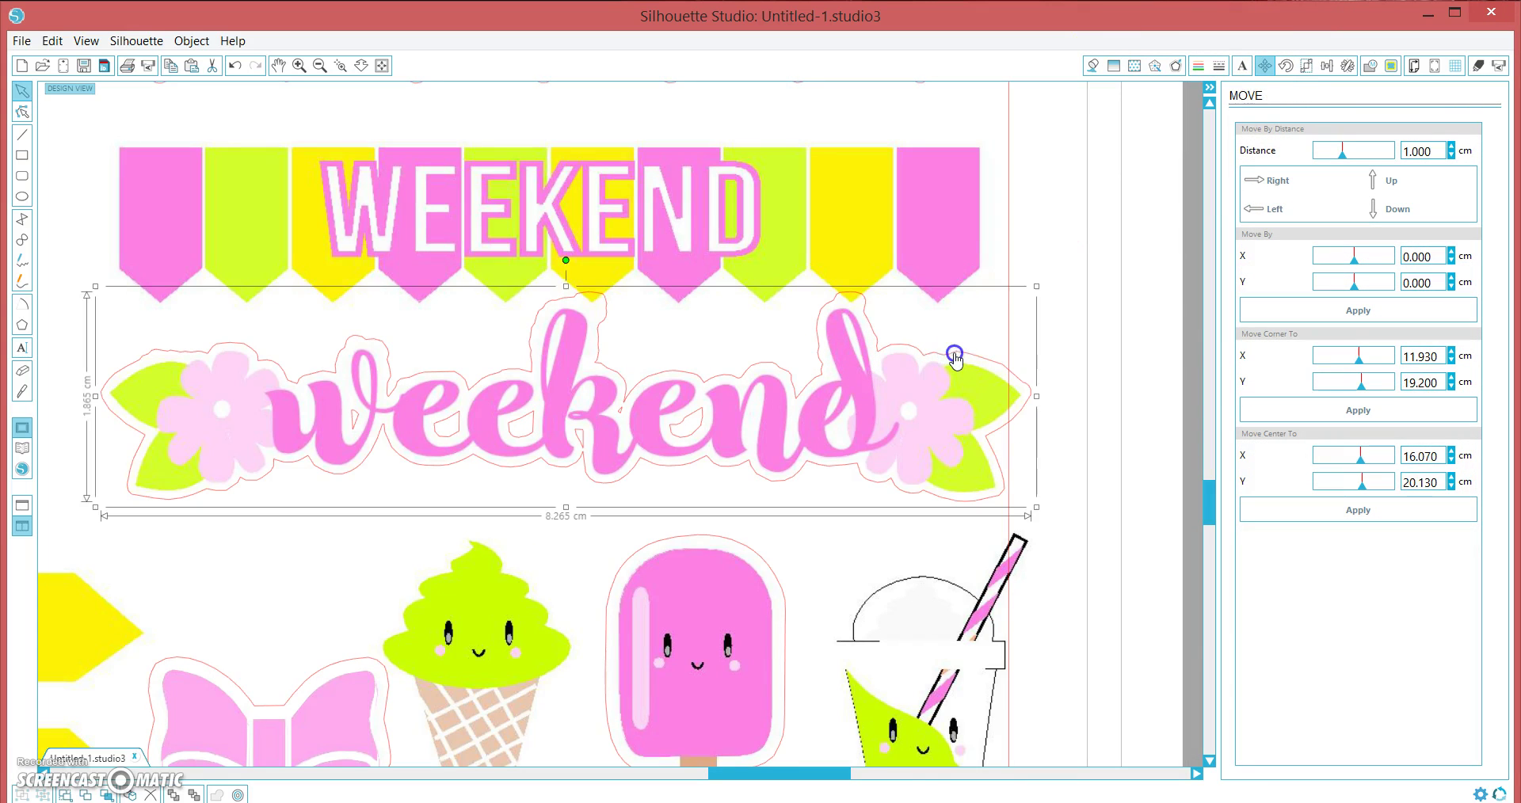
pyautogui.rightClick(954, 358)
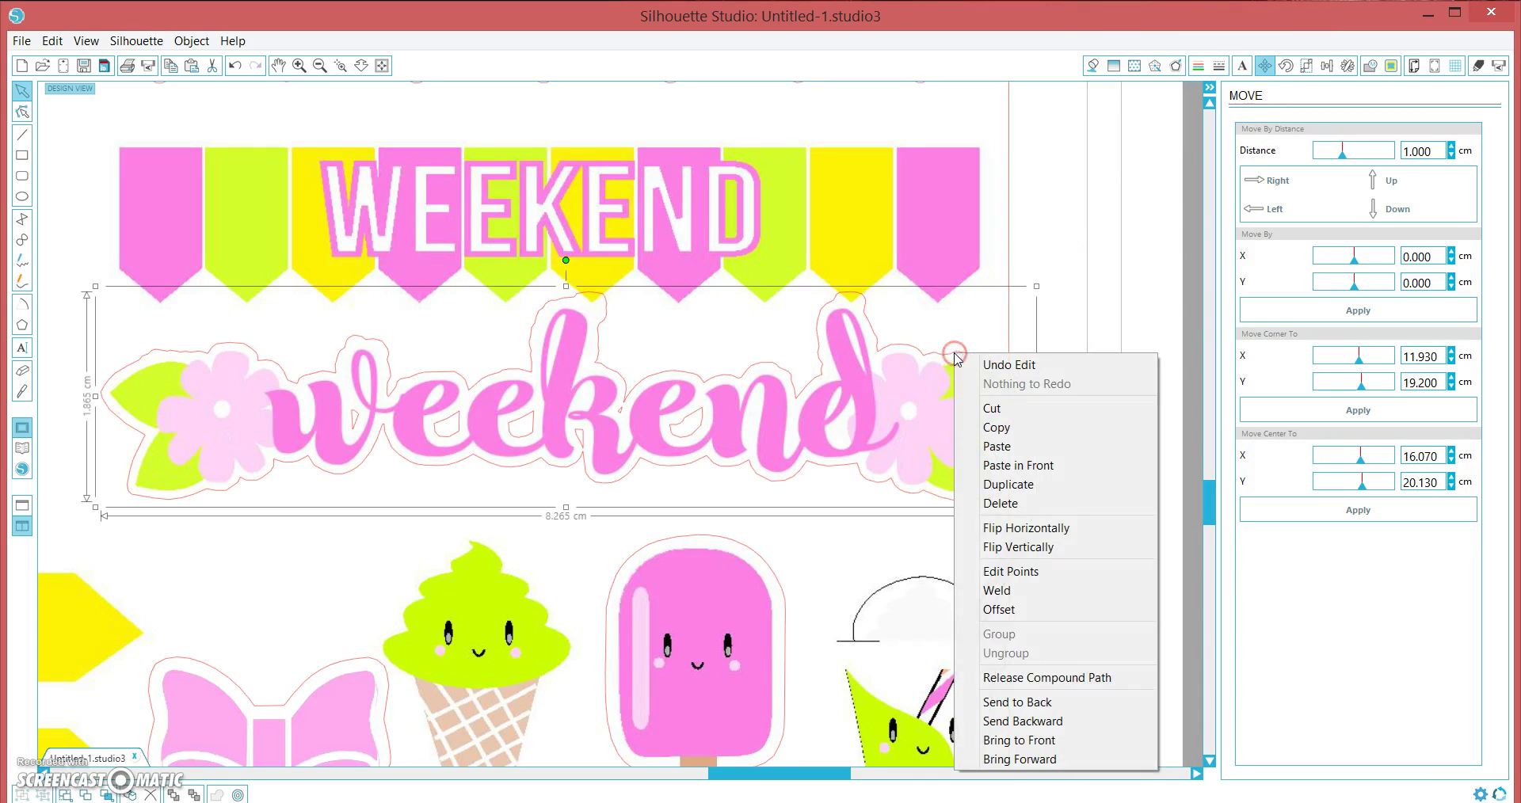
pyautogui.click(1017, 679)
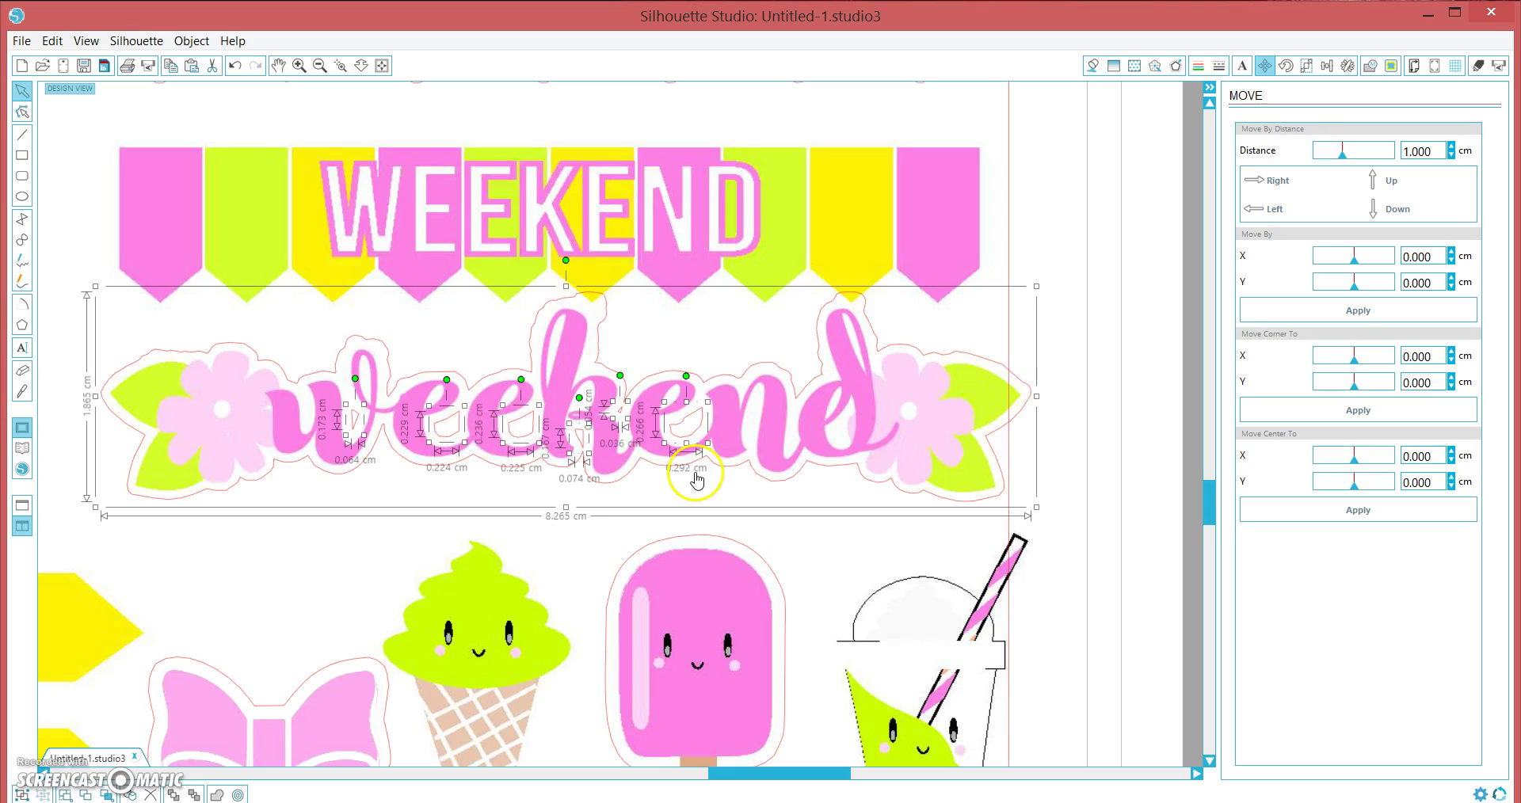
# Step: Delete the small inner cut loops inside the "weekend" lettering, keeping the outer outline, and inspect that outline's edit points
pyautogui.click(1027, 391)
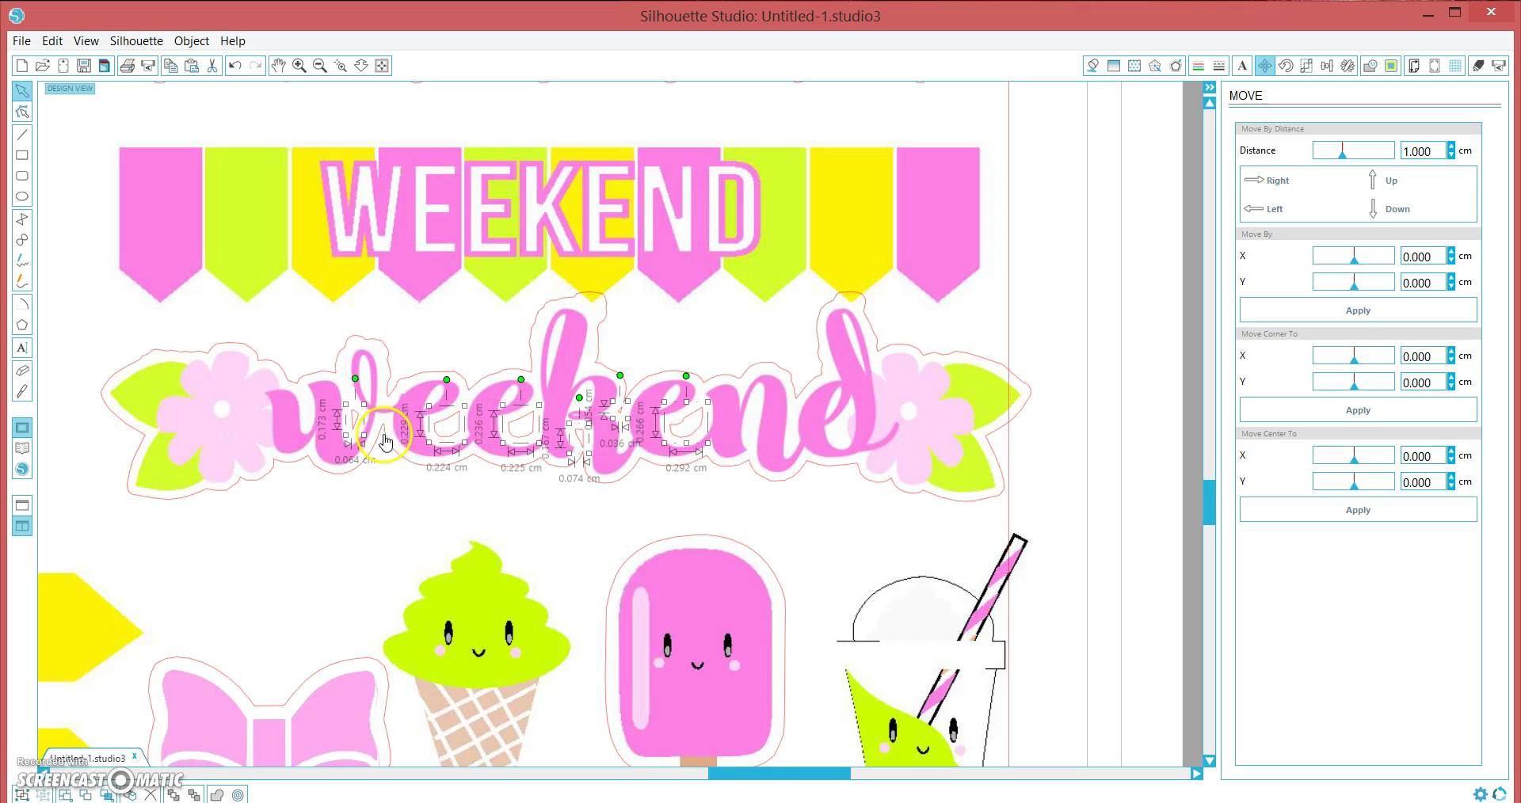
pyautogui.rightClick(448, 442)
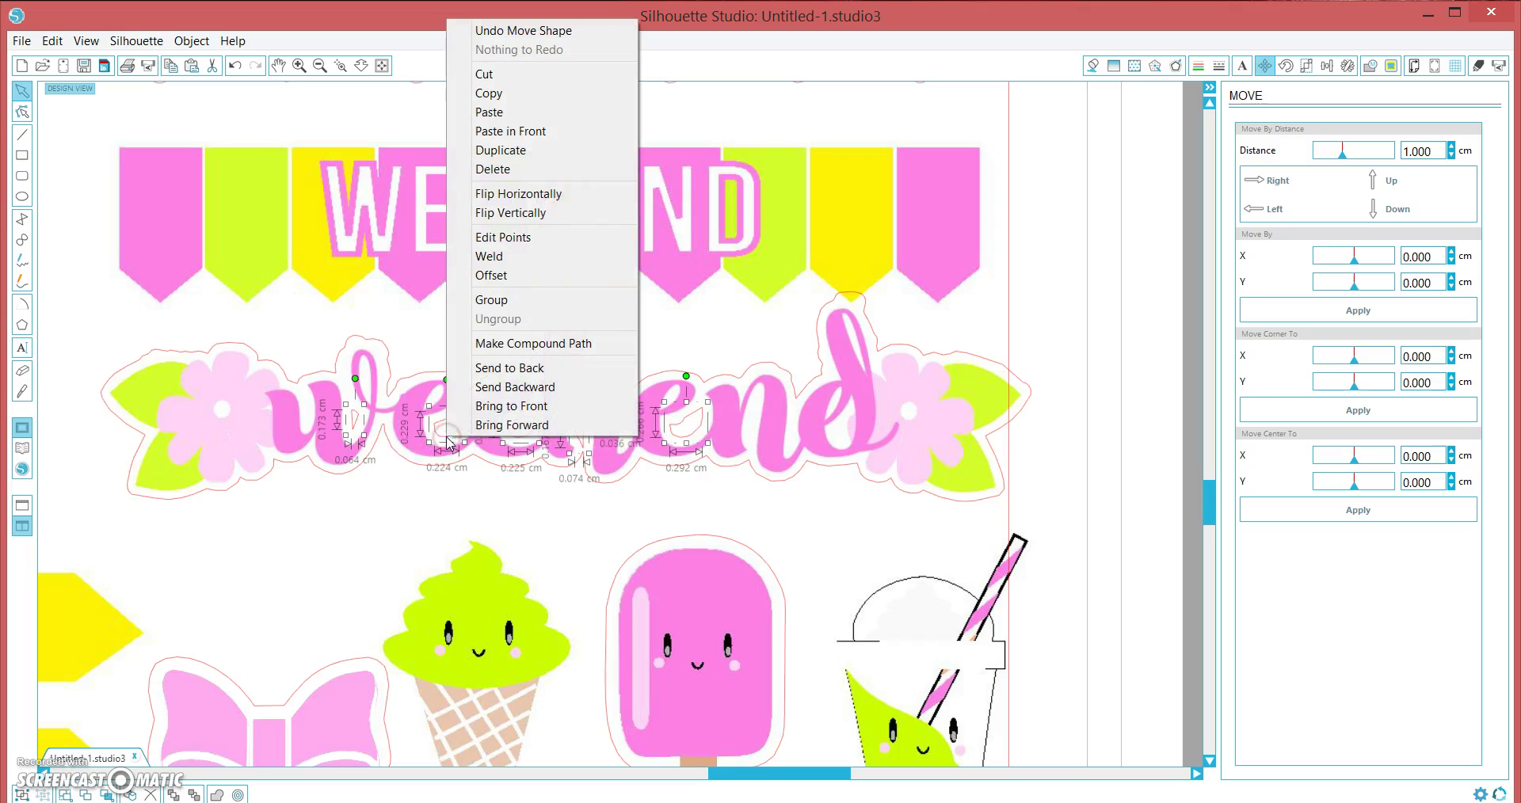
pyautogui.click(563, 169)
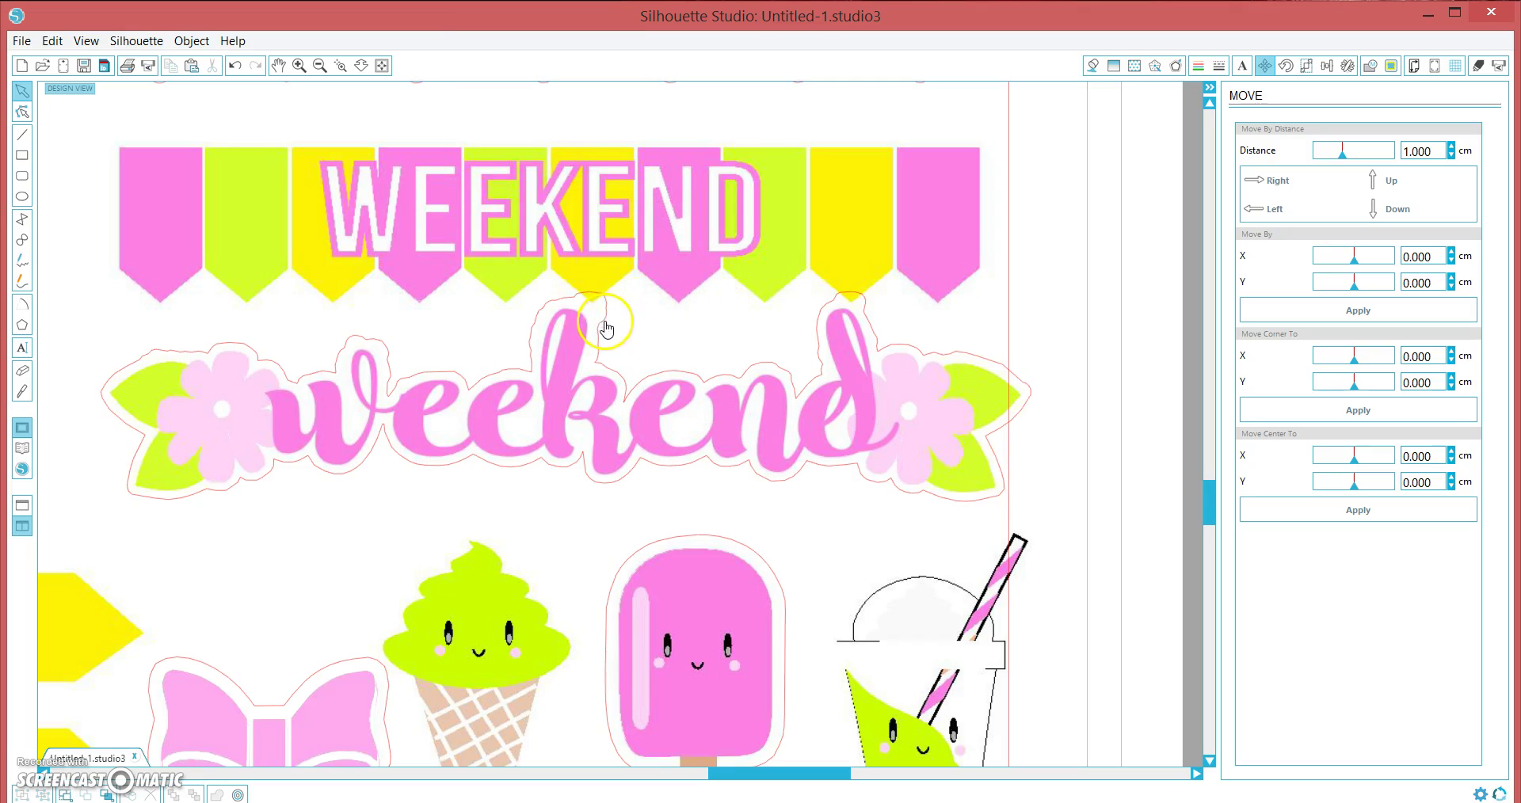
pyautogui.doubleClick(605, 325)
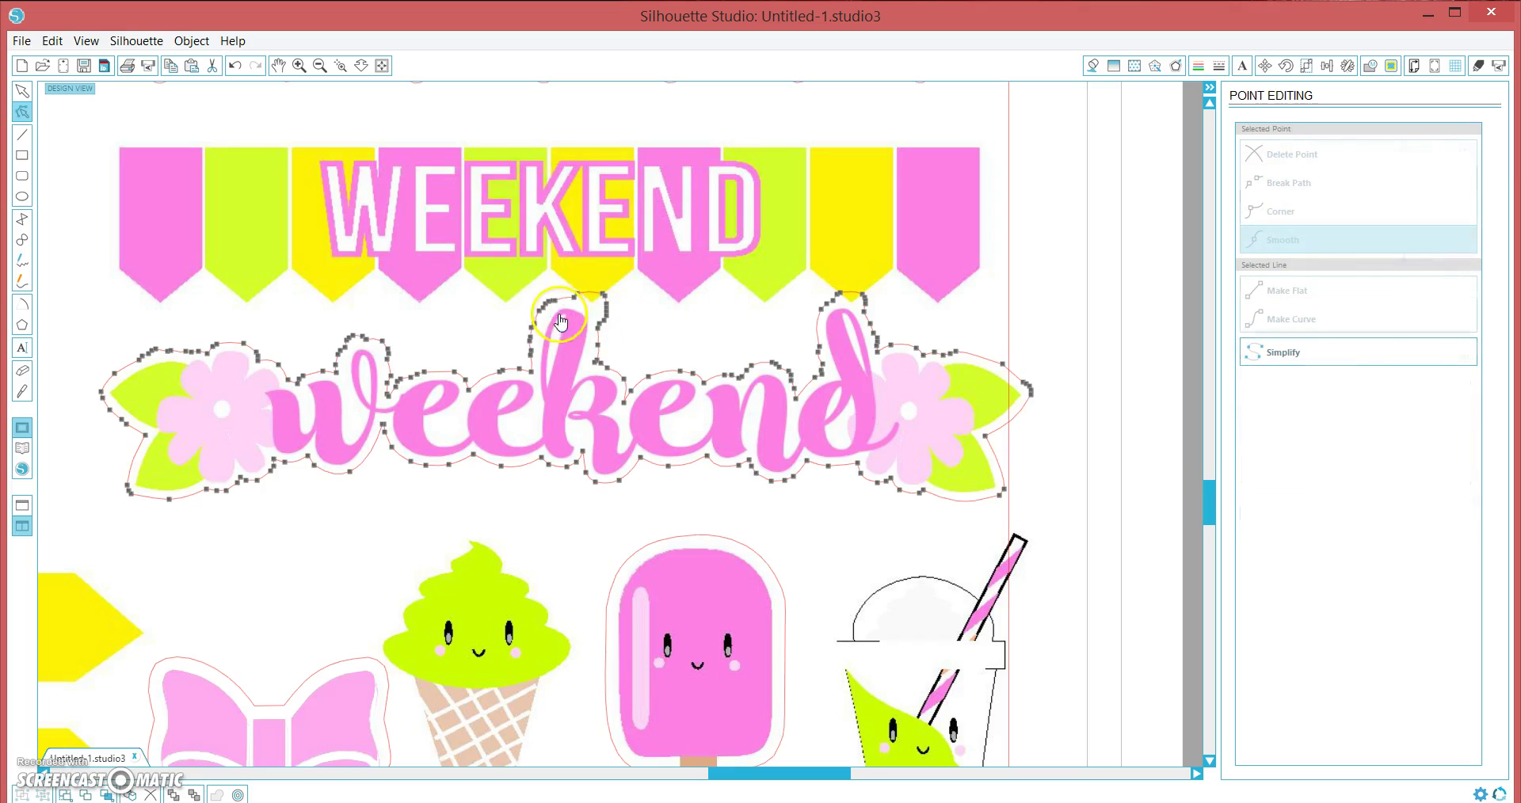
pyautogui.click(640, 329)
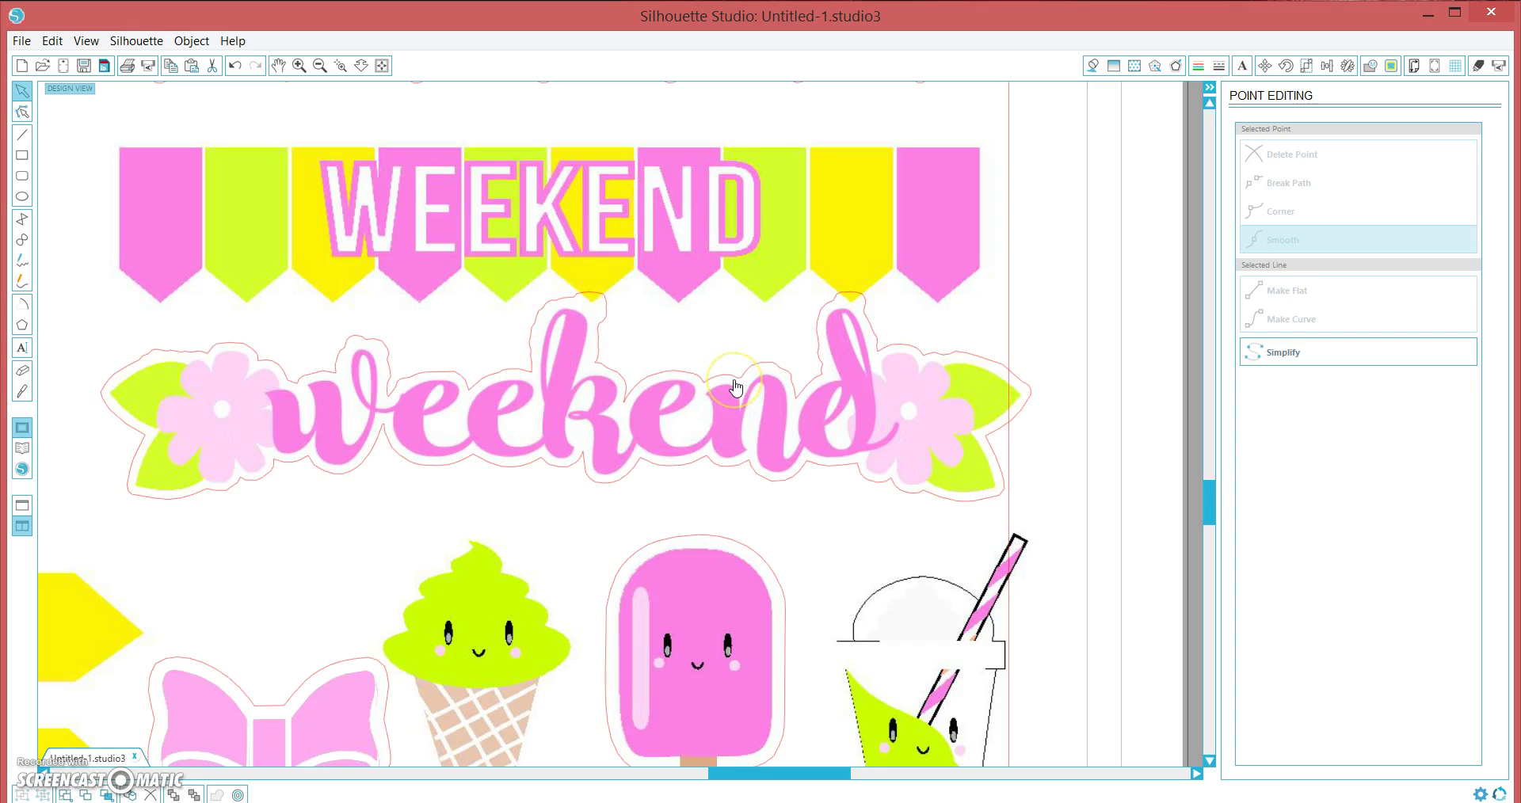
# Step: Mark a trace area about 2.29 by 3.20 cm around the drink cup, with high pass filter 151.00, threshold 53.1 % and scale 4
pyautogui.scroll(-5, 736, 387)
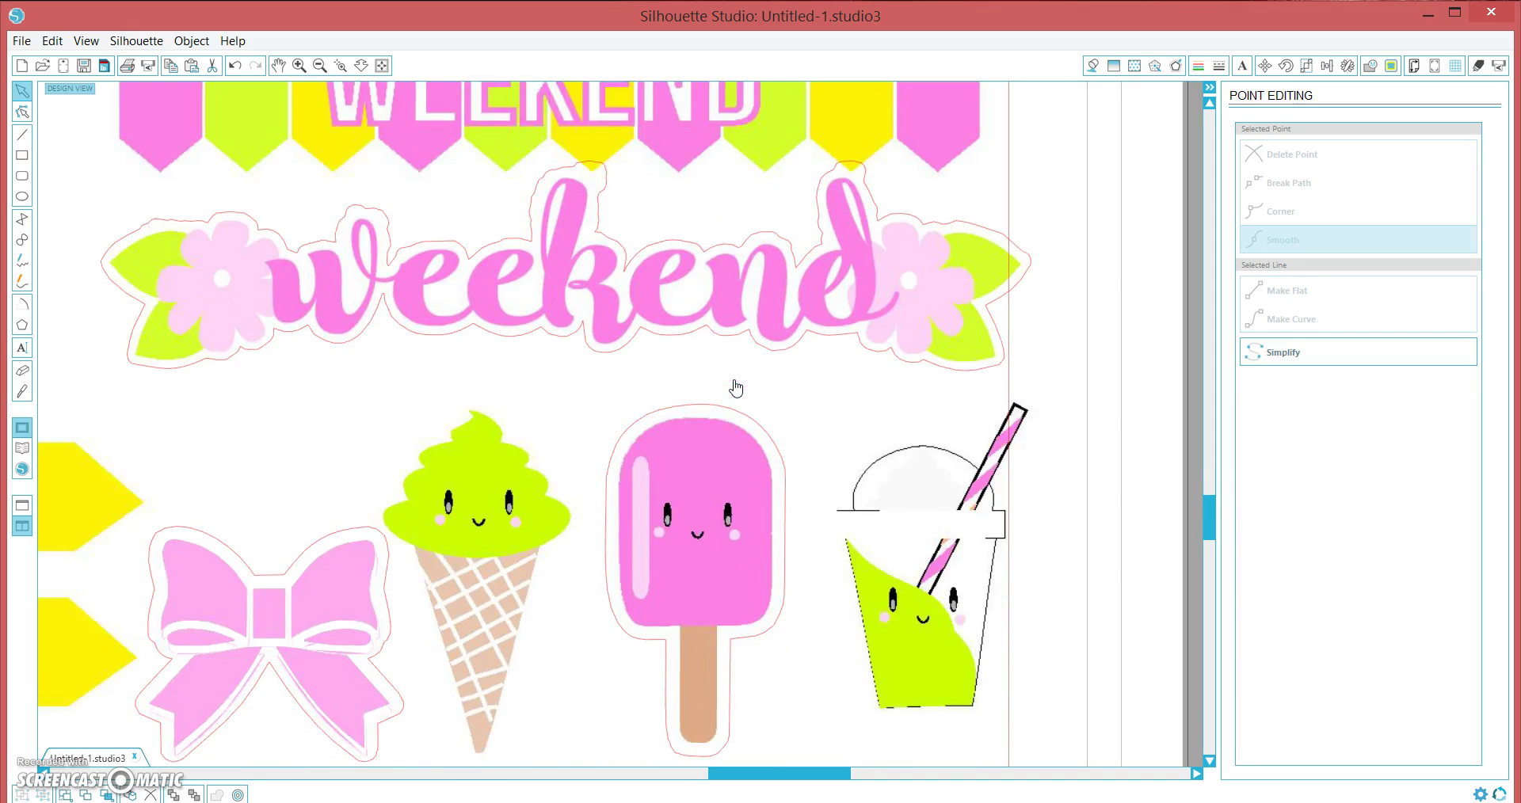
pyautogui.moveTo(751, 784); pyautogui.dragTo(824, 773)
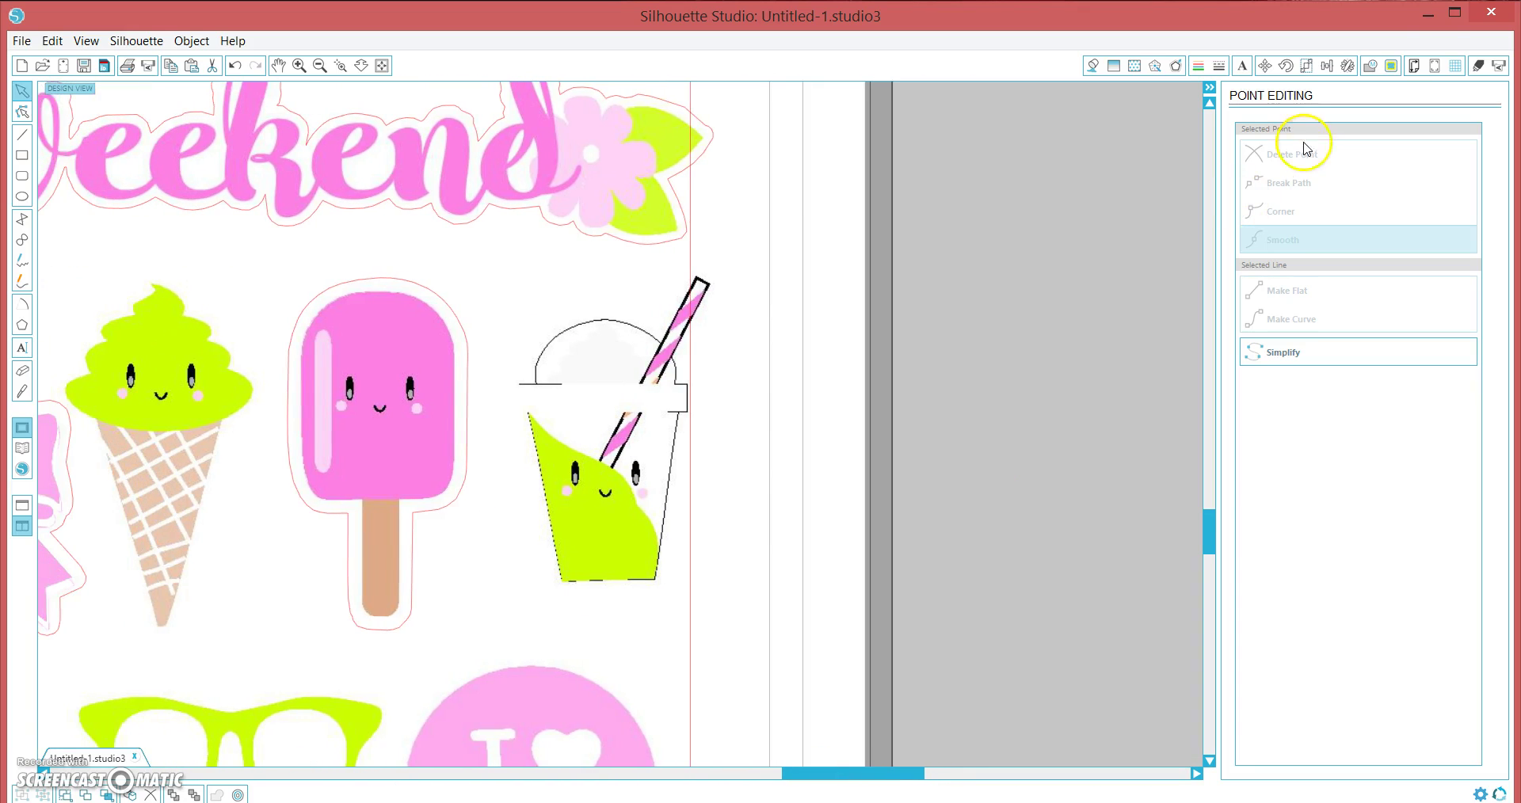
pyautogui.click(1392, 65)
pyautogui.click(1296, 153)
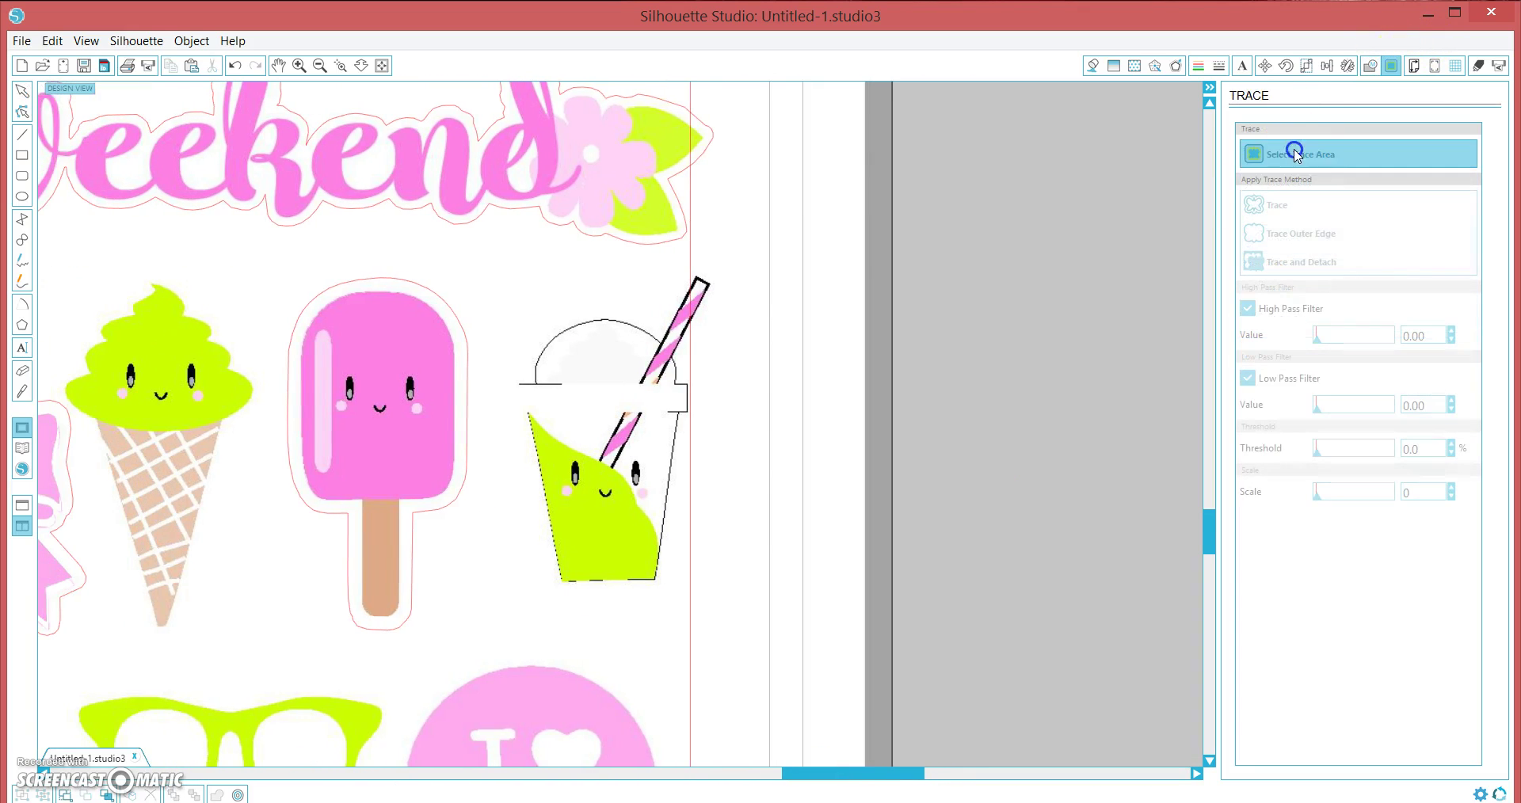
pyautogui.moveTo(486, 261)
pyautogui.mouseDown()
pyautogui.moveTo(747, 400)
pyautogui.moveTo(723, 605)
pyautogui.moveTo(744, 625)
pyautogui.mouseUp()
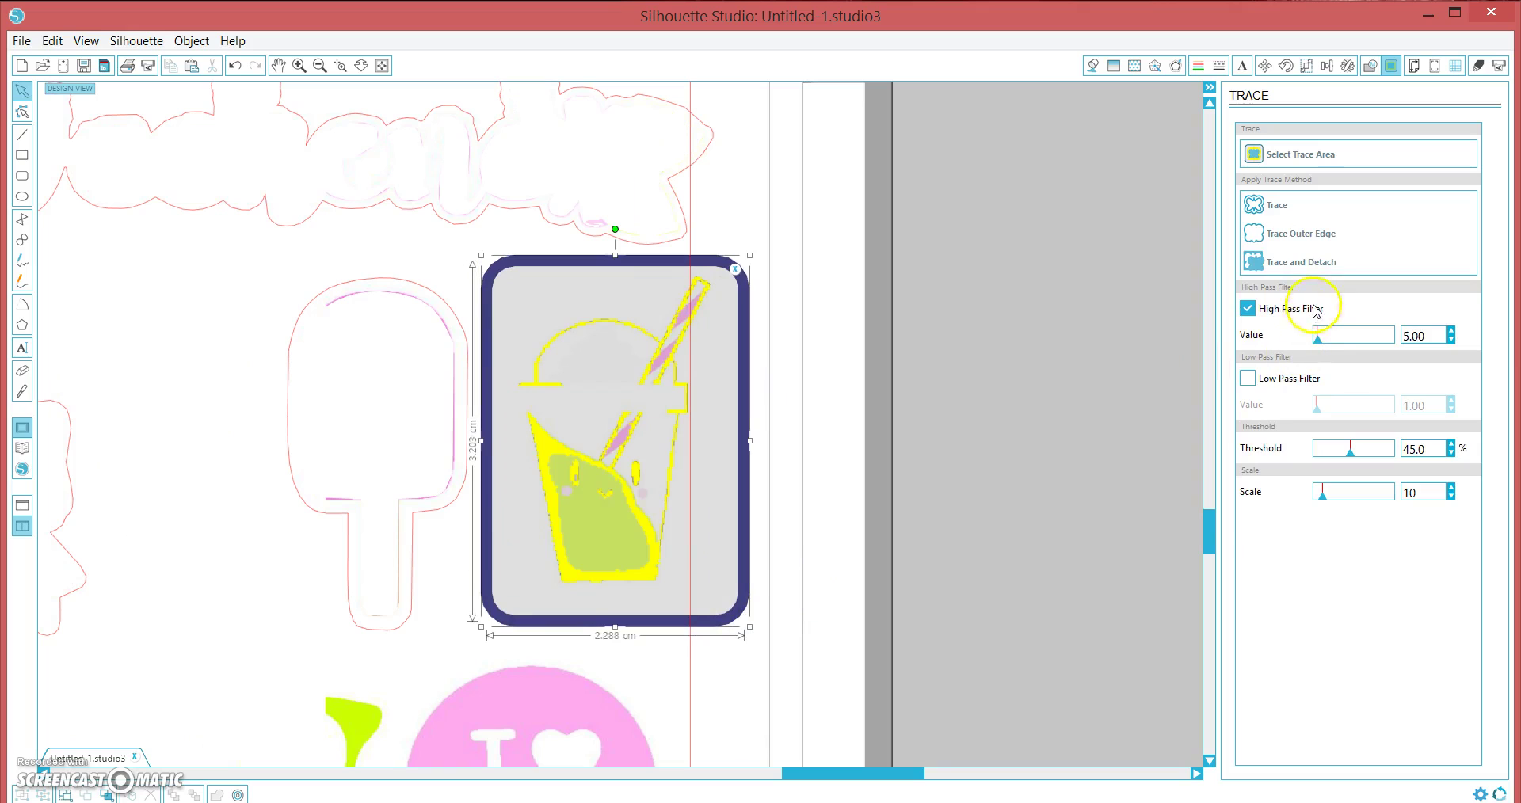
pyautogui.moveTo(1319, 339); pyautogui.dragTo(1354, 340)
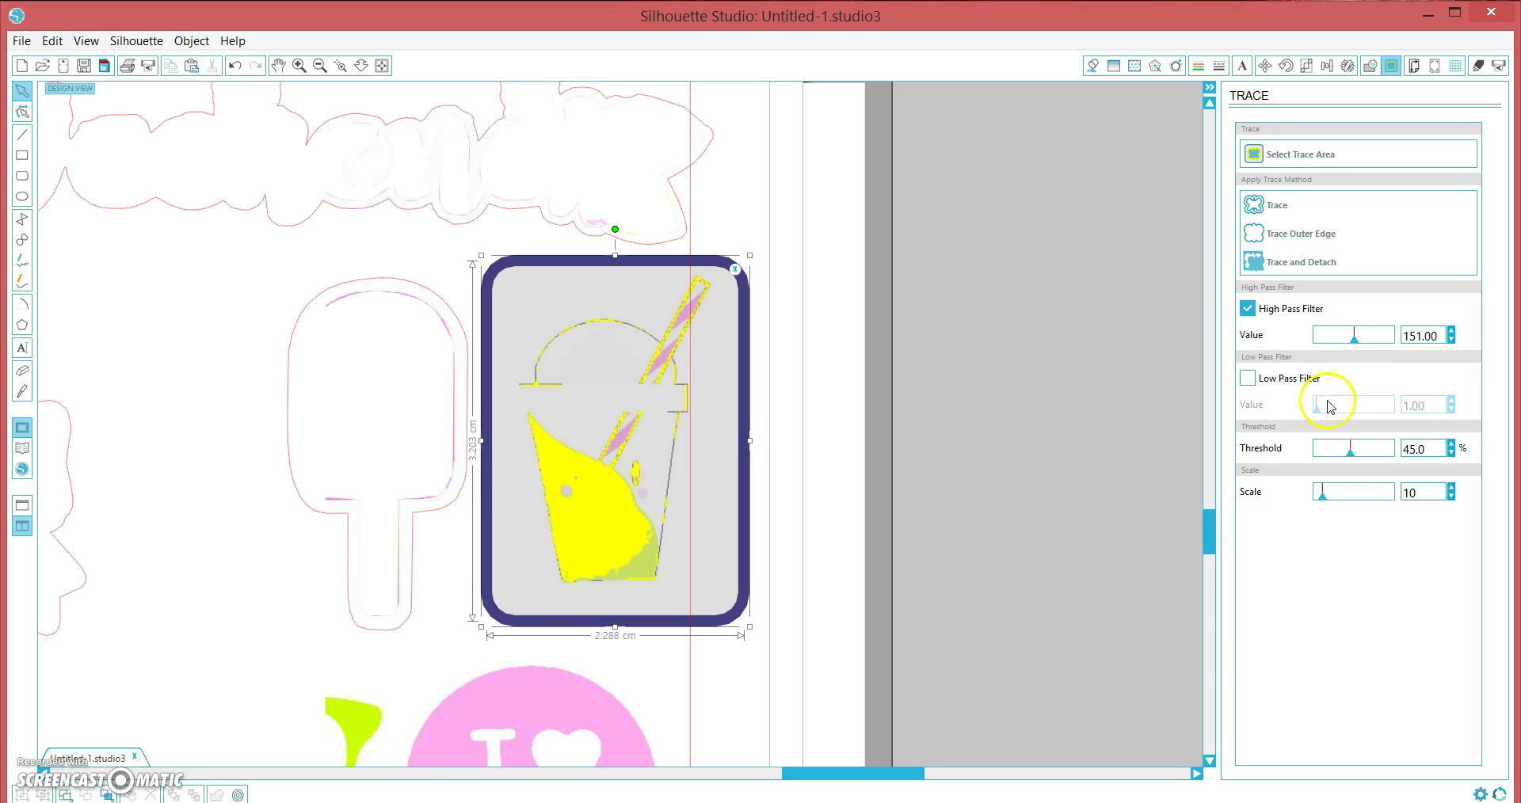
pyautogui.moveTo(1323, 499); pyautogui.dragTo(1292, 498)
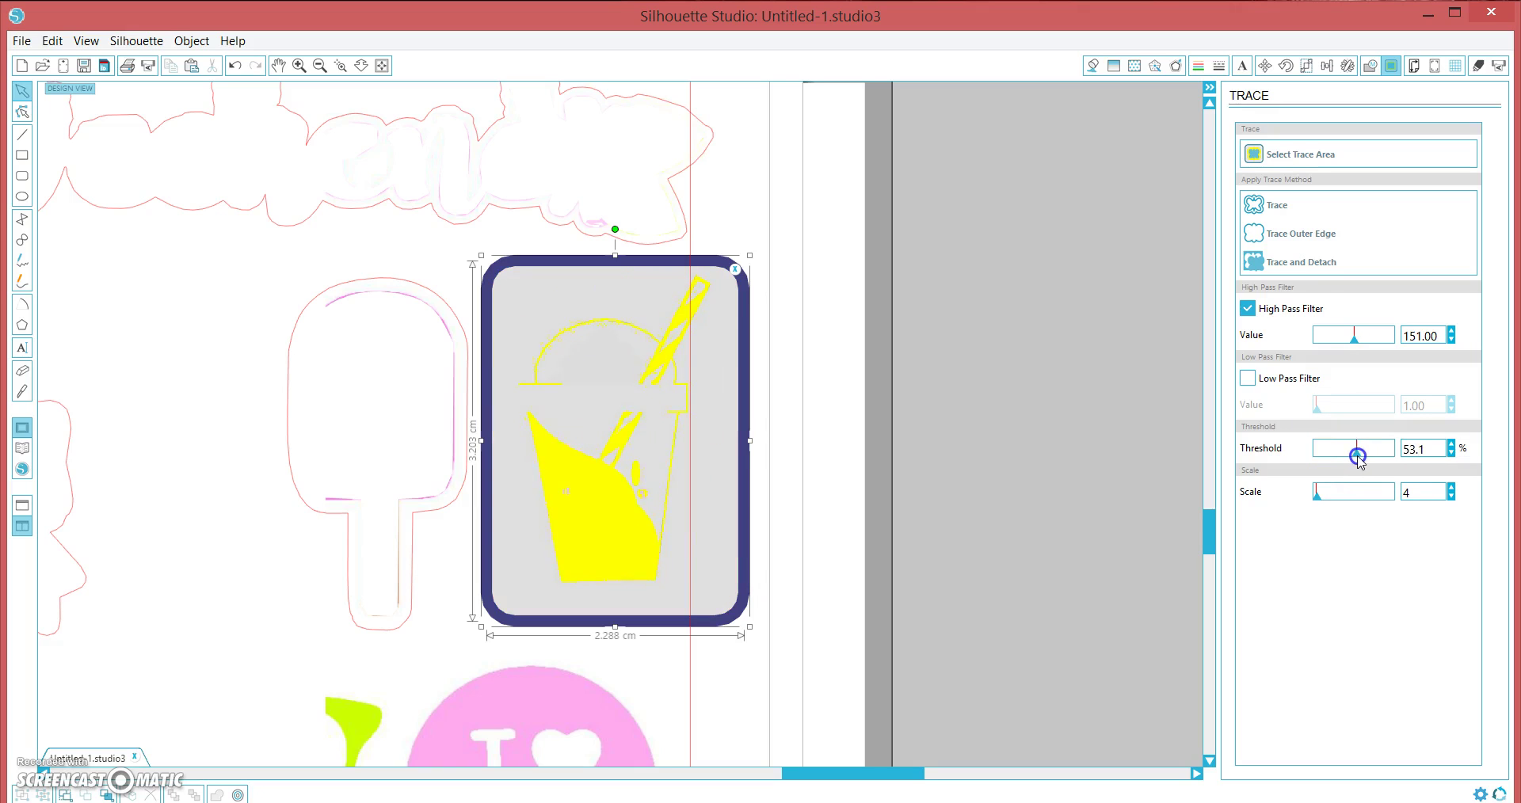
# Step: Try to trace and detach the drink cup and move it aside, and undo back to the marked trace area
pyautogui.click(1292, 269)
pyautogui.moveTo(702, 316)
pyautogui.mouseDown()
pyautogui.moveTo(697, 329)
pyautogui.moveTo(775, 393)
pyautogui.moveTo(1070, 351)
pyautogui.mouseUp()
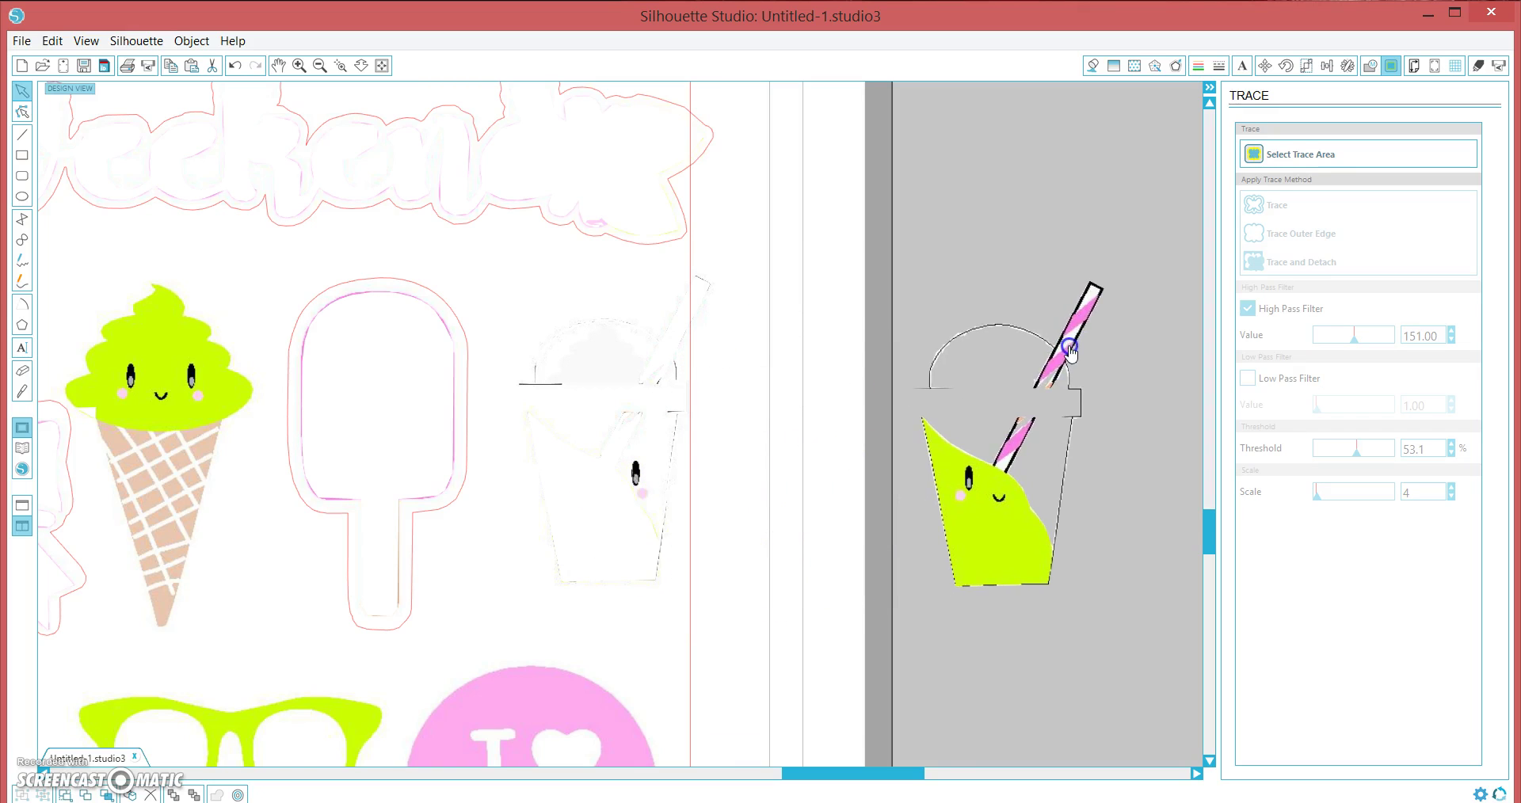
pyautogui.hotkey('ctrl', 'z')
pyautogui.hotkey('ctrl', 'z')
pyautogui.click(568, 364)
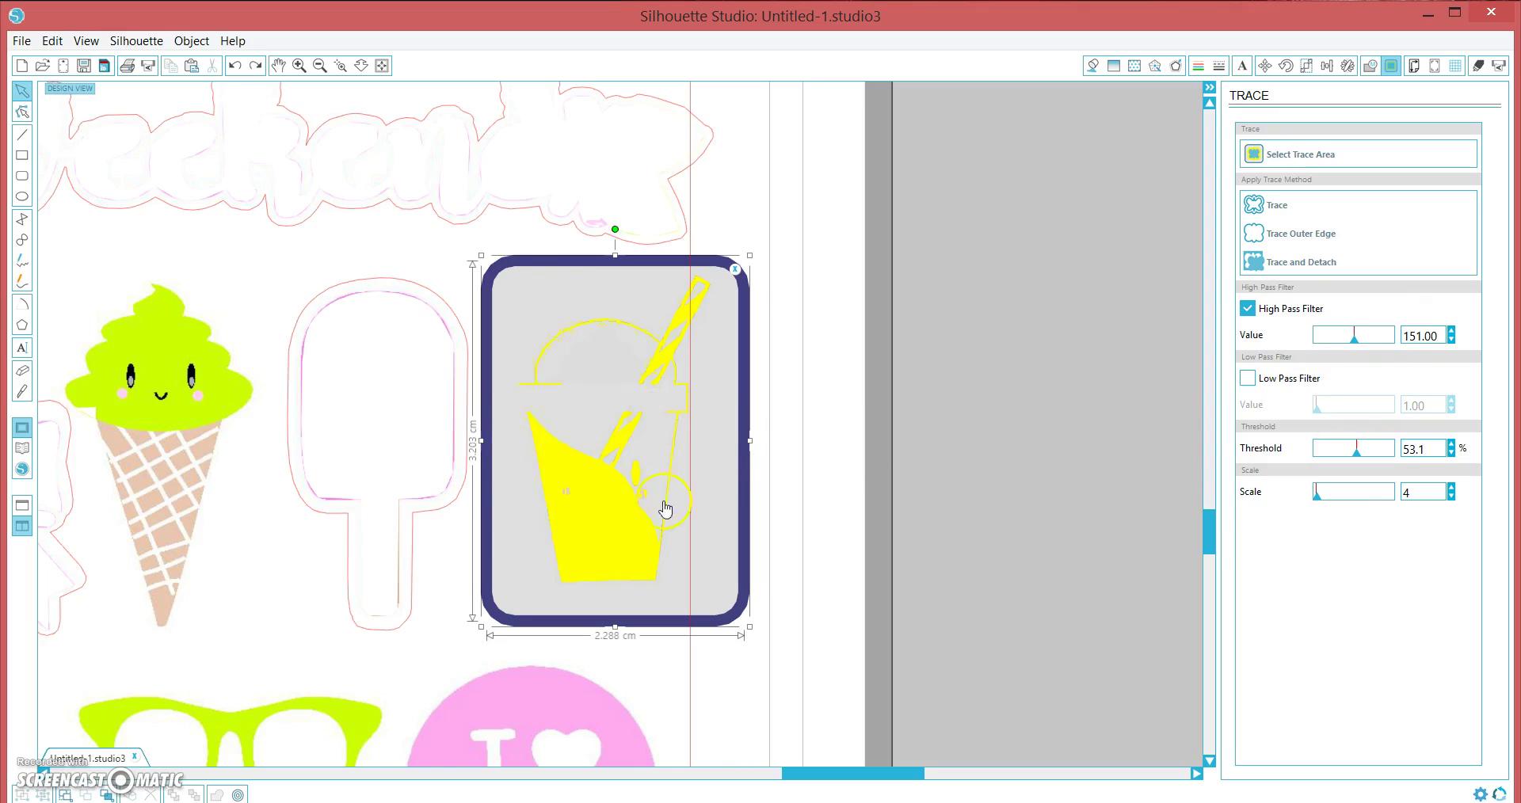
# Step: Trace and detach the whole drink cup with its straw, leaving it in its original place
pyautogui.click(1300, 264)
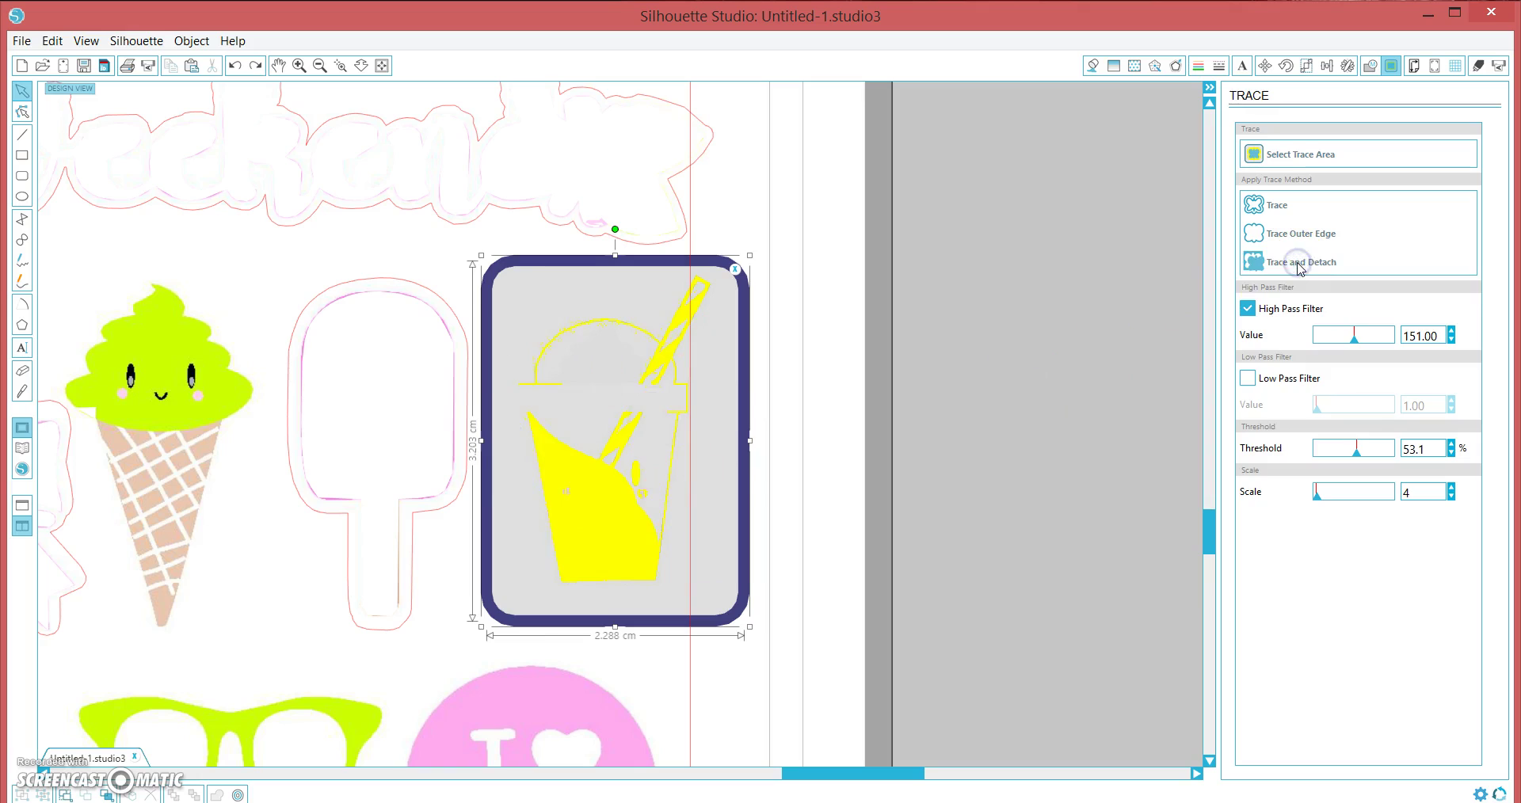
pyautogui.moveTo(602, 531)
pyautogui.mouseDown()
pyautogui.moveTo(1006, 507)
pyautogui.moveTo(1004, 439)
pyautogui.moveTo(592, 535)
pyautogui.mouseUp()
pyautogui.click(1003, 439)
pyautogui.hotkey('ctrl', 'z')
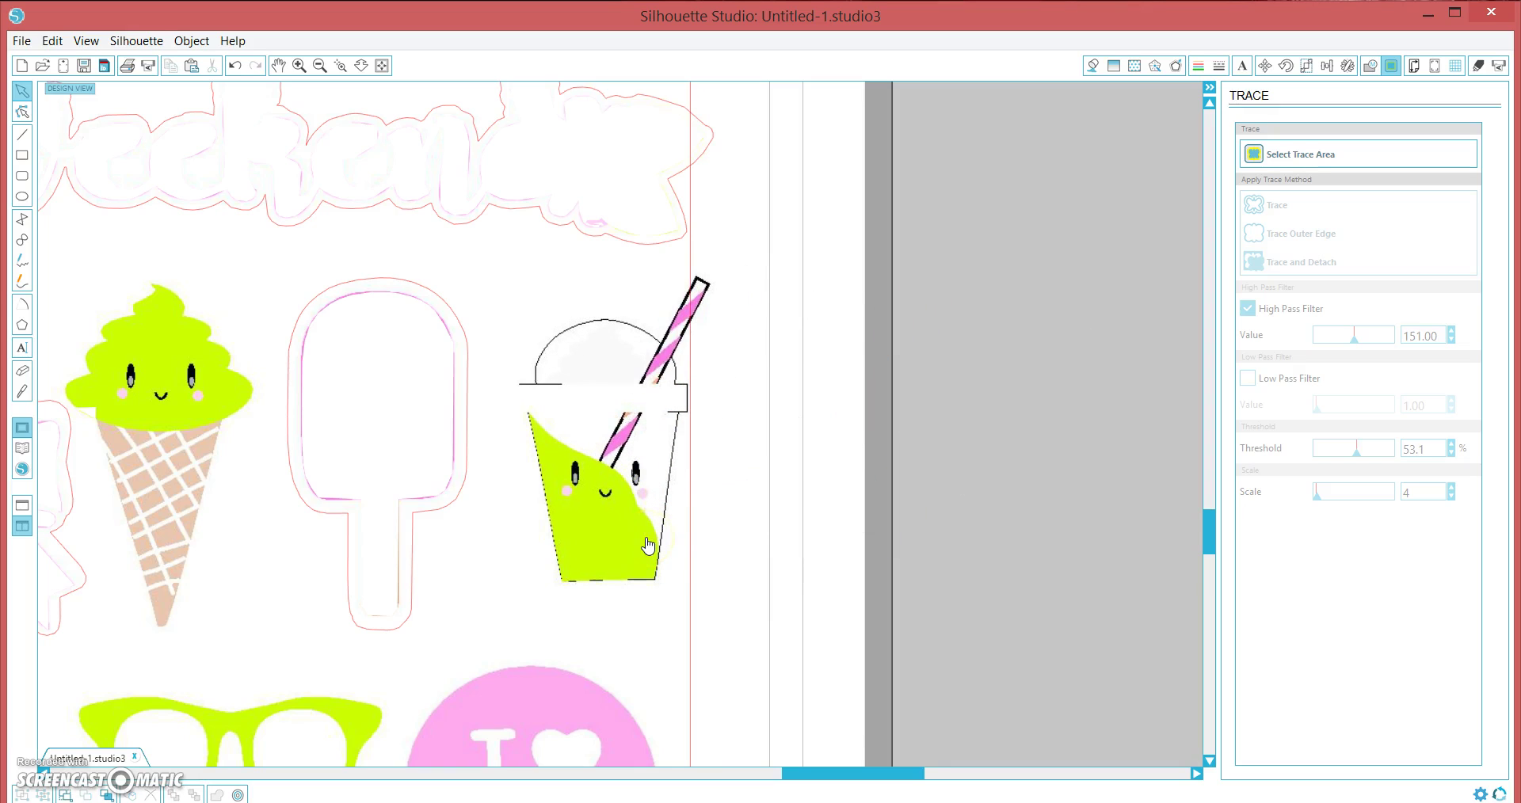
# Step: Try a round offset outline tighter than 0.200 cm around the traced drink cup and its straw
pyautogui.click(790, 406)
pyautogui.click(587, 505)
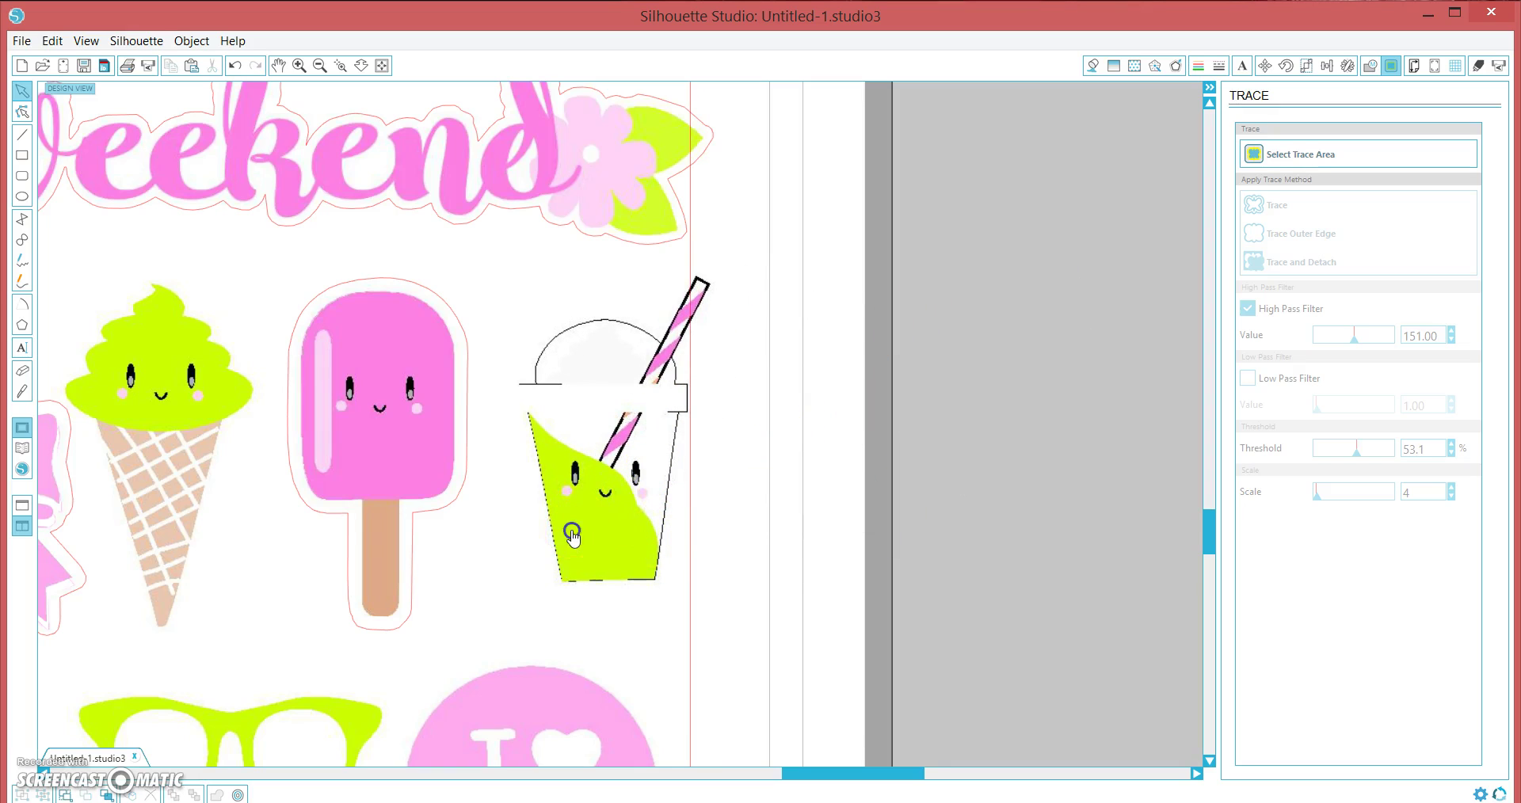
pyautogui.click(1174, 71)
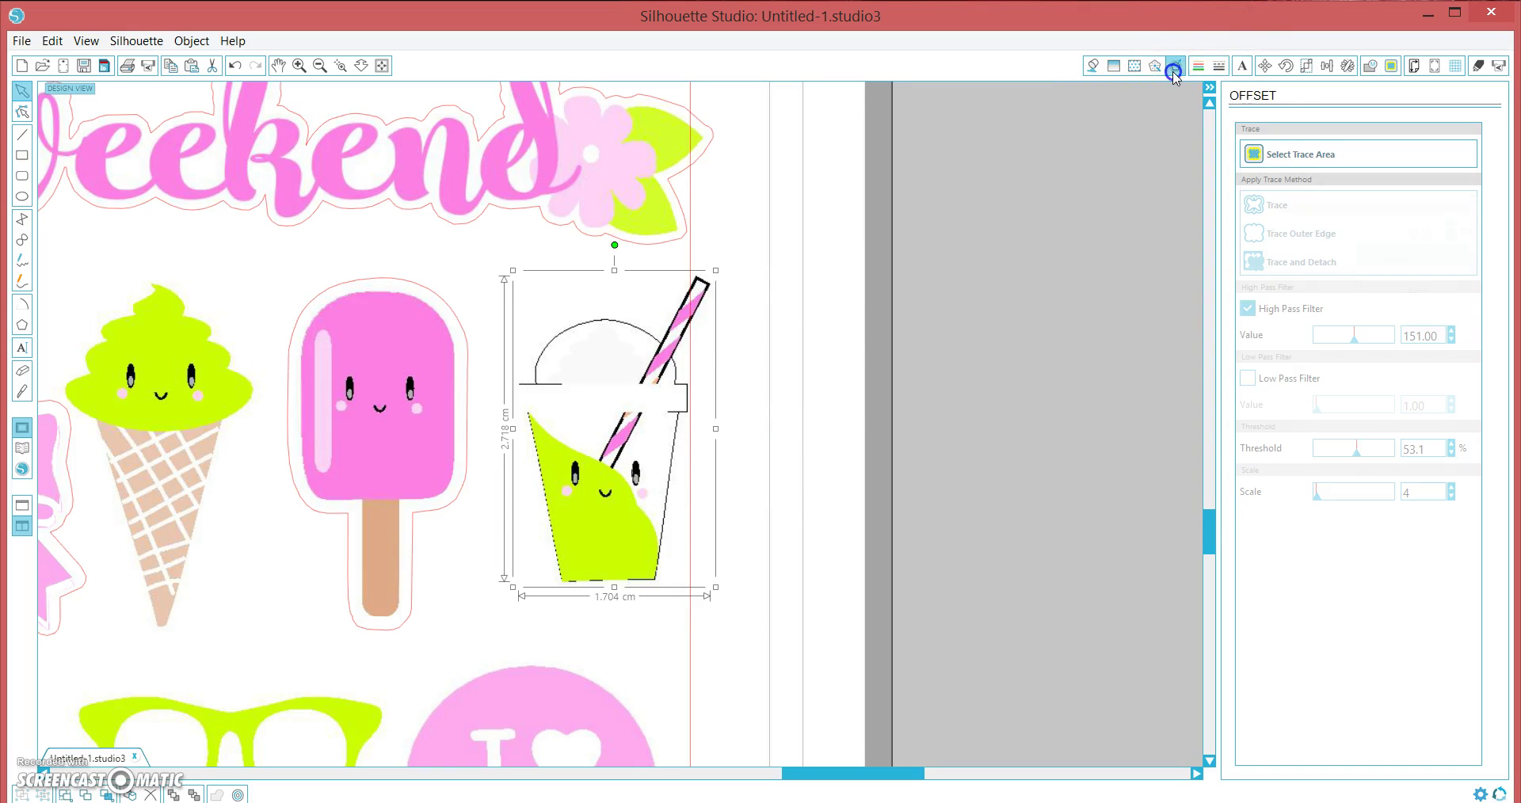
pyautogui.click(1305, 161)
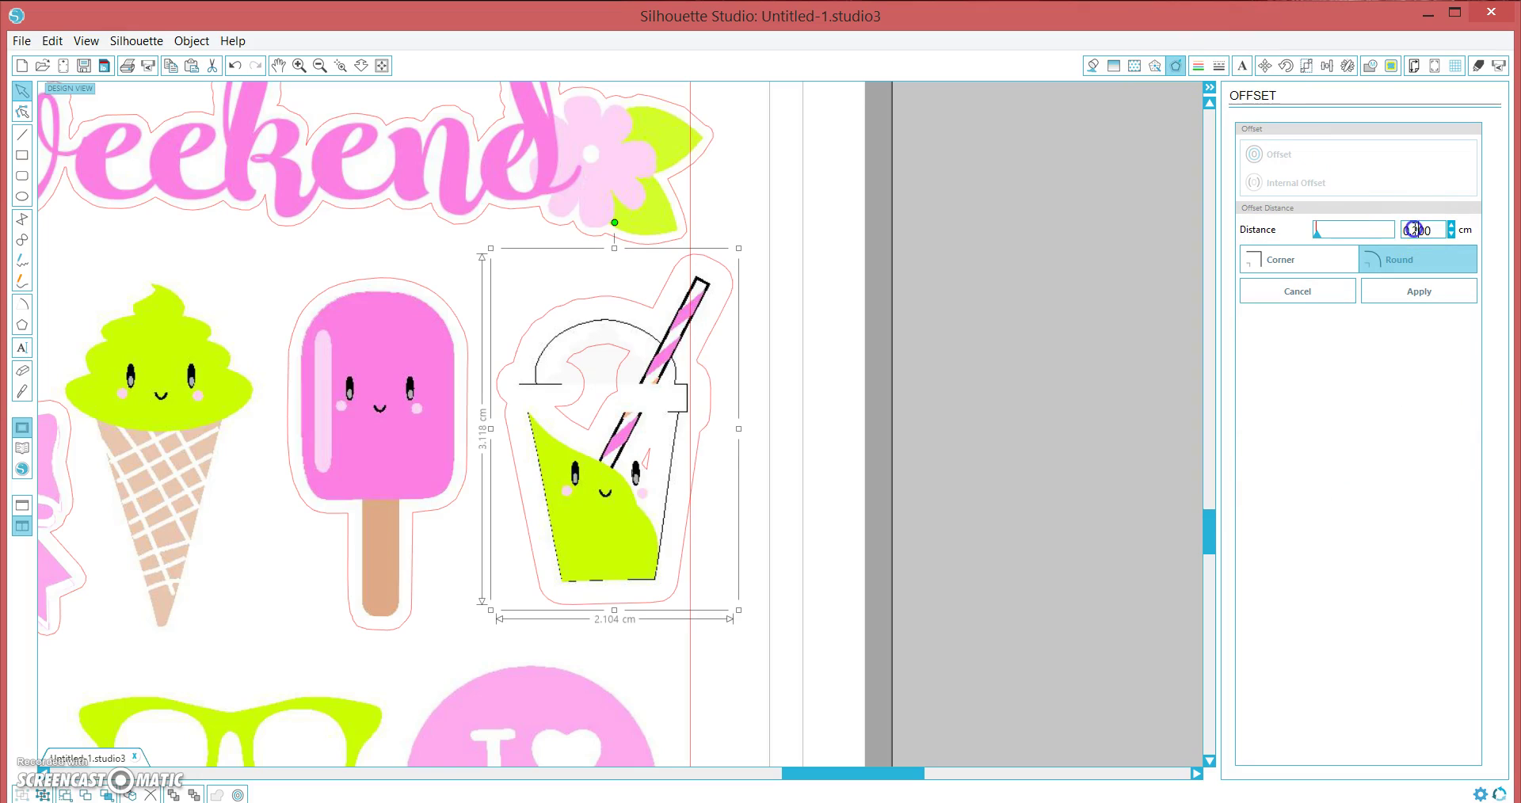
pyautogui.click(1418, 292)
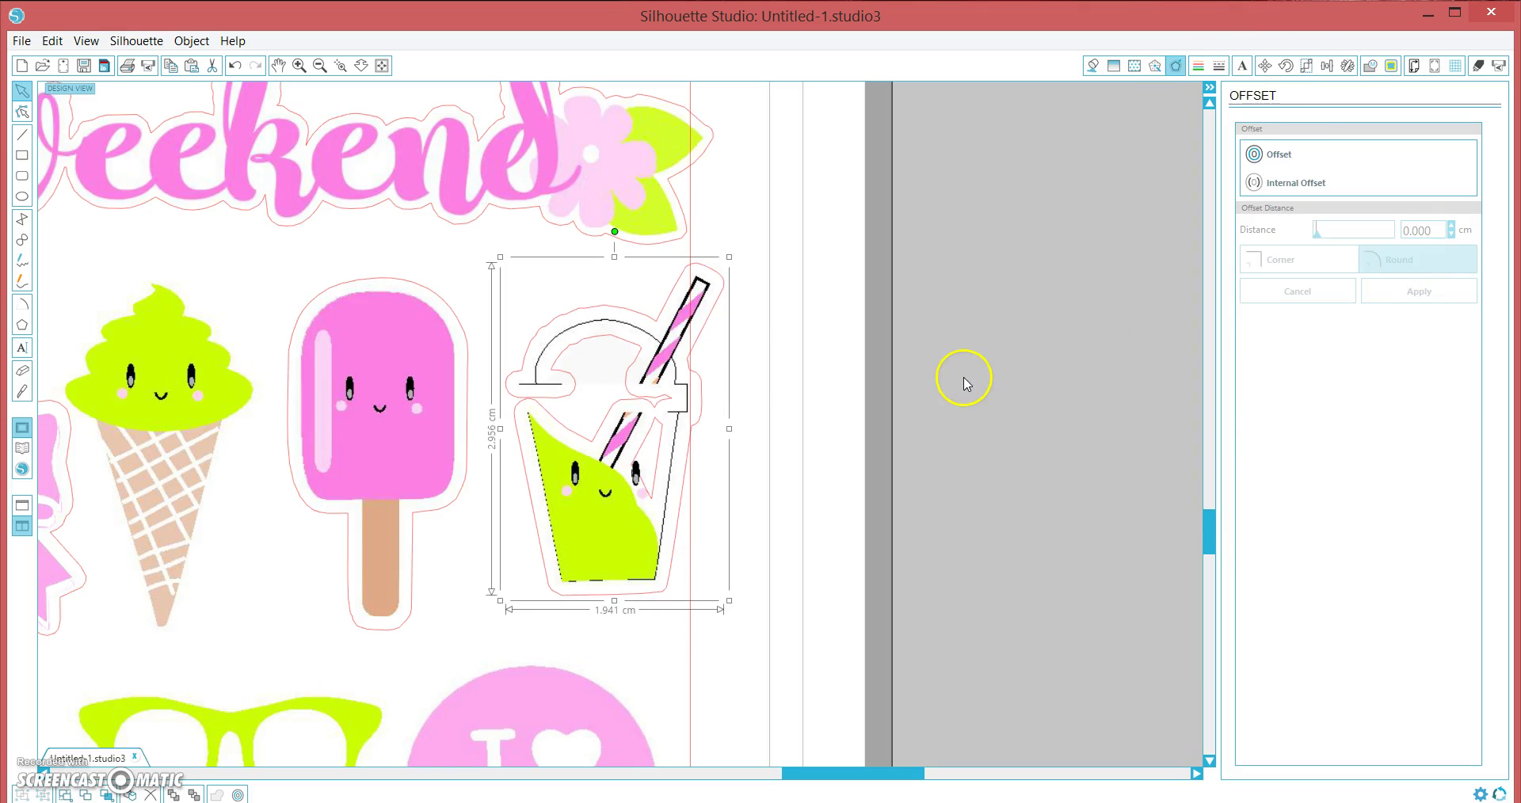
pyautogui.click(888, 340)
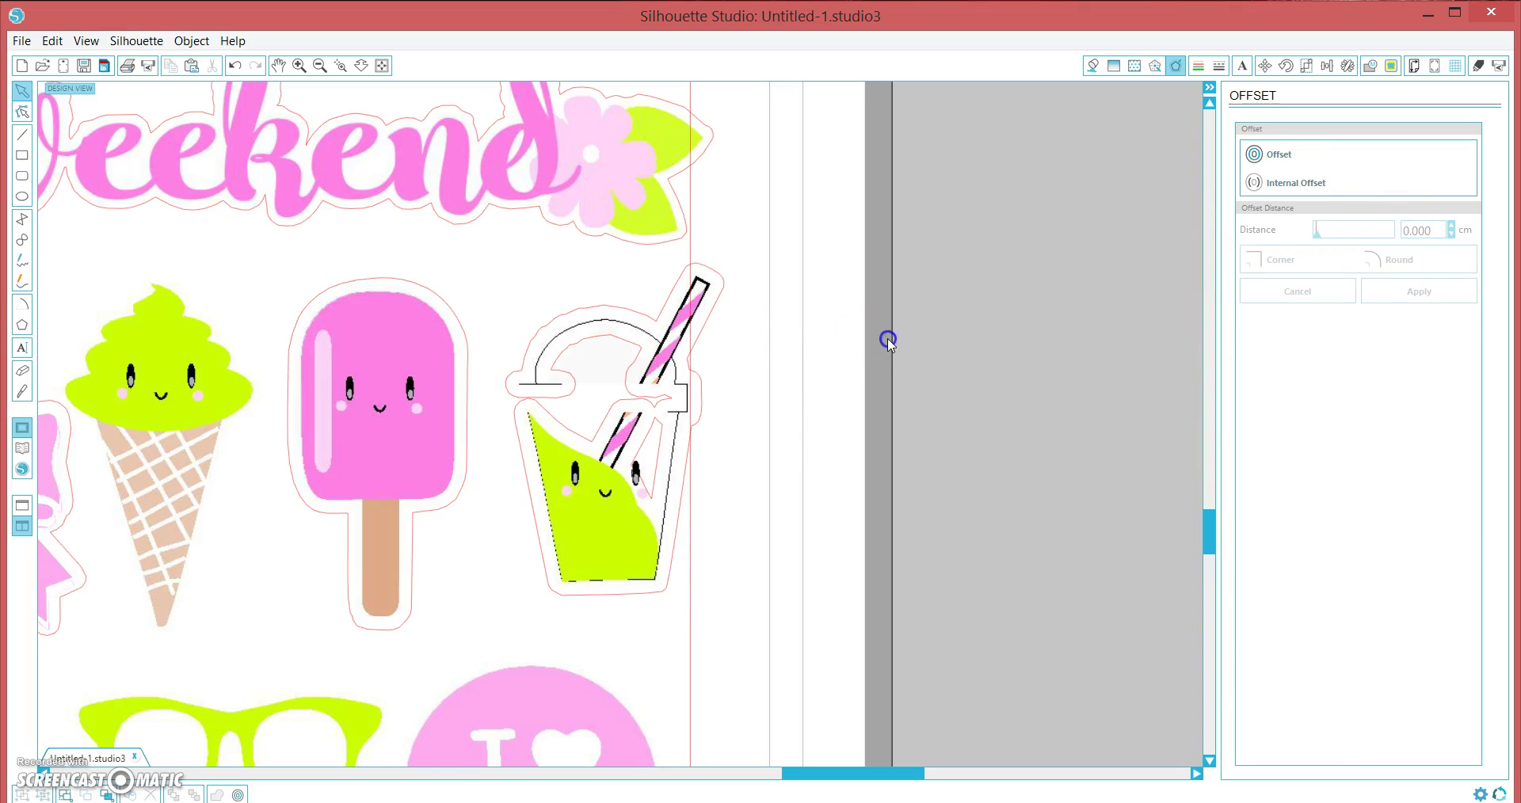
# Step: Replace the tight outline with a round 0.200 cm offset around the drink cup and its straw
pyautogui.click(609, 536)
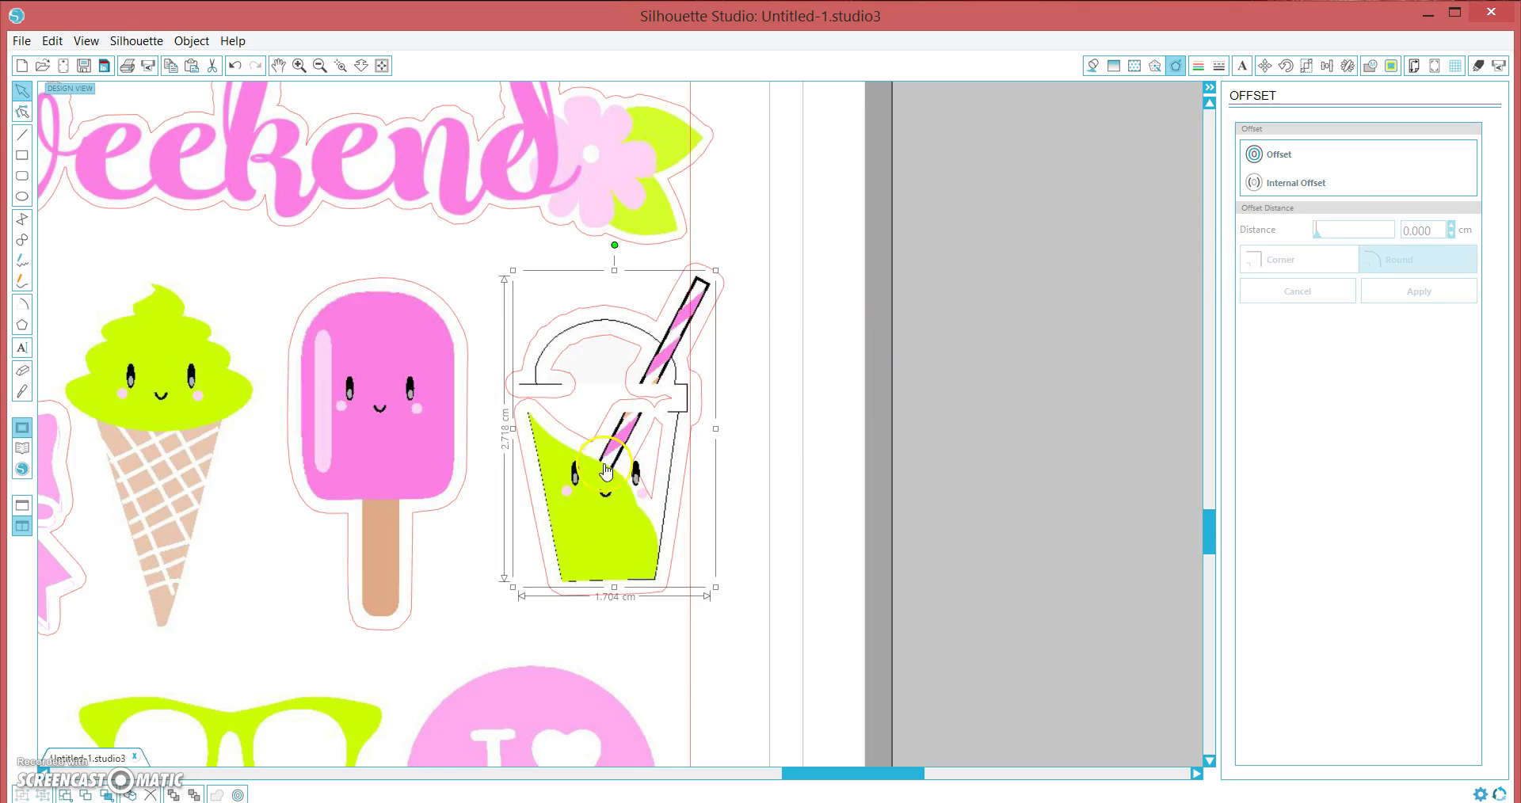
pyautogui.click(542, 333)
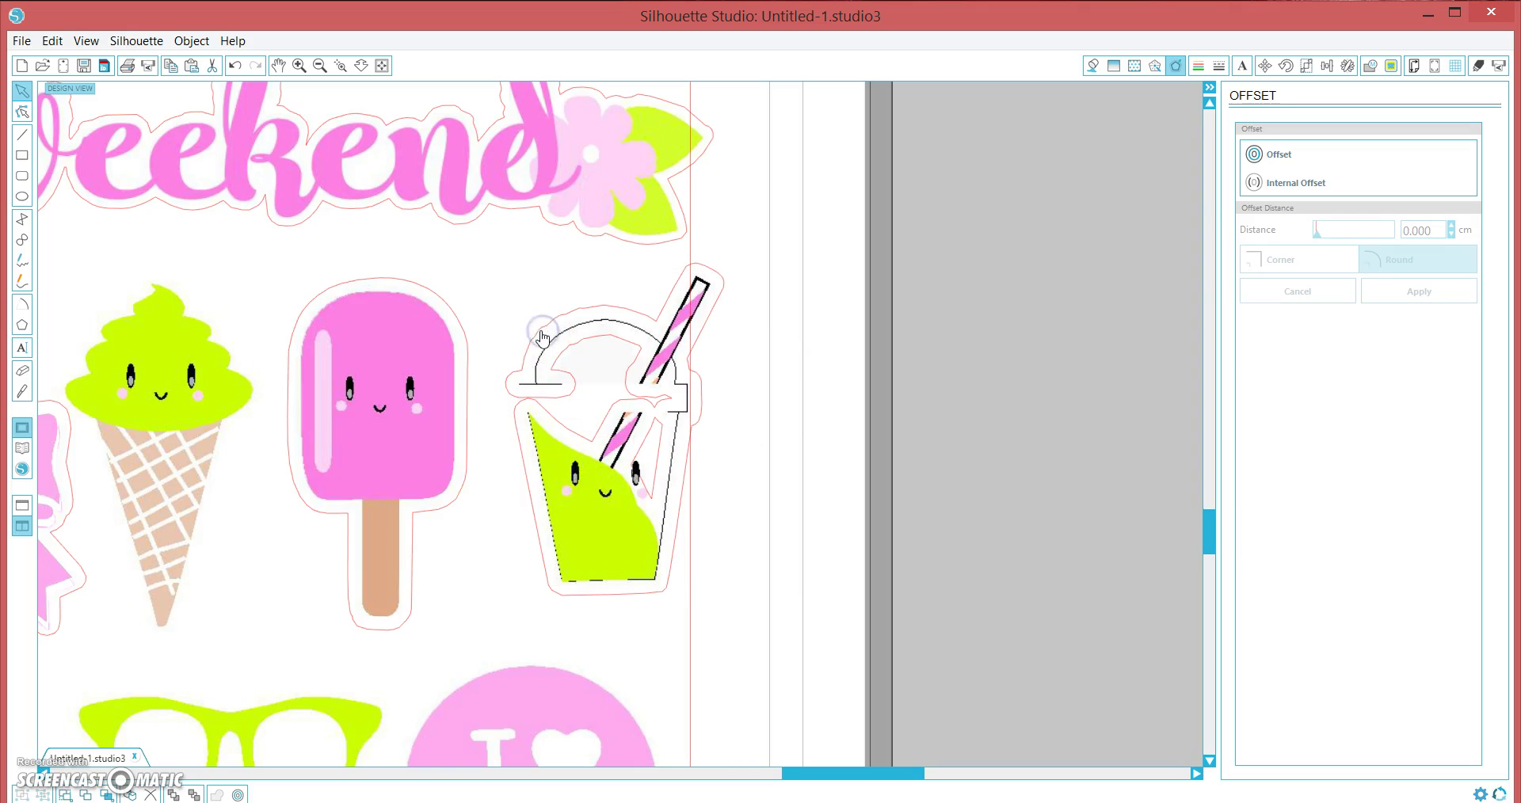
pyautogui.click(542, 336)
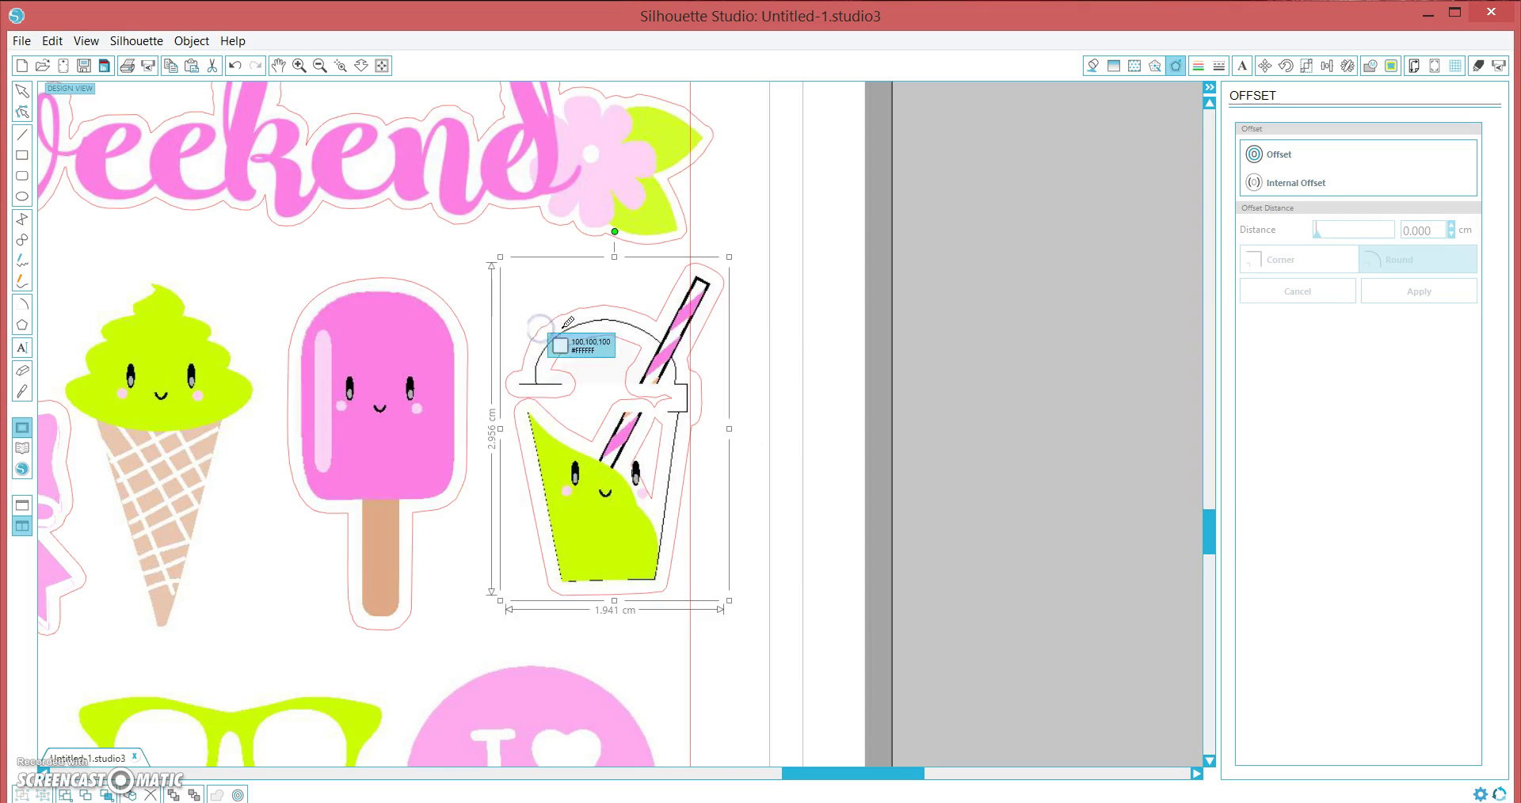
pyautogui.click(667, 364)
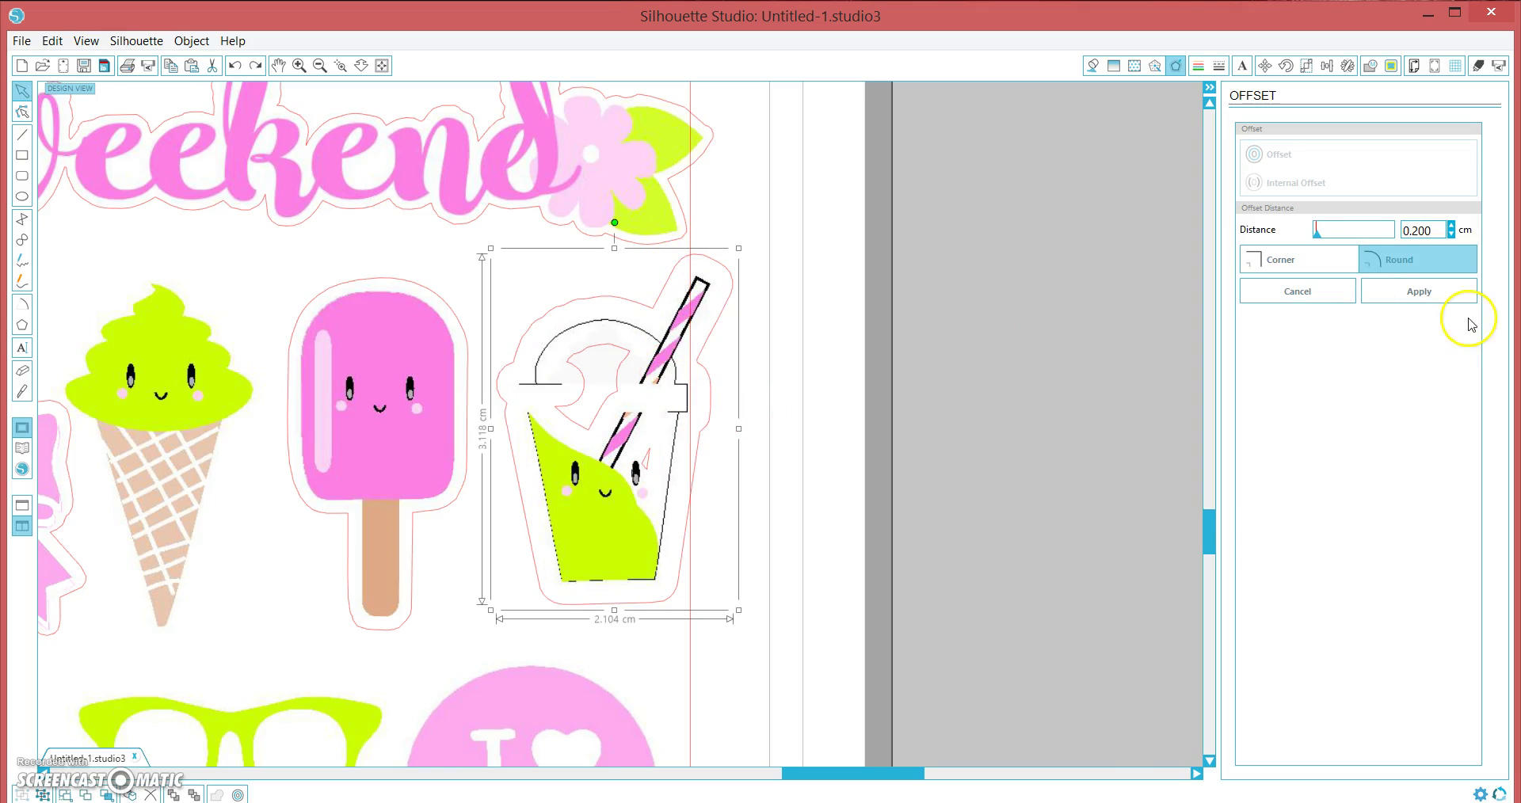
pyautogui.click(977, 356)
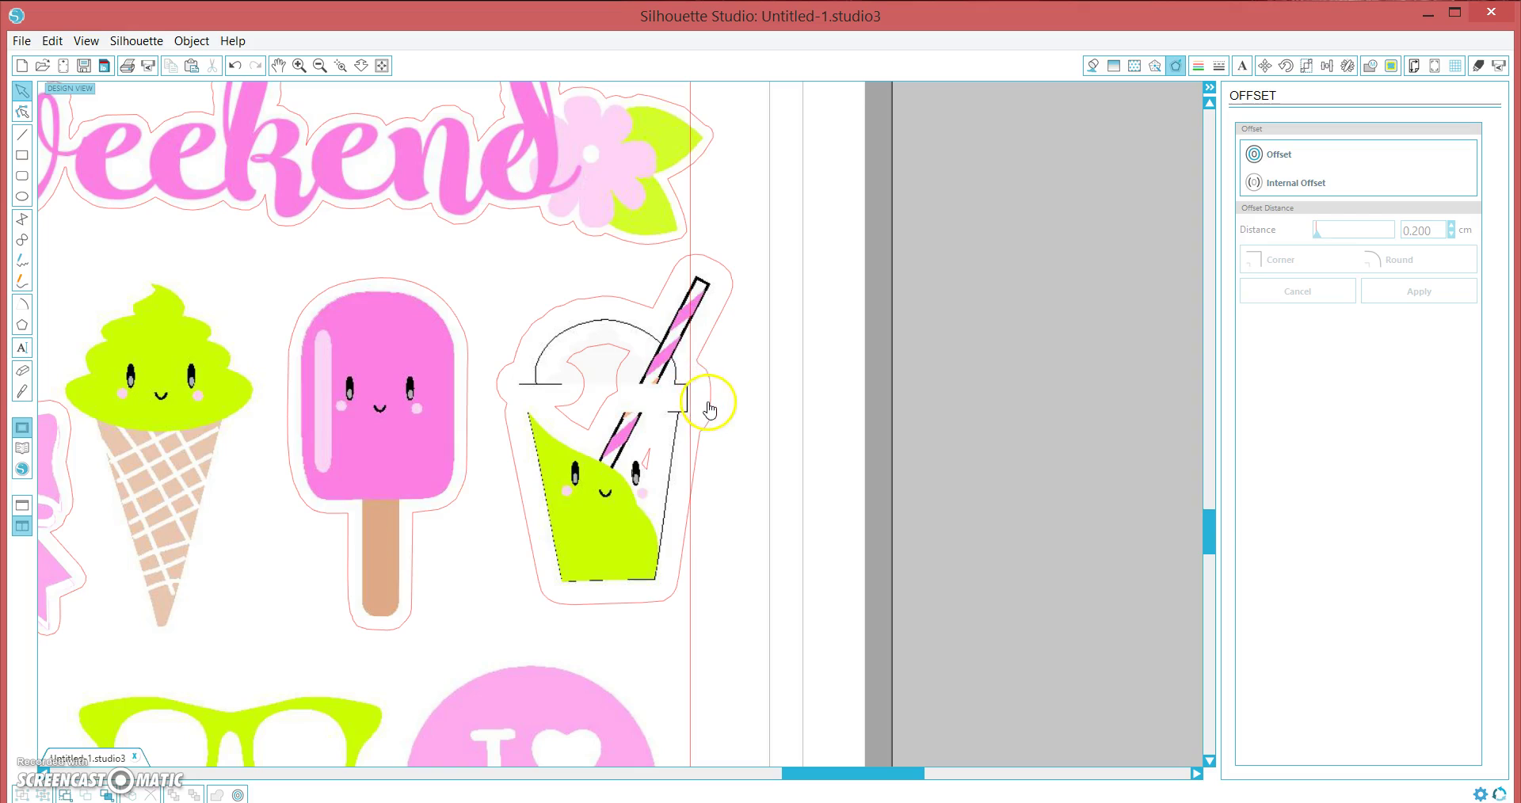
# Step: Release the compound path of the drink cup's offset outline and delete its small inner cut loops
pyautogui.click(712, 408)
pyautogui.rightClick(712, 408)
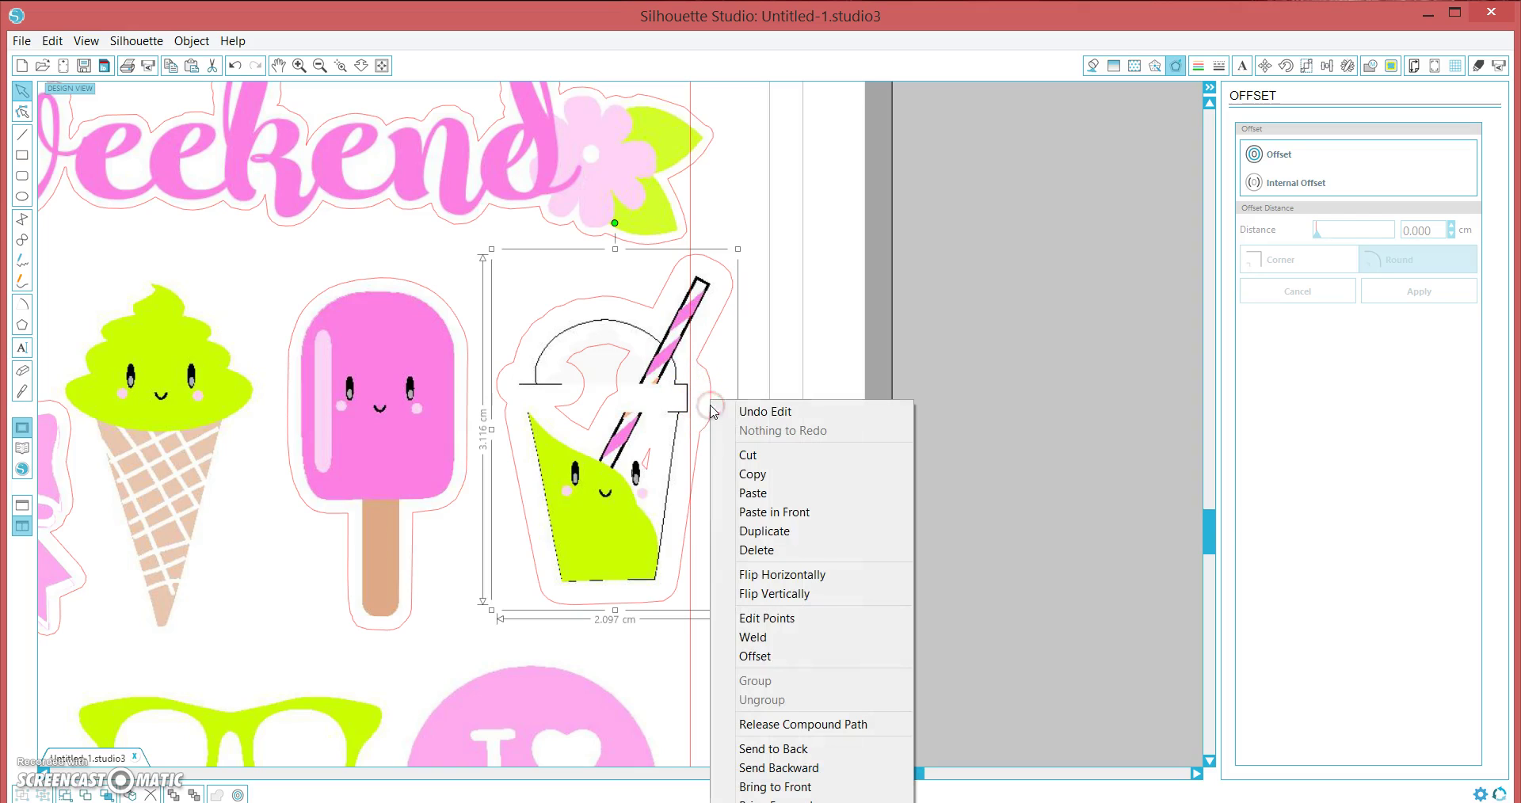
pyautogui.click(752, 724)
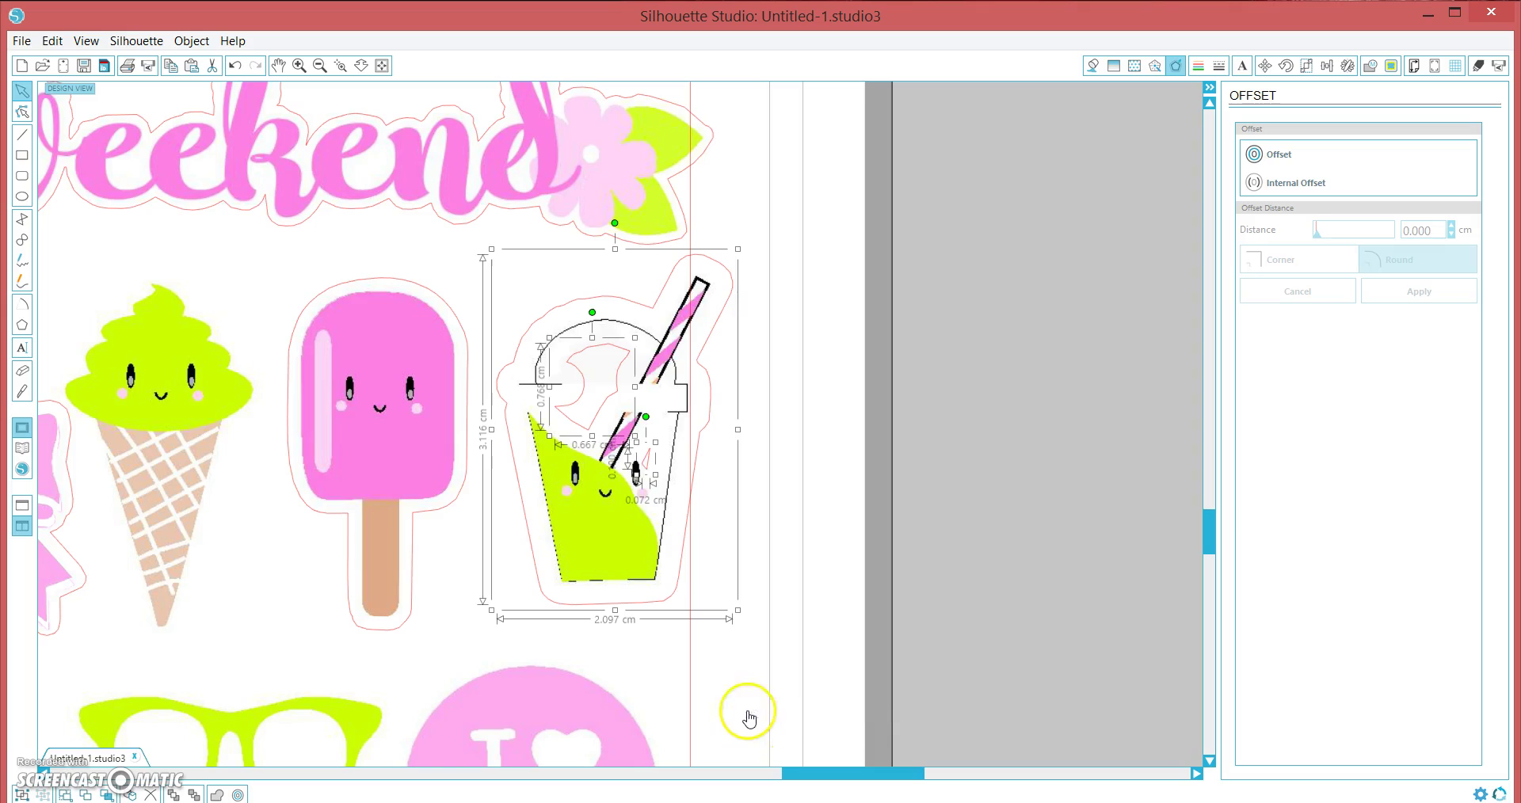
pyautogui.click(646, 312)
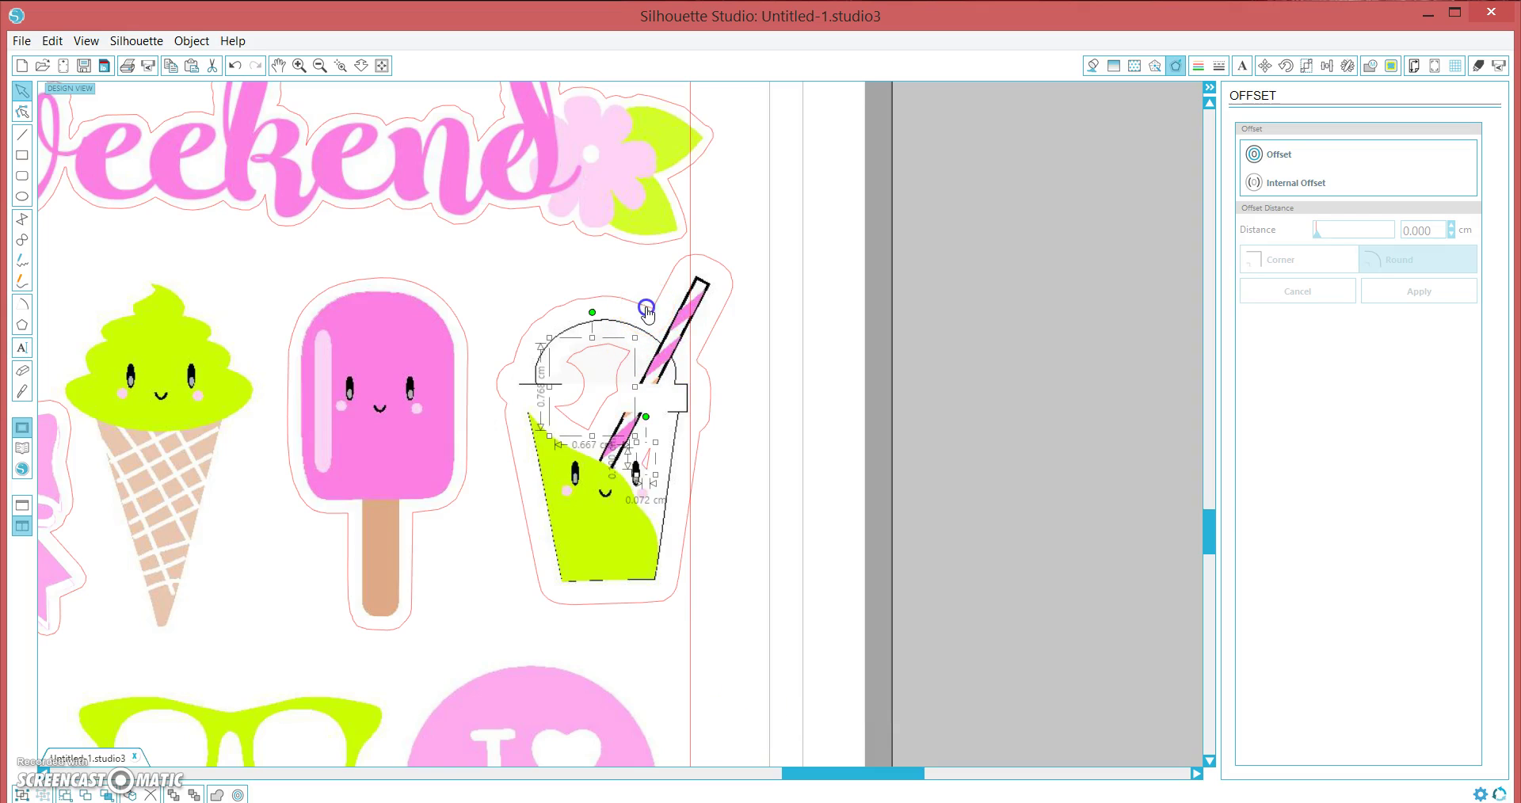
pyautogui.click(623, 375)
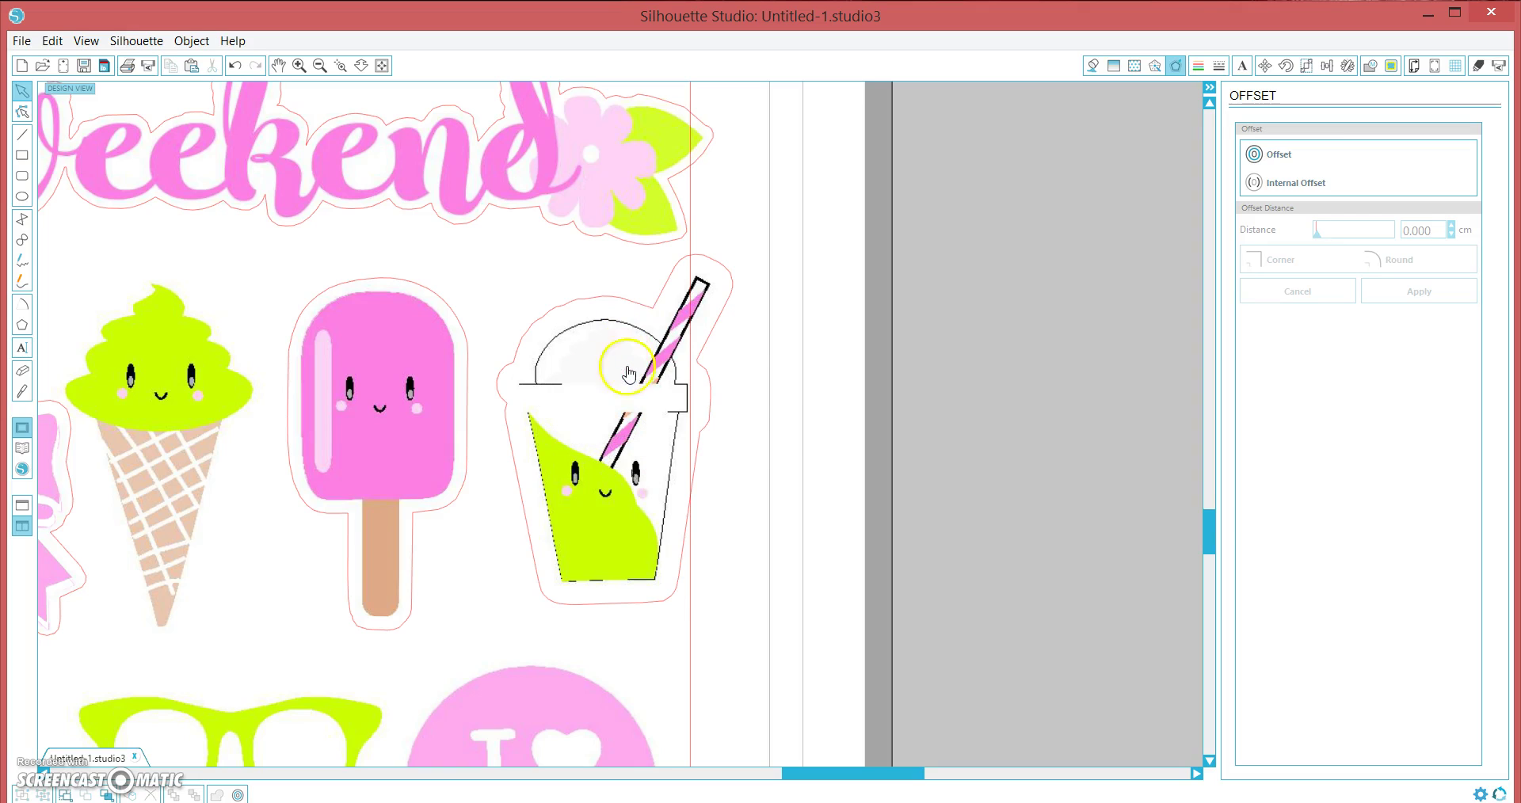
pyautogui.click(782, 414)
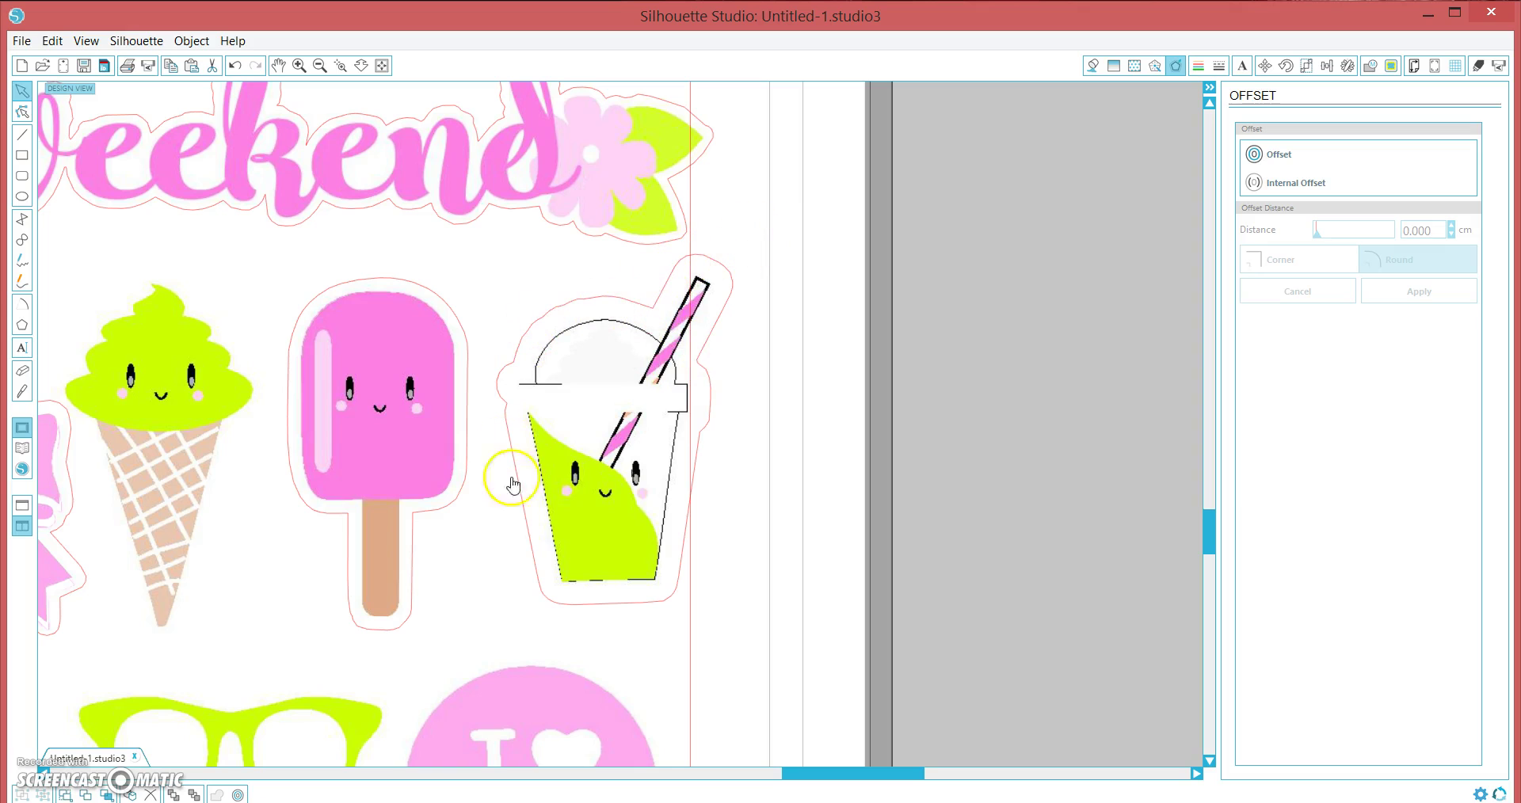
# Step: Move the sticker sheet image aside to check the separate cut shapes on the page, and undo the move
pyautogui.scroll(-3, 519, 525)
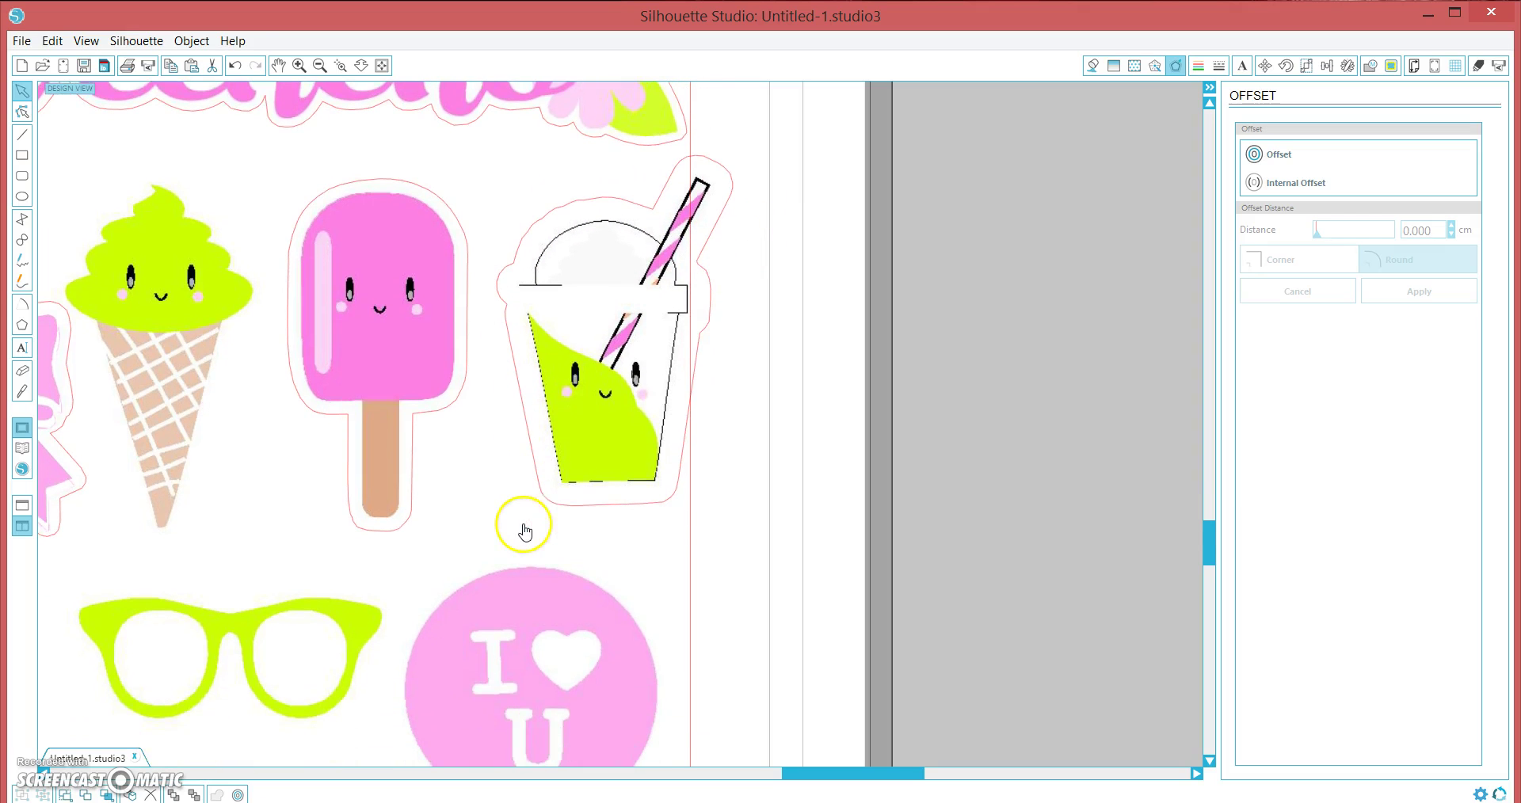
pyautogui.click(322, 66)
pyautogui.click(322, 66)
pyautogui.scroll(3, 525, 319)
pyautogui.scroll(-1, 524, 320)
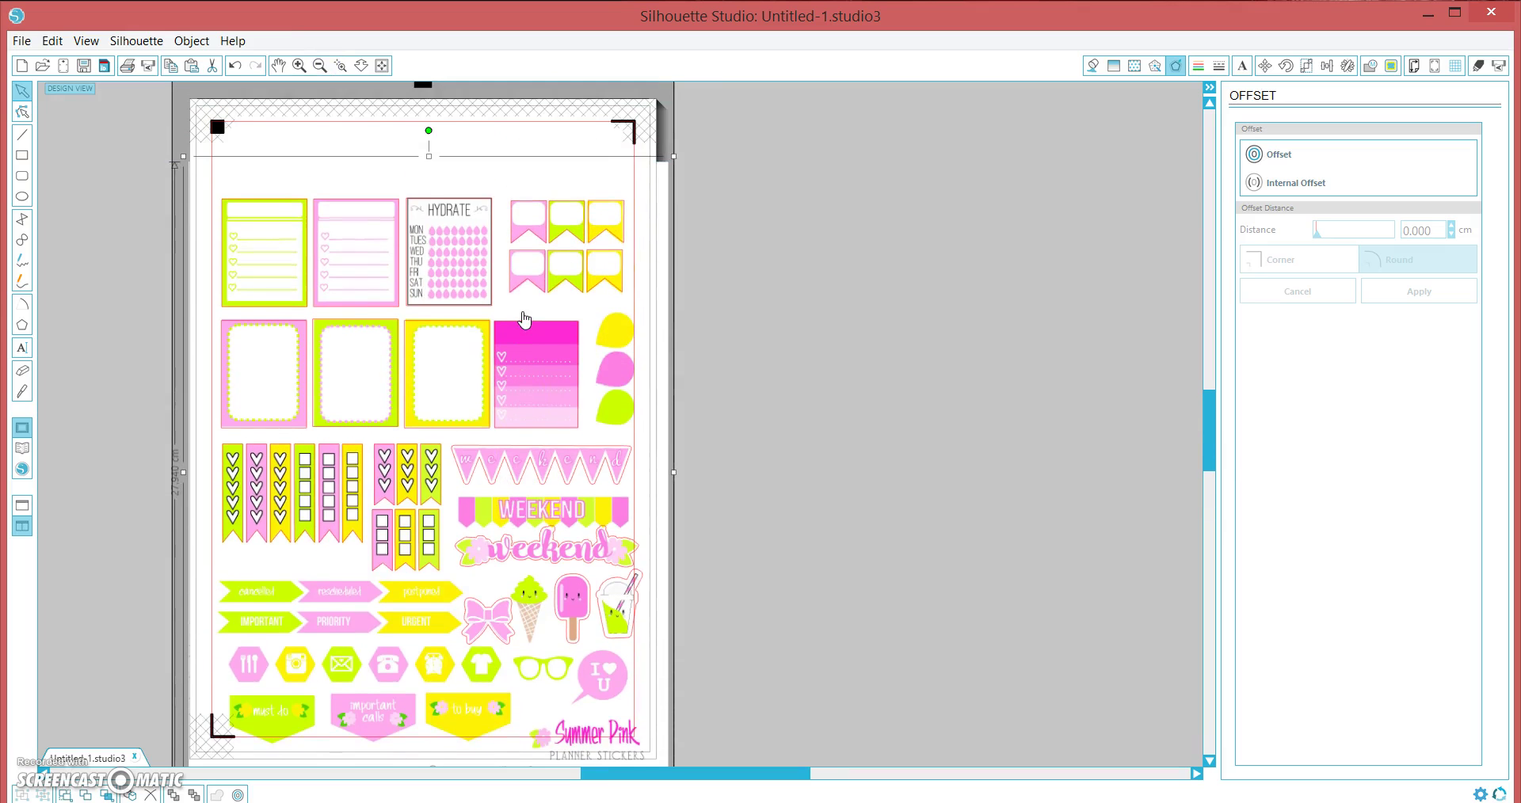
pyautogui.click(668, 516)
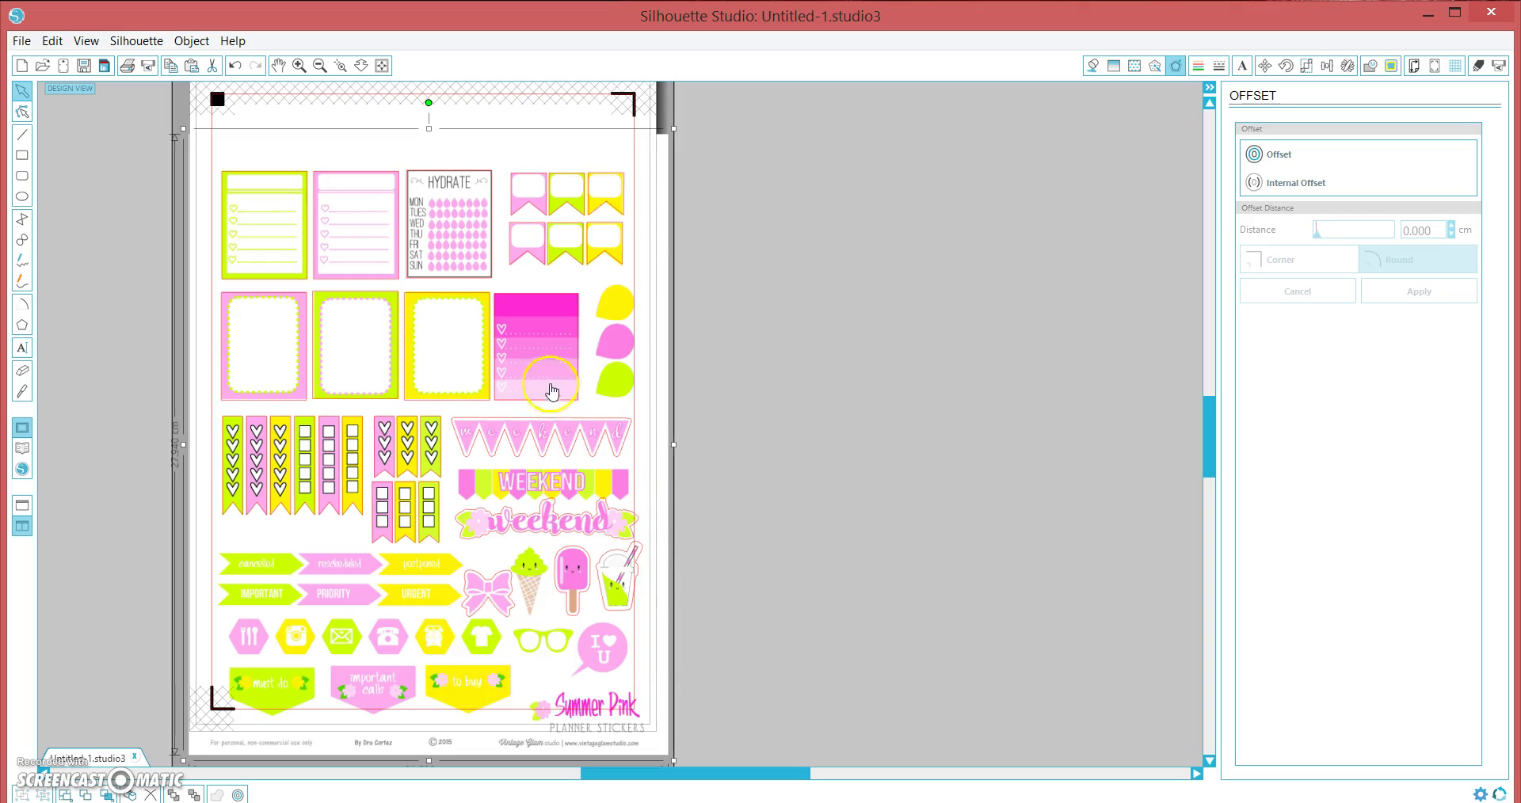
pyautogui.moveTo(509, 405); pyautogui.dragTo(1011, 413)
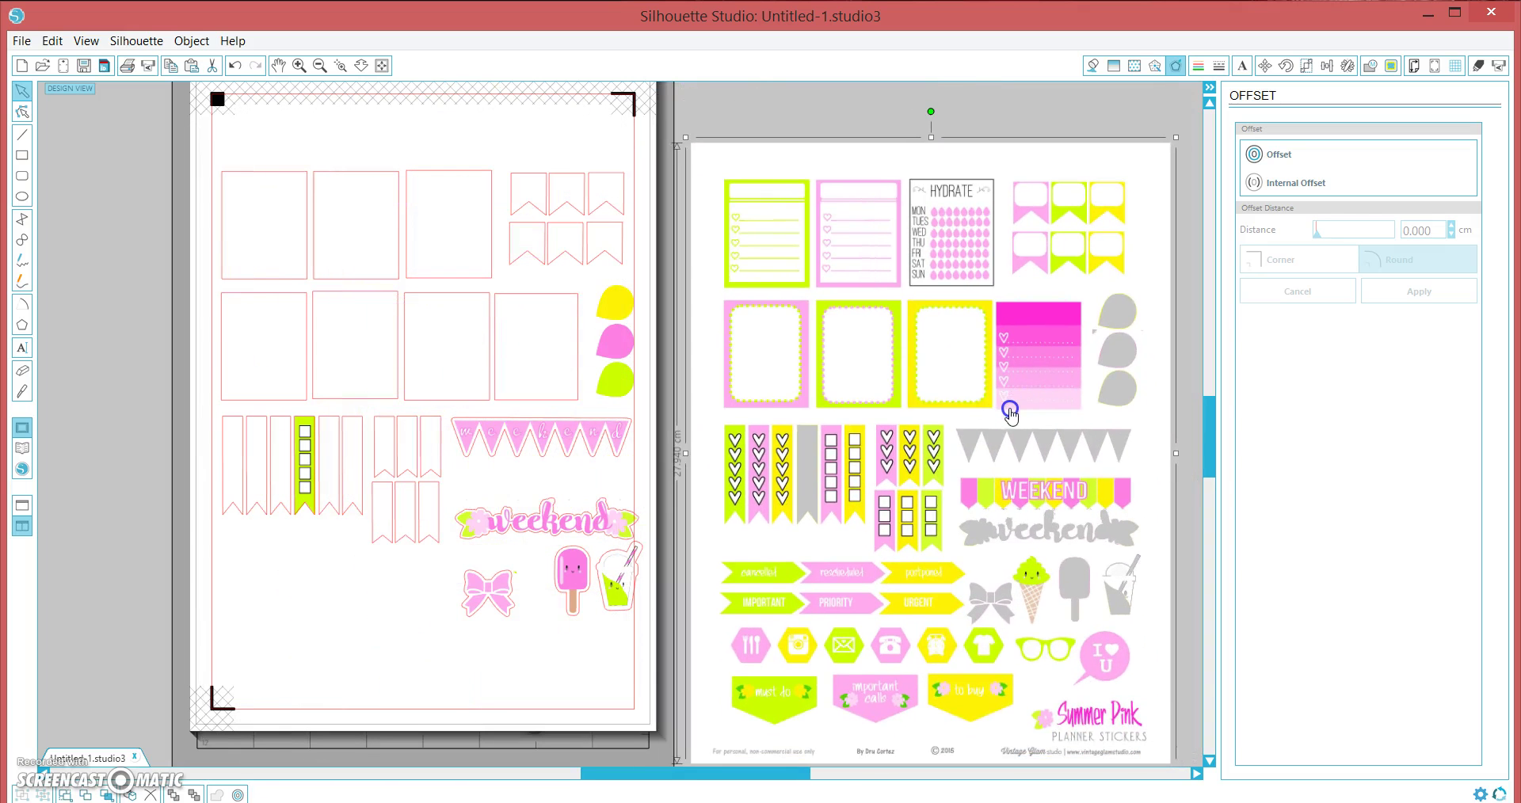
pyautogui.hotkey('ctrl', 'z')
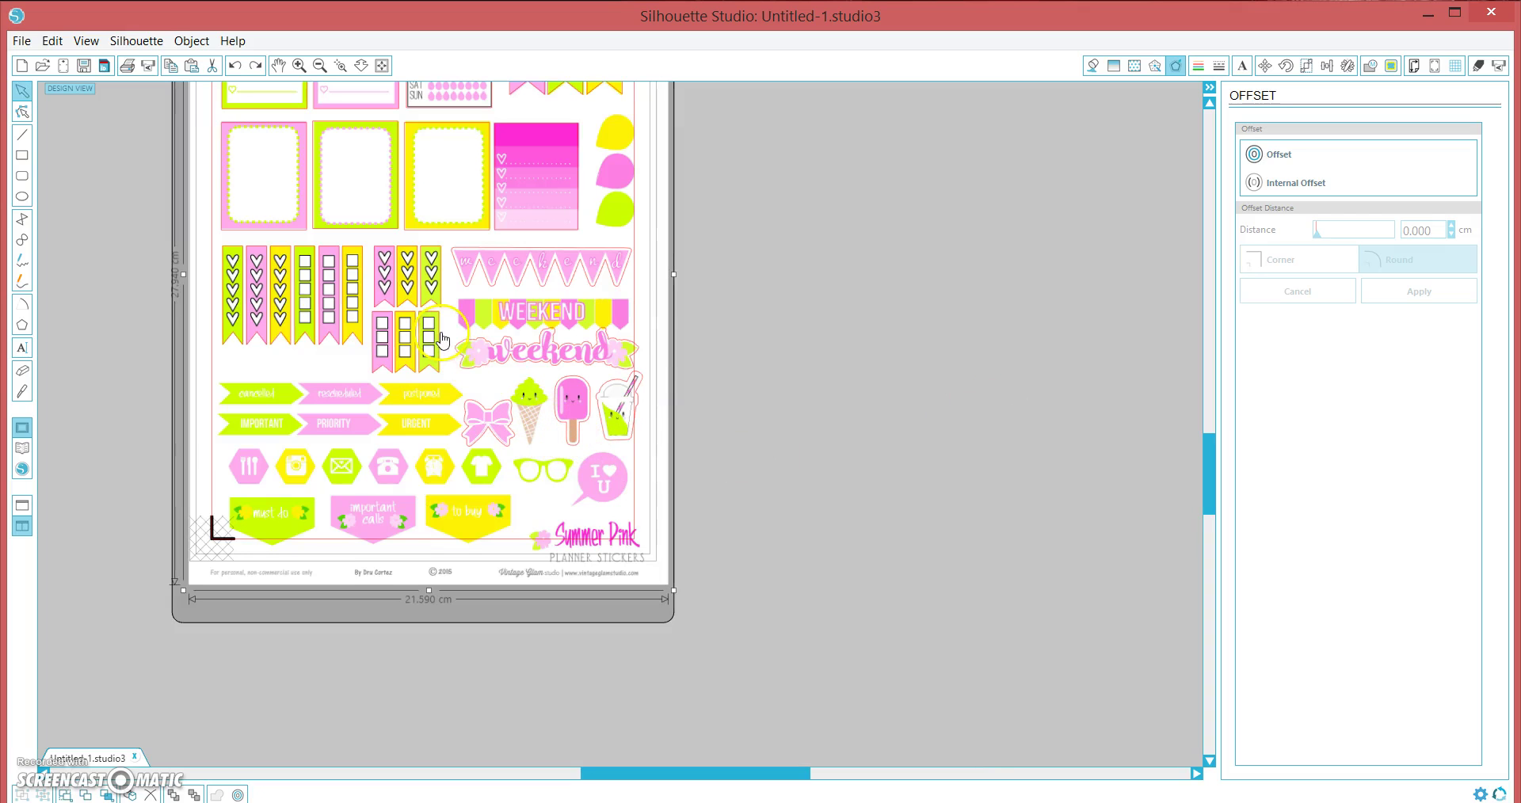
# Step: Examine the cut outlines around the bow, popsicle, drink cup and "weekend" lettering up close
pyautogui.press('z')
pyautogui.click(559, 496)
pyautogui.moveTo(624, 385); pyautogui.dragTo(627, 398)
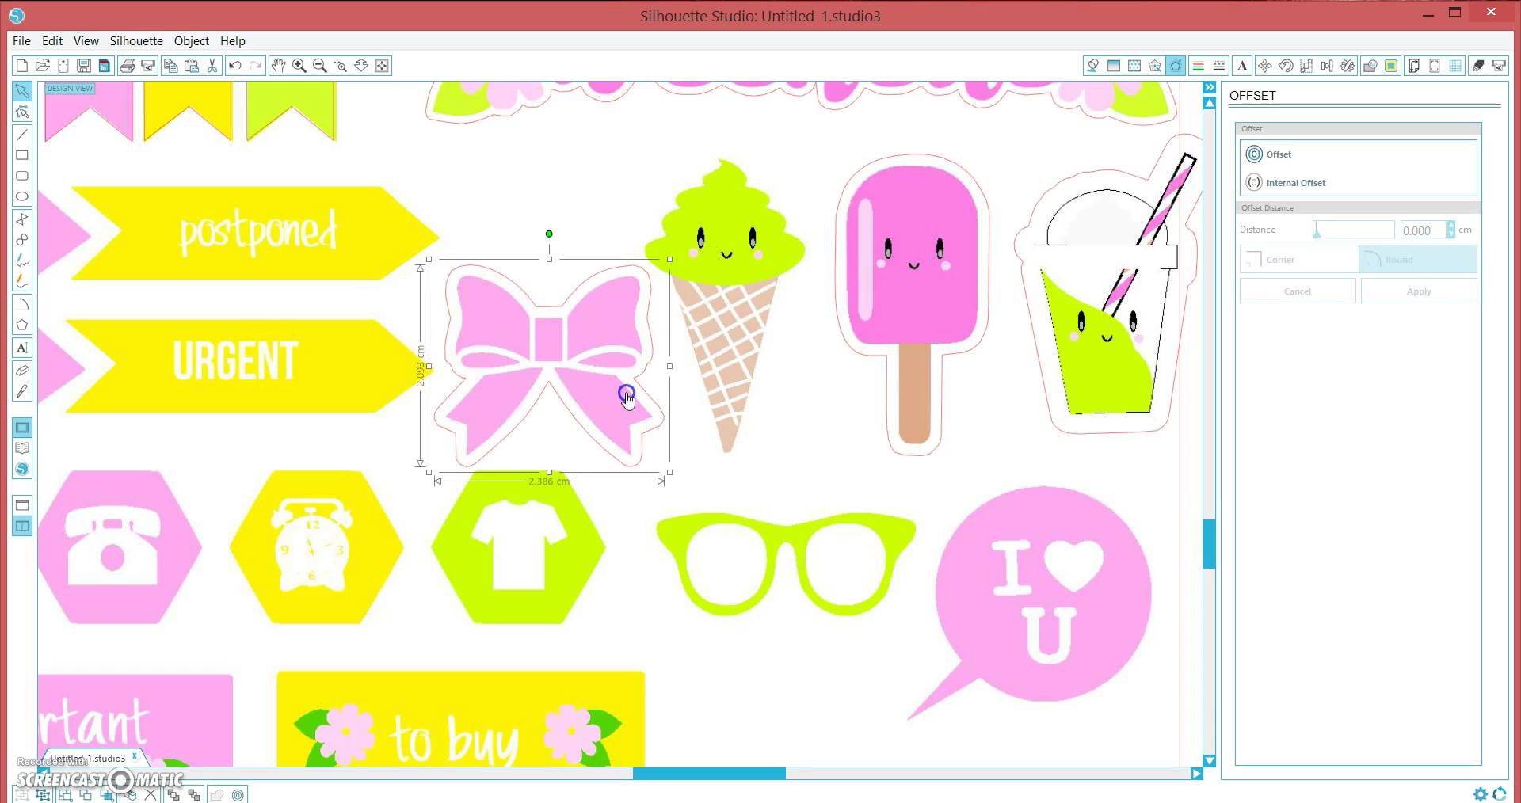
pyautogui.scroll(1, 851, 388)
pyautogui.scroll(5, 851, 389)
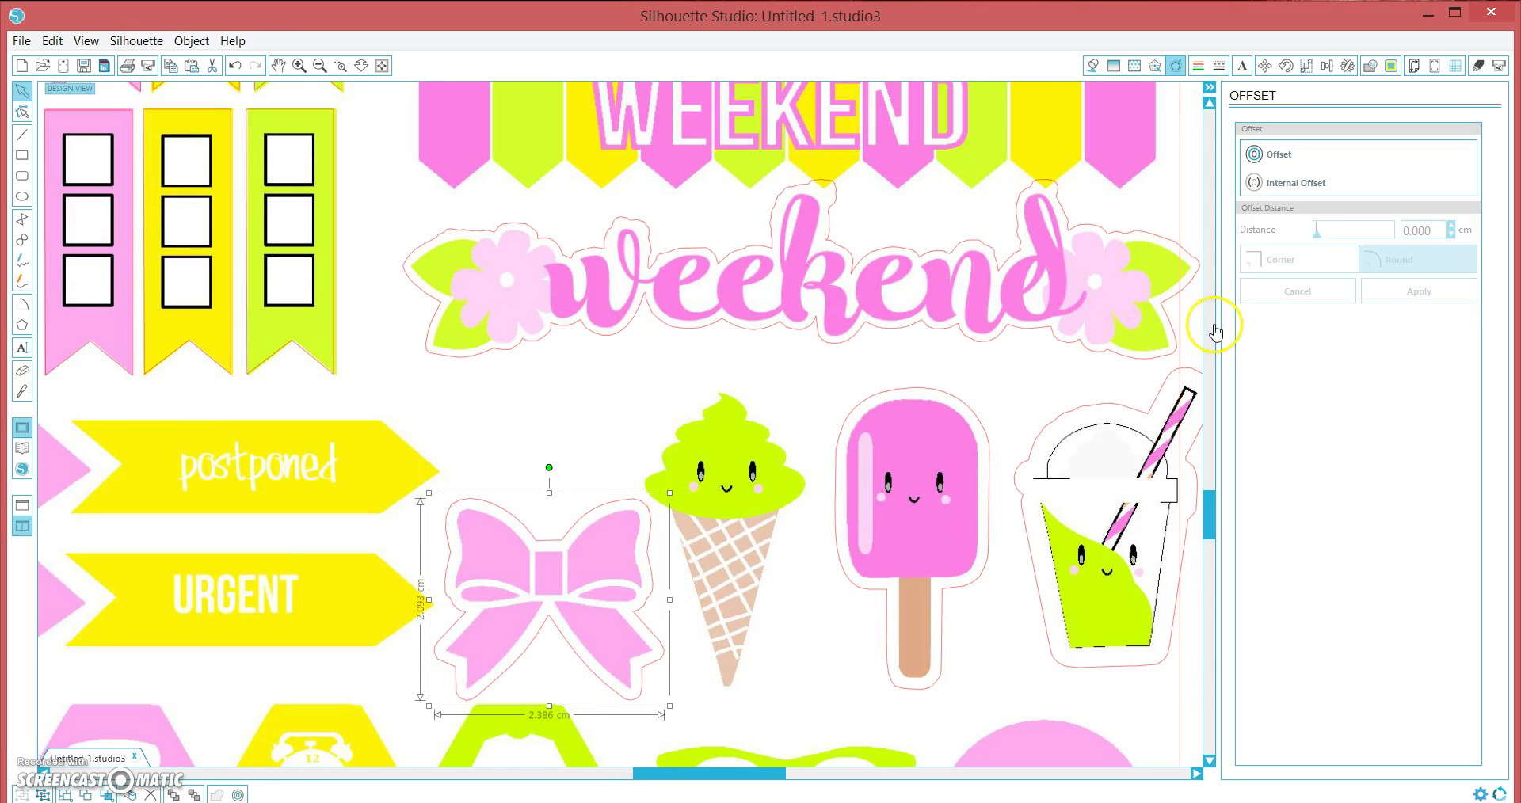
pyautogui.scroll(1, 959, 309)
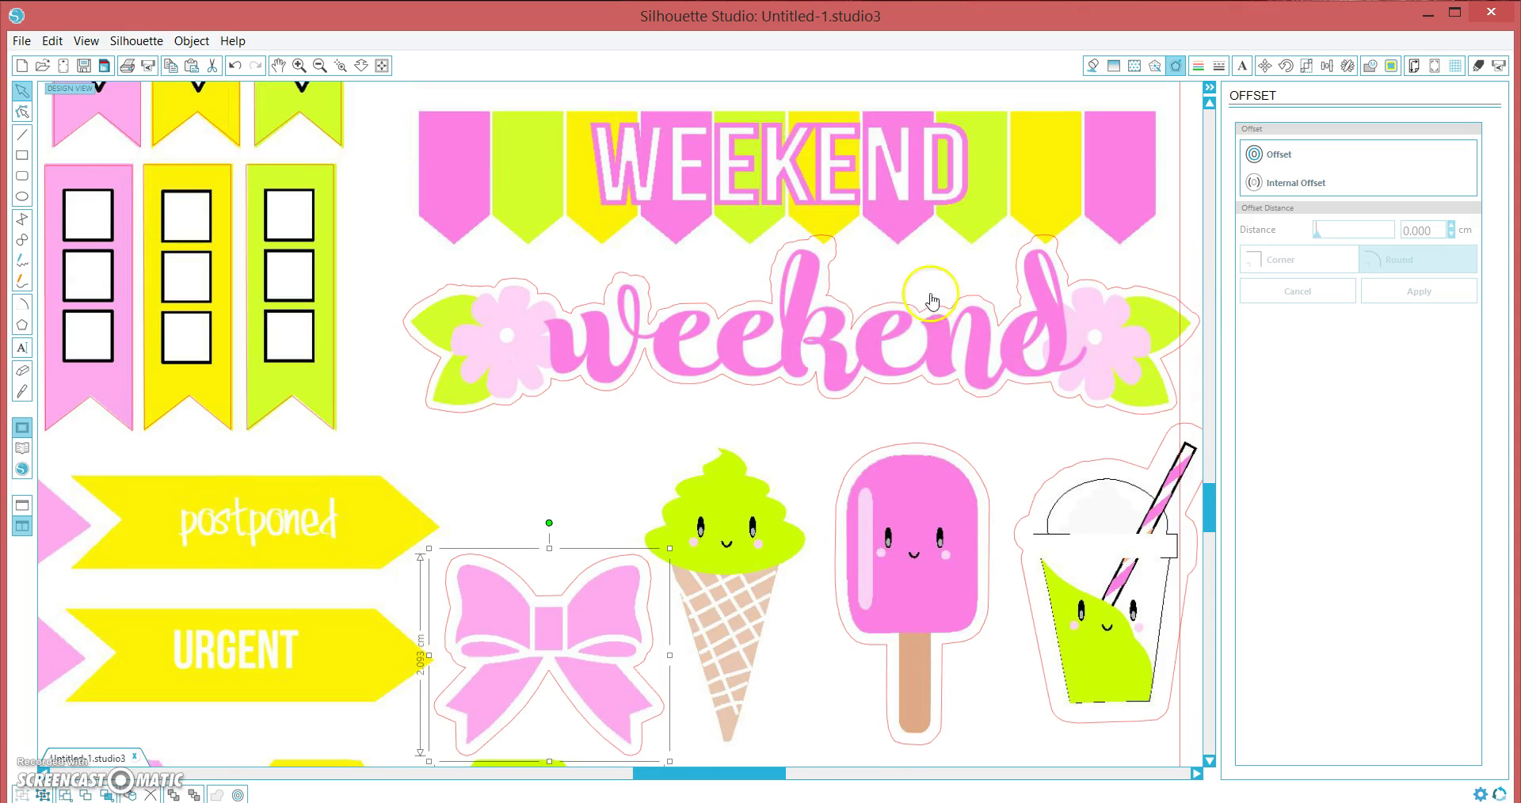
# Step: Open the cut settings, show the Kiss Cut settings for the red line colour, and review the sheet's cut lines
pyautogui.click(319, 67)
pyautogui.click(318, 66)
pyautogui.click(1478, 67)
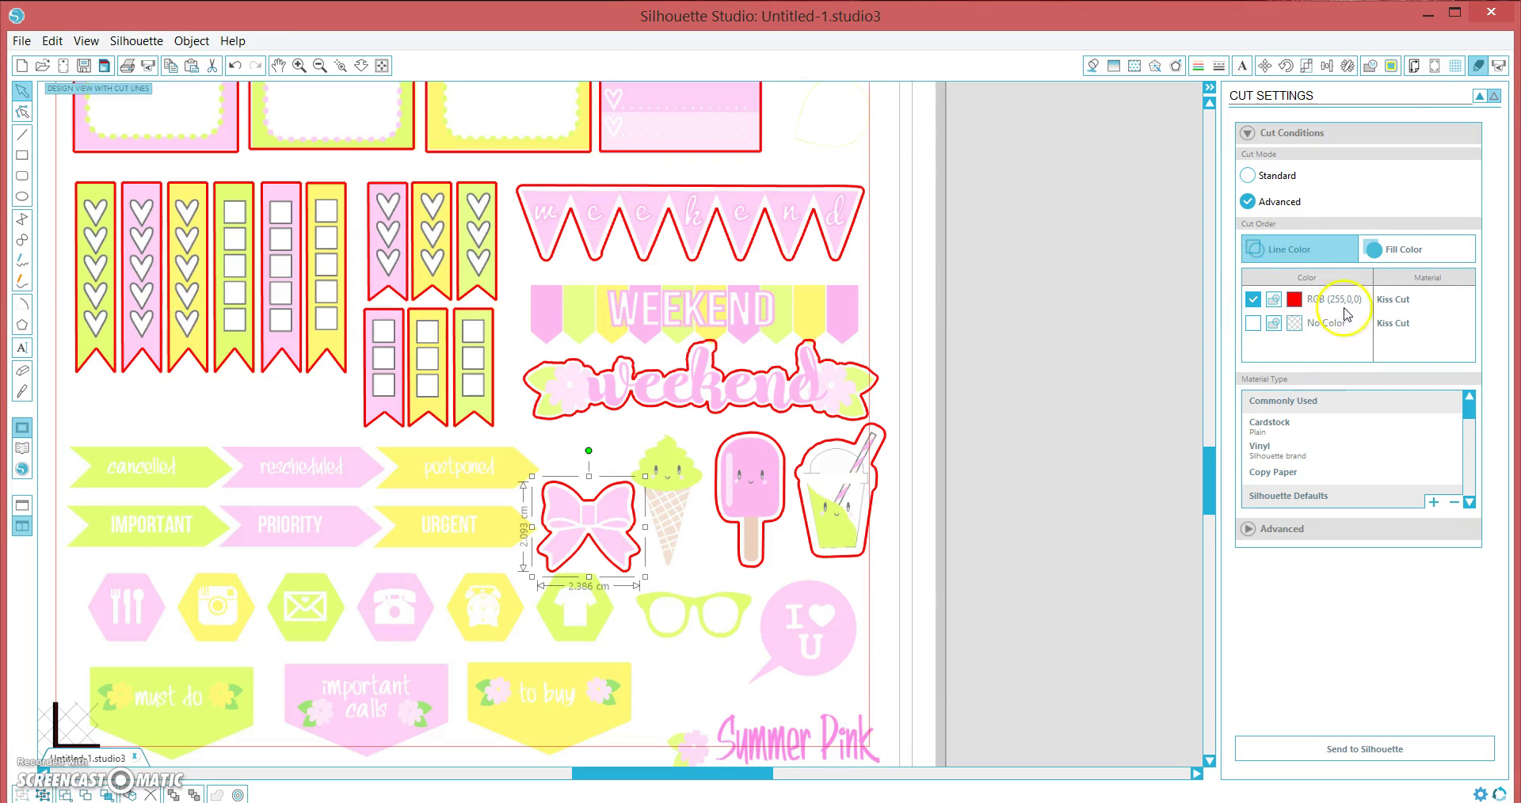
pyautogui.click(1387, 306)
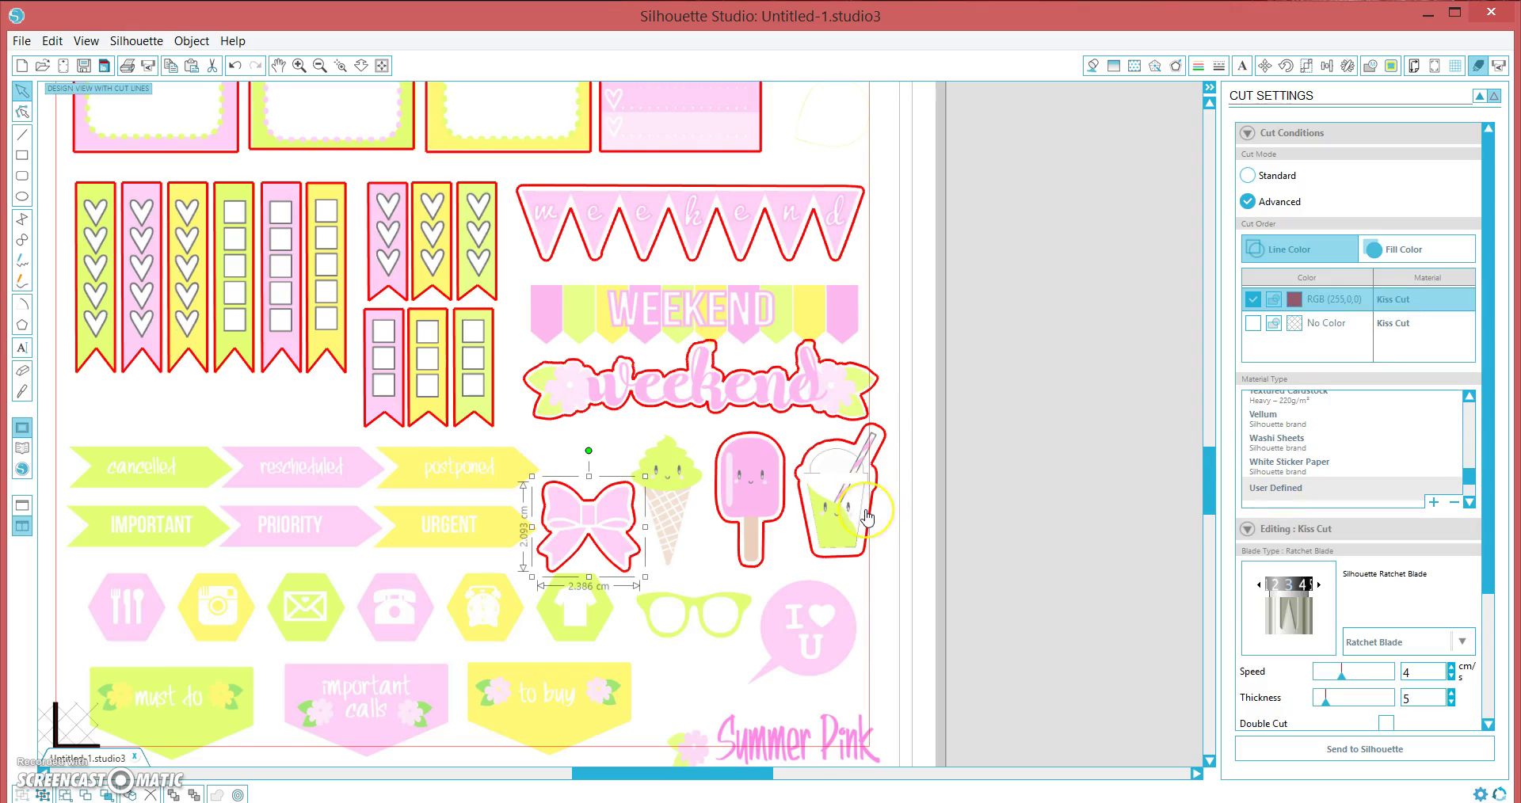
pyautogui.scroll(10, 867, 516)
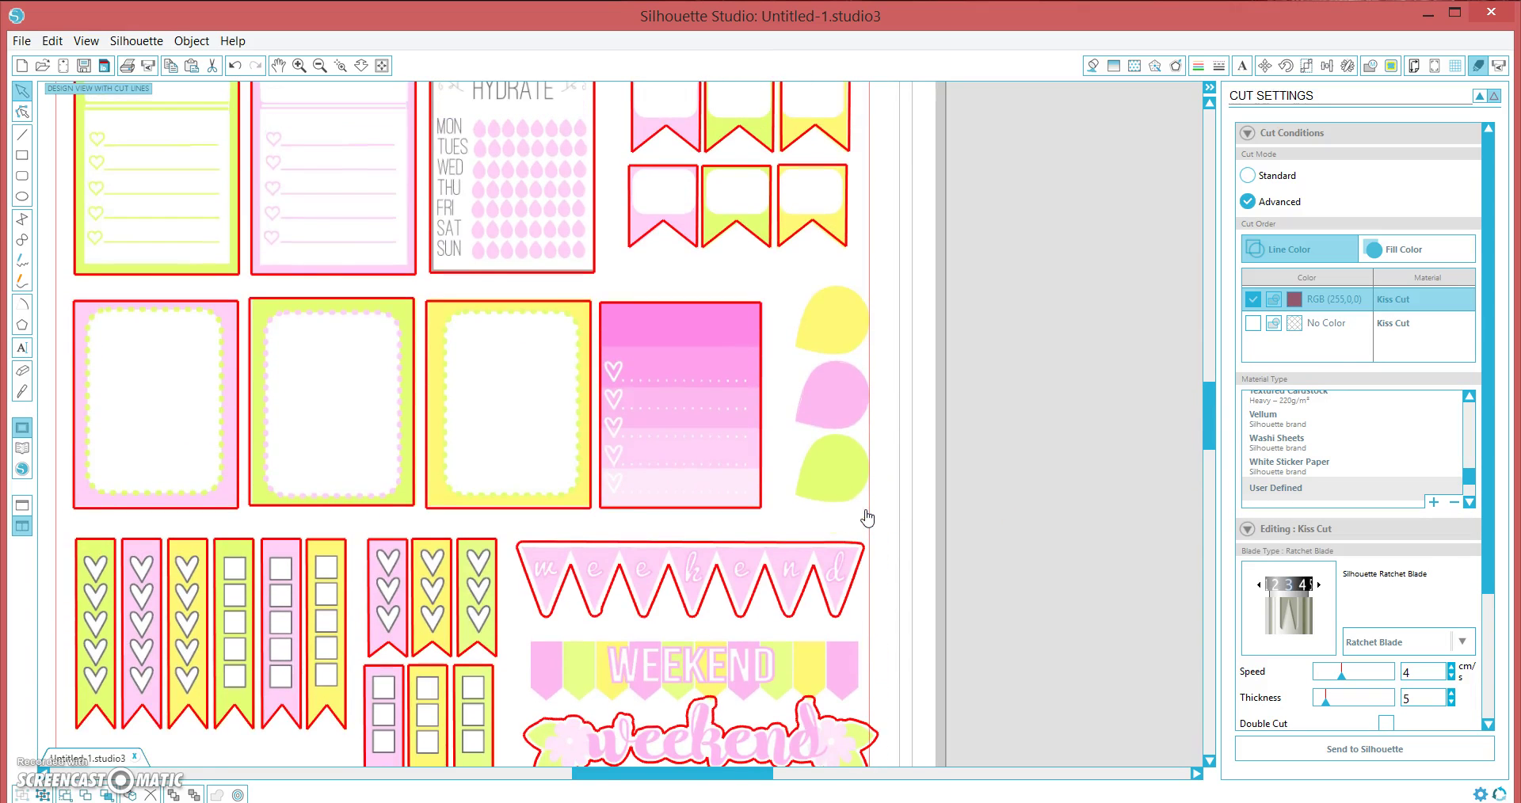